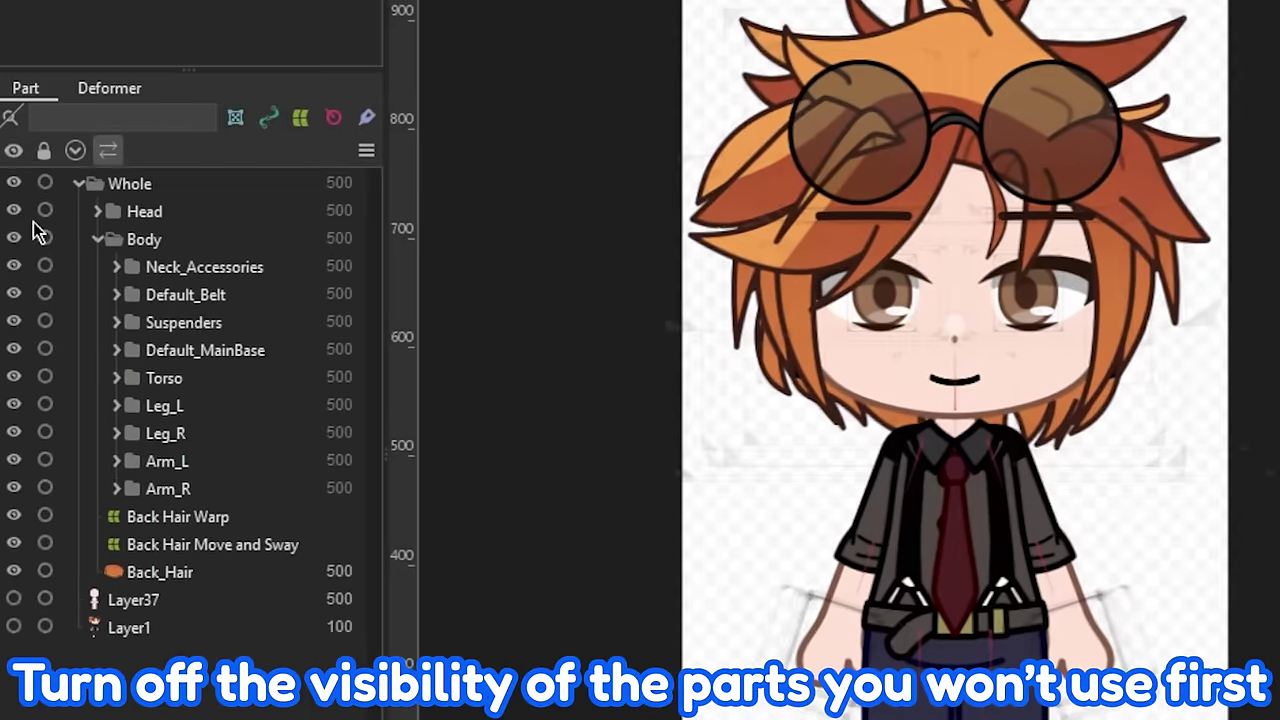
Hide the Head folder and the Back_Hair part so only the body parts show on the canvas.
left_click(14, 212)
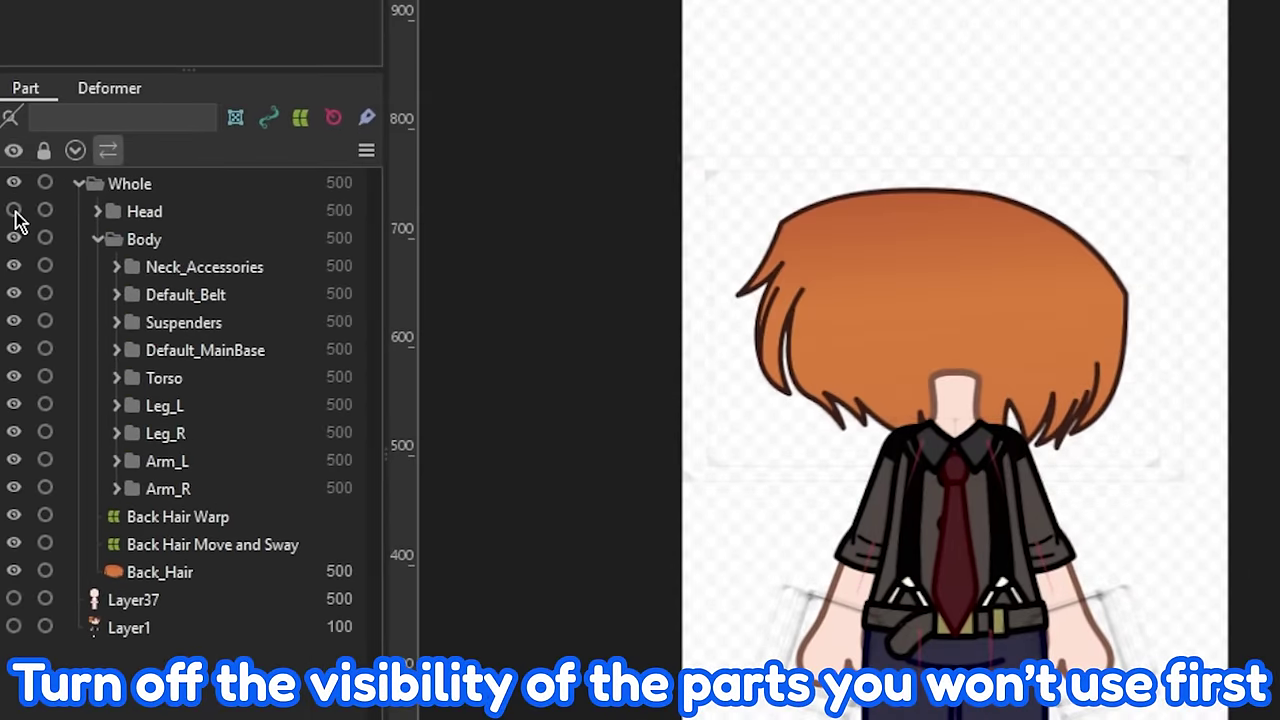
left_click(14, 572)
scroll(986, 594, "up", 2)
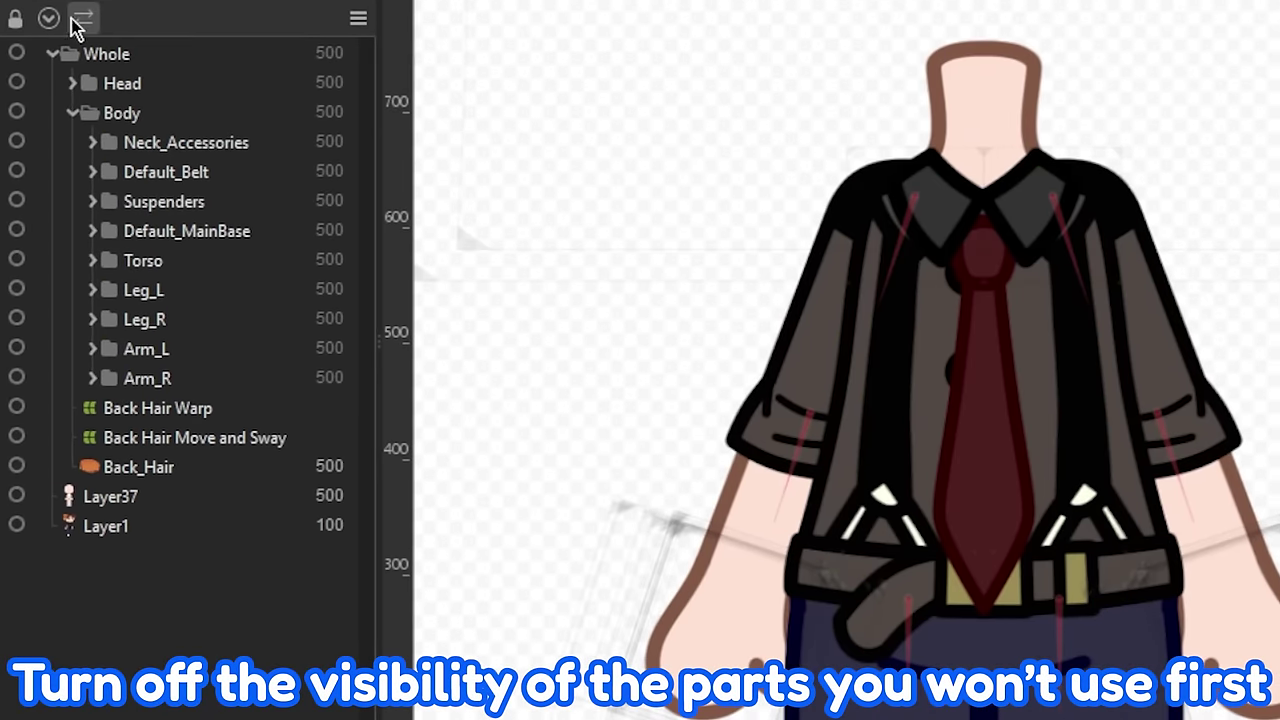
Create a 2 × 2 warp deformer named Collar 1 Deformer as parent of Default_Collar_L1 and Default_Collar_R1.
left_click(81, 19)
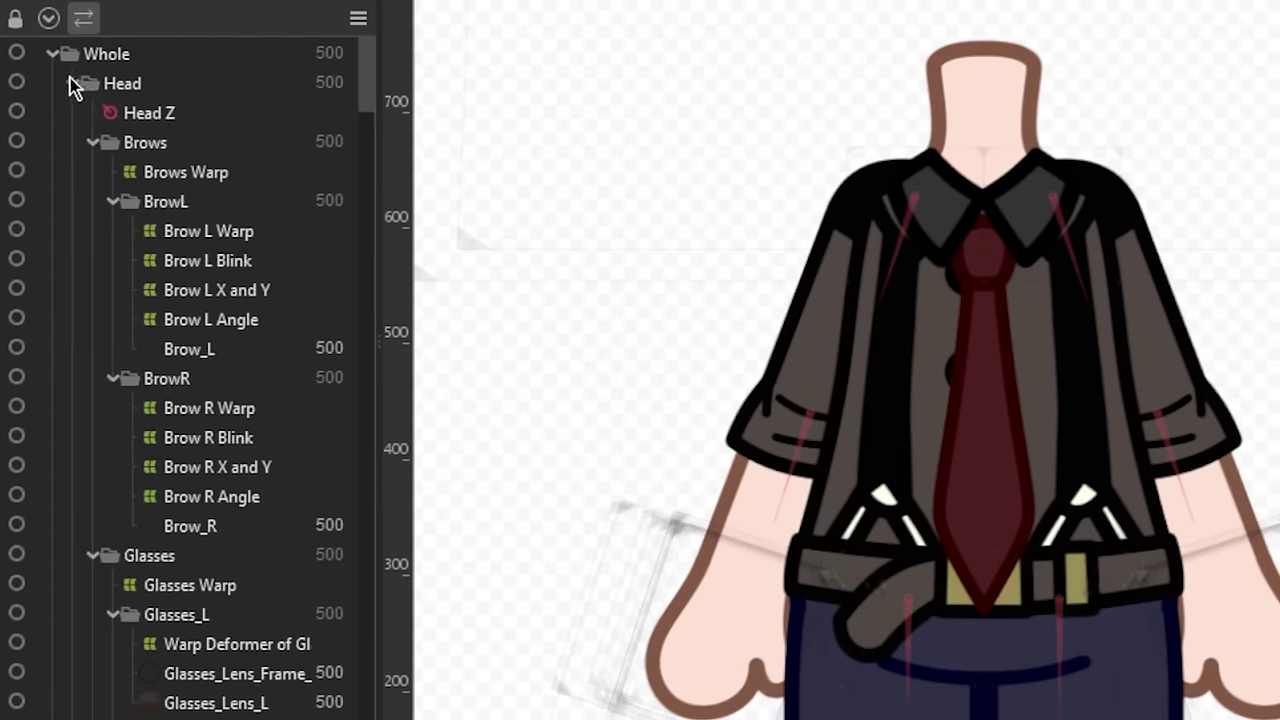
left_click(72, 83)
scroll(235, 290, "down", 1)
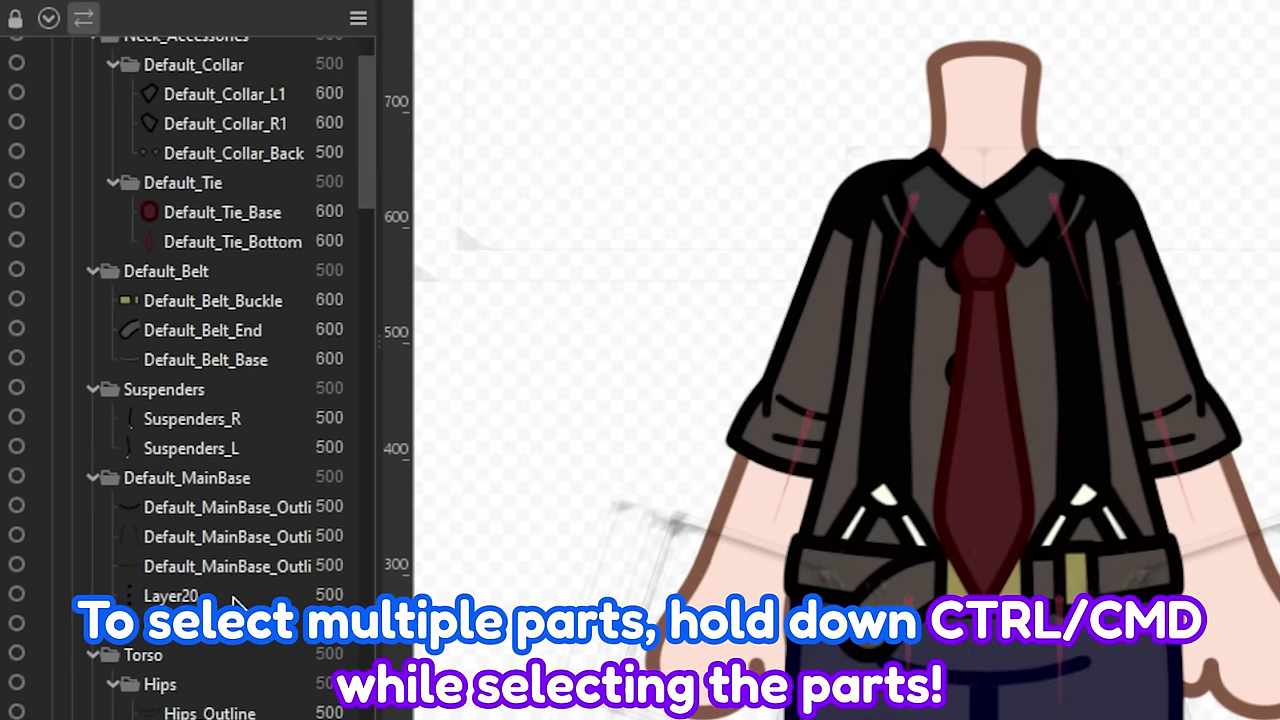
scroll(238, 400, "up", 2)
left_click(238, 203)
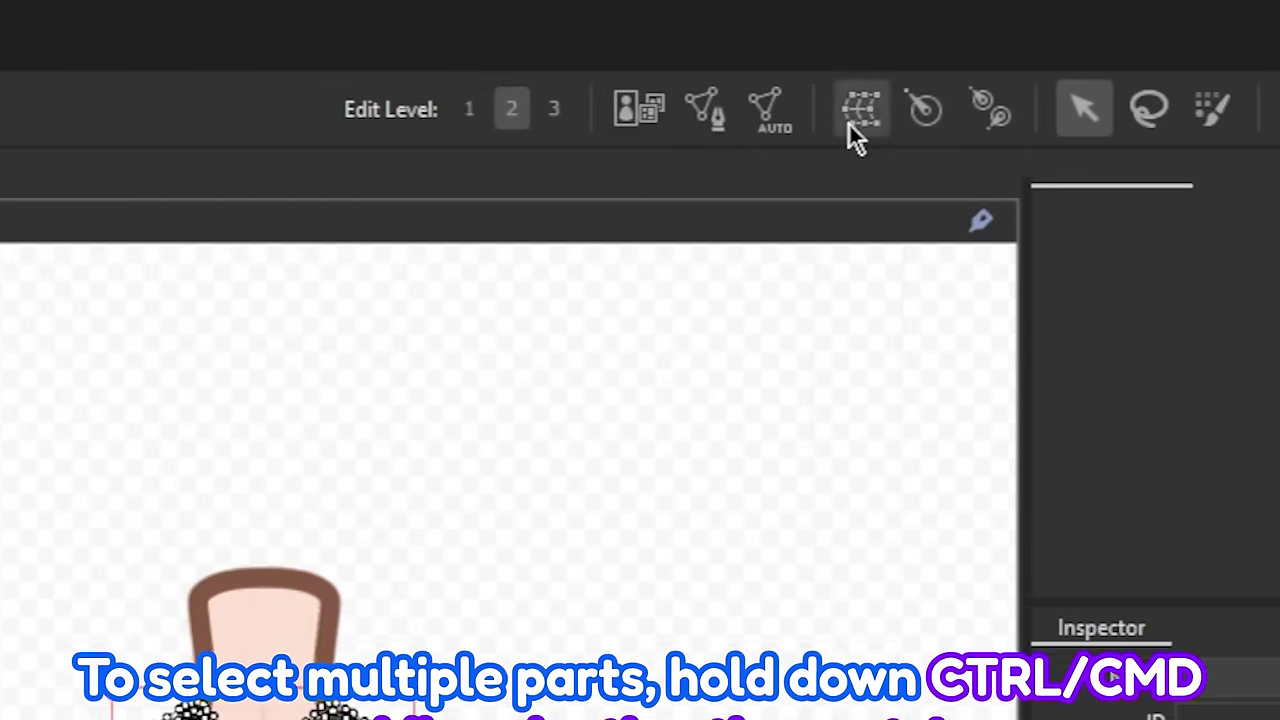
left_click(848, 124)
triple_click(840, 565)
type("Collar 1 Deformer")
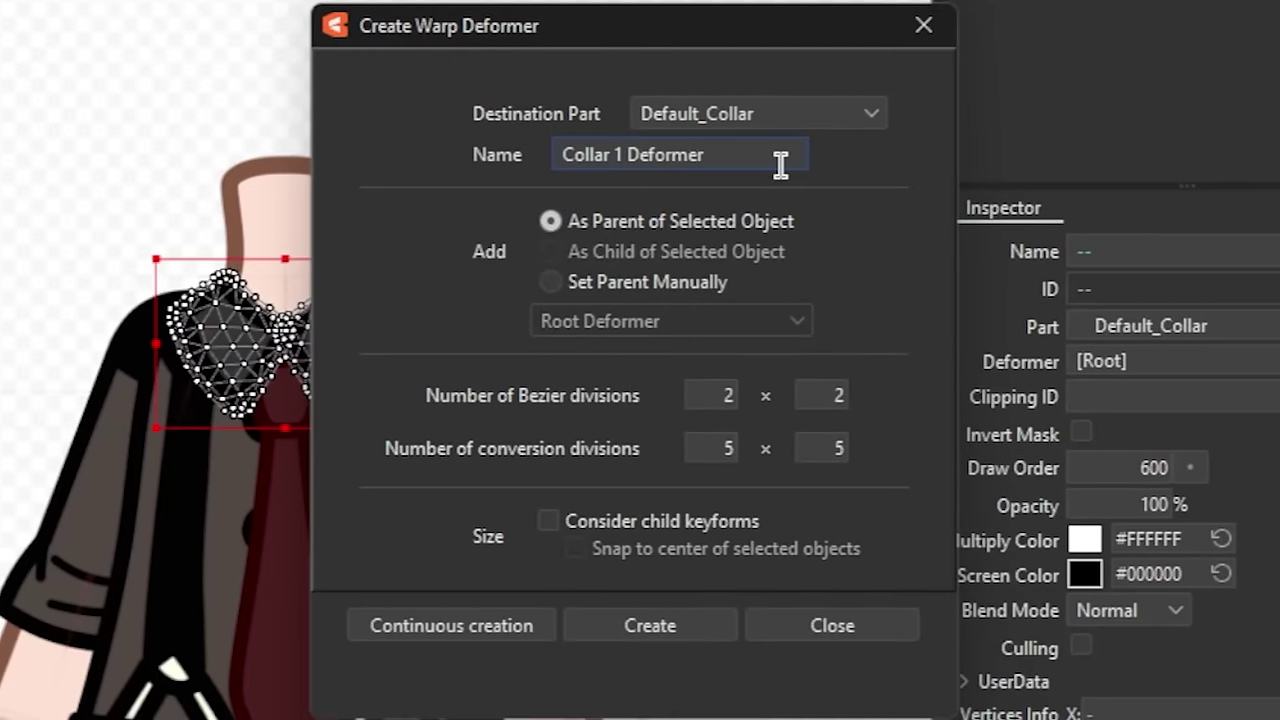
key("Return")
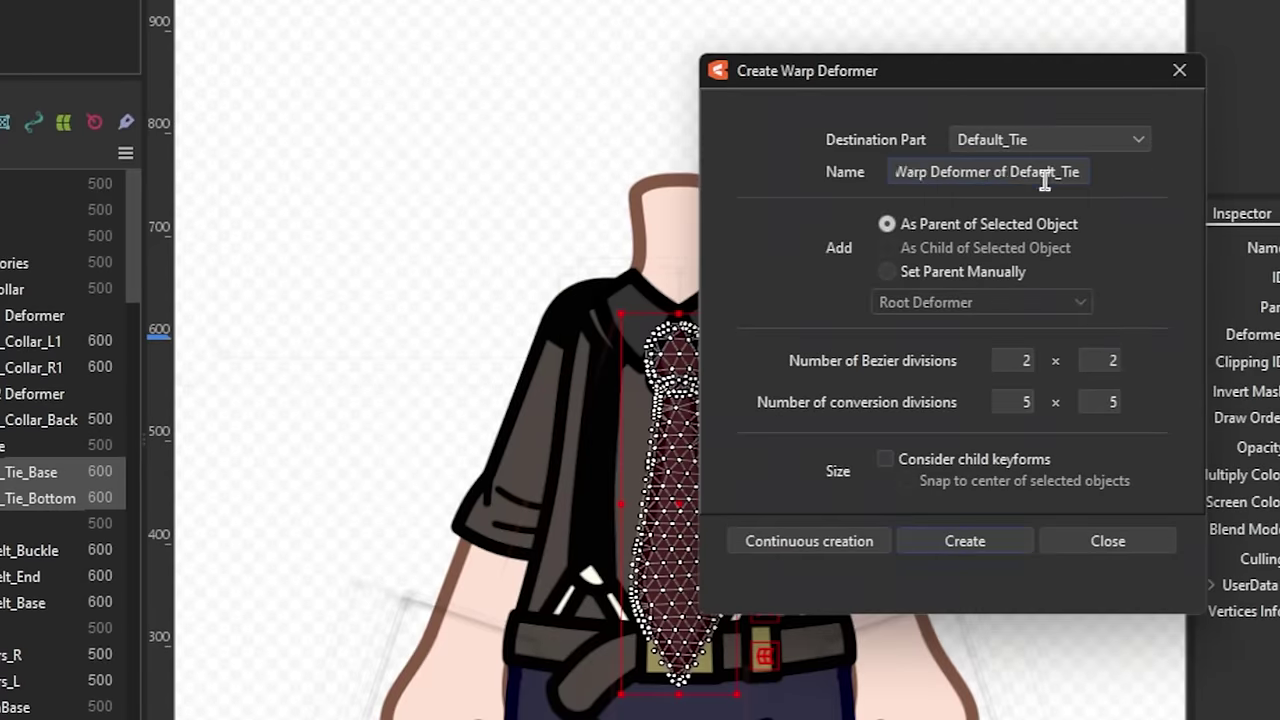
Create the Tie Deformer around both tie parts and the Belt Base Deformer around the three belt parts.
key("Return")
triple_click(987, 172)
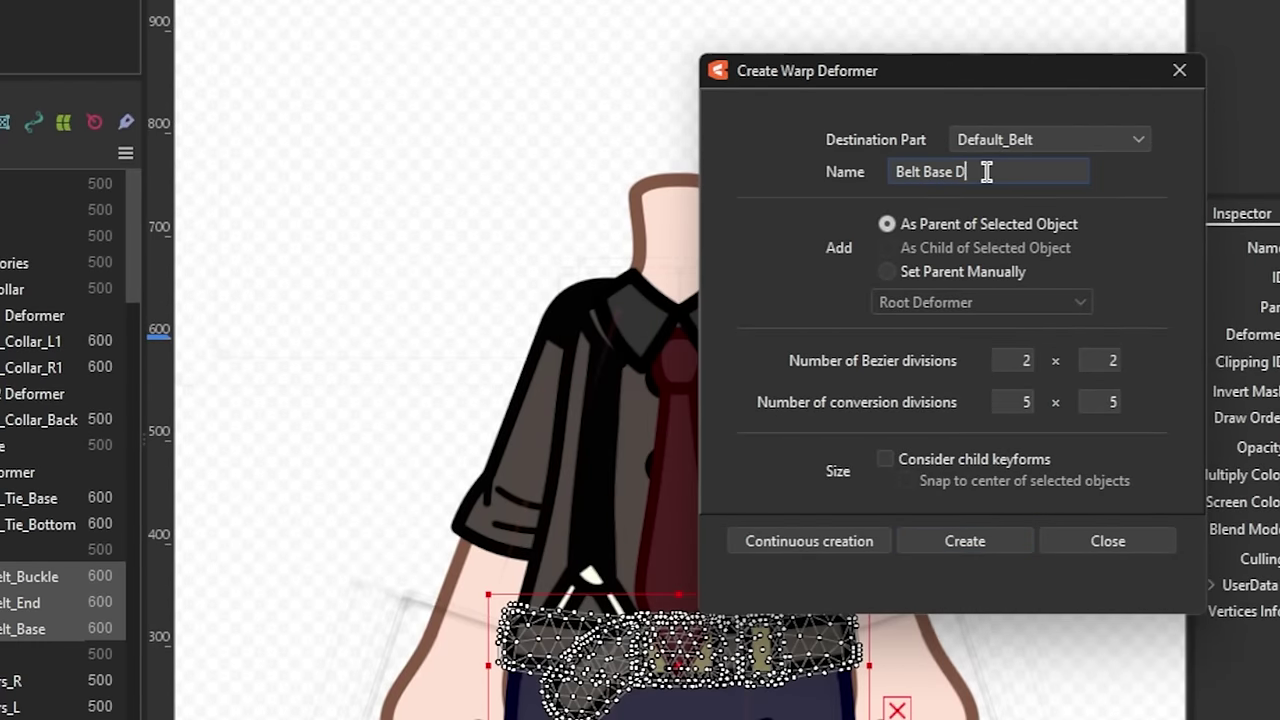
key("Return")
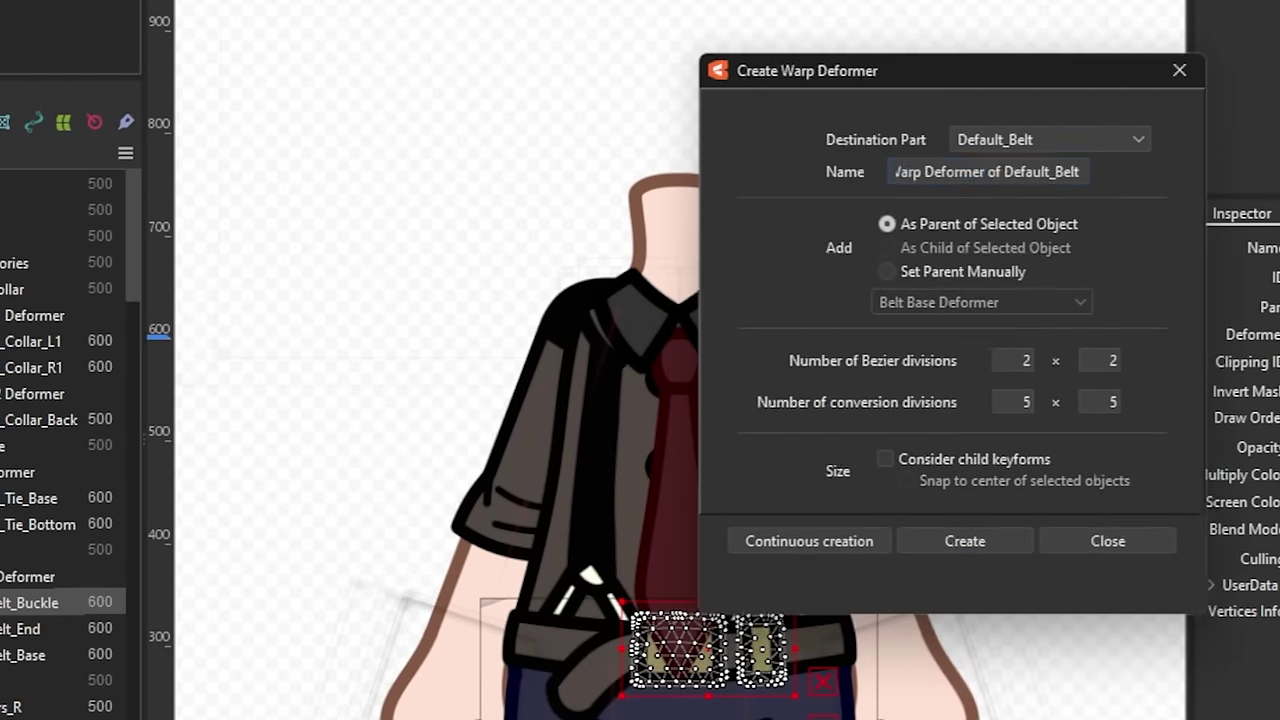
Create separate warp deformers for the belt buckle and belt end, named Belt Buckle Deformer and Belt End Deformer.
type("Belt Buckle Defo")
type("rmer")
key("Return")
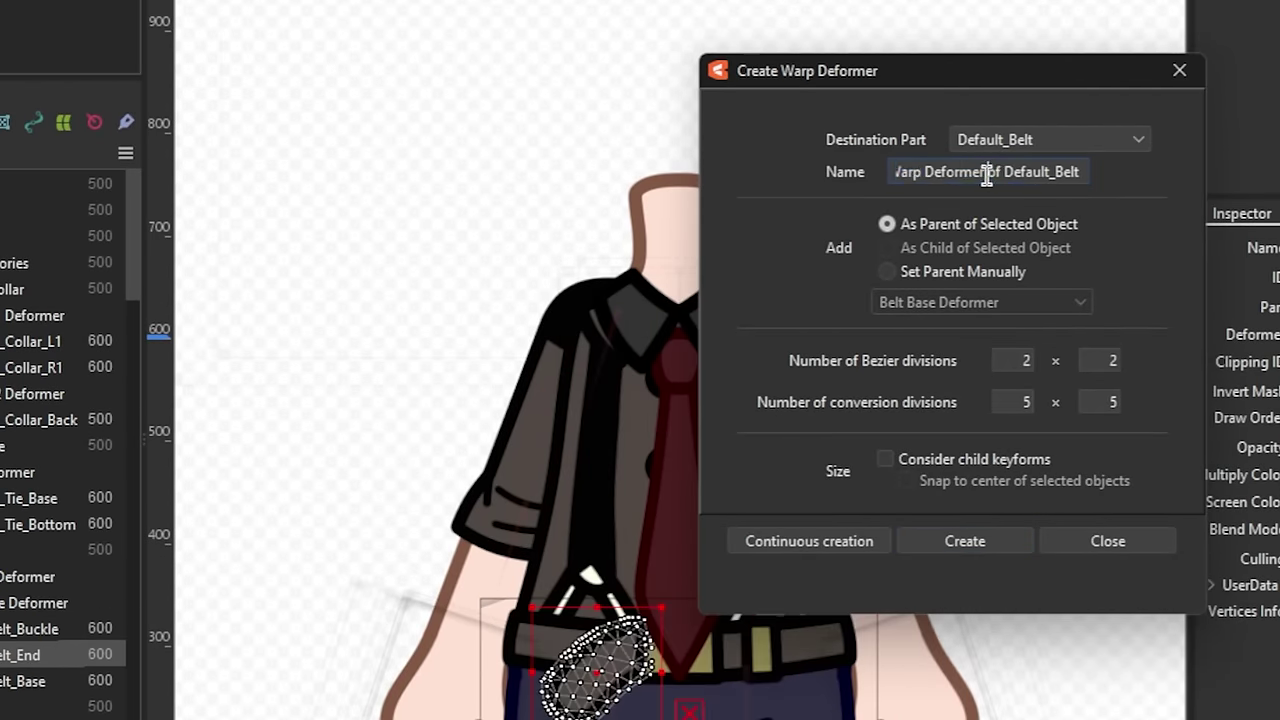
key("Return")
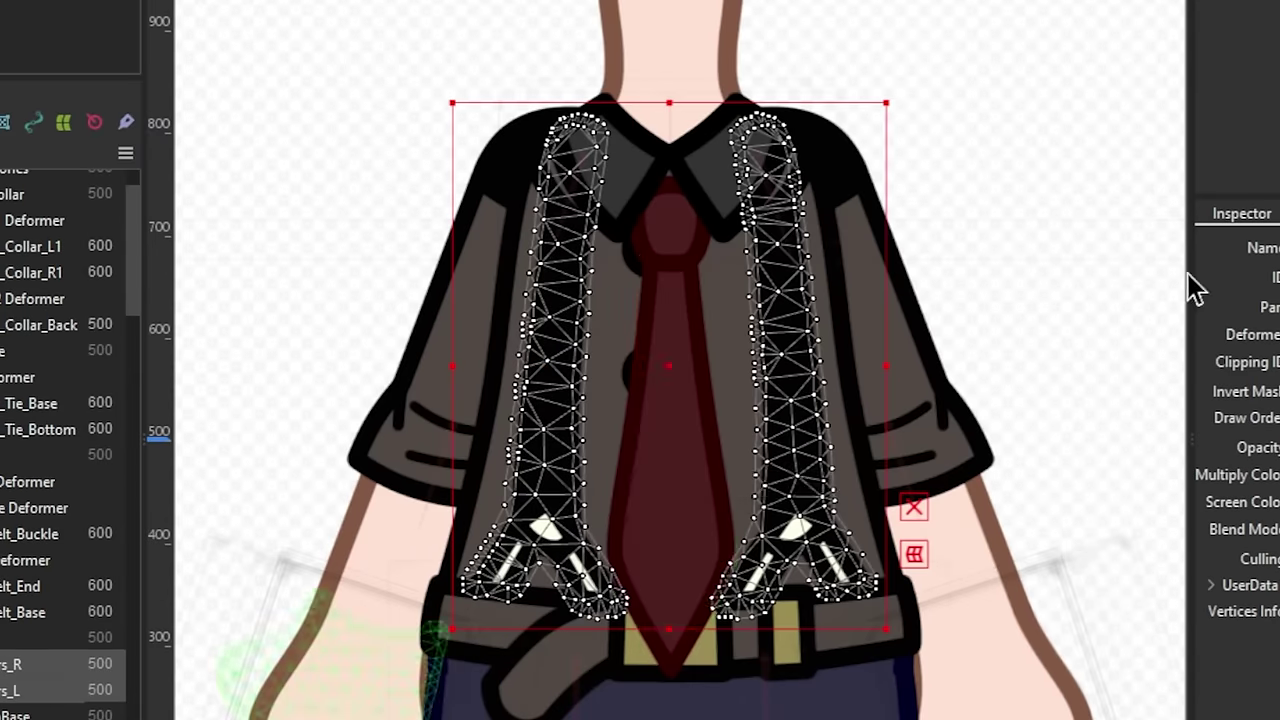
Create a warp deformer named Suspenders Deformer as parent of Suspenders_R and Suspenders_L.
type("Suspenders De")
type("former")
key("Return")
Create the Main Shirt Deformer around the Default_MainBase parts and a 2 × 3 Buttons Deformer around the shirt buttons.
type("Main Shirt De")
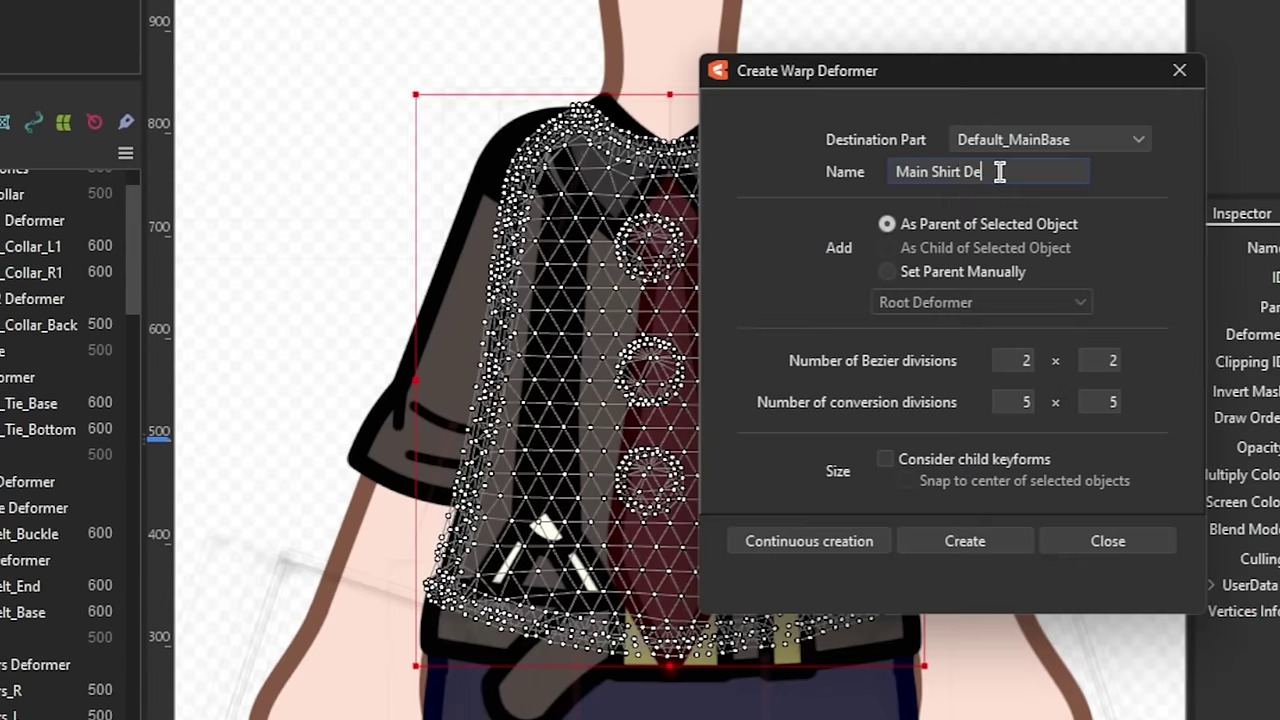
type("former")
key("Return")
type("Bu")
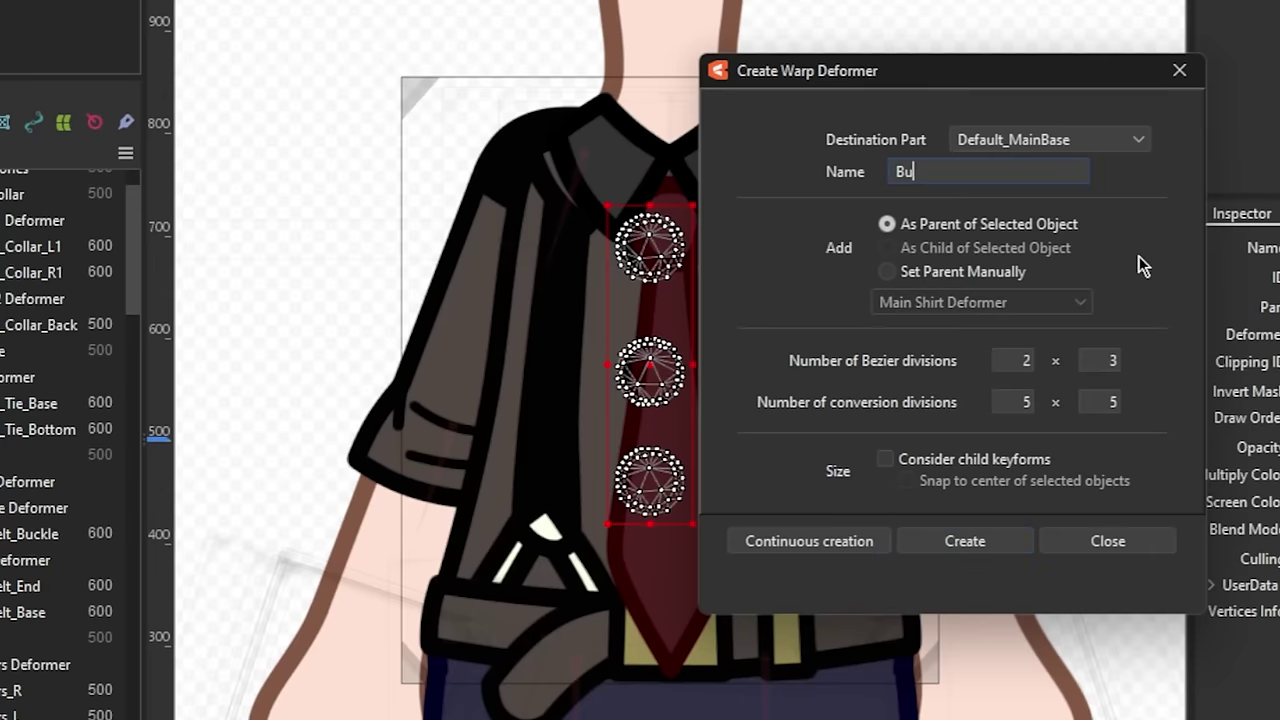
type("ttons Deformer")
key("Return")
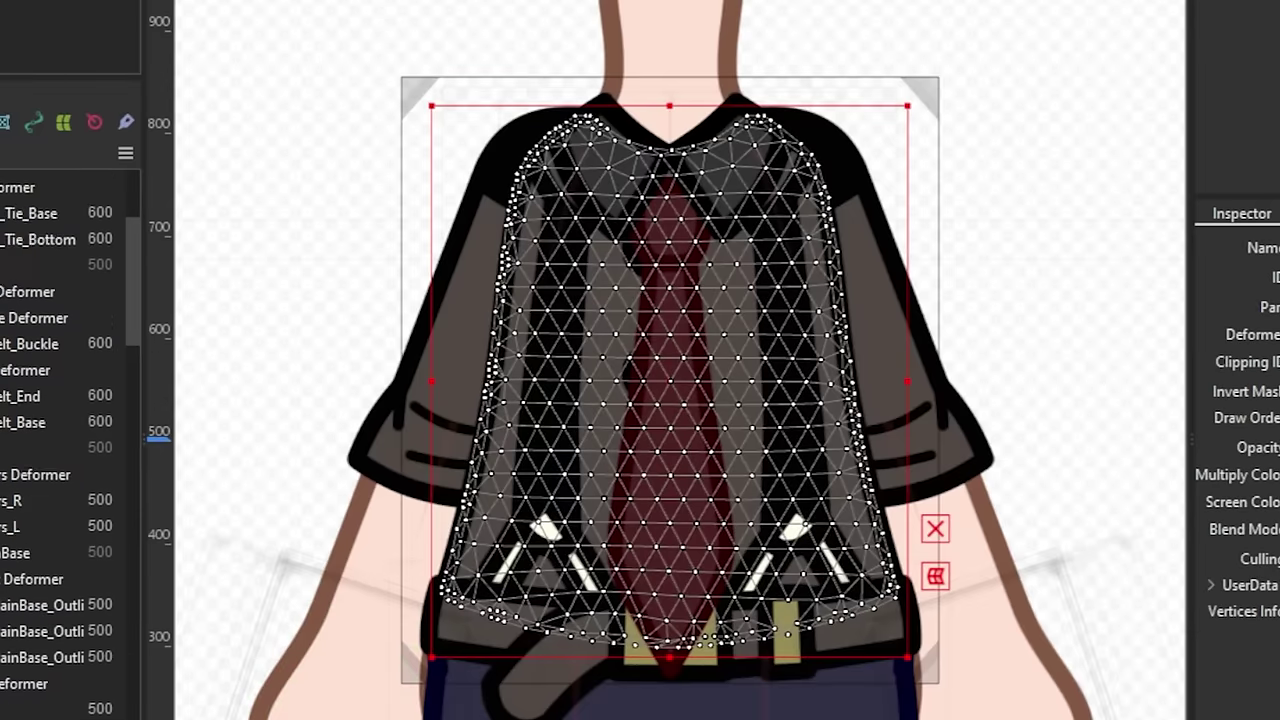
Place Body_Base under the main shirt deformer and rename that deformer Torso Deformer.
left_click(34, 579)
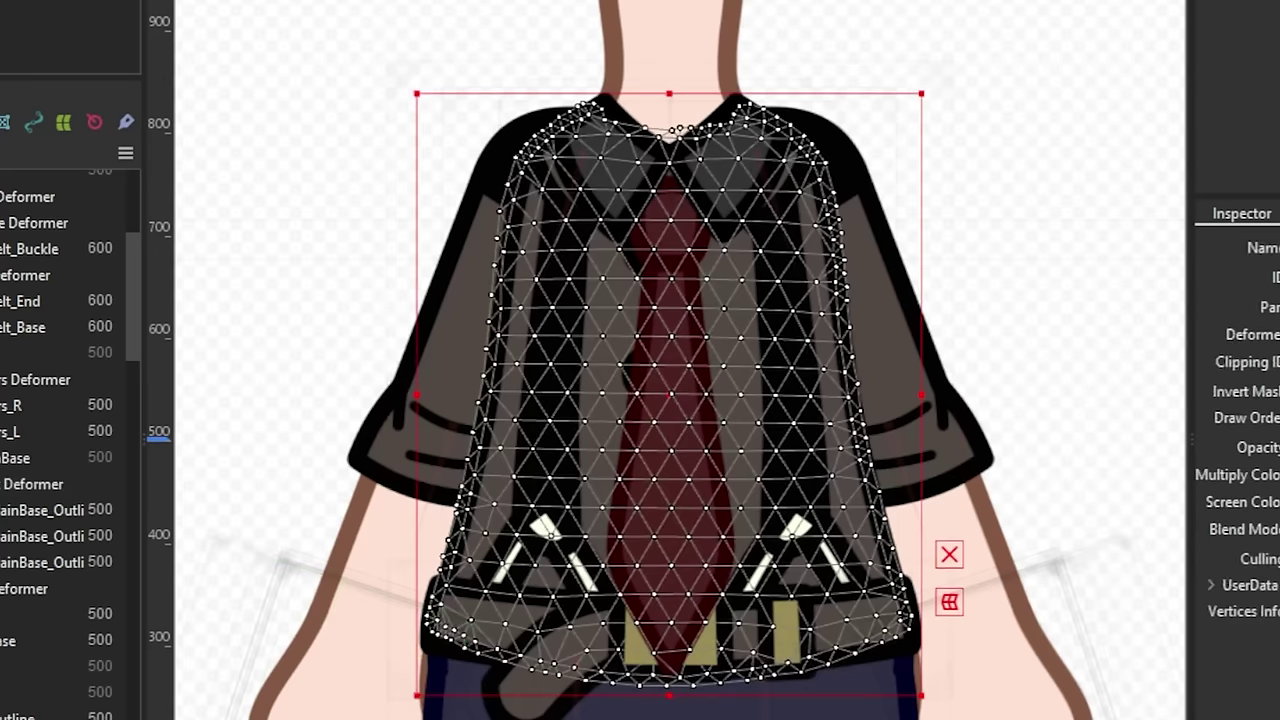
left_click(34, 484)
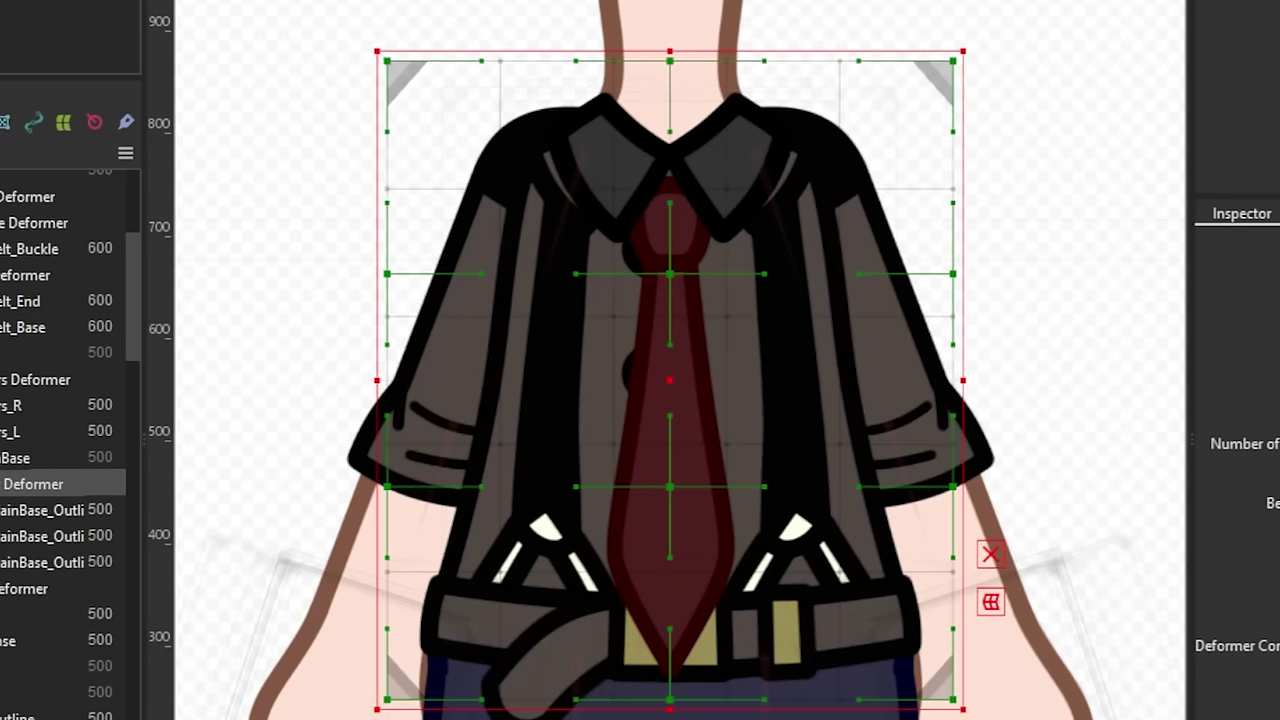
Create the Hips Deformer for the hips parts and a 2 × 3 Neck Deformer for the Neck part.
type("H")
type("Neck Def")
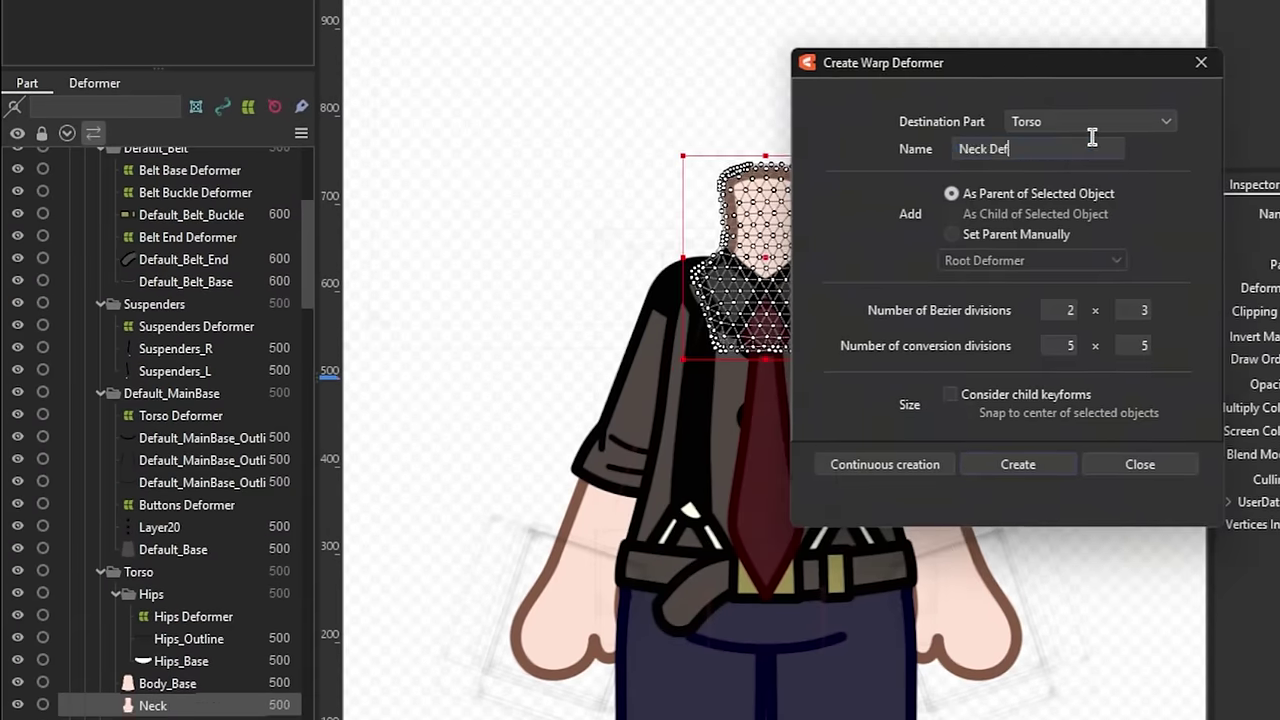
key("Return")
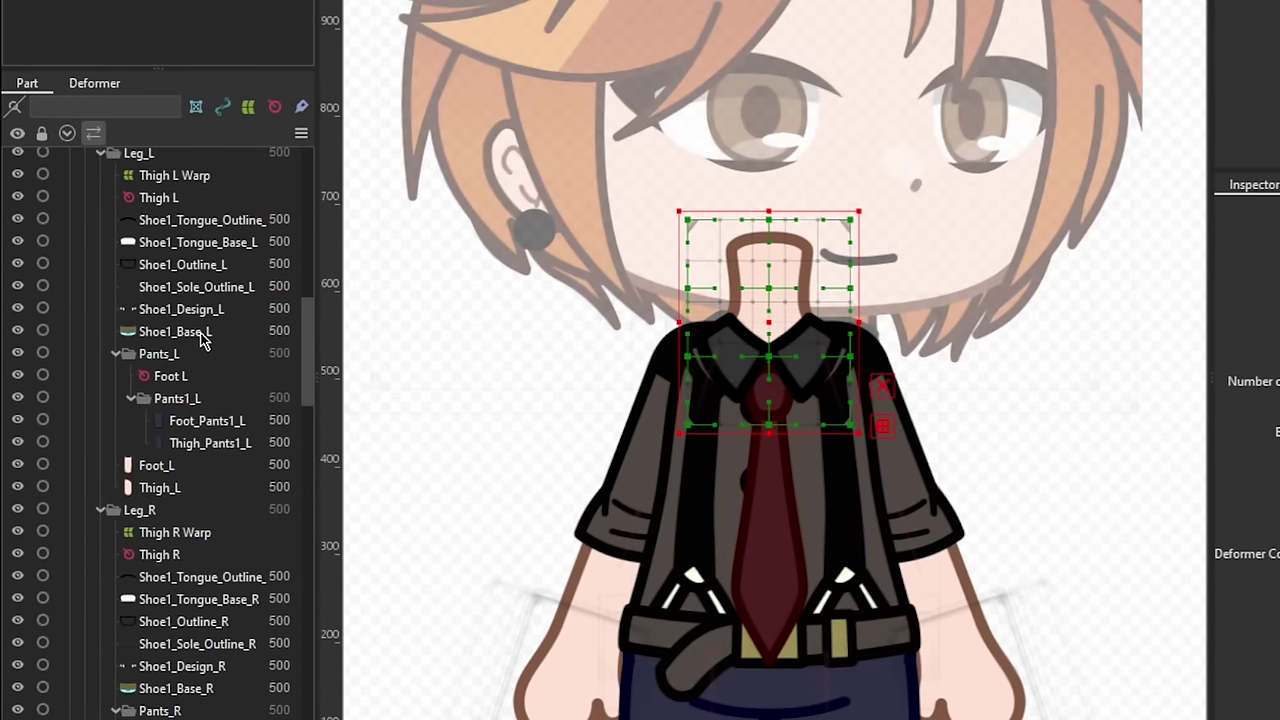
Group the collar, tie, belt base, suspenders, torso, hips and neck deformers under a parent warp named Main Torso Deformer in the Torso part.
scroll(201, 340, "up", 10)
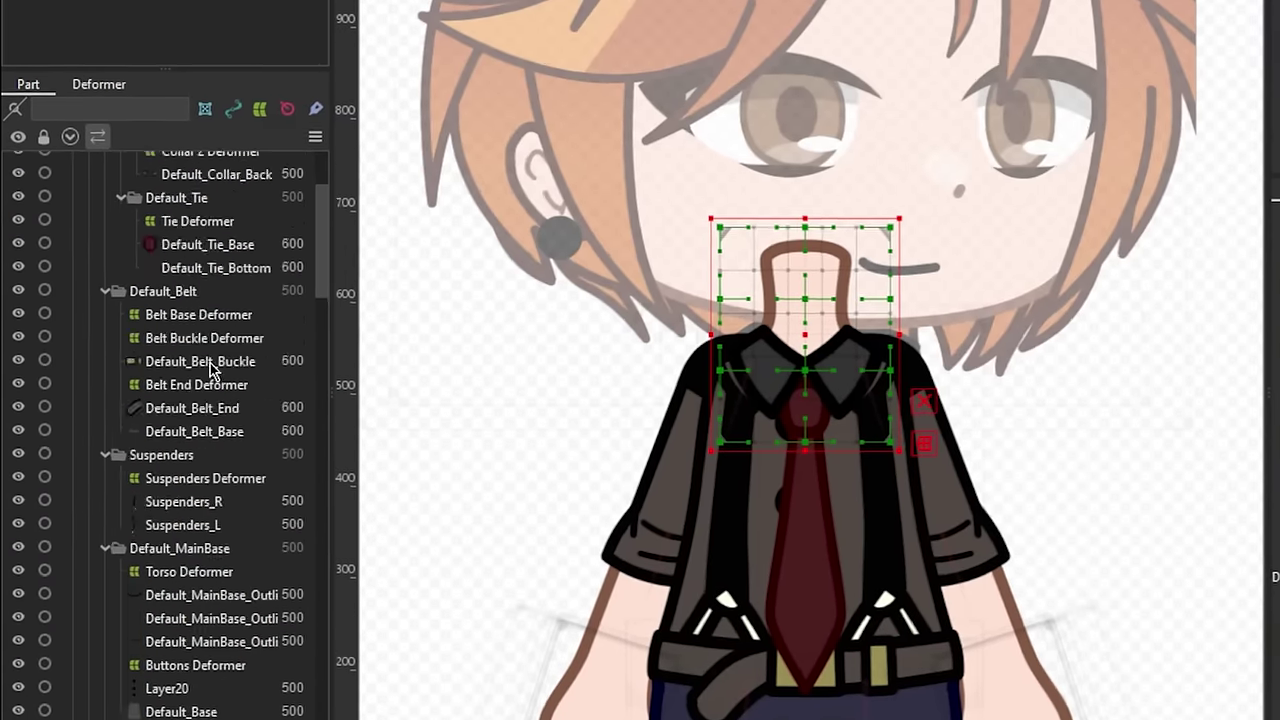
left_click(458, 402)
left_click(94, 83)
scroll(290, 372, "up", 2)
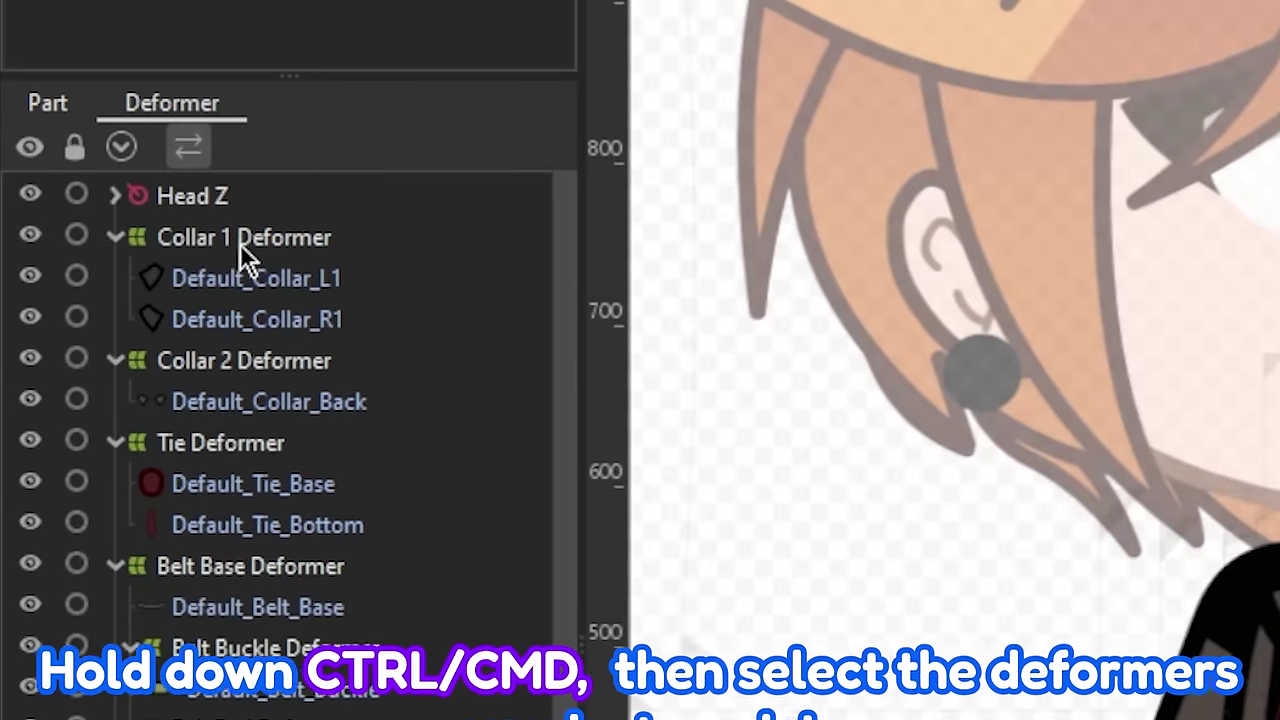
left_click(223, 243)
left_click(242, 355, "ctrl")
left_click(231, 449, "ctrl")
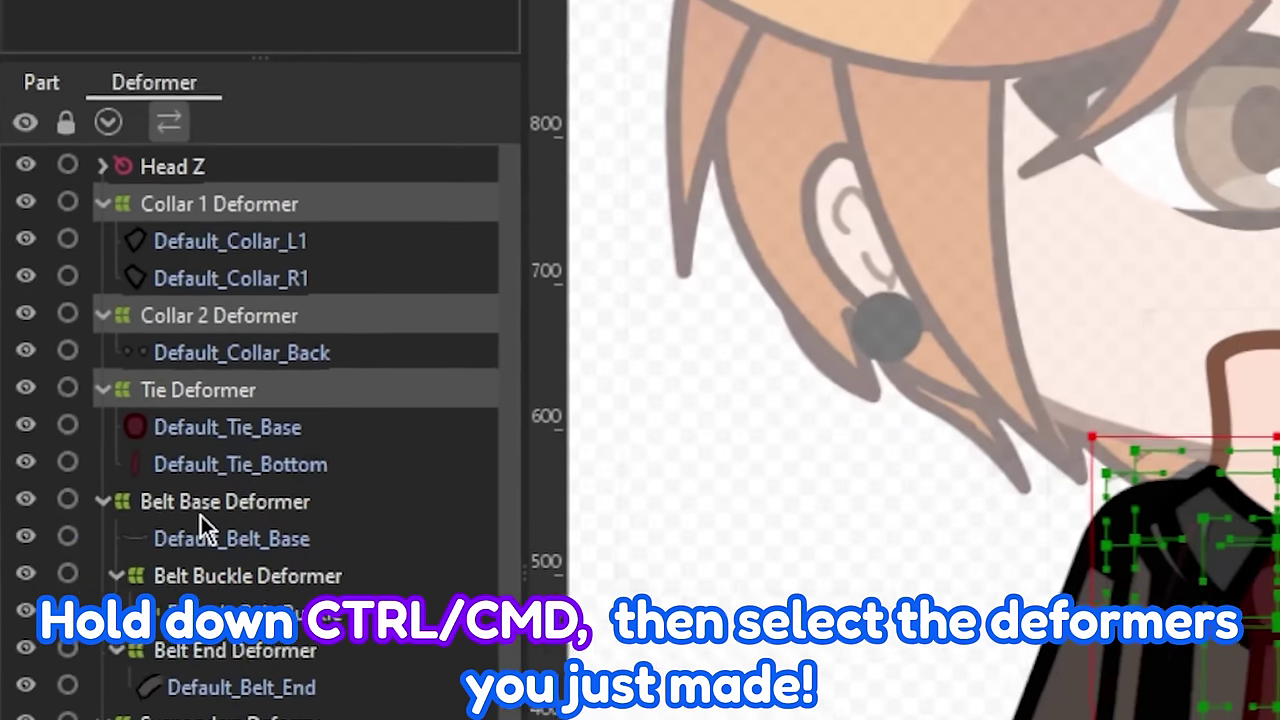
left_click(210, 566, "ctrl")
left_click(113, 560, "ctrl")
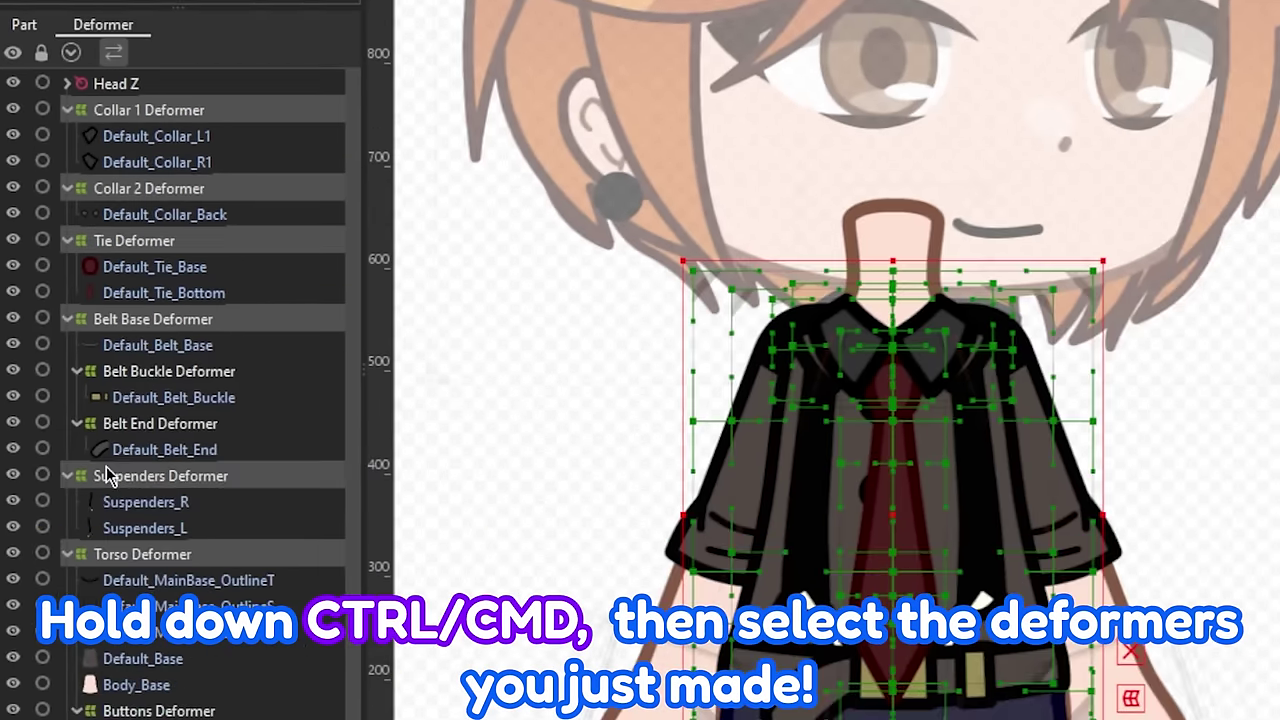
left_click(145, 711, "ctrl")
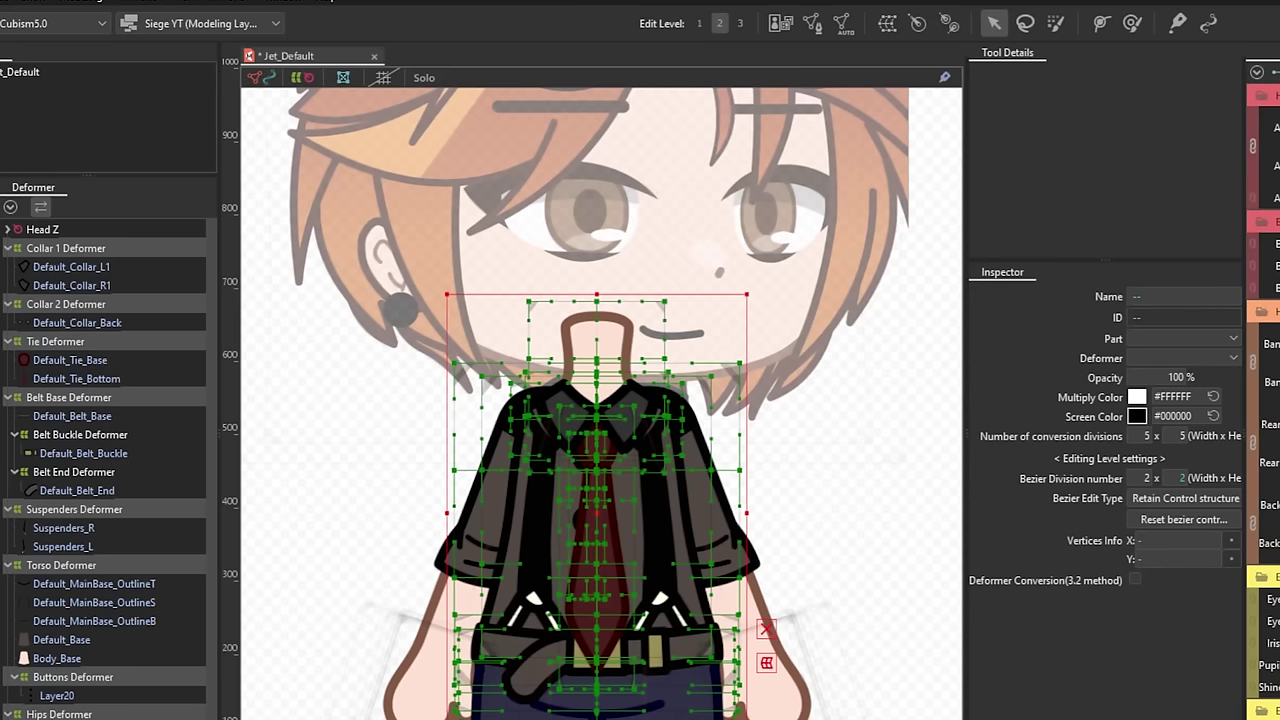
left_click(887, 24)
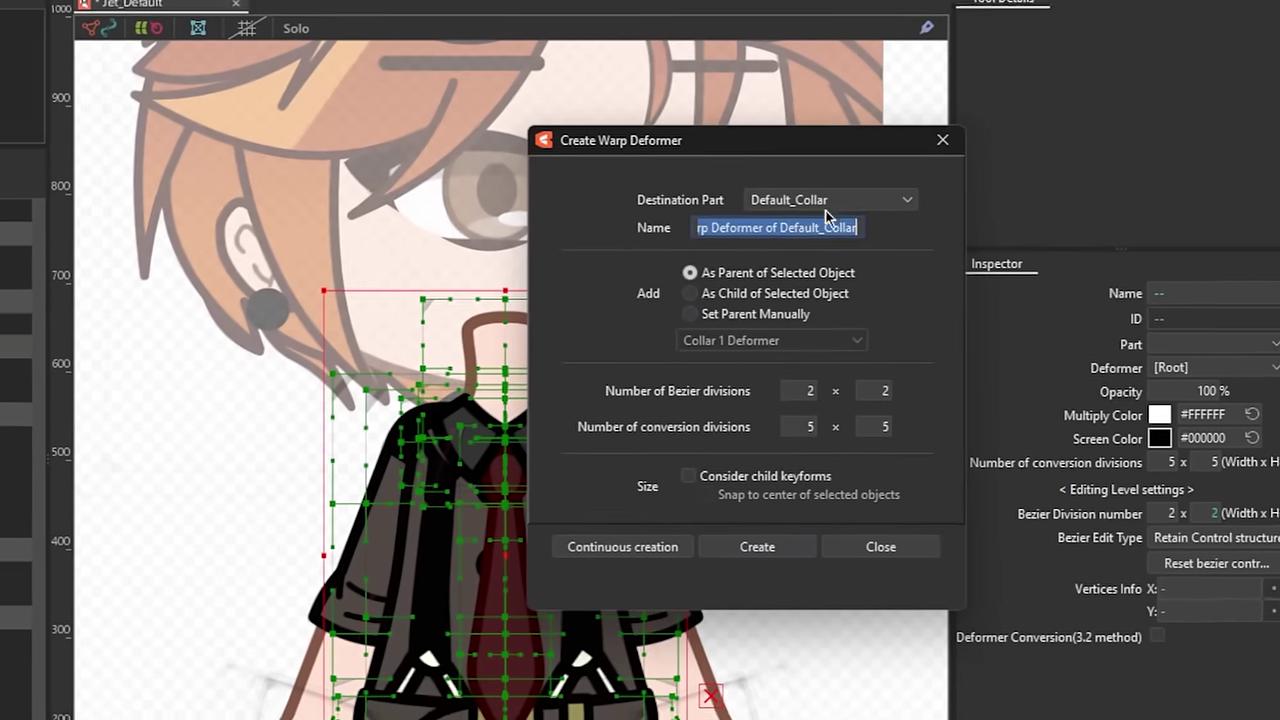
left_click(860, 216)
scroll(760, 420, "down", 2)
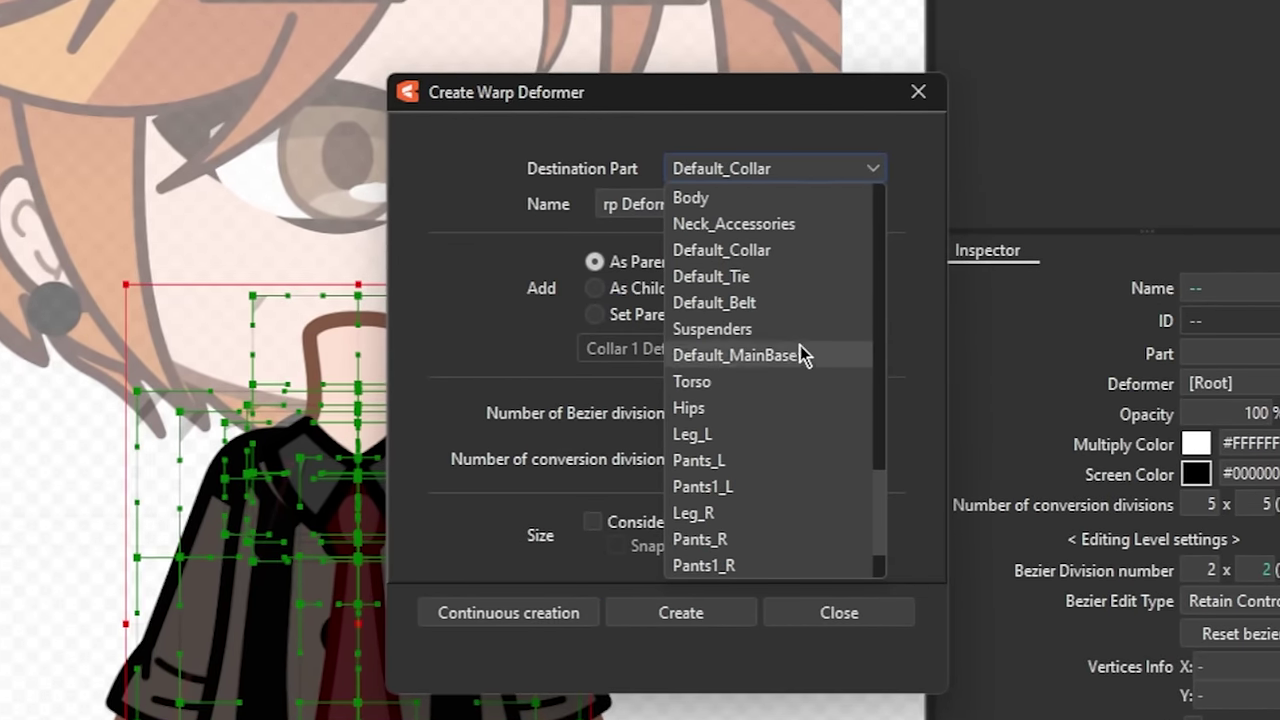
left_click(705, 380)
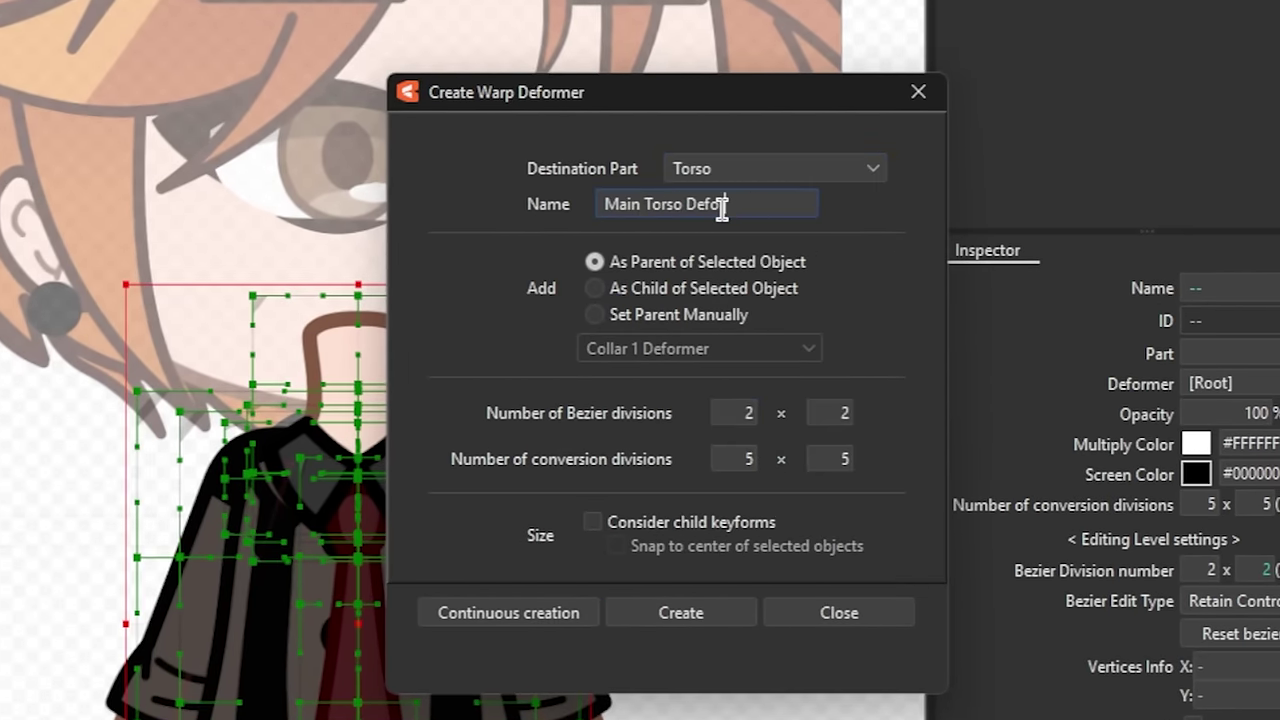
type("rmer")
key("Return")
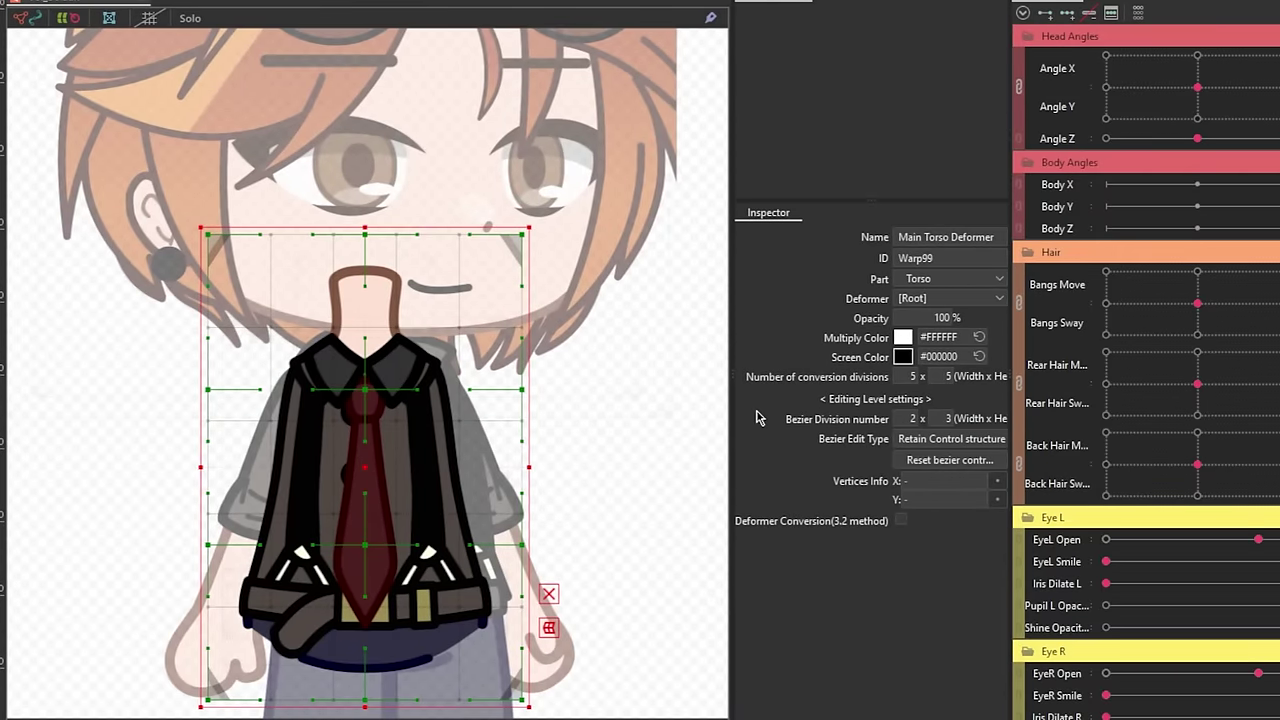
Add three keys to Body X for the Main Torso Deformer and shift the deformer horizontally to the right at 10.0.
mouse_move(359, 465)
left_mouse_down()
mouse_move(346, 497)
mouse_move(359, 465)
left_mouse_up()
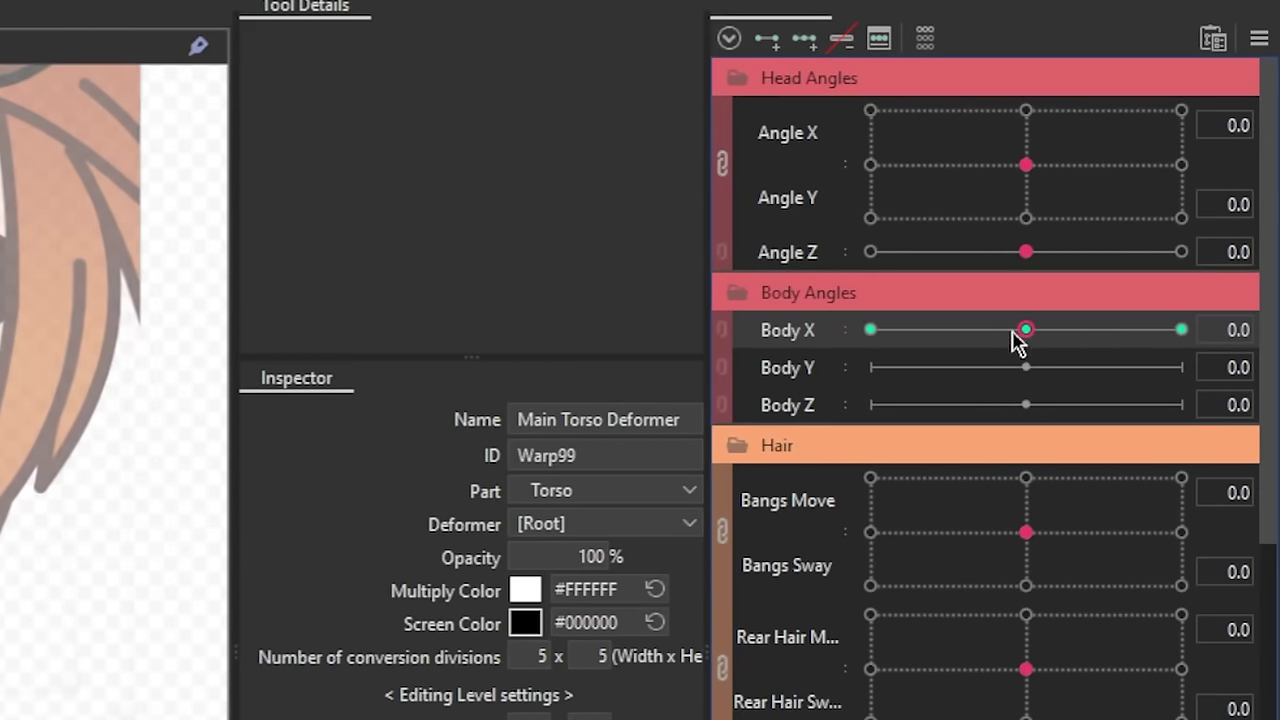
left_click_drag(1092, 338, 1185, 330)
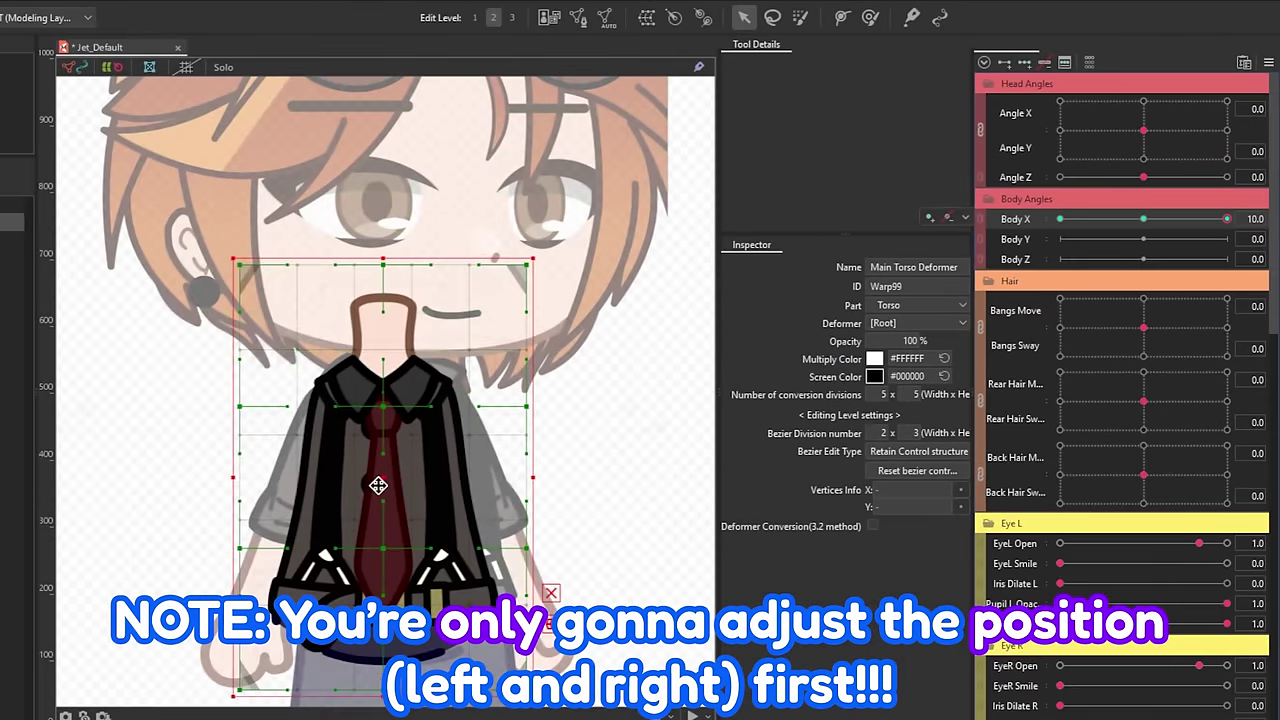
left_click_drag(380, 486, 407, 485)
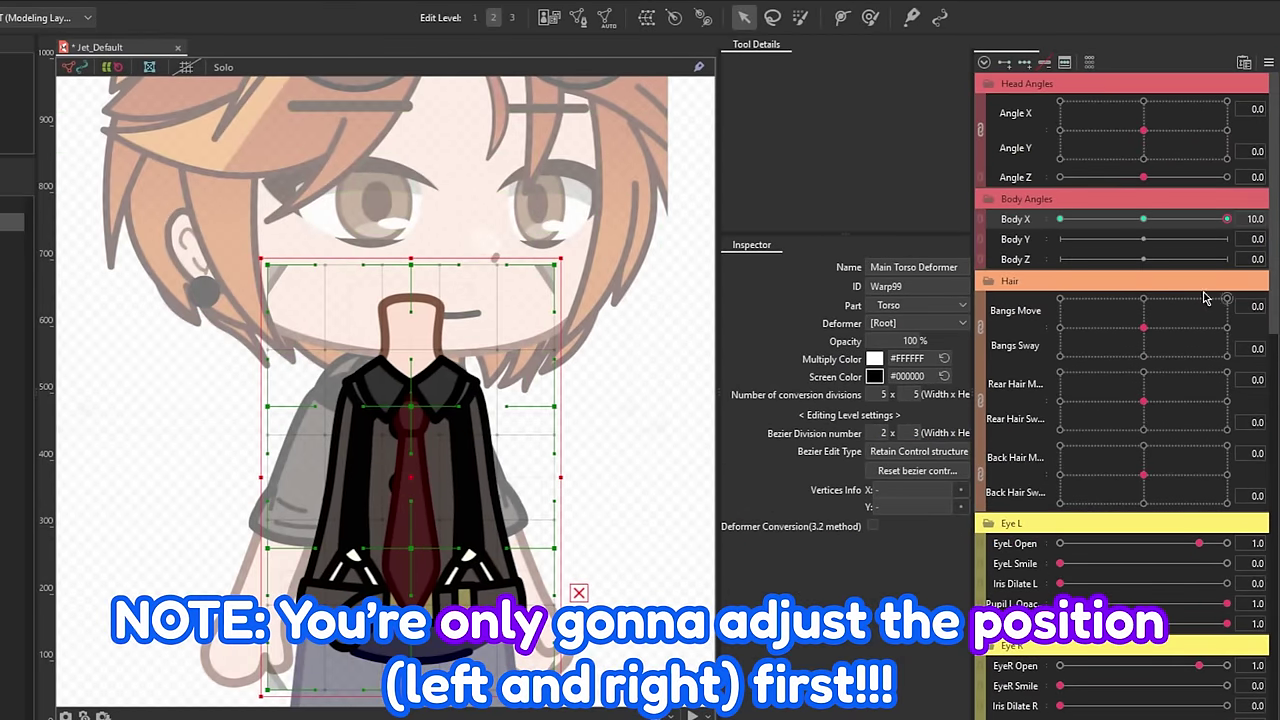
Reflect the Main Torso Deformer's Body X 10.0 form horizontally onto the opposite side.
mouse_move(1227, 220)
left_mouse_down()
mouse_move(1143, 228)
mouse_move(1246, 226)
left_mouse_up()
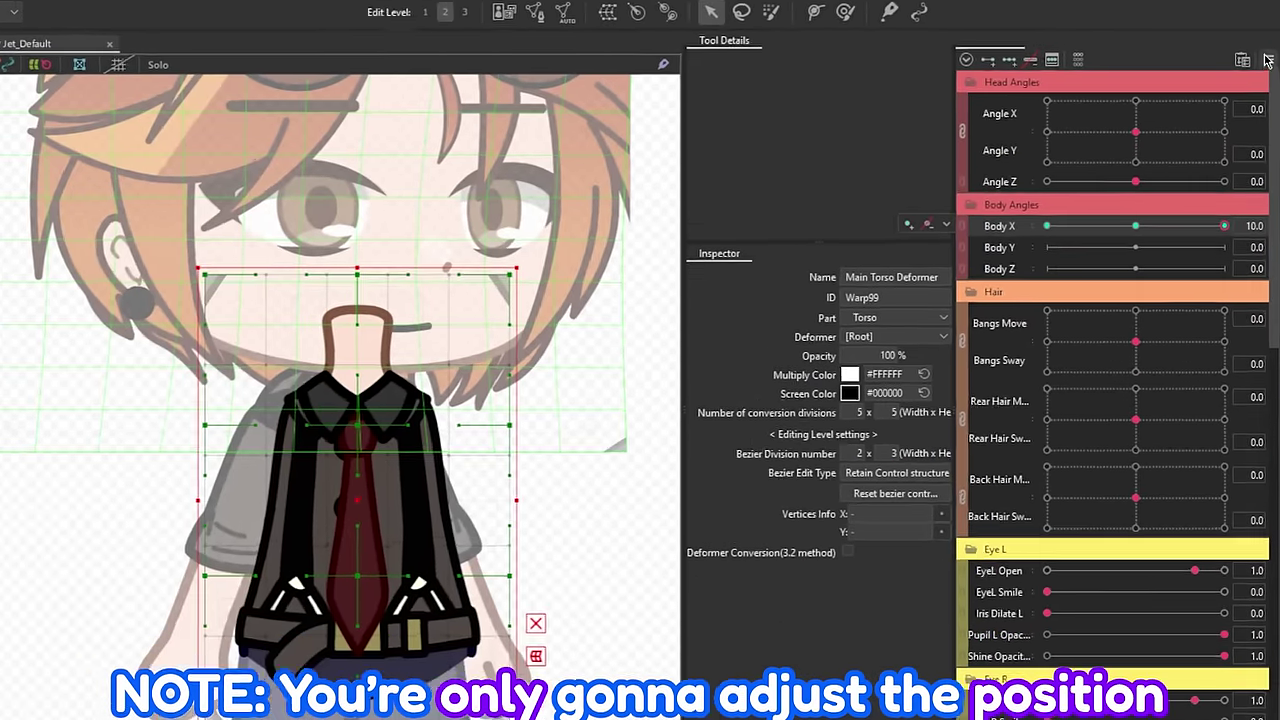
left_click(1267, 60)
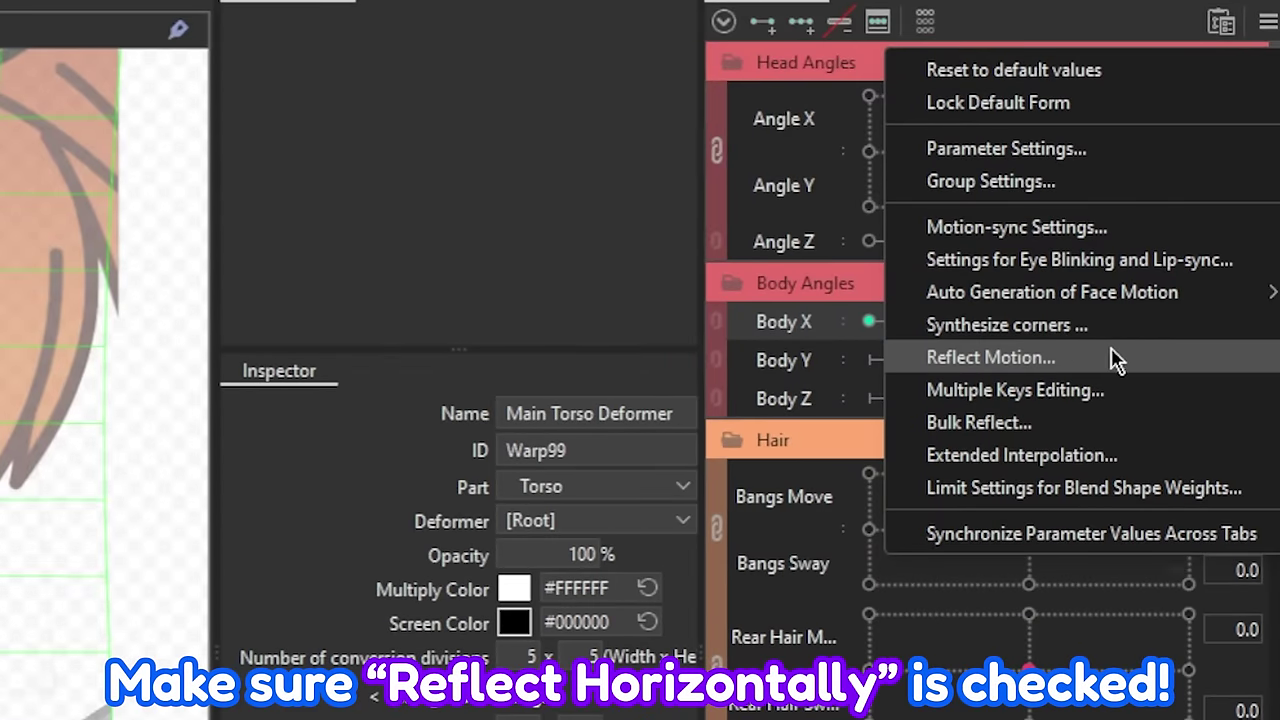
left_click(1115, 360)
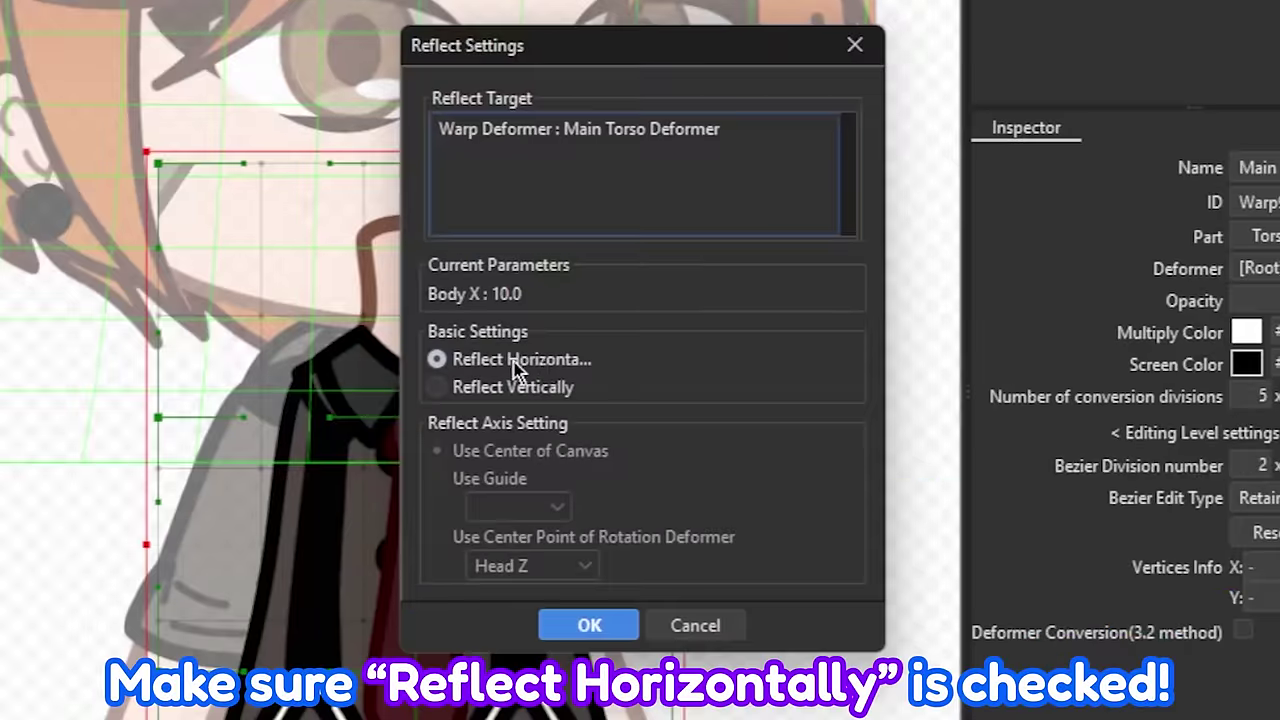
left_click(586, 626)
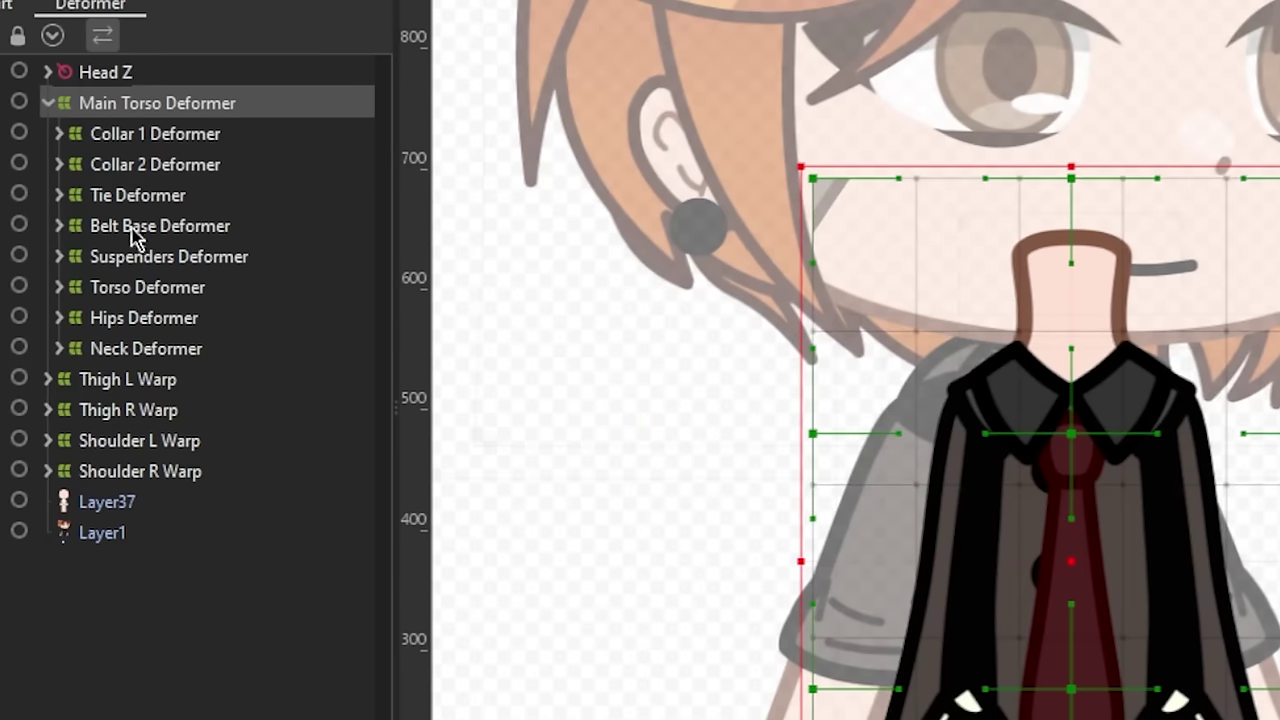
Shape the Neck Deformer at Body X 10.0 with its opacity temporarily at 66%, and reflect that form horizontally to the opposite side.
left_click(138, 352)
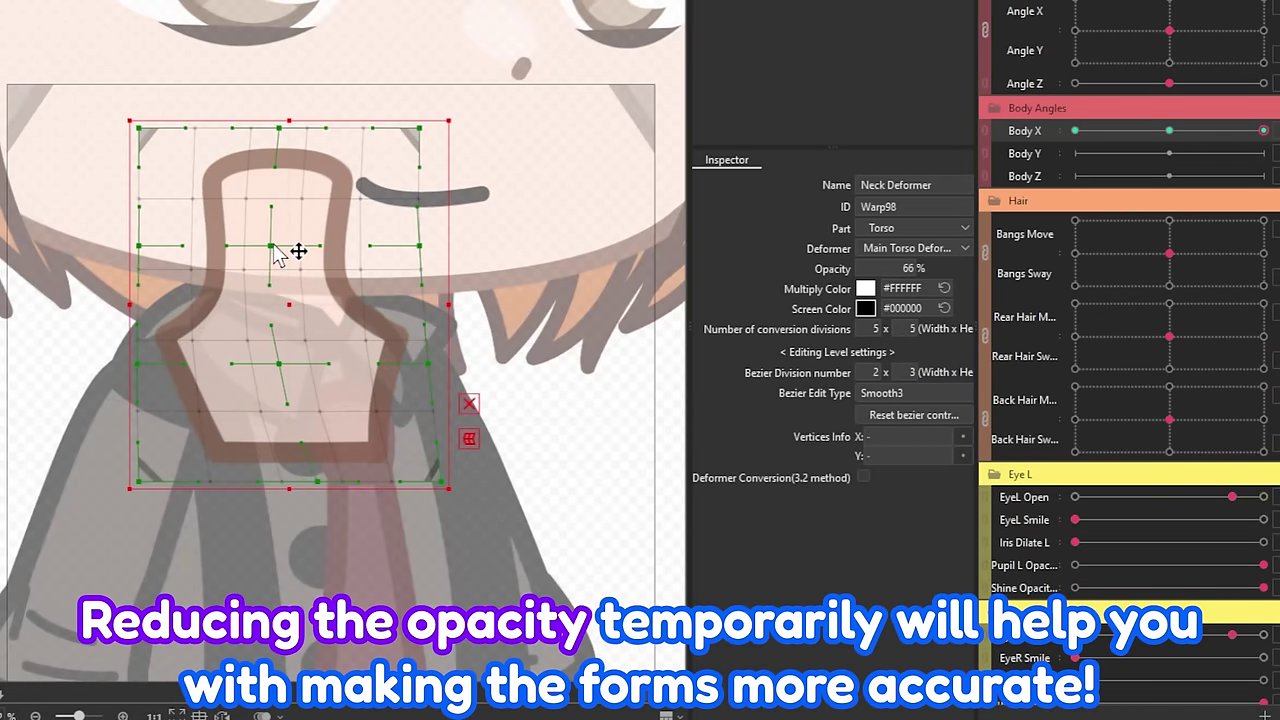
left_click_drag(294, 296, 300, 294)
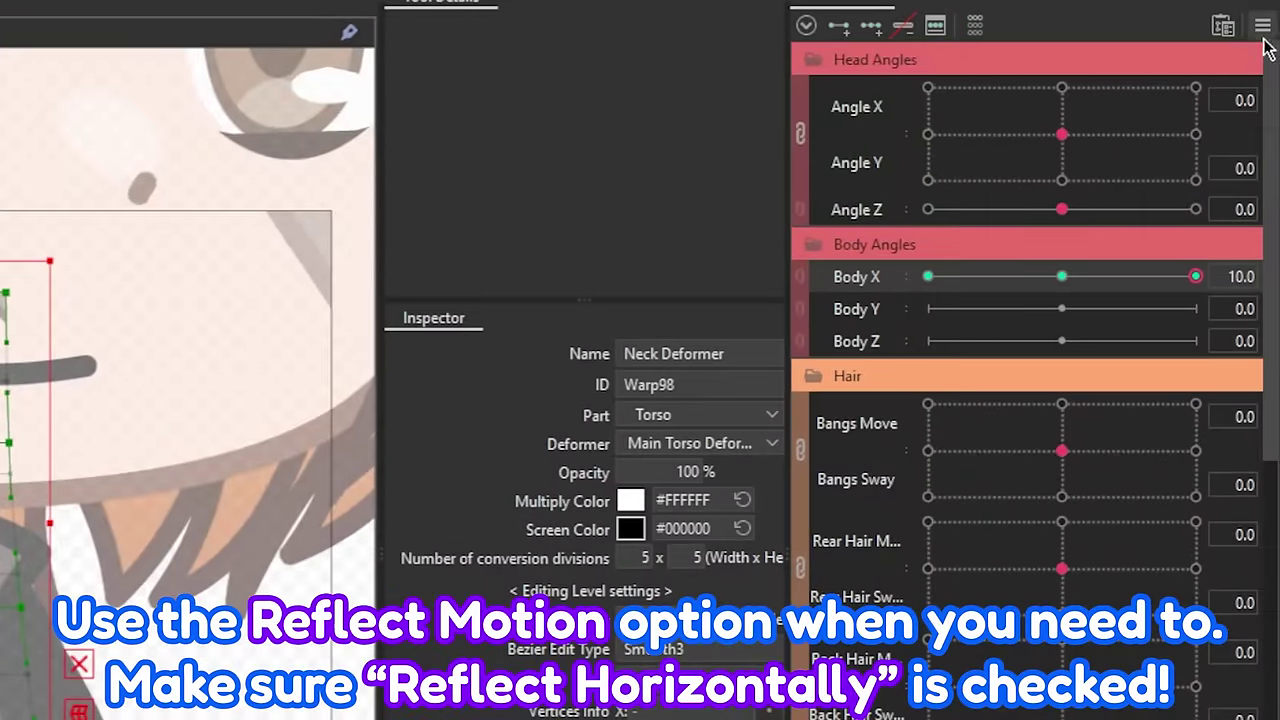
left_click(1262, 25)
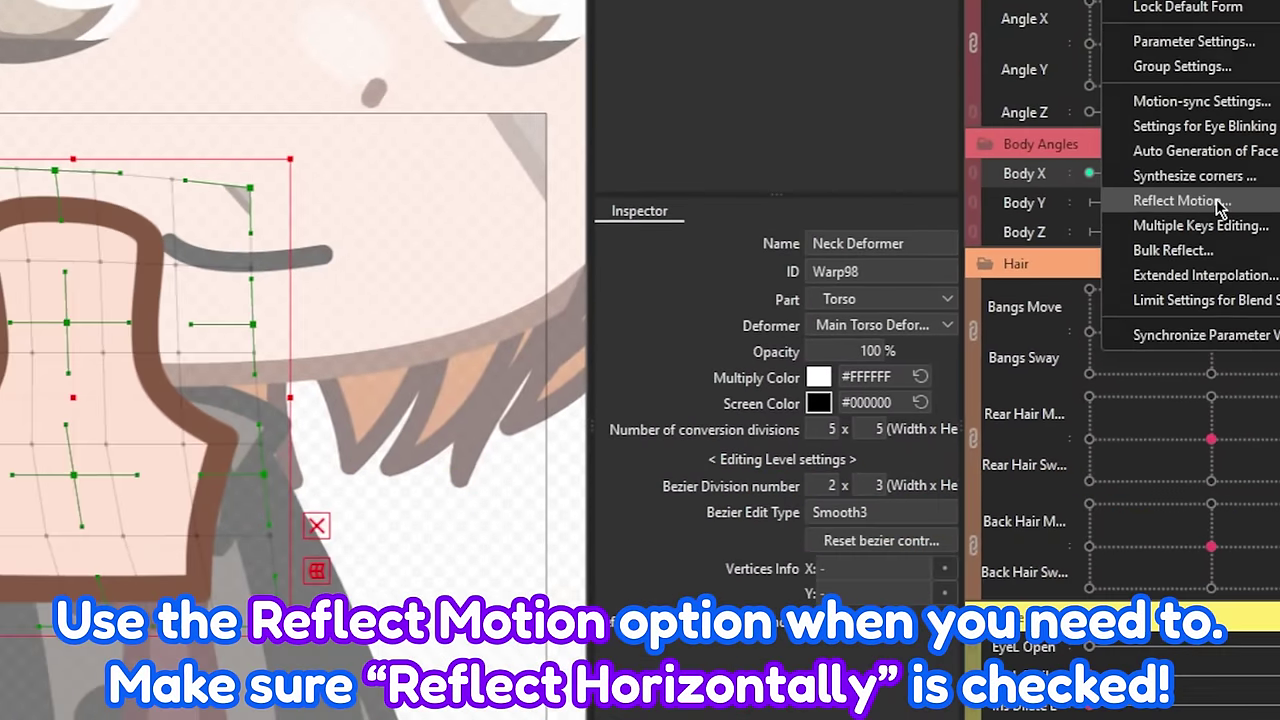
left_click(1066, 304)
left_click(980, 437)
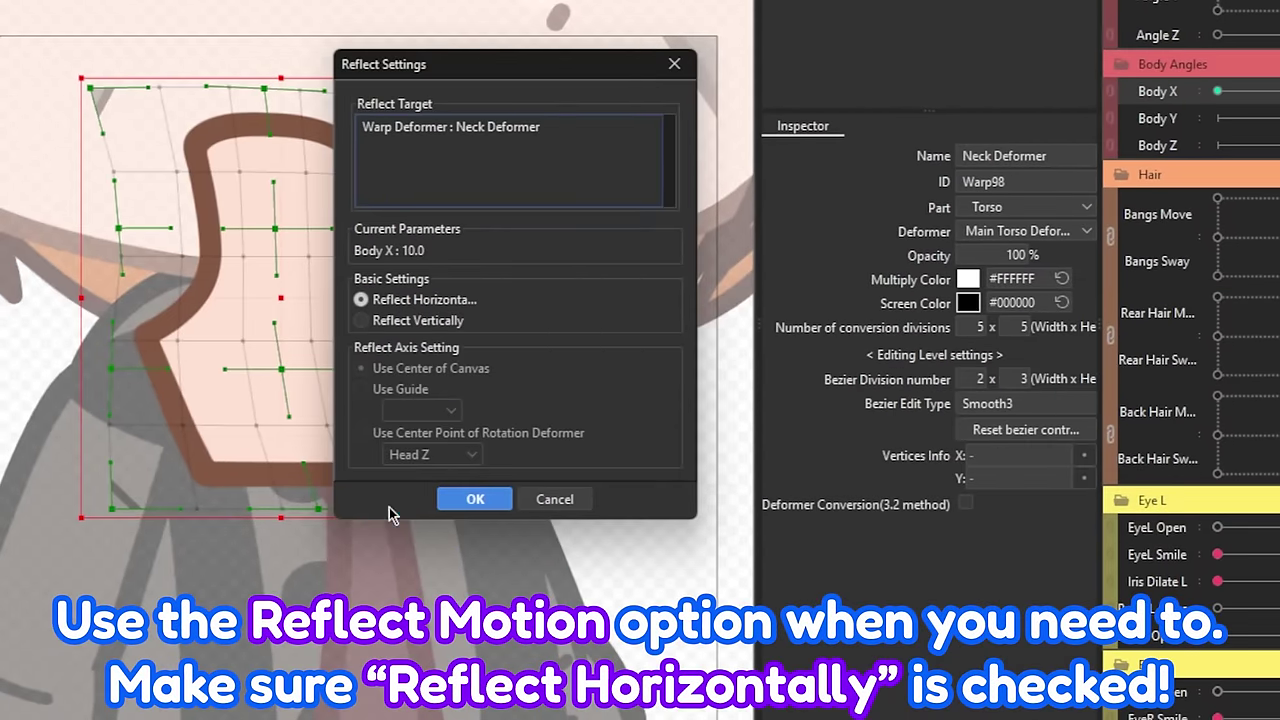
left_click(472, 499)
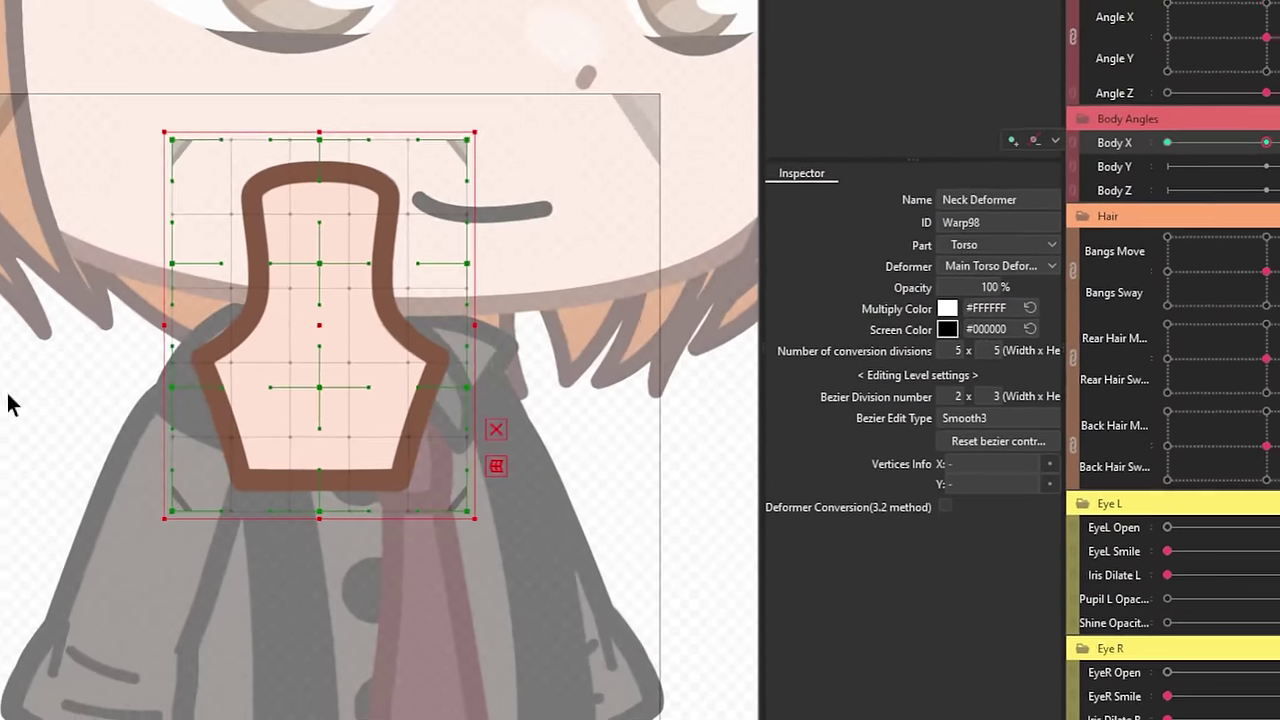
Shape the Torso Deformer at Body X 10.0 with its opacity temporarily at 48%, and set its conversion divisions to 10 × 10.
left_click(4, 436)
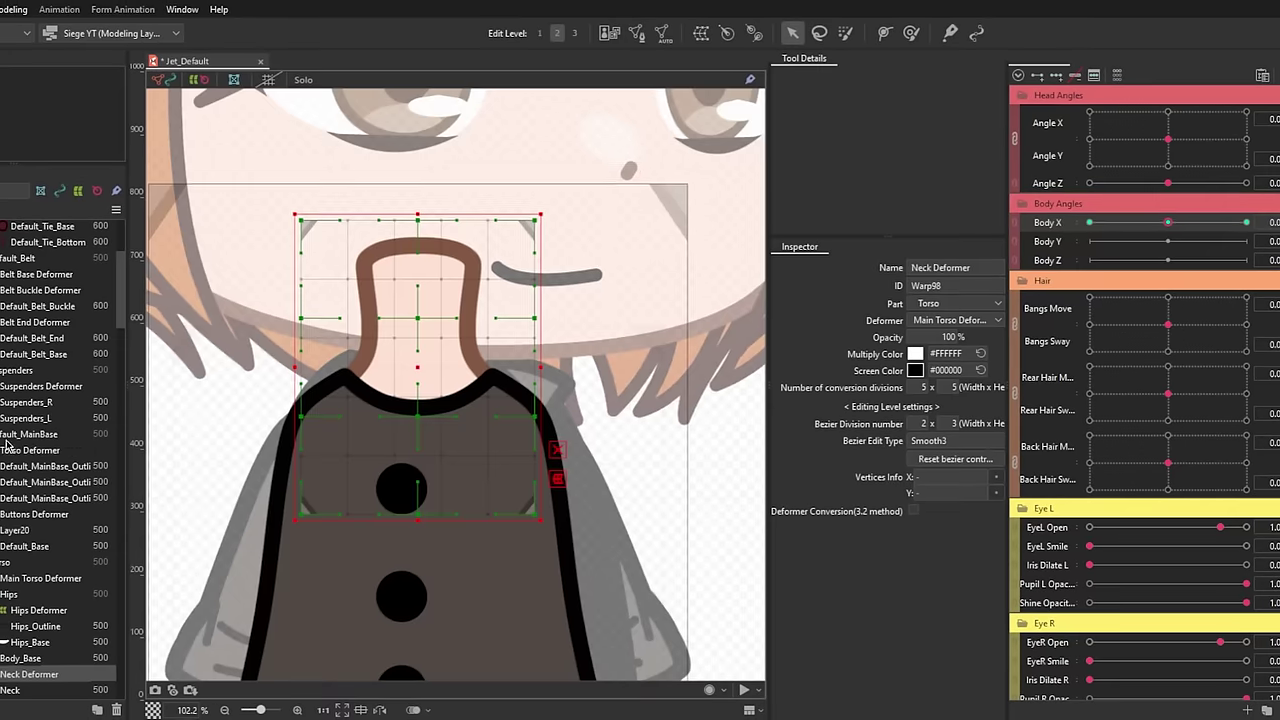
left_click(12, 449)
scroll(431, 451, "down", 2)
left_click_drag(1168, 222, 1246, 222)
left_click_drag(1050, 287, 996, 287)
left_click_drag(649, 268, 615, 271)
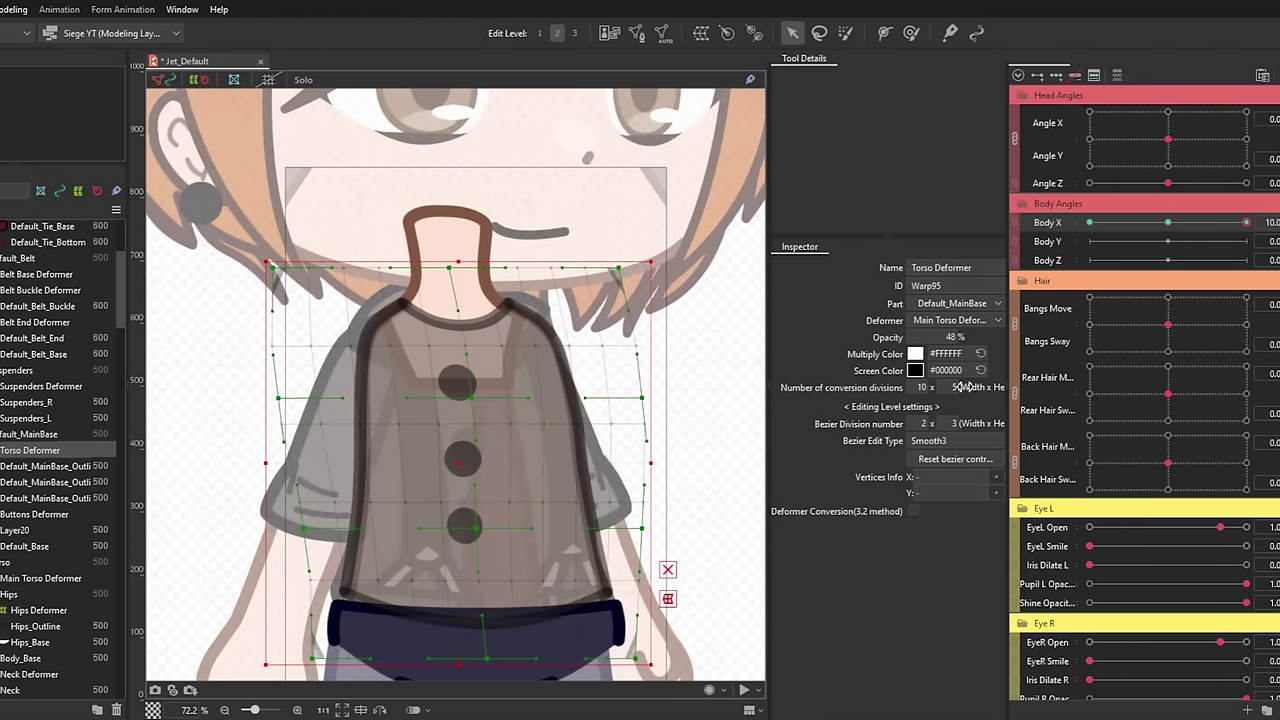
left_click_drag(965, 387, 985, 387)
scroll(466, 431, "up", 3)
scroll(716, 390, "down", 3)
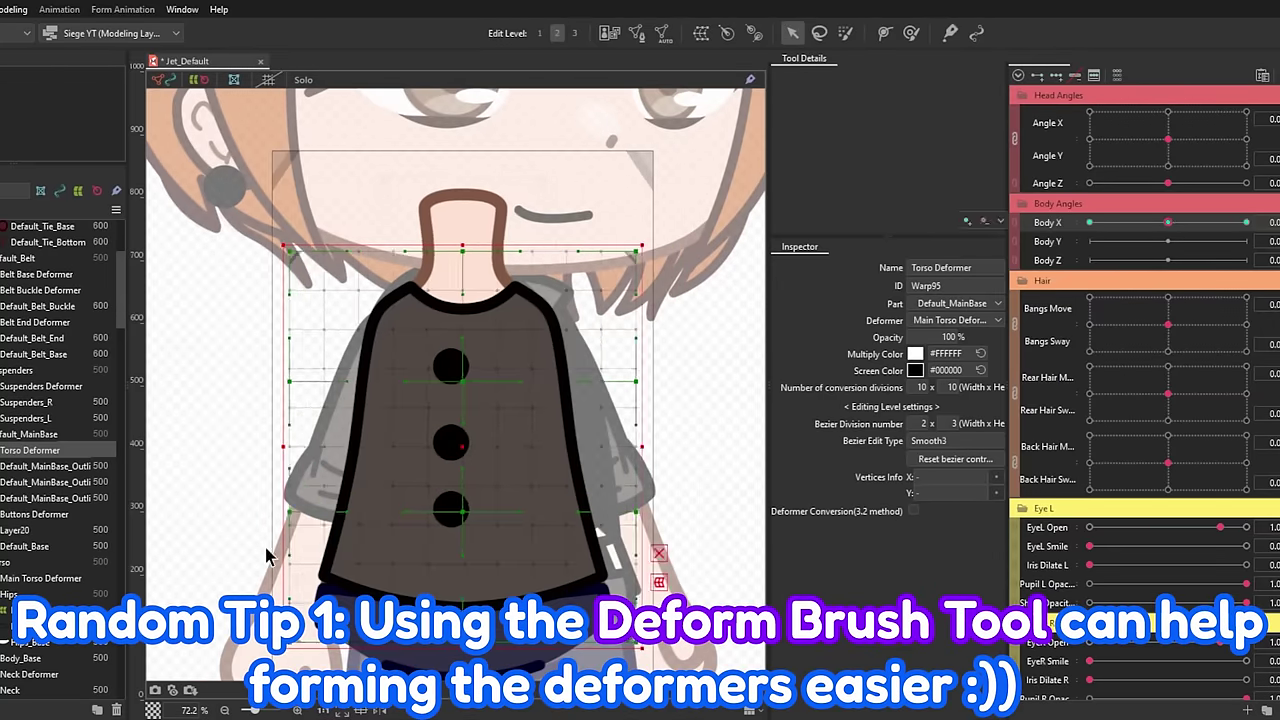
Key the Buttons Deformer on Body X, set its conversion divisions to 5 × 9 and shape it to follow the torso.
left_click(34, 514)
left_click(955, 320)
left_click(952, 423)
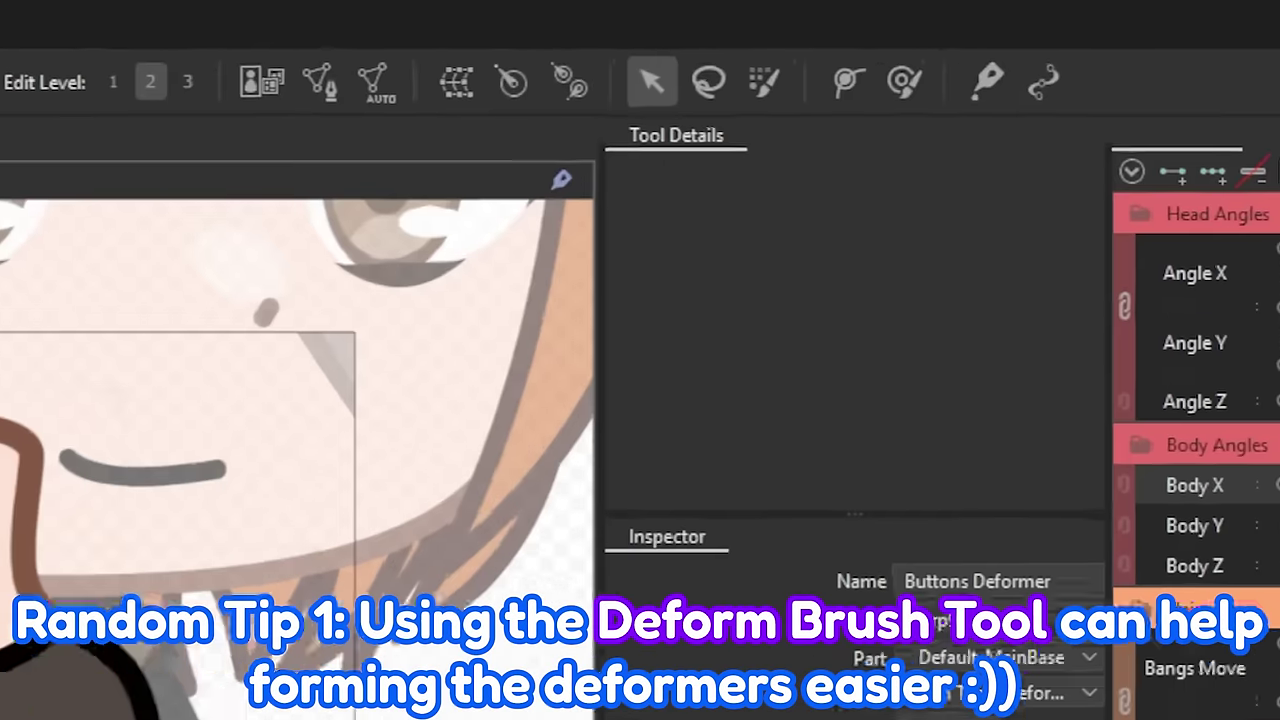
left_click(911, 33)
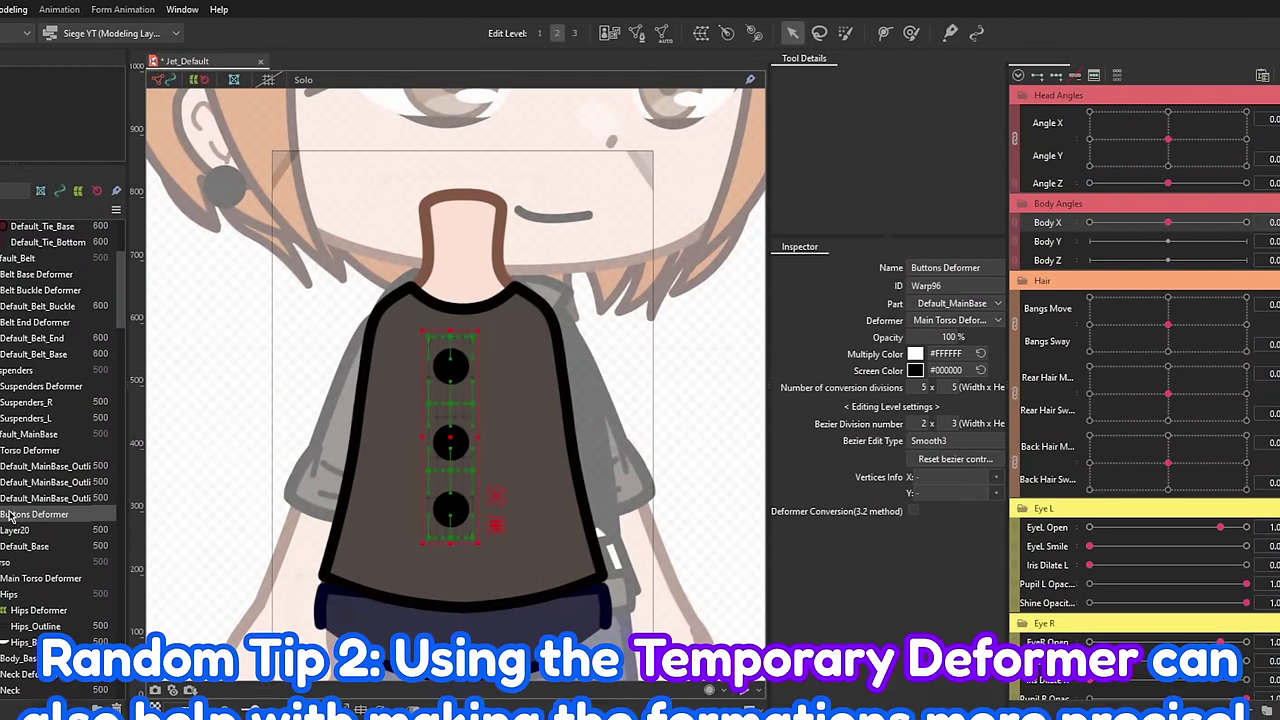
left_click(452, 440)
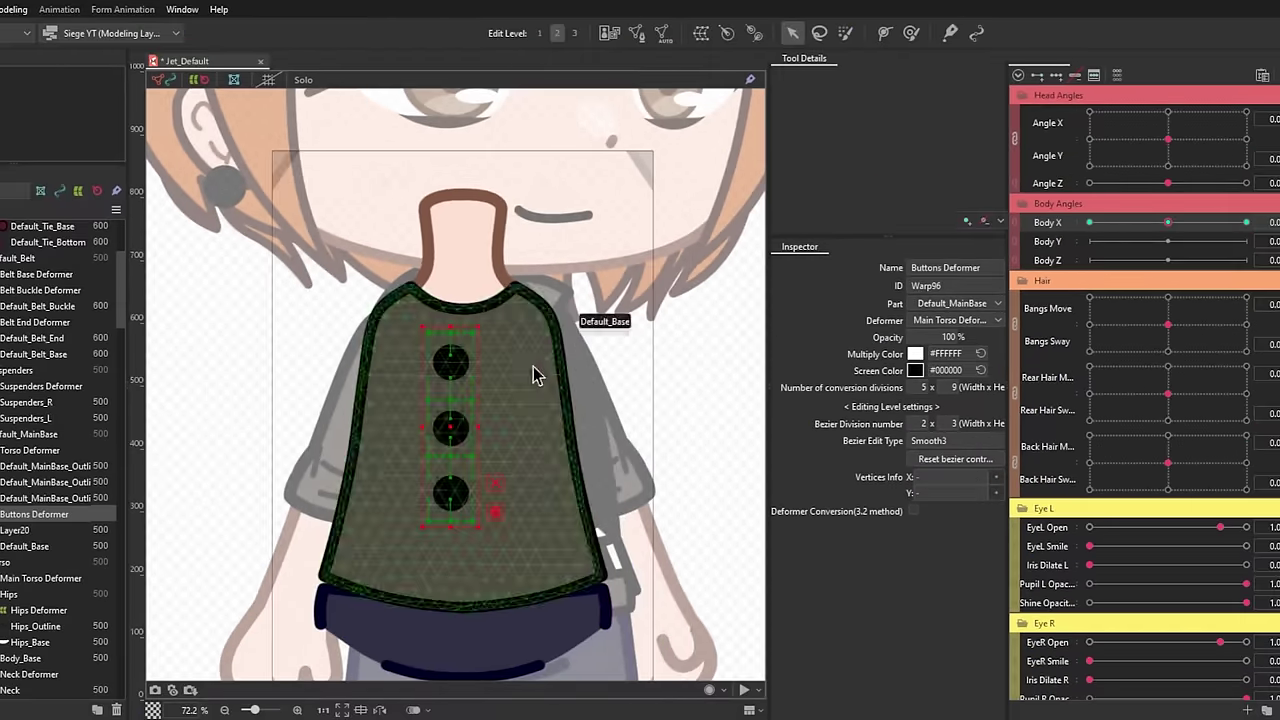
Shape the Suspenders Deformer at Body X 10.0 with conversion divisions of 12 × 14, and test it along Body X.
left_click(40, 386)
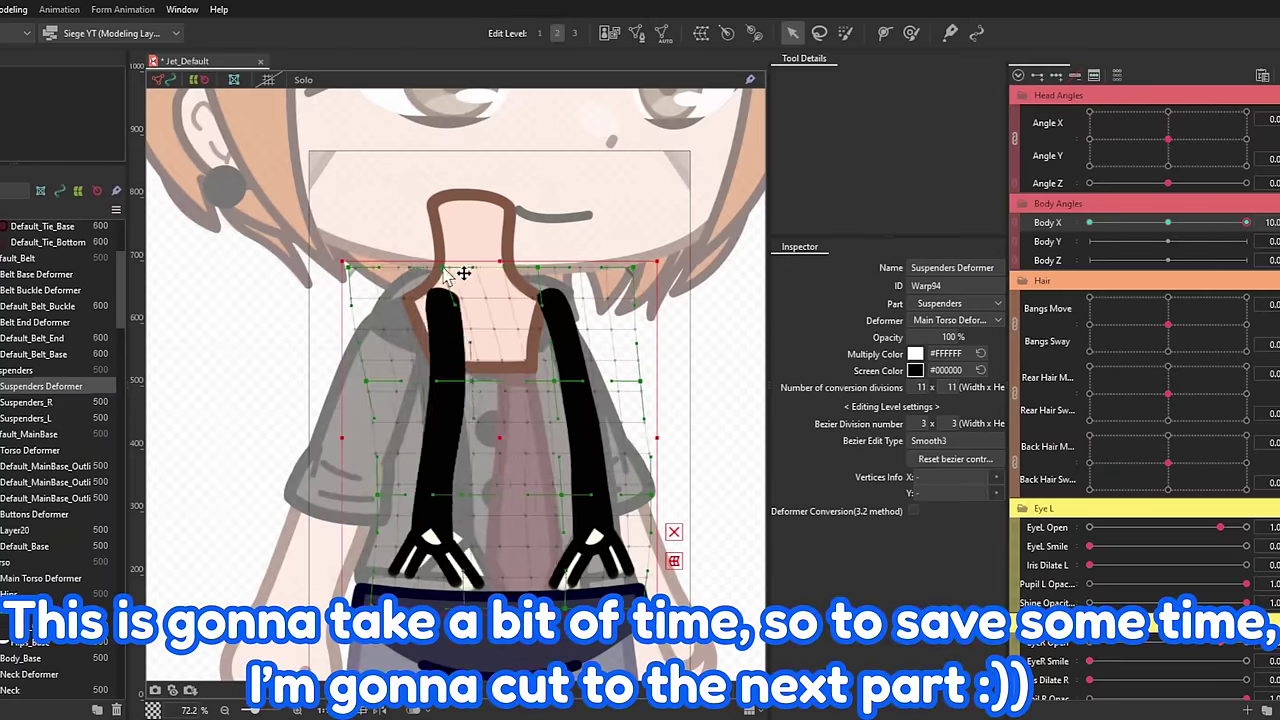
left_click_drag(1246, 222, 1200, 230)
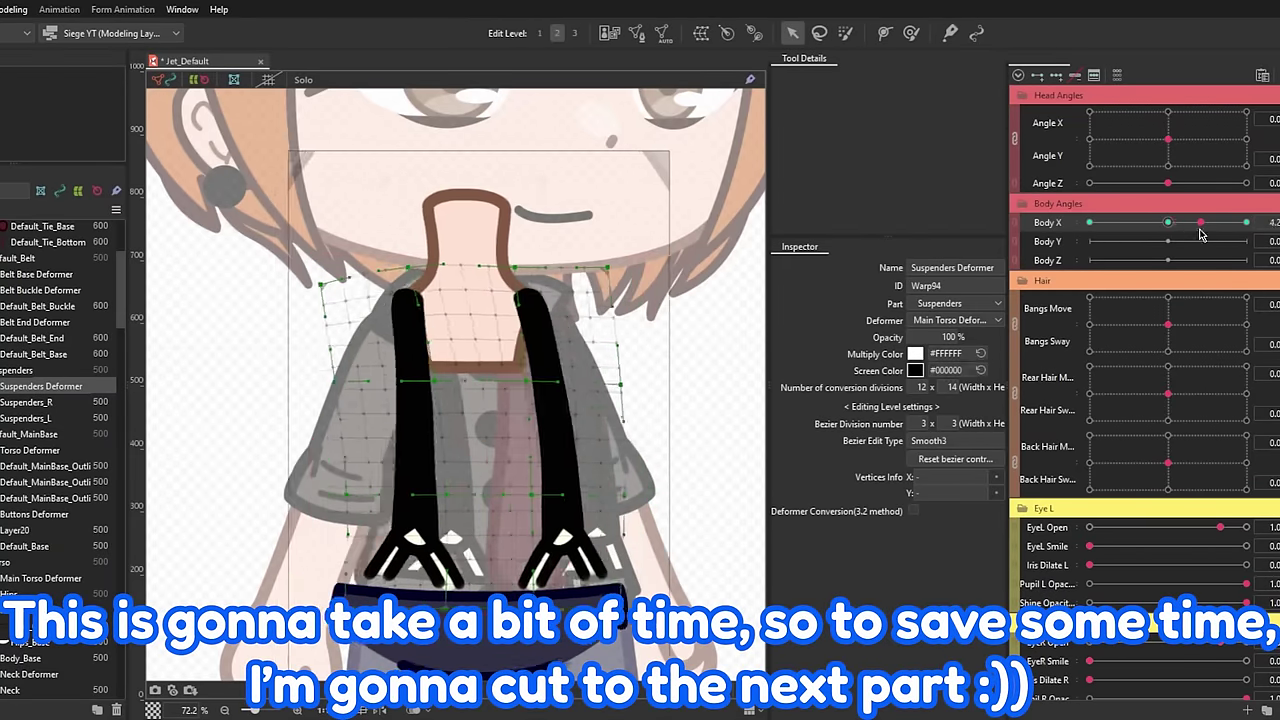
Shape the belt and collar deformers for Body X, and sweep the parameter to check the whole torso's turn.
left_click(36, 391)
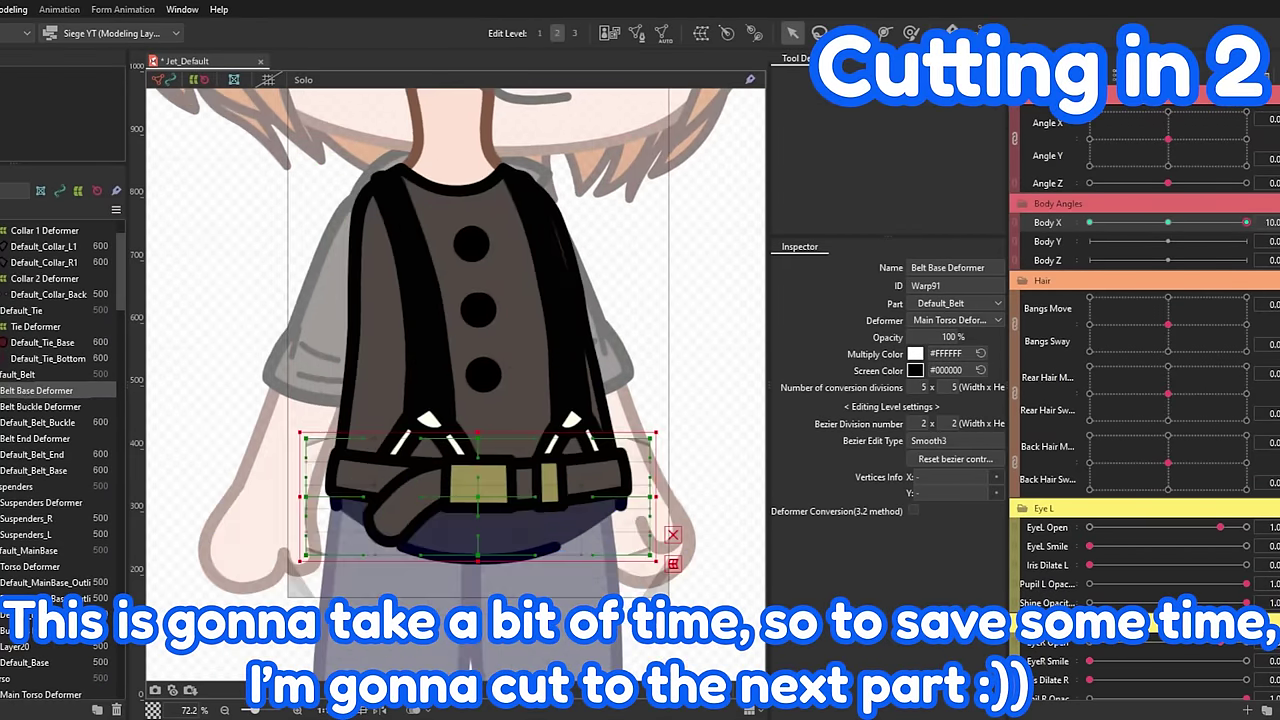
scroll(480, 480, "up", 3)
left_click(40, 407)
scroll(500, 500, "up", 3)
left_click(40, 271)
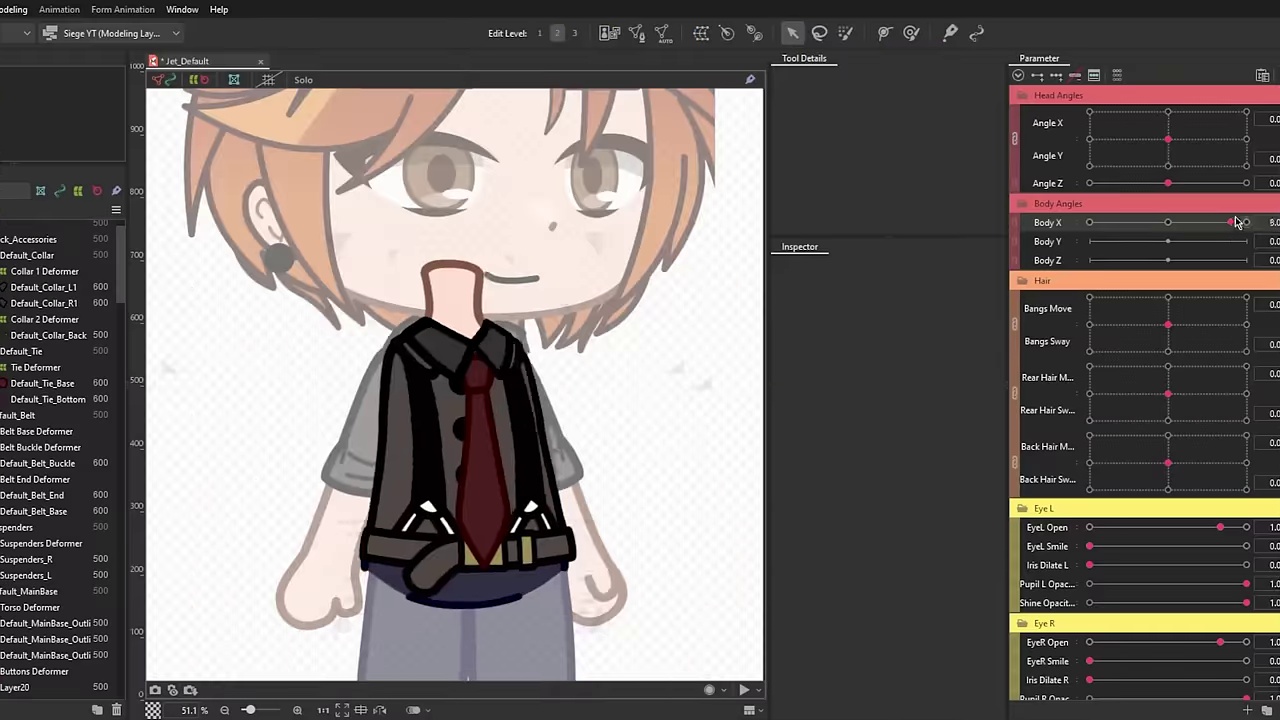
left_click_drag(1246, 222, 1150, 229)
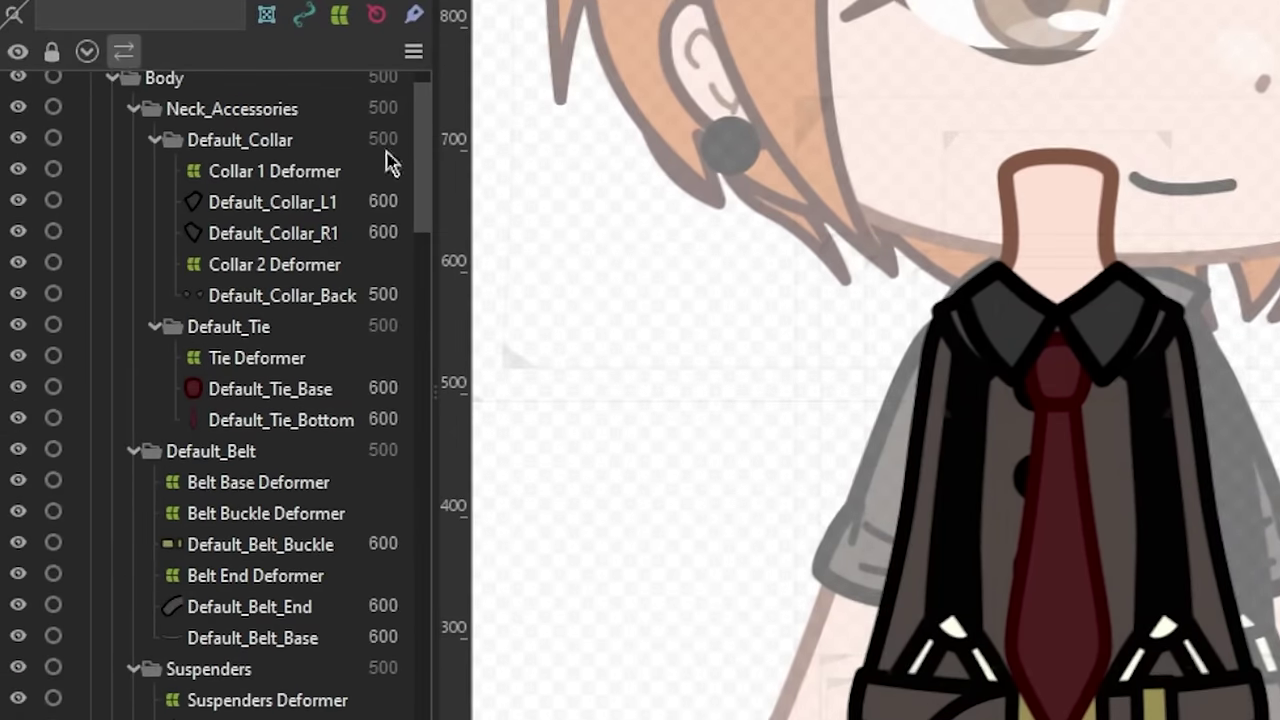
Add three keys to Body Y for the Main Torso Deformer with Body X at 0.0, and set Body Y to 10.0.
left_click(15, 160)
left_click(163, 88)
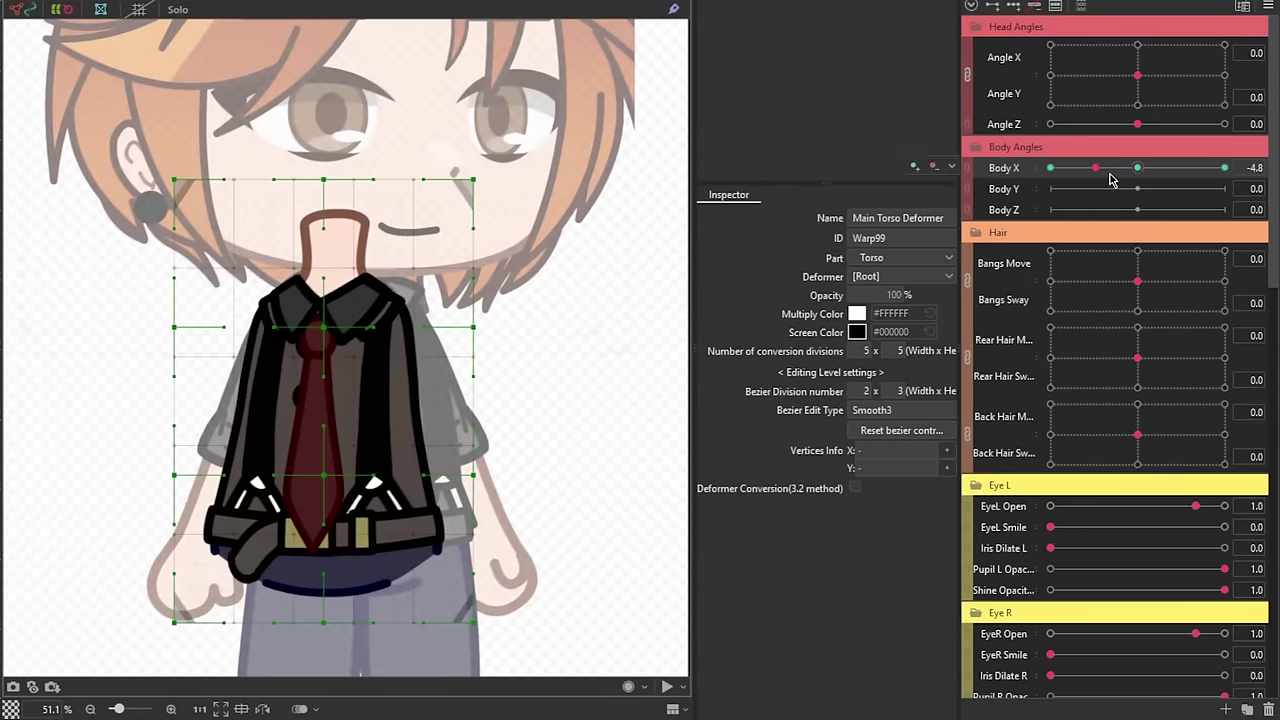
left_click(1136, 169)
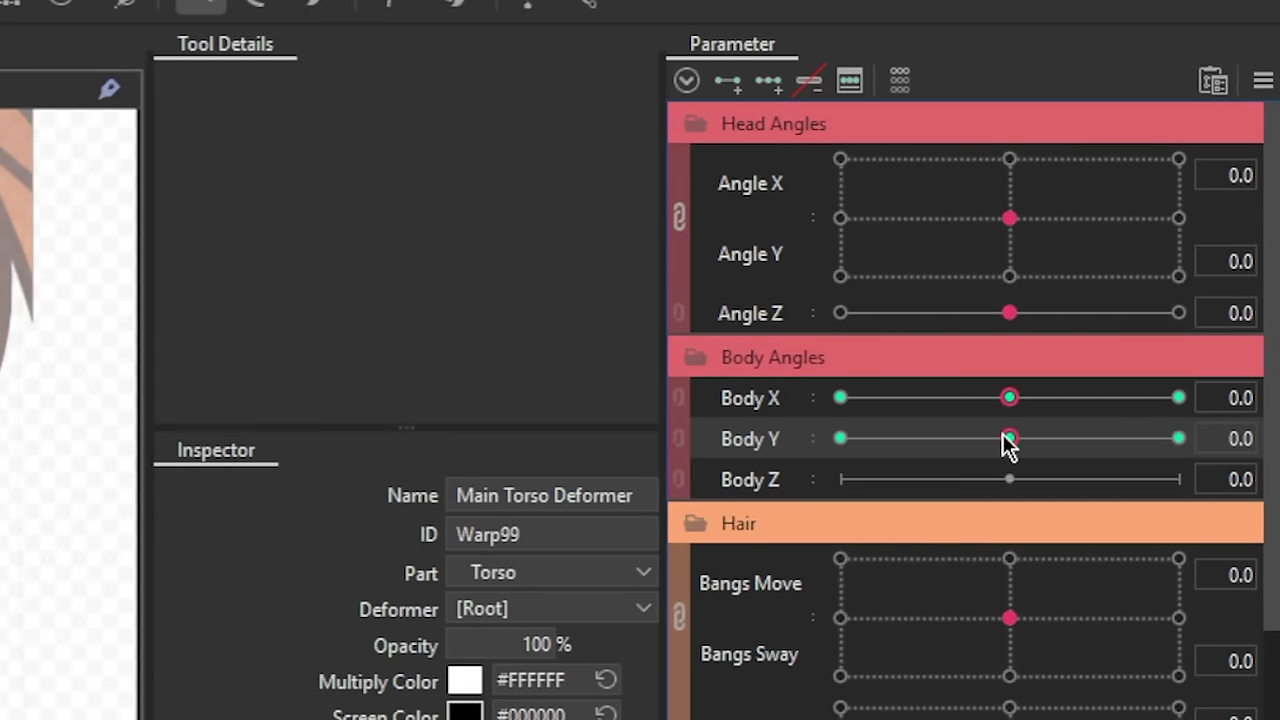
left_click(1178, 438)
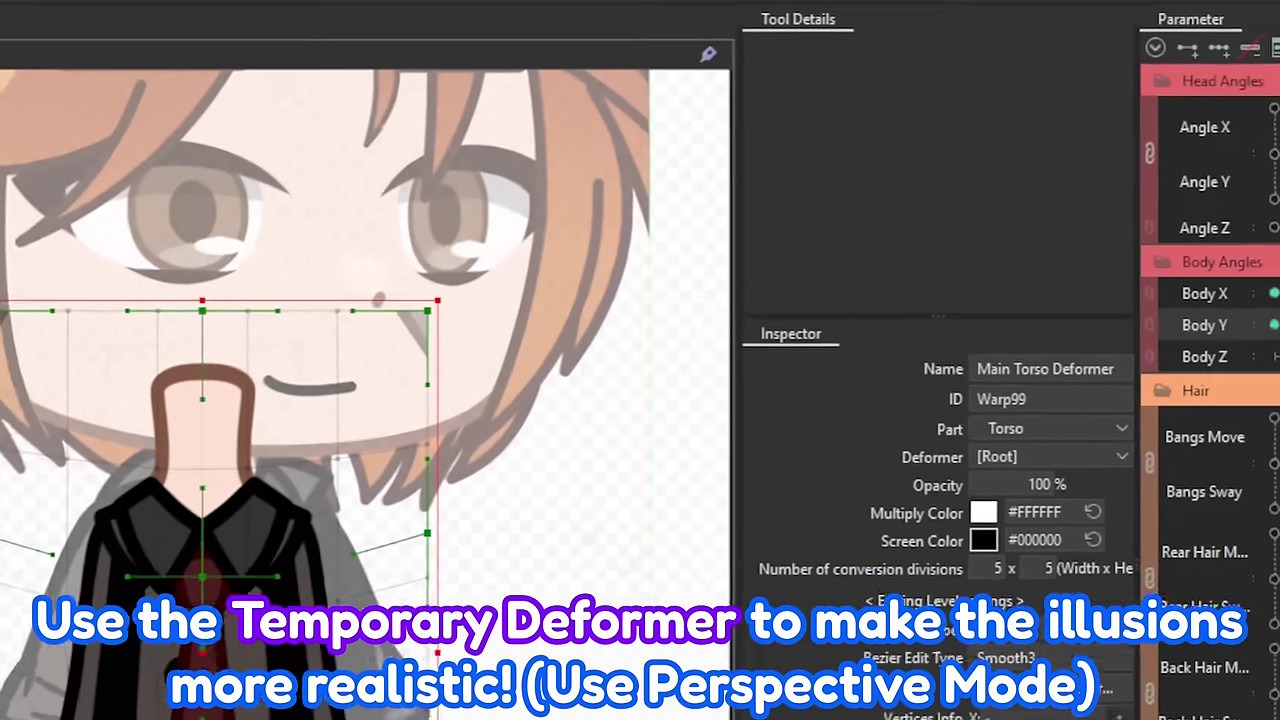
Shape the Main Torso Deformer at Body Y 10.0 using the Temporary Deformer in perspective mode, and form it at -10.0 as well.
left_click(818, 2)
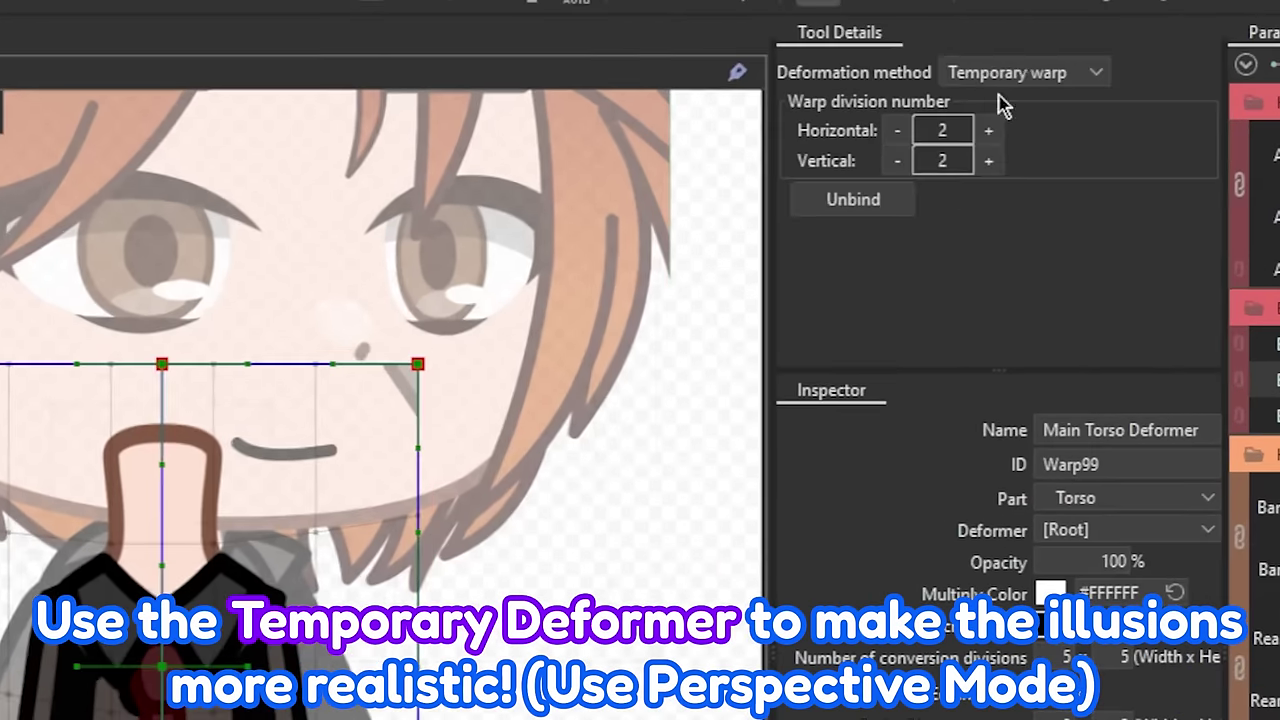
left_click(1062, 68)
left_click(1030, 187)
left_click_drag(418, 364, 458, 362)
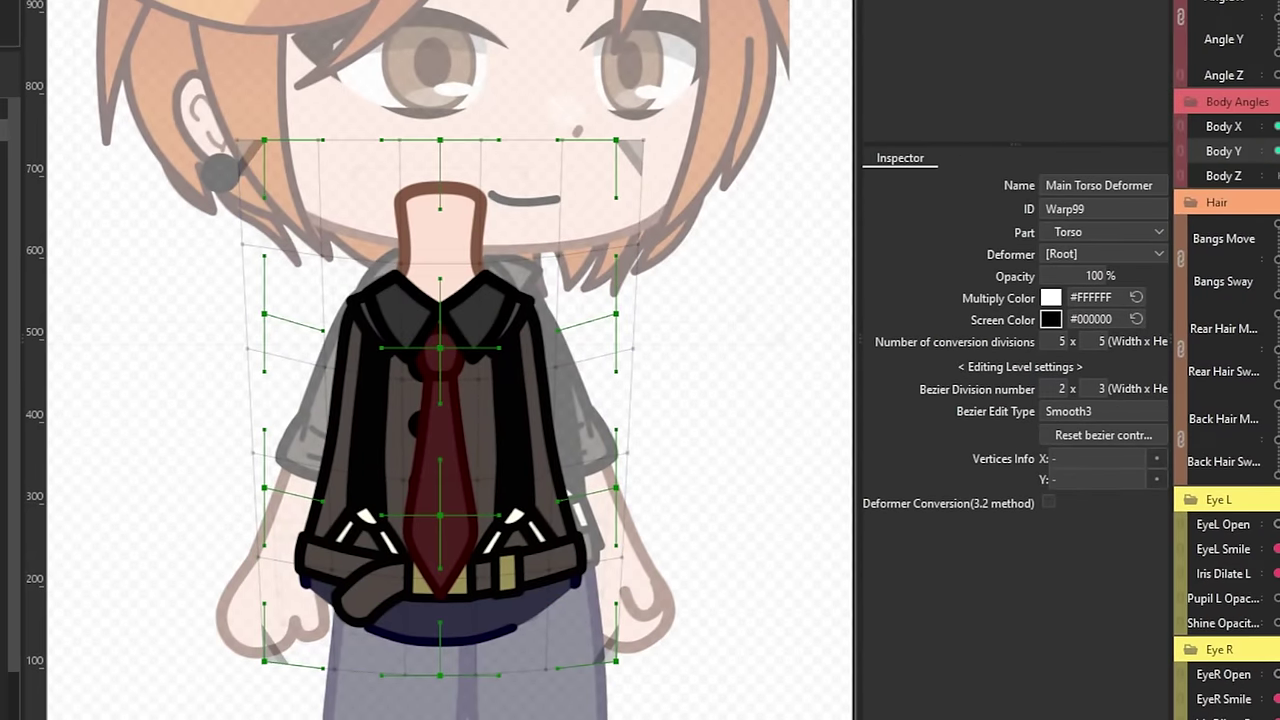
left_click(133, 152)
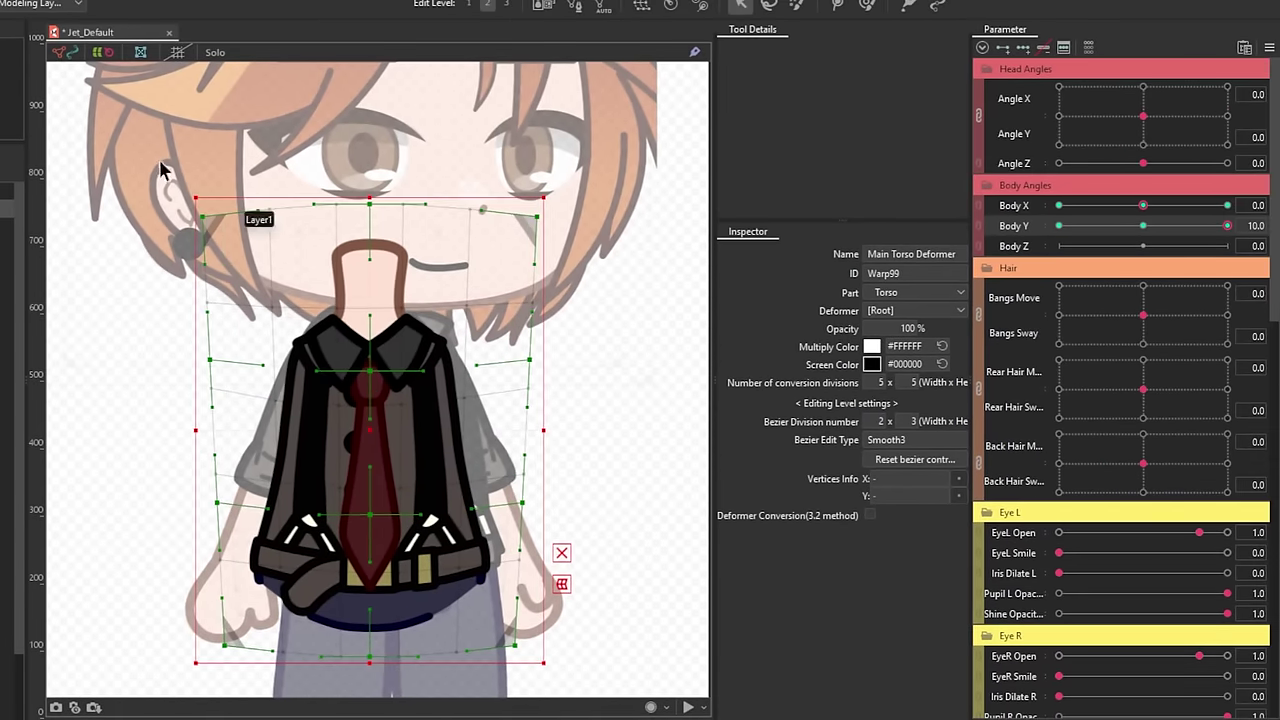
left_click_drag(160, 165, 592, 432)
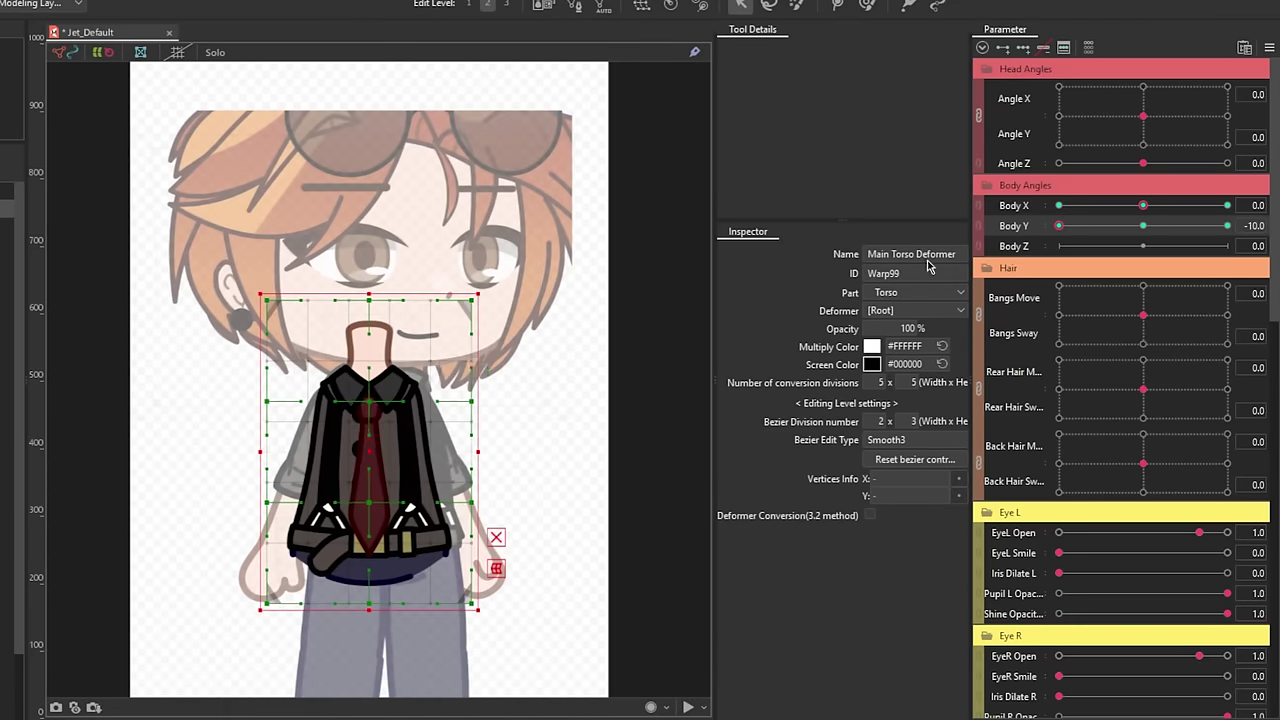
left_click(497, 566)
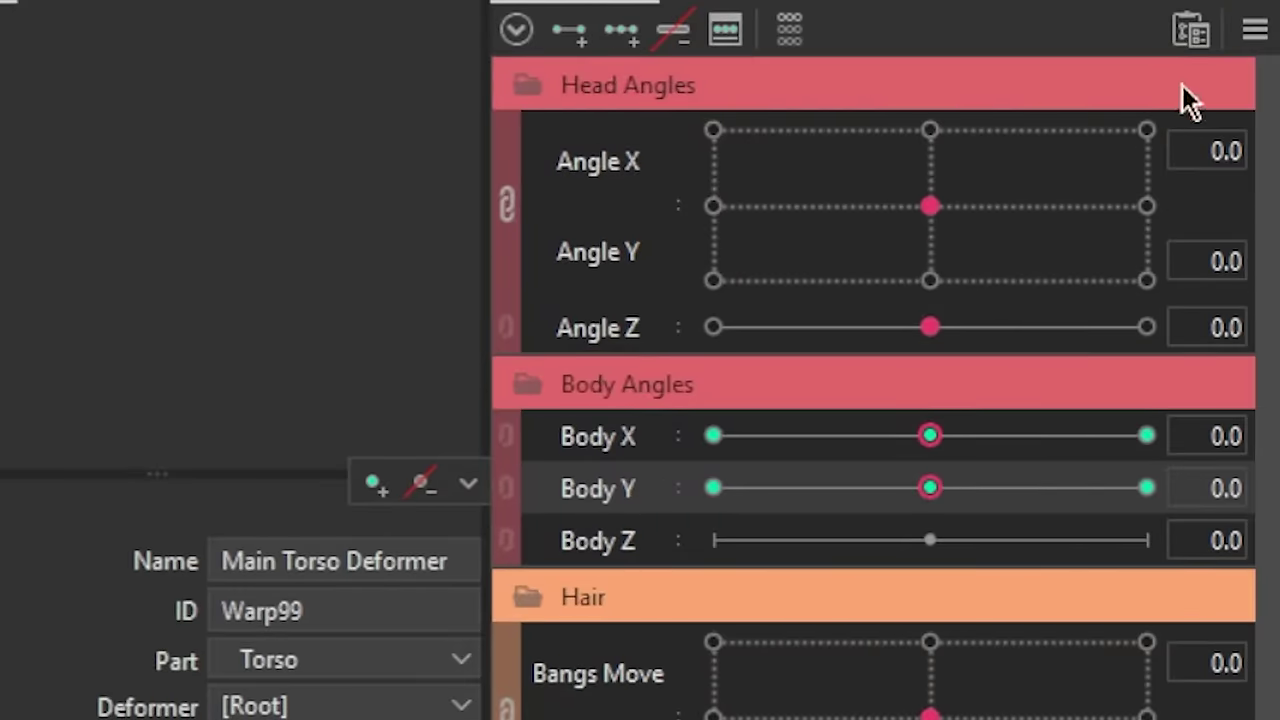
Synthesize the corners of Body X and Body Y for the Main Torso Deformer using the default value, and unlink the two parameters.
left_click(1259, 33)
left_click(924, 447)
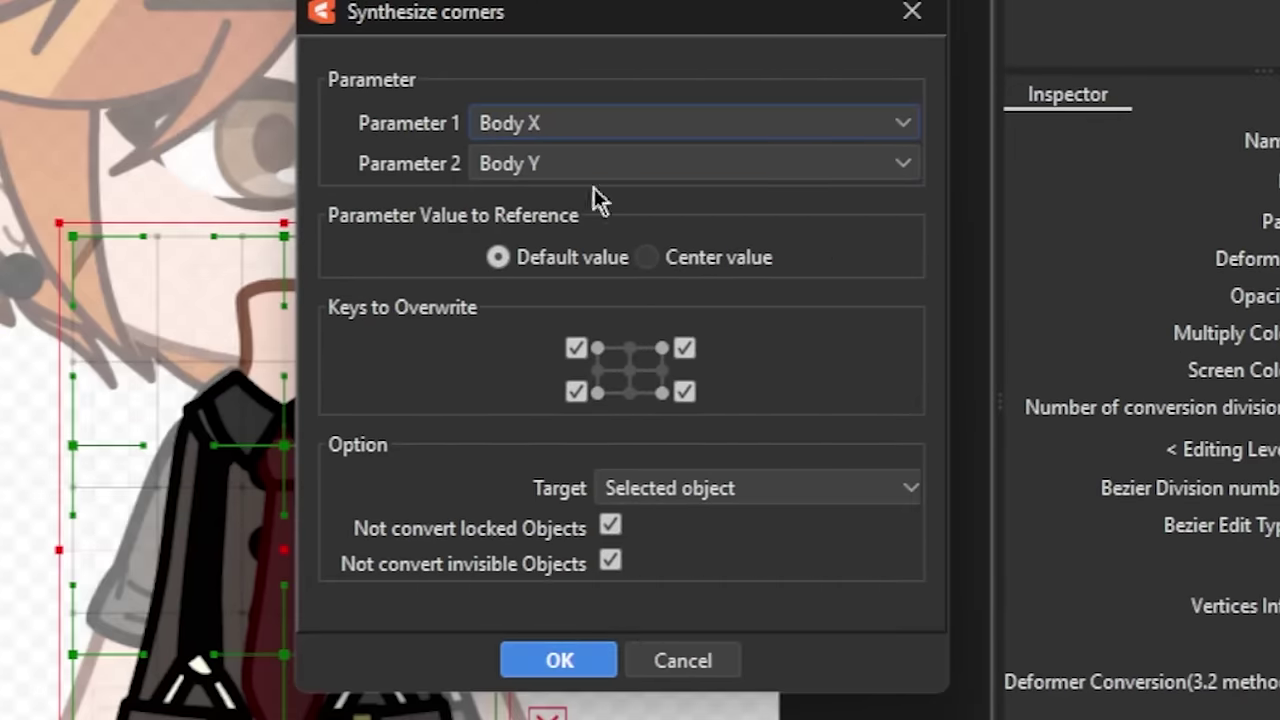
left_click(565, 680)
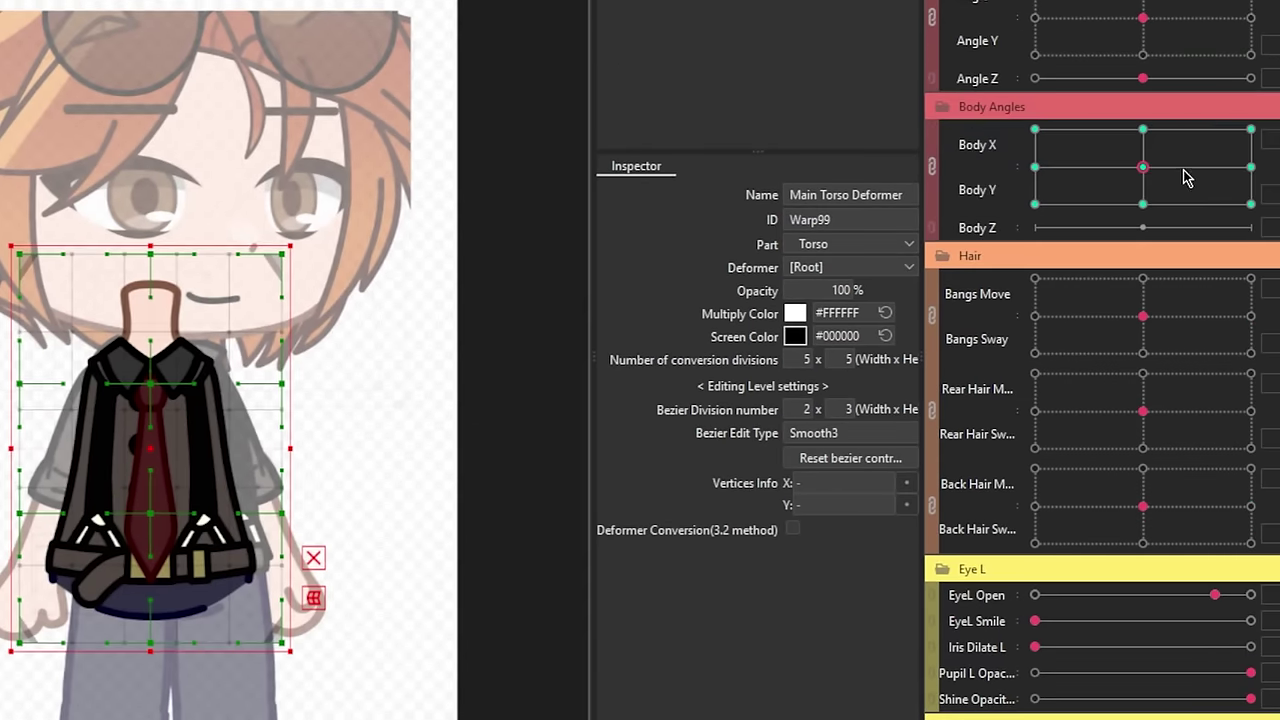
left_click_drag(1185, 177, 1144, 168)
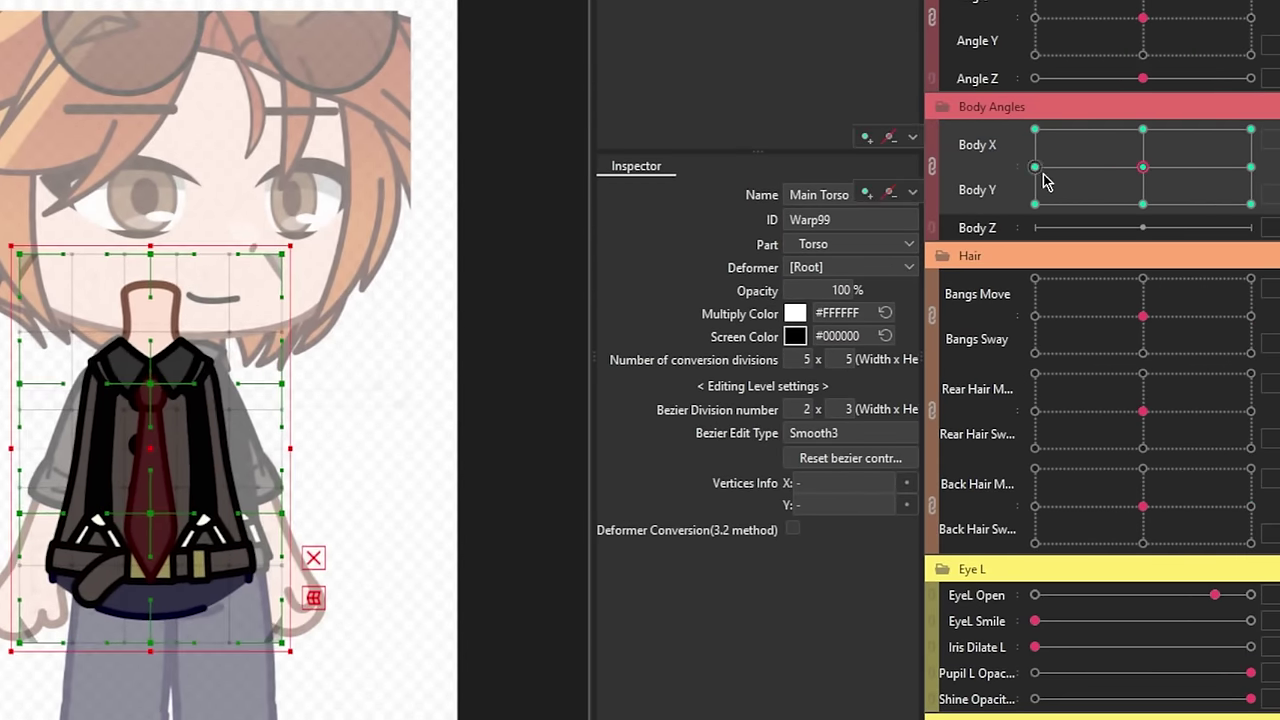
left_click(933, 166)
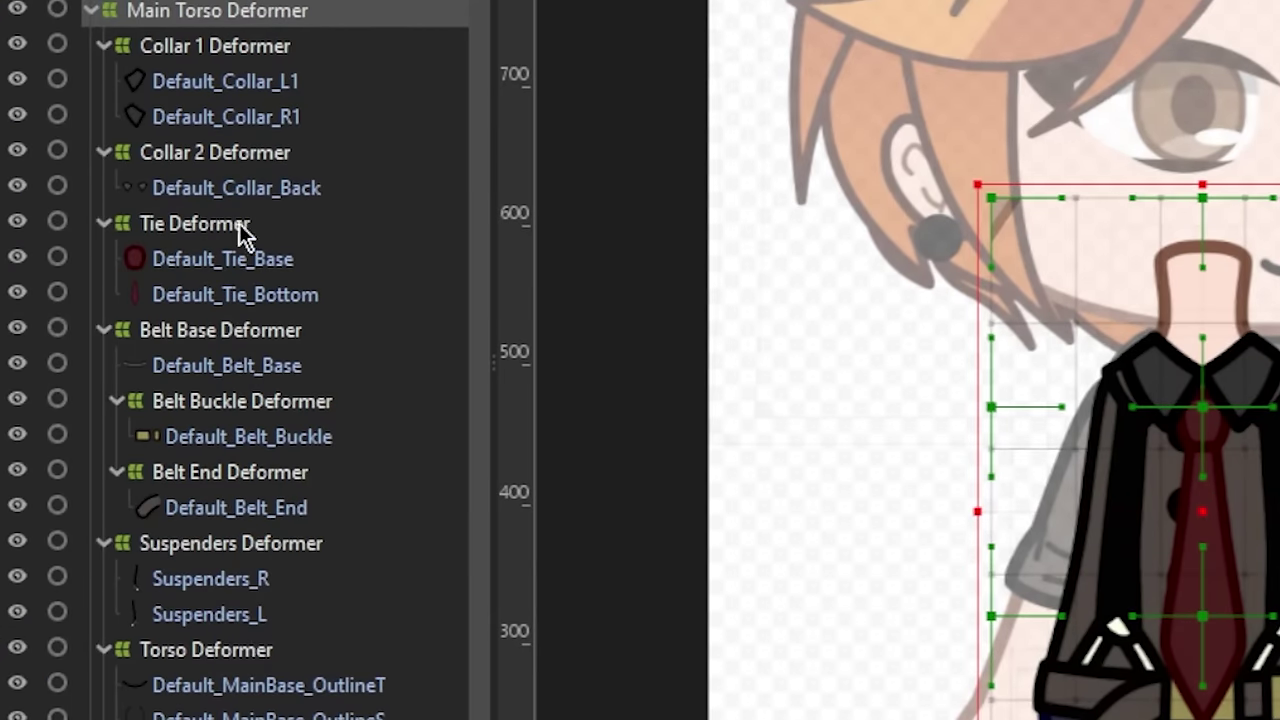
Shape the Body Y forms of the collar and tie deformers, moving the tie slightly upward at Body Y 10.0.
left_click(218, 50)
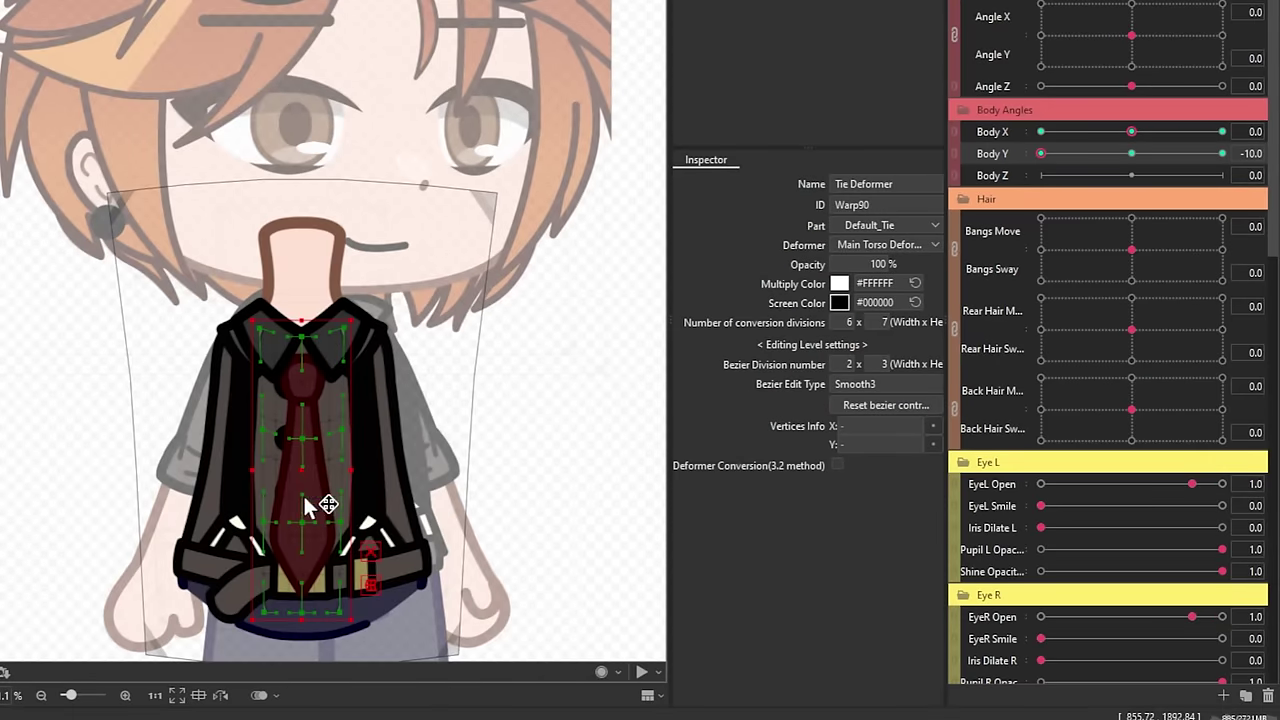
left_click_drag(1041, 153, 1222, 153)
scroll(326, 351, "down", 3)
scroll(305, 481, "up", 3)
left_click_drag(309, 393, 309, 383)
left_click_drag(1222, 153, 1212, 155)
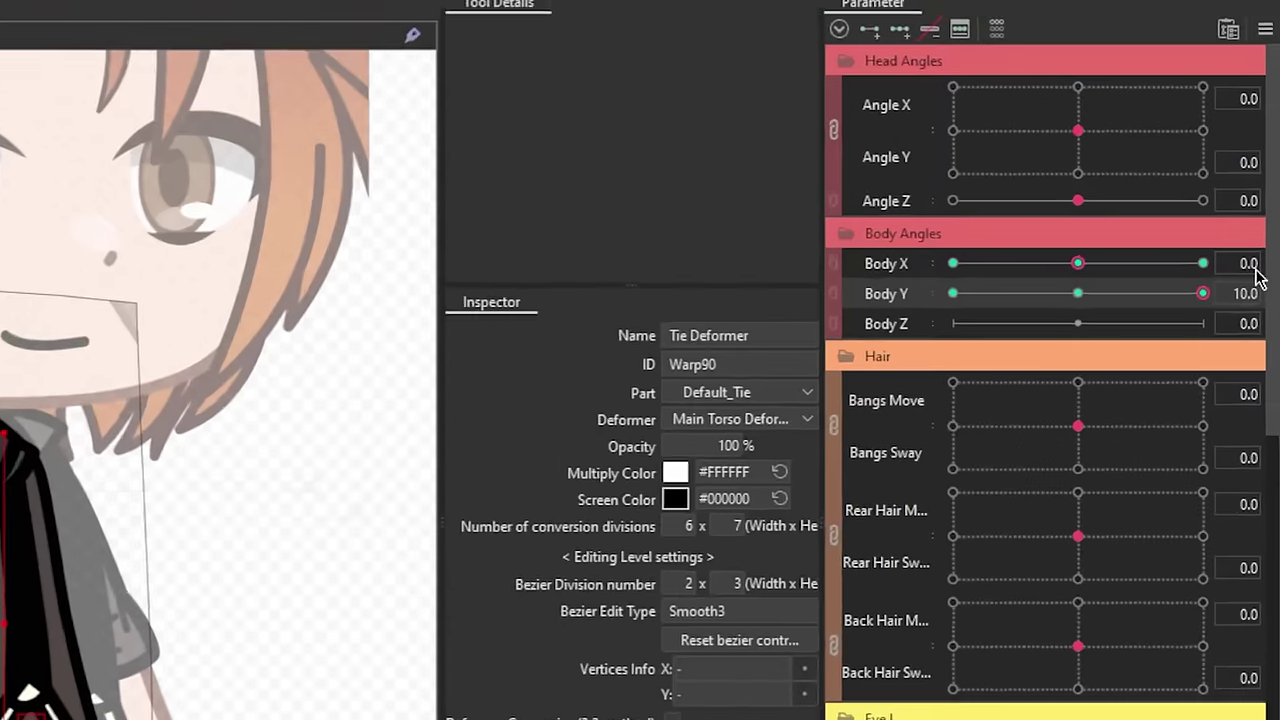
left_click_drag(1222, 153, 1111, 156)
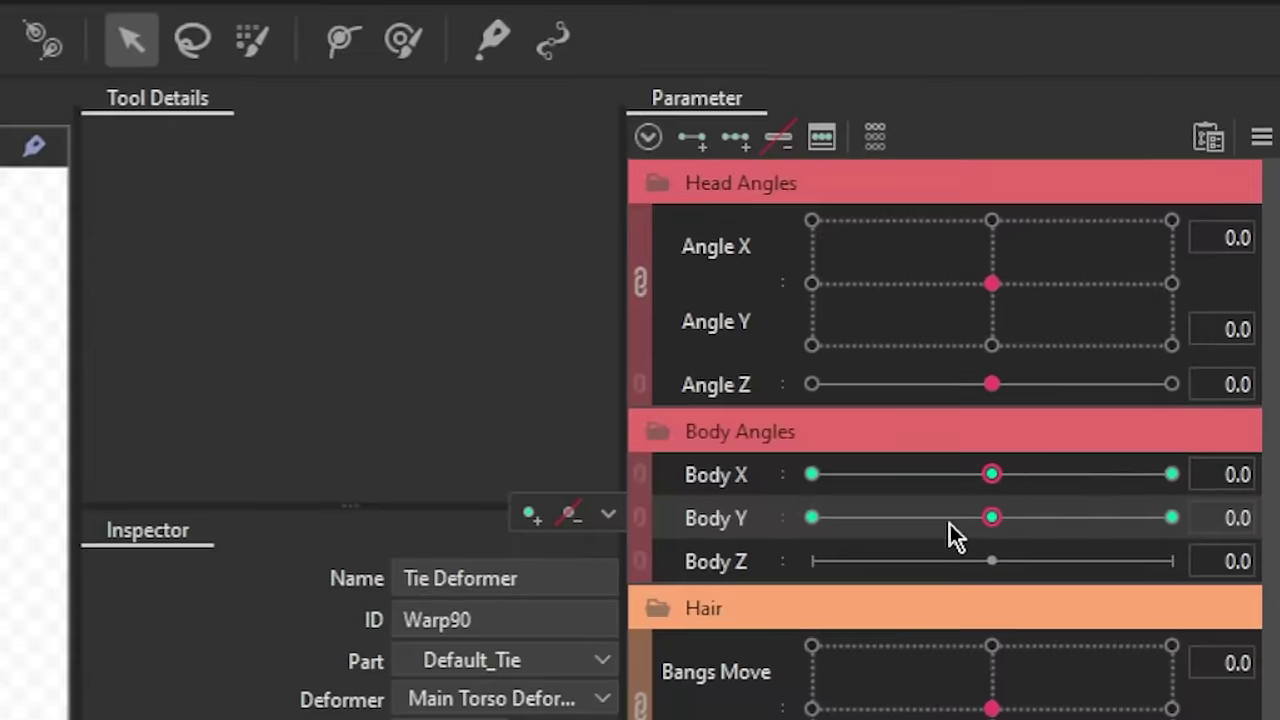
Synthesize the Body X and Body Y corners for the Tie Deformer and check the combined diagonal motion.
left_click(1268, 140)
left_click(1000, 480)
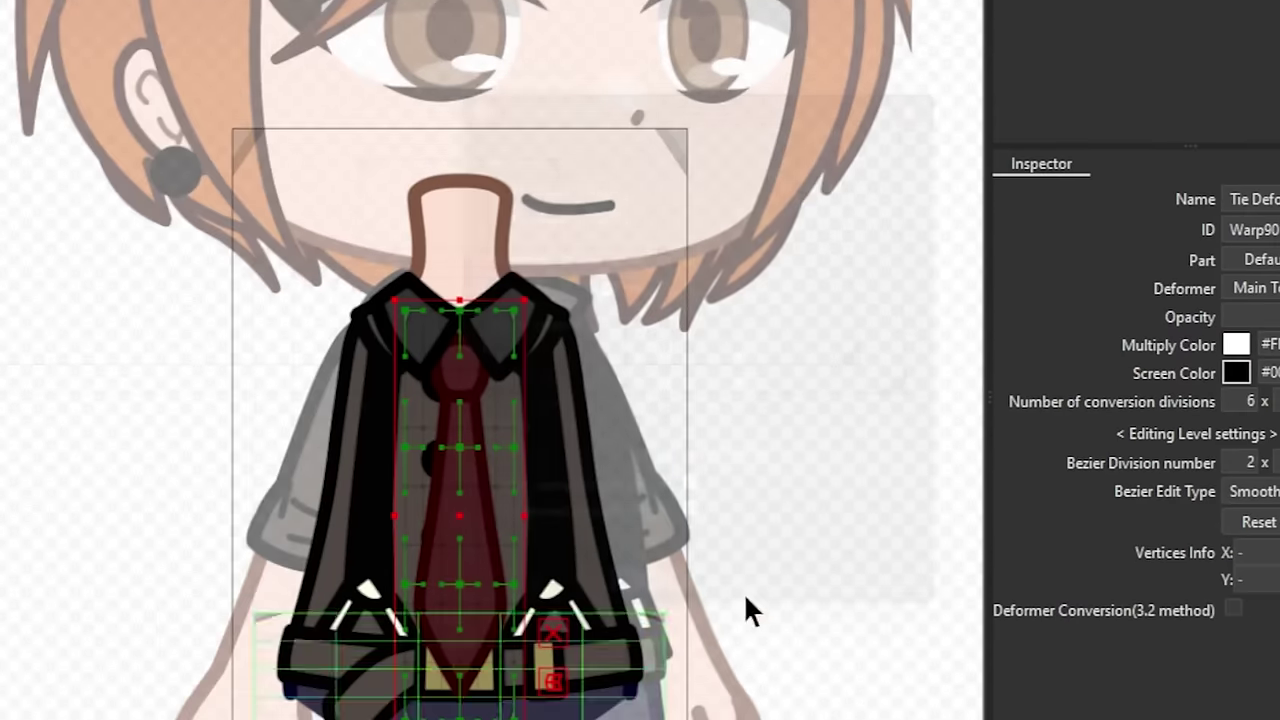
left_click_drag(1131, 231, 1221, 286)
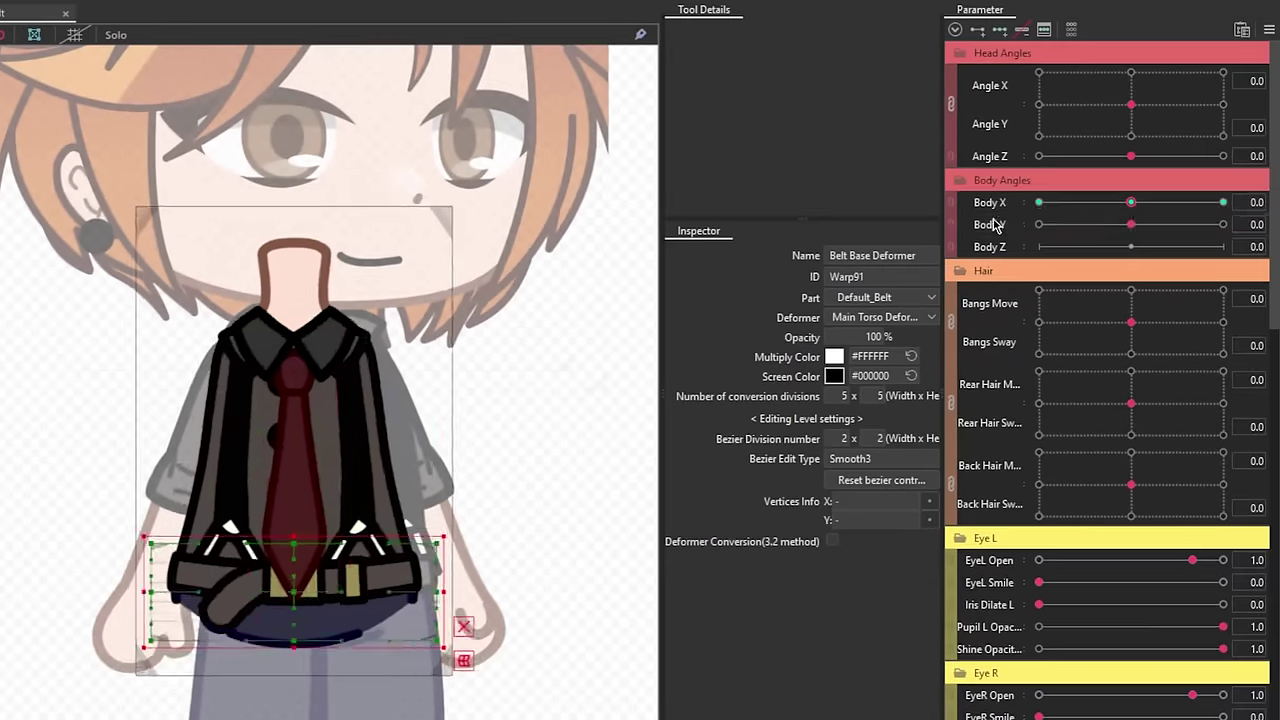
Key the Belt Base and Suspenders deformers on Body Y and bend them to follow the torso at 10.0.
scroll(300, 575, "up", 2)
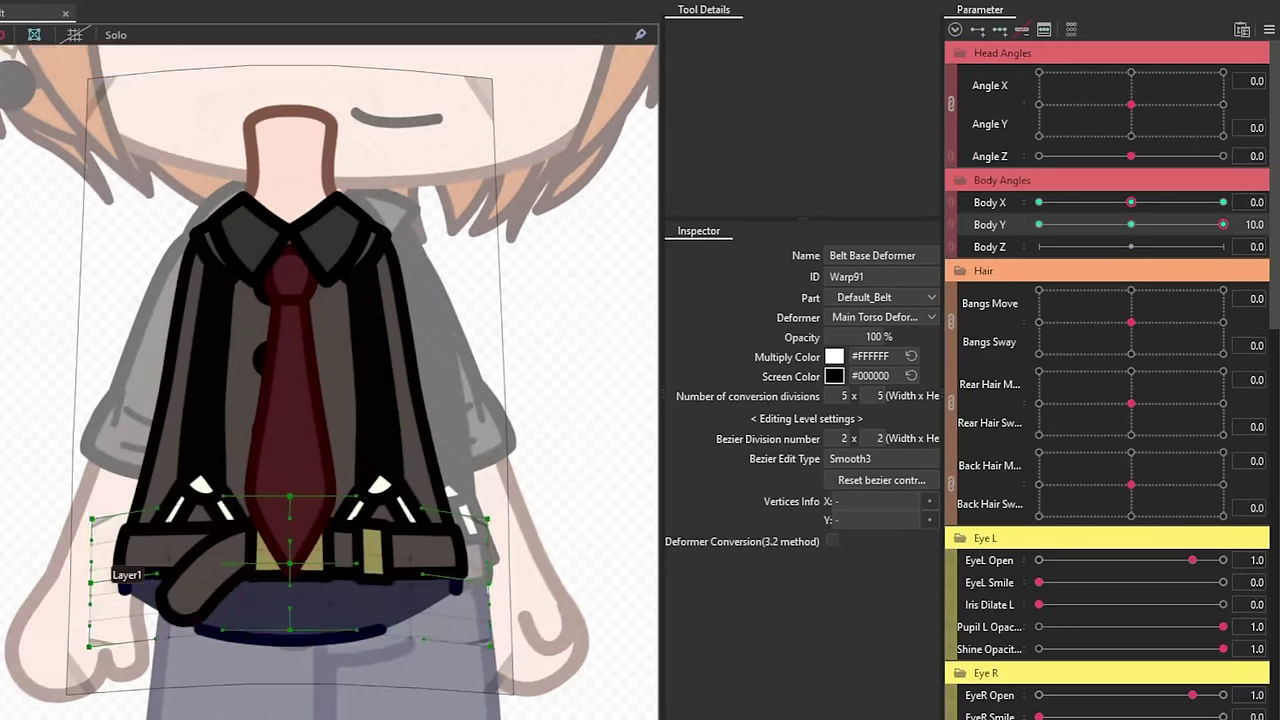
scroll(443, 634, "down", 2)
left_click(1200, 224)
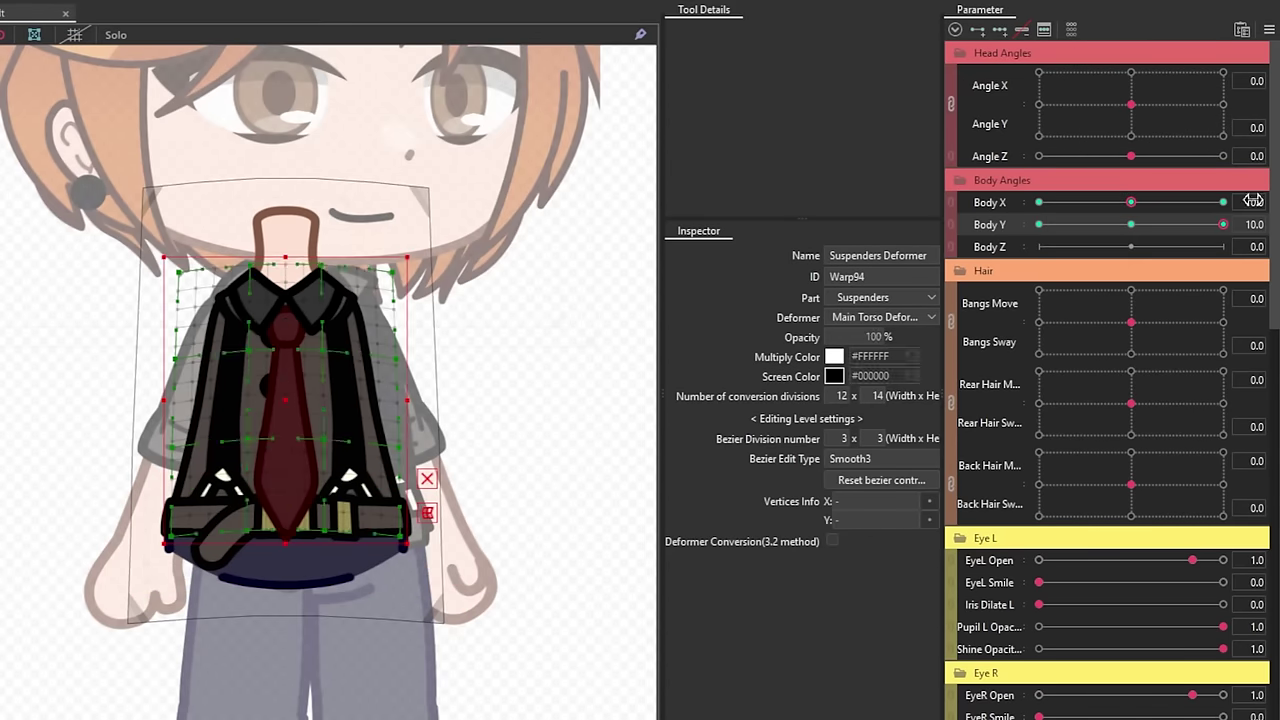
Shape the lower rows of the suspenders and belt deformers at Body Y -10.0 and preview the Body Y movement.
scroll(268, 440, "up", 2)
left_click(1039, 224)
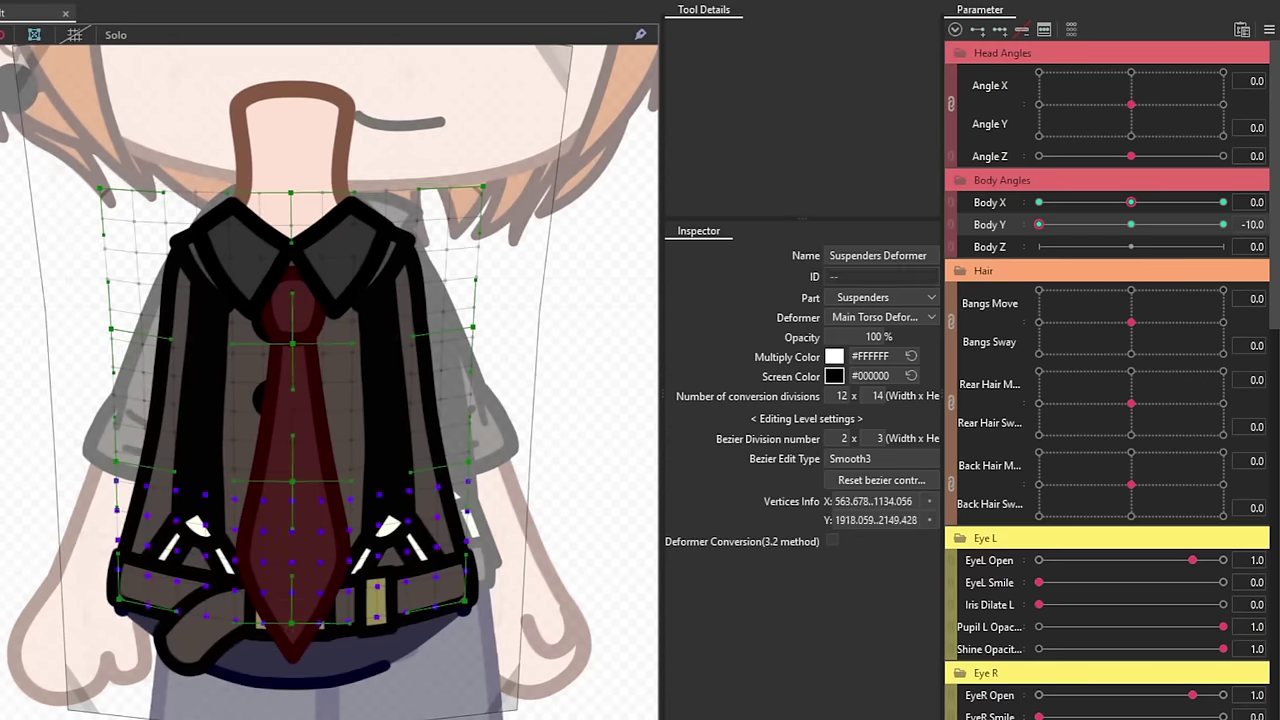
left_click_drag(1039, 224, 1163, 238)
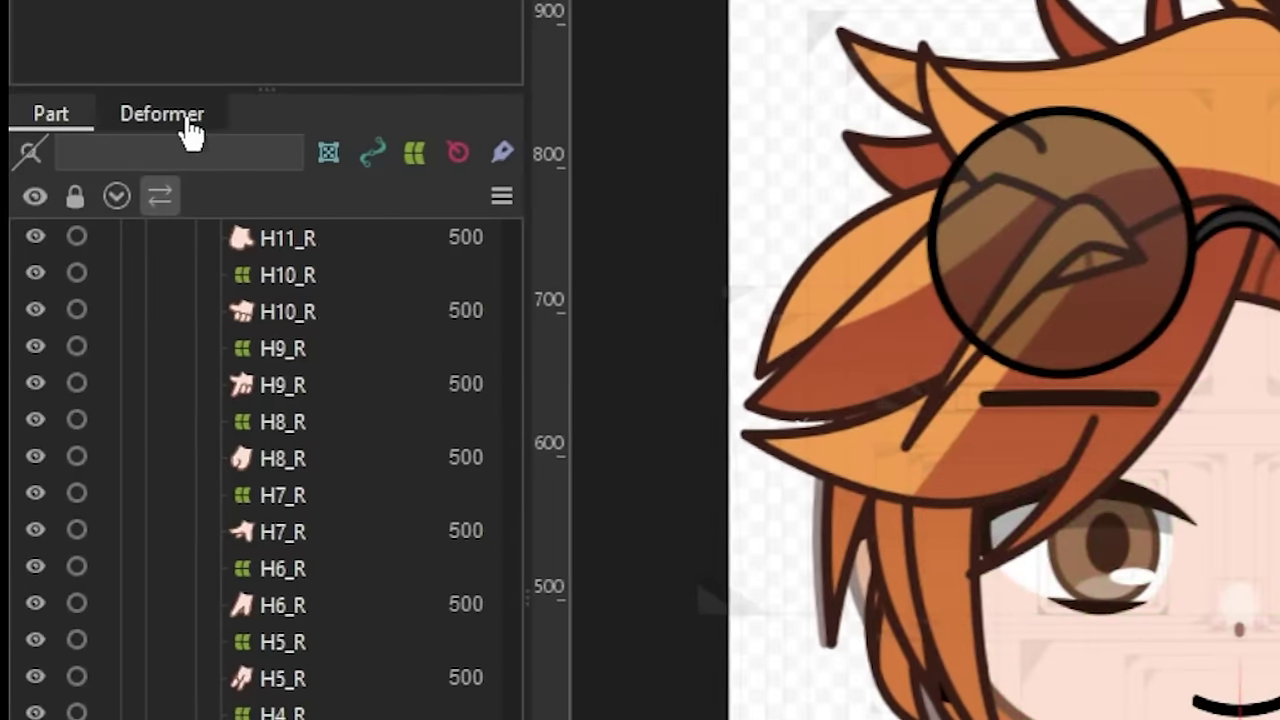
Create a warp deformer named Head Z Position as the parent of the Head Z rotation deformer.
left_click(162, 115)
left_click(185, 198)
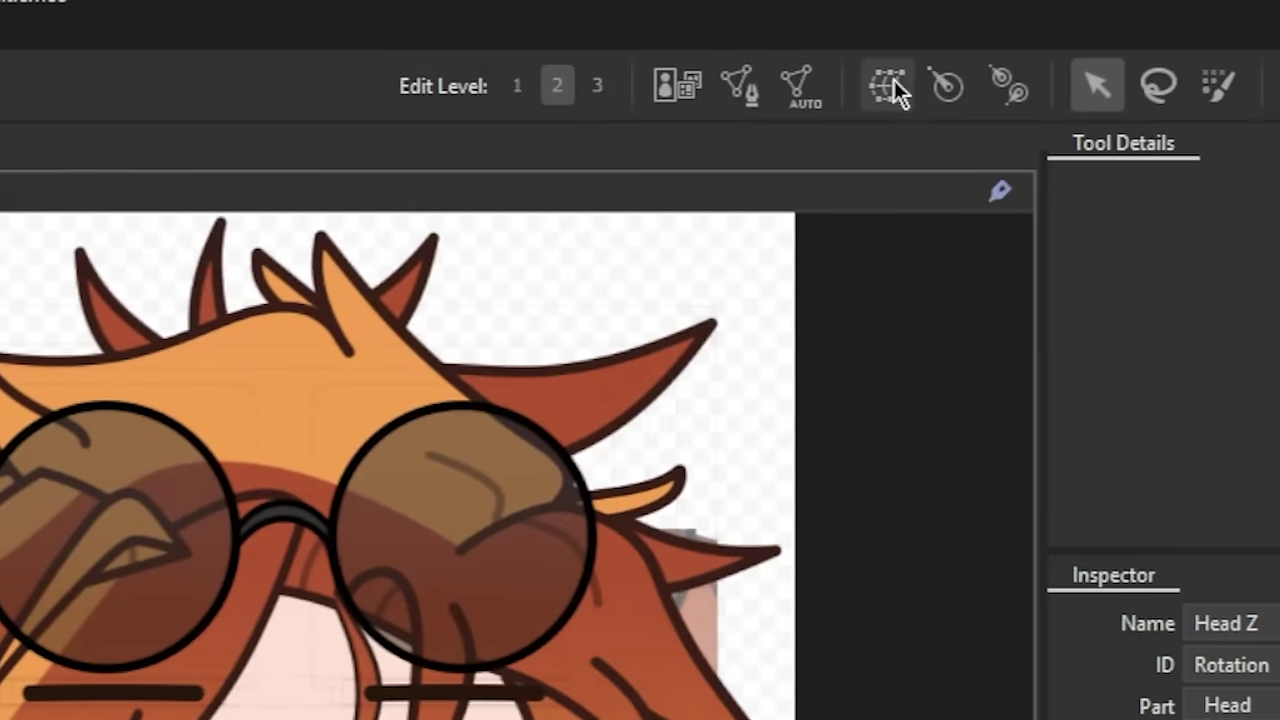
left_click(887, 85)
left_click_drag(766, 337, 589, 310)
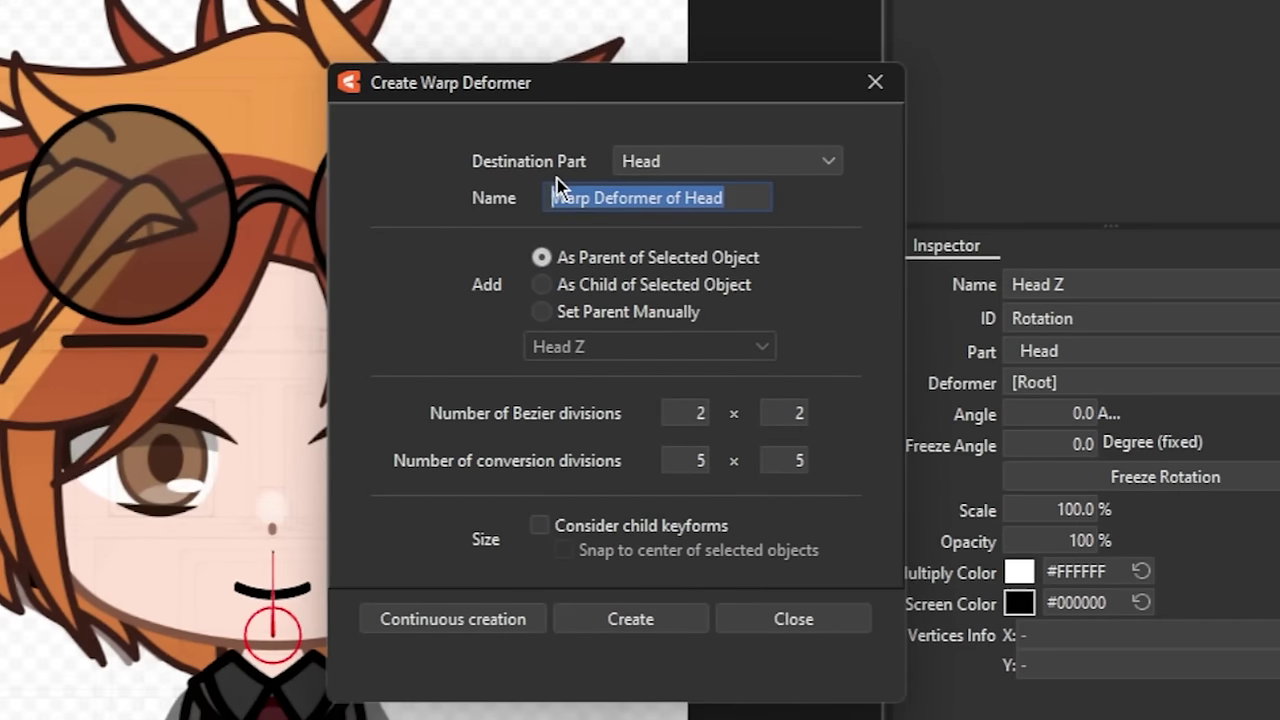
type("Head Z Position")
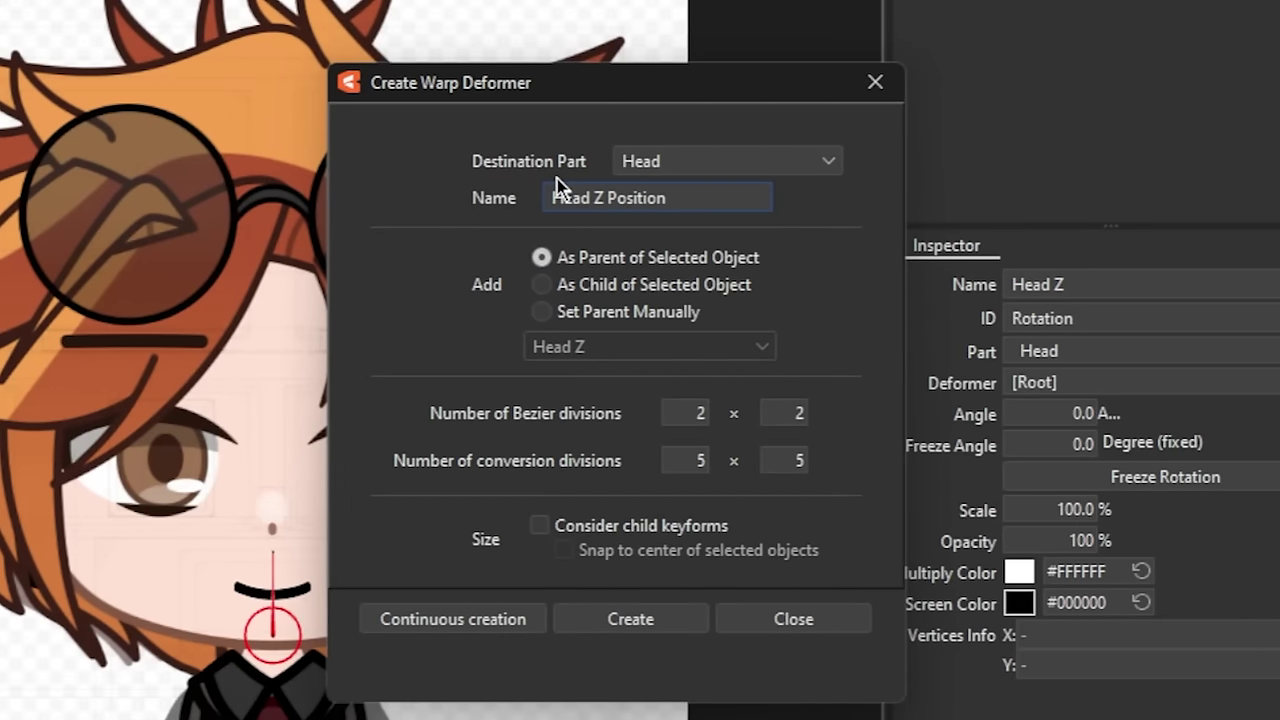
key("Return")
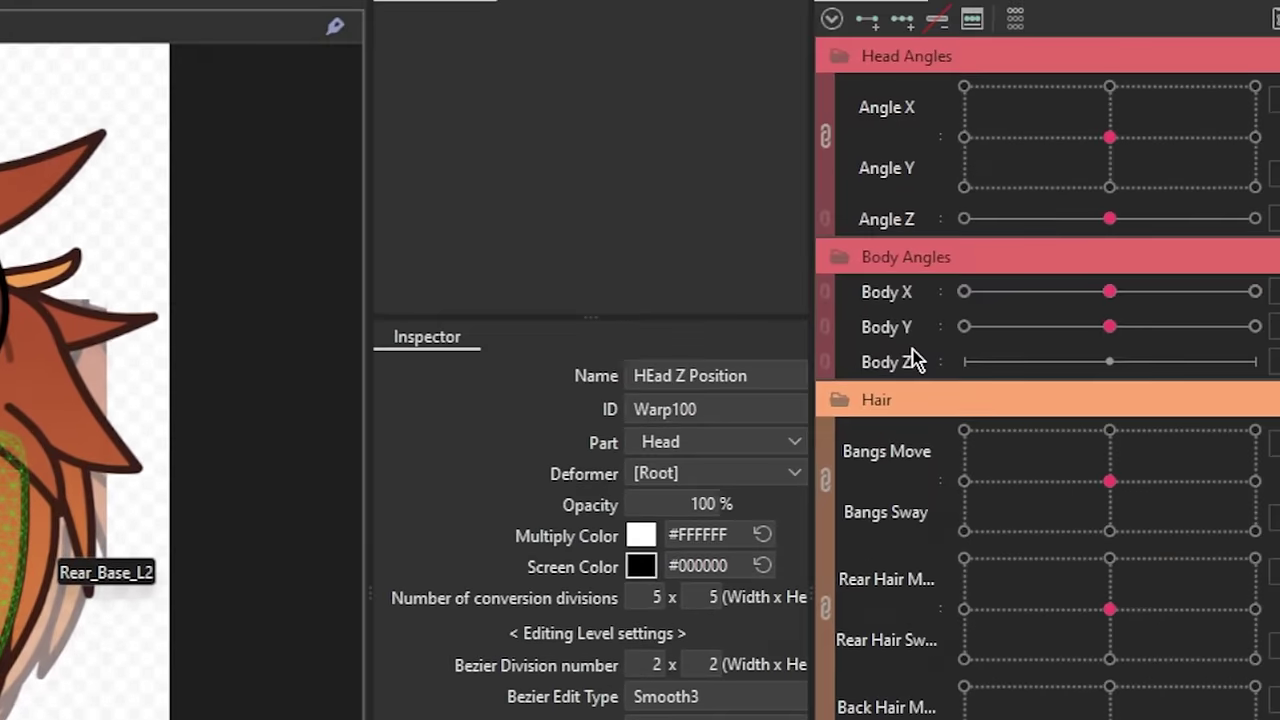
Key the Head Z Position deformer on Body X and fit it to the torso at 10.0, comparing with Angle X 30.0.
left_click_drag(1027, 315, 1080, 310)
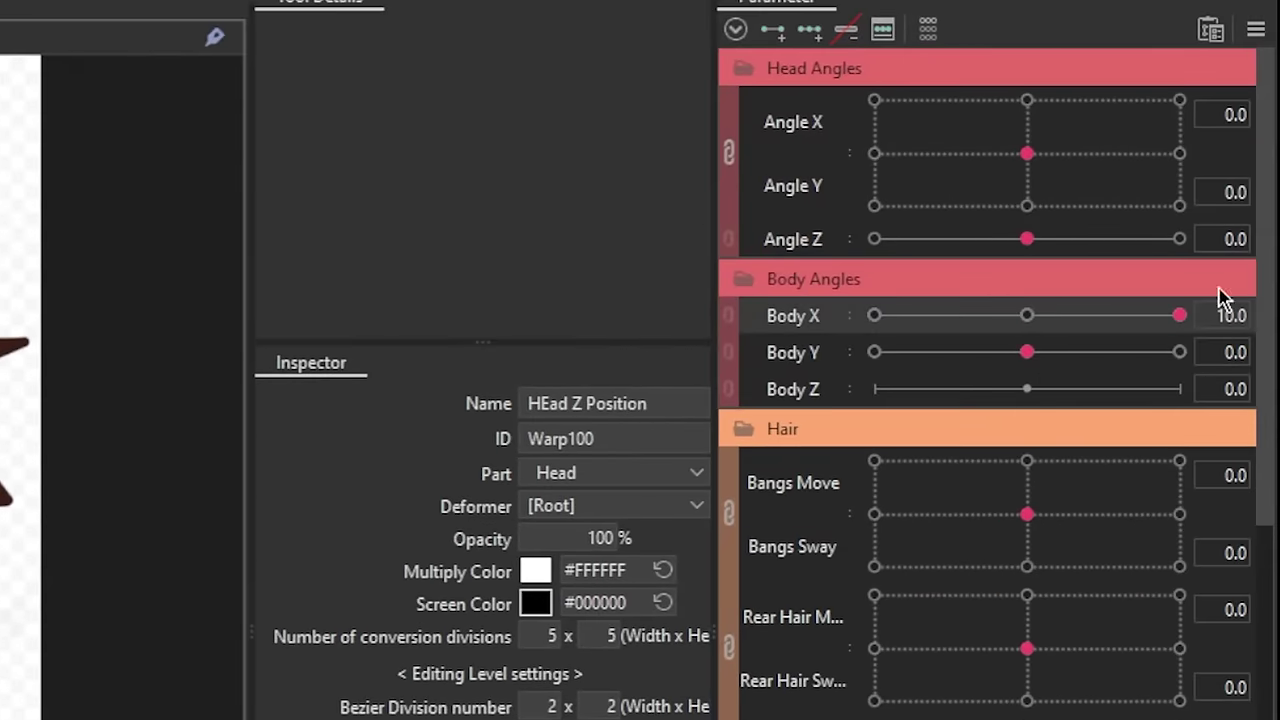
left_click(1180, 315)
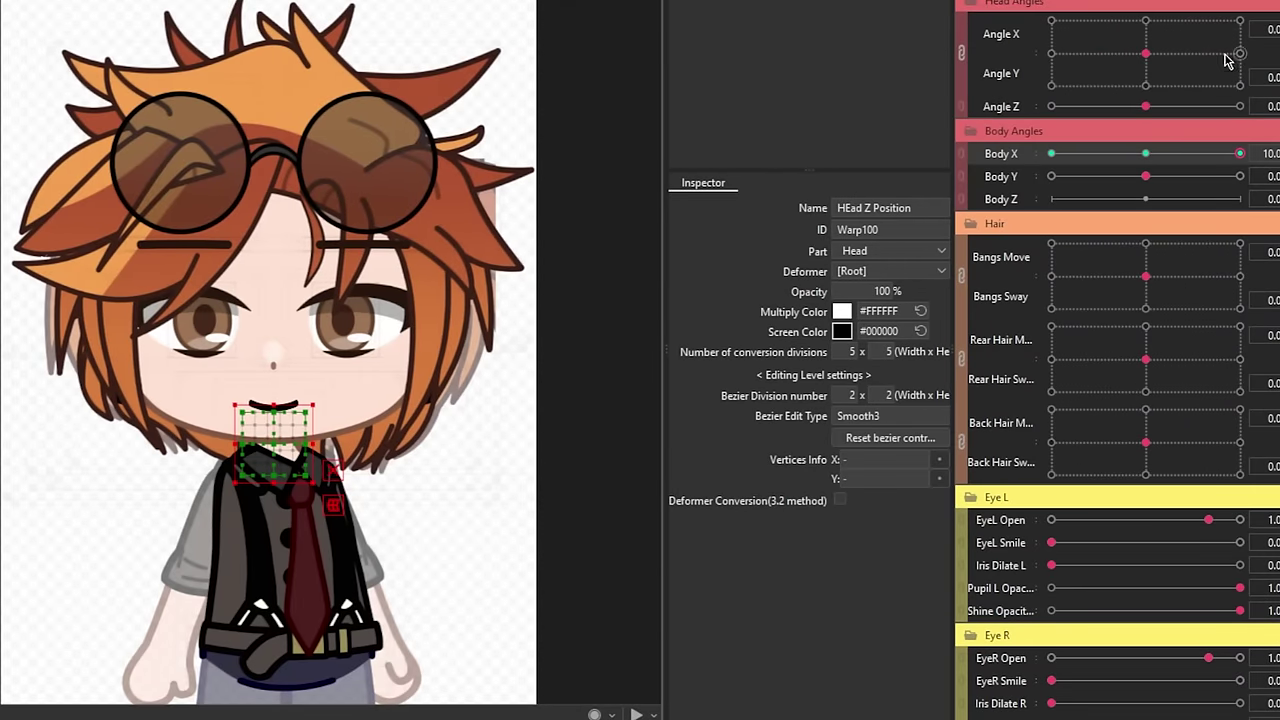
left_click(1240, 54)
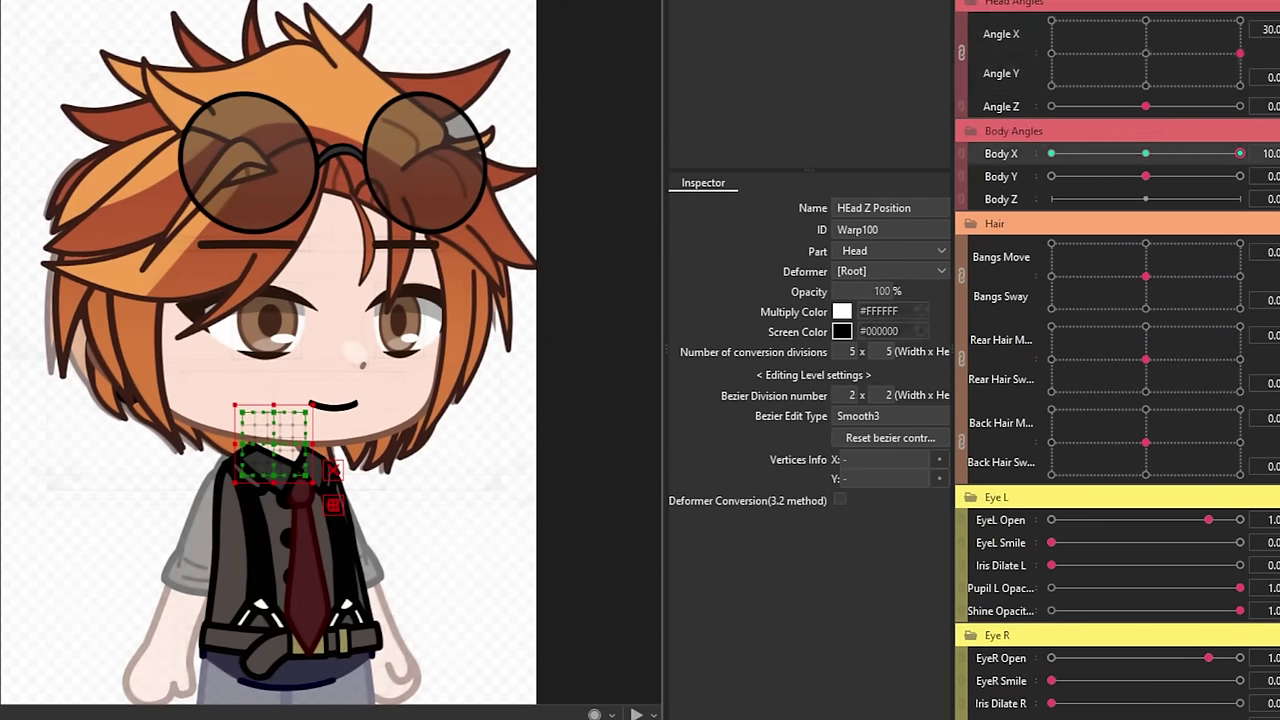
left_click(1146, 54)
left_click(1146, 154)
left_click(1240, 154)
left_click(1274, 3)
left_click(1129, 175)
left_click(495, 543)
left_click_drag(1214, 153, 1146, 154)
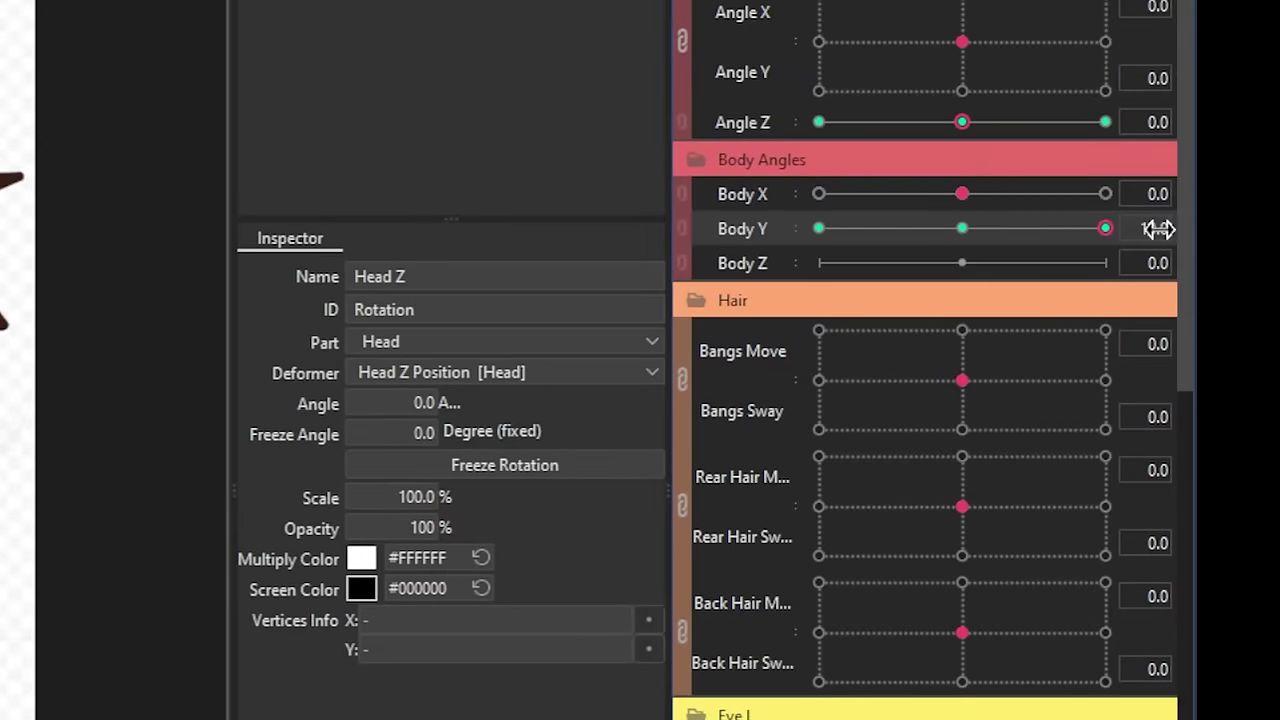
Enlarge the Head Z rotation deformer to about 112% scale at Body Y -10.0.
left_click_drag(1159, 229, 819, 229)
scroll(350, 487, "up", 5)
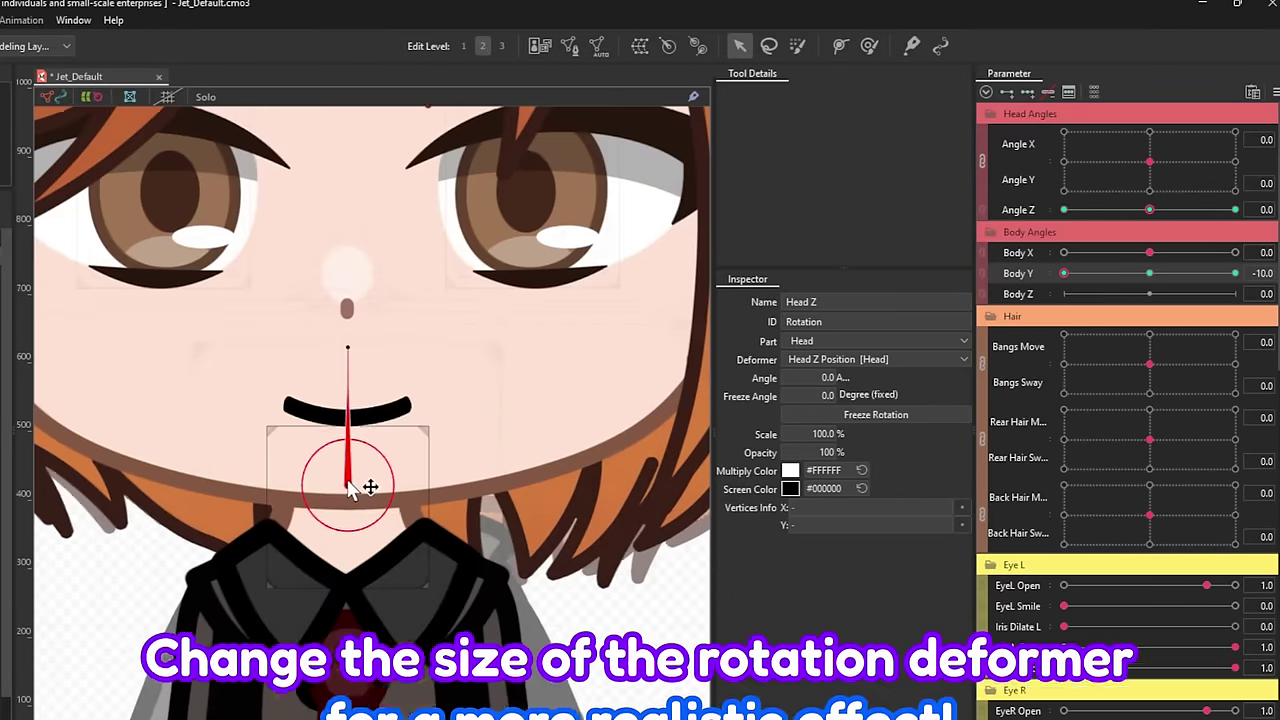
left_click_drag(393, 488, 389, 513)
scroll(387, 508, "down", 5)
left_click_drag(1078, 272, 1149, 273)
left_click_drag(1149, 253, 1137, 257)
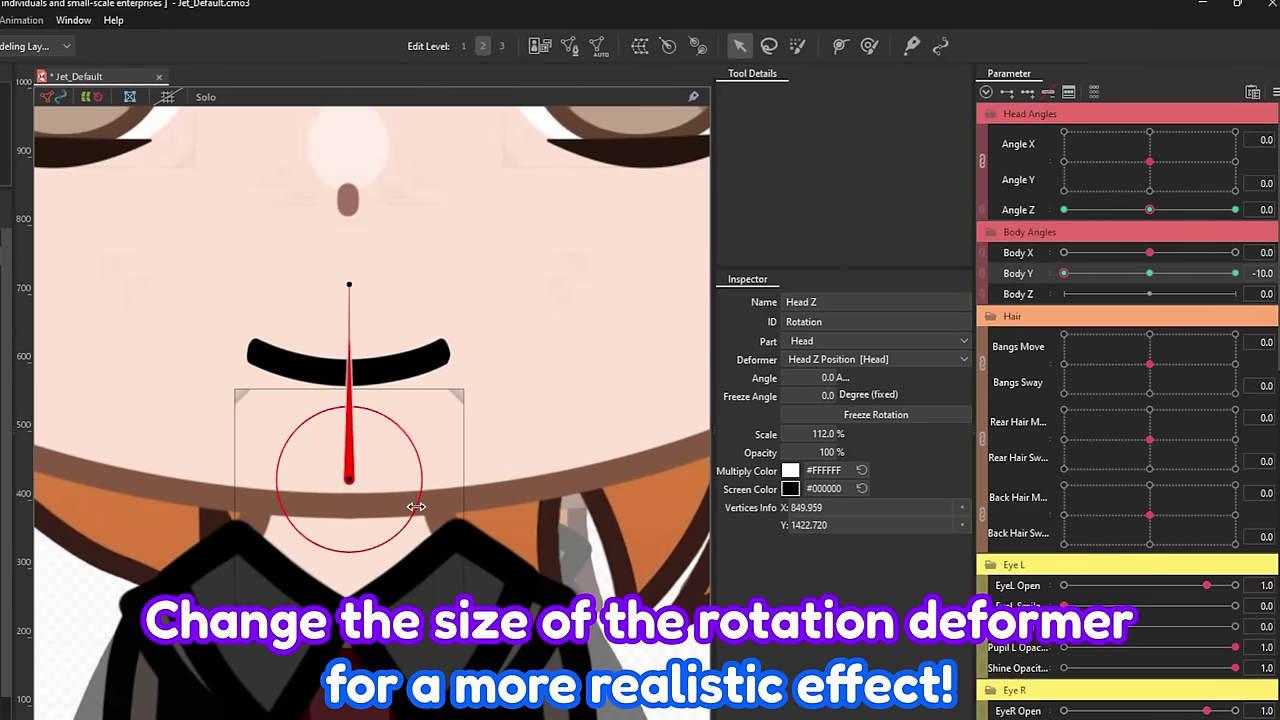
left_click_drag(416, 507, 421, 510)
Shrink the Head Z rotation deformer to about 94% scale at Body Y 10.0 and preview the Body Y movement.
scroll(421, 510, "down", 5)
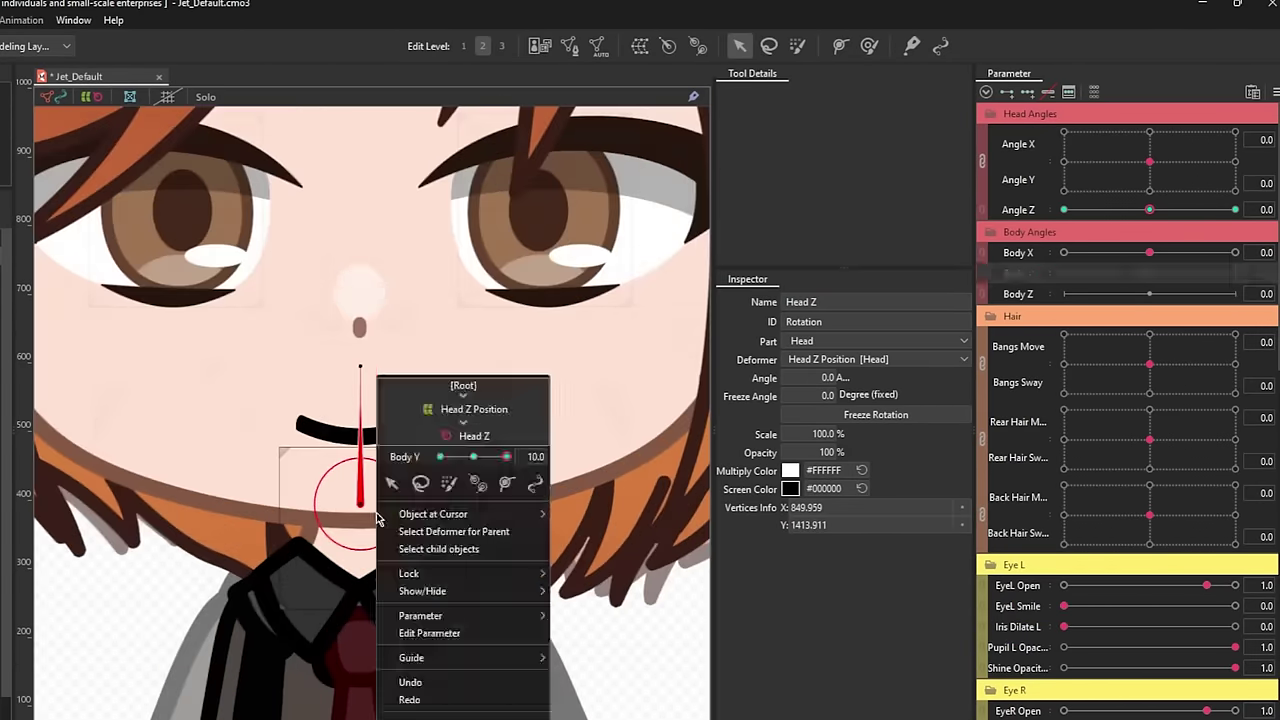
key("Escape")
scroll(400, 530, "up", 3)
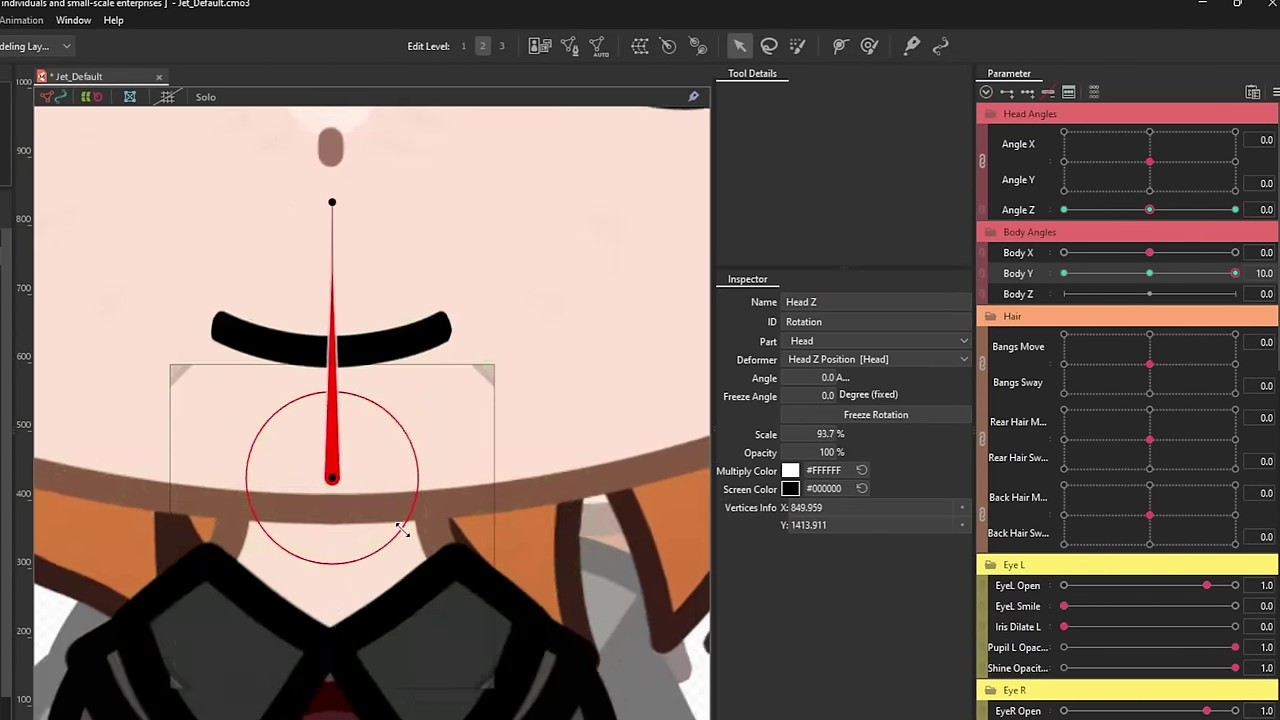
left_click_drag(401, 530, 418, 538)
scroll(418, 538, "down", 5)
left_click_drag(1234, 274, 1117, 307)
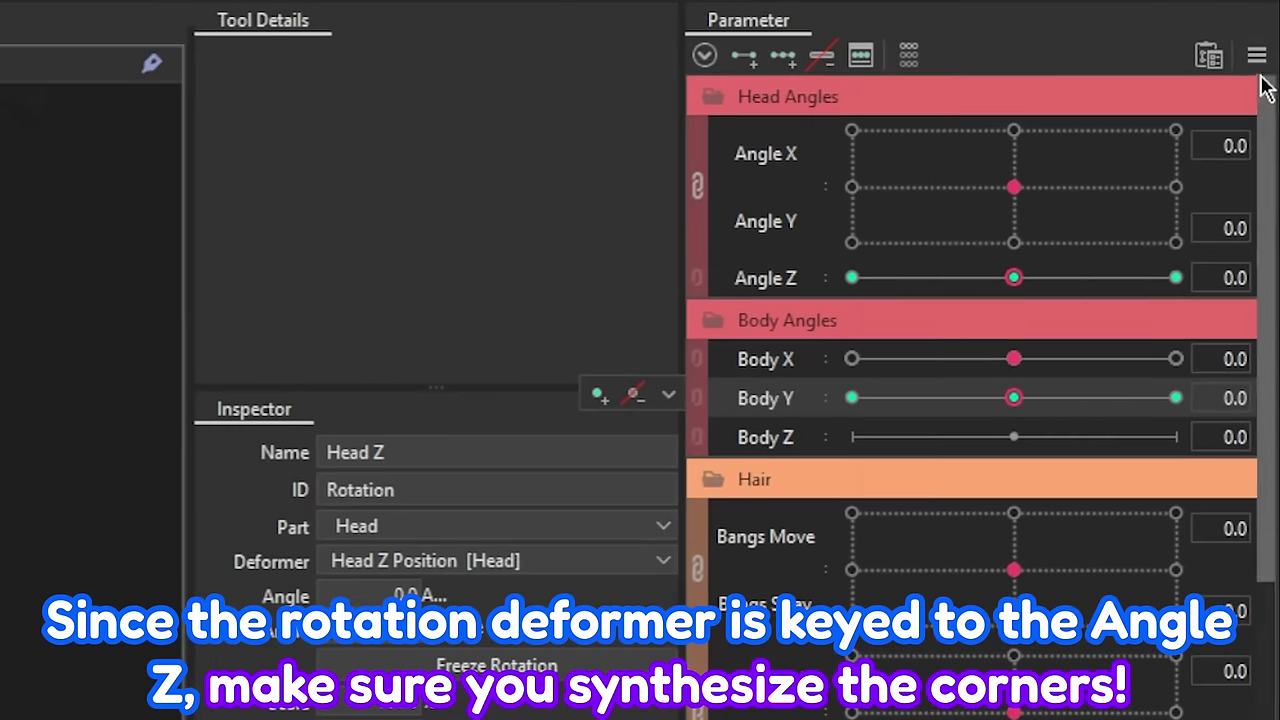
Synthesize the corners of Angle Z and Body Y for the Head Z rotation deformer.
left_click(1272, 83)
left_click(1100, 282)
key("Return")
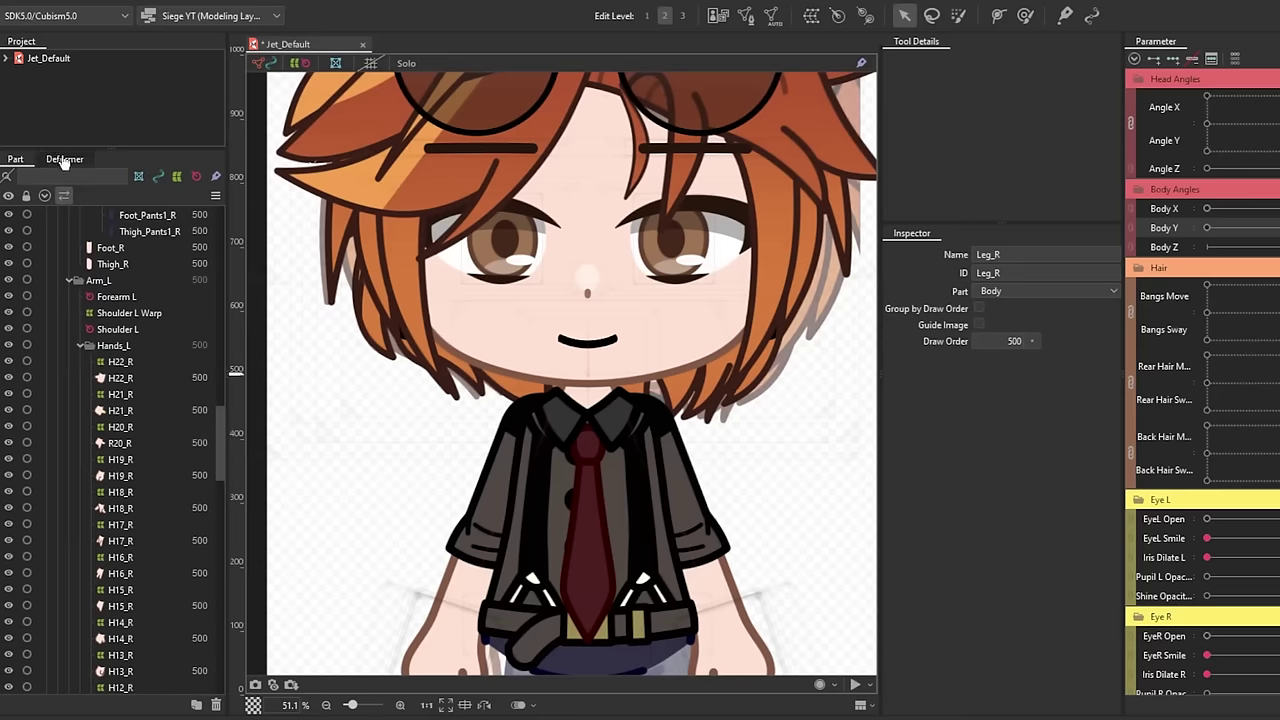
Key the Shoulder L Warp and Shoulder R Warp together on Body X and Body Y, nudging them to follow the torso.
left_click(63, 162)
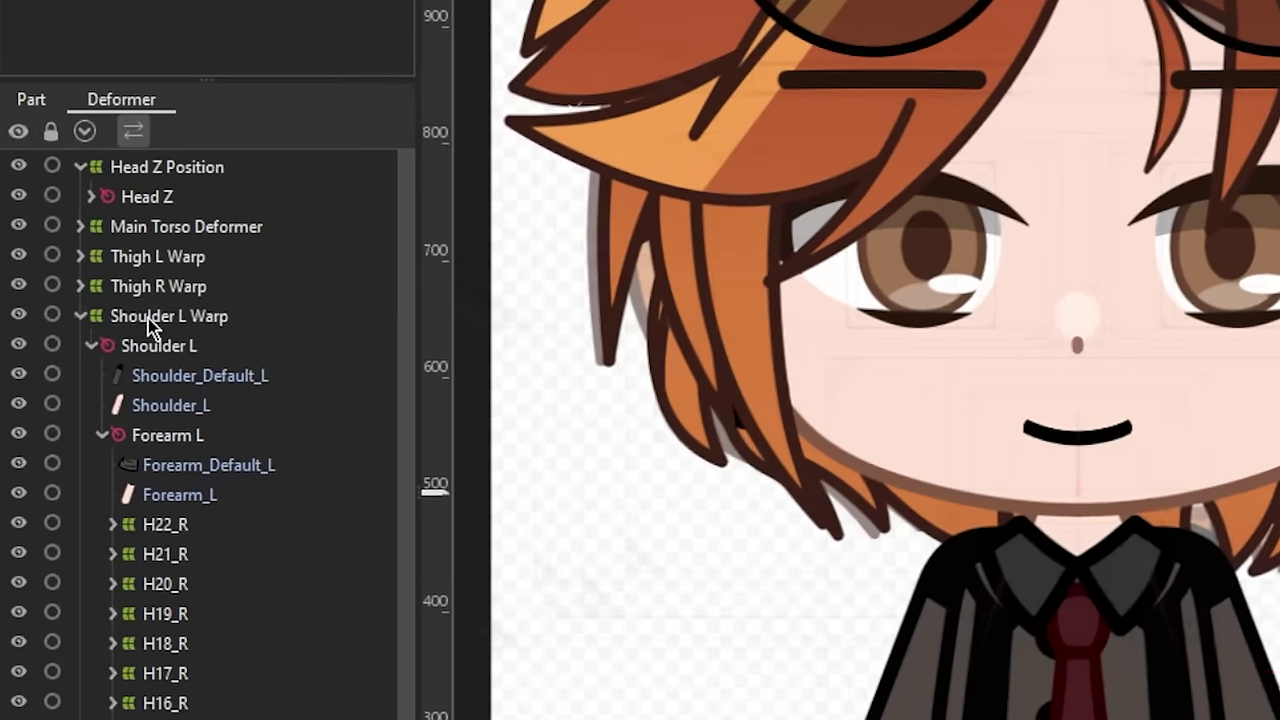
left_click(78, 276)
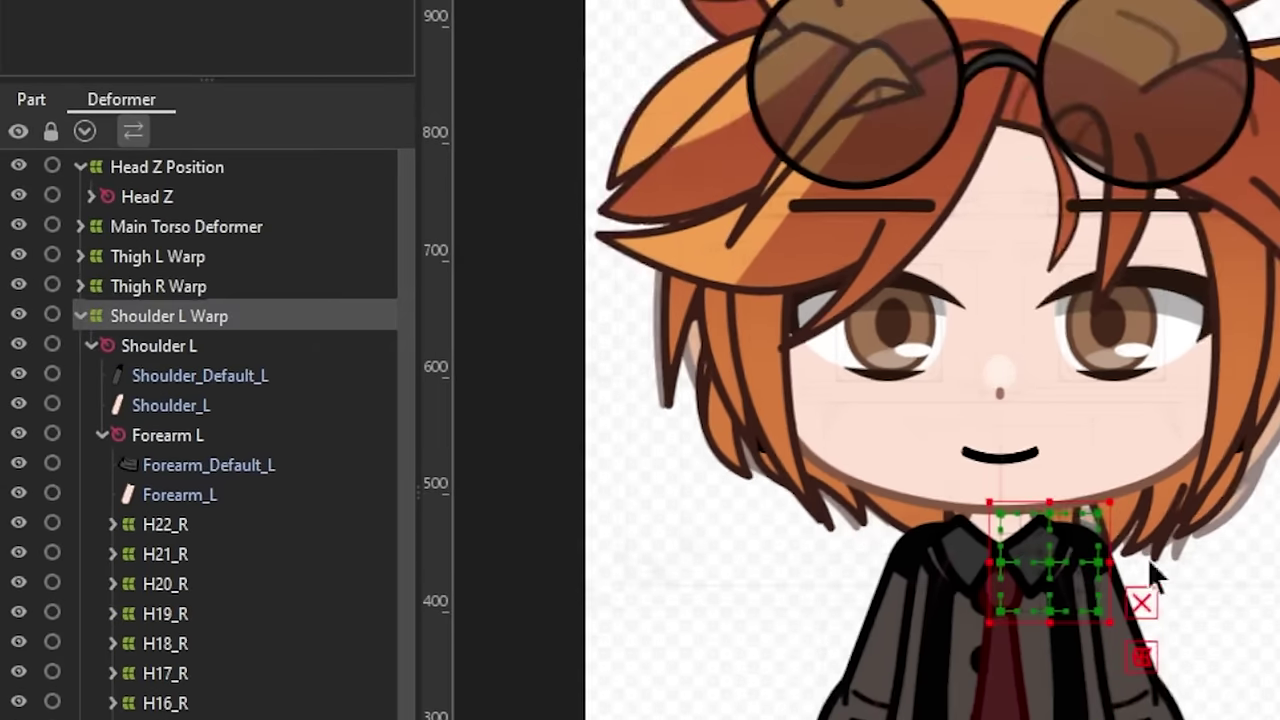
left_click(81, 315)
left_click(155, 348)
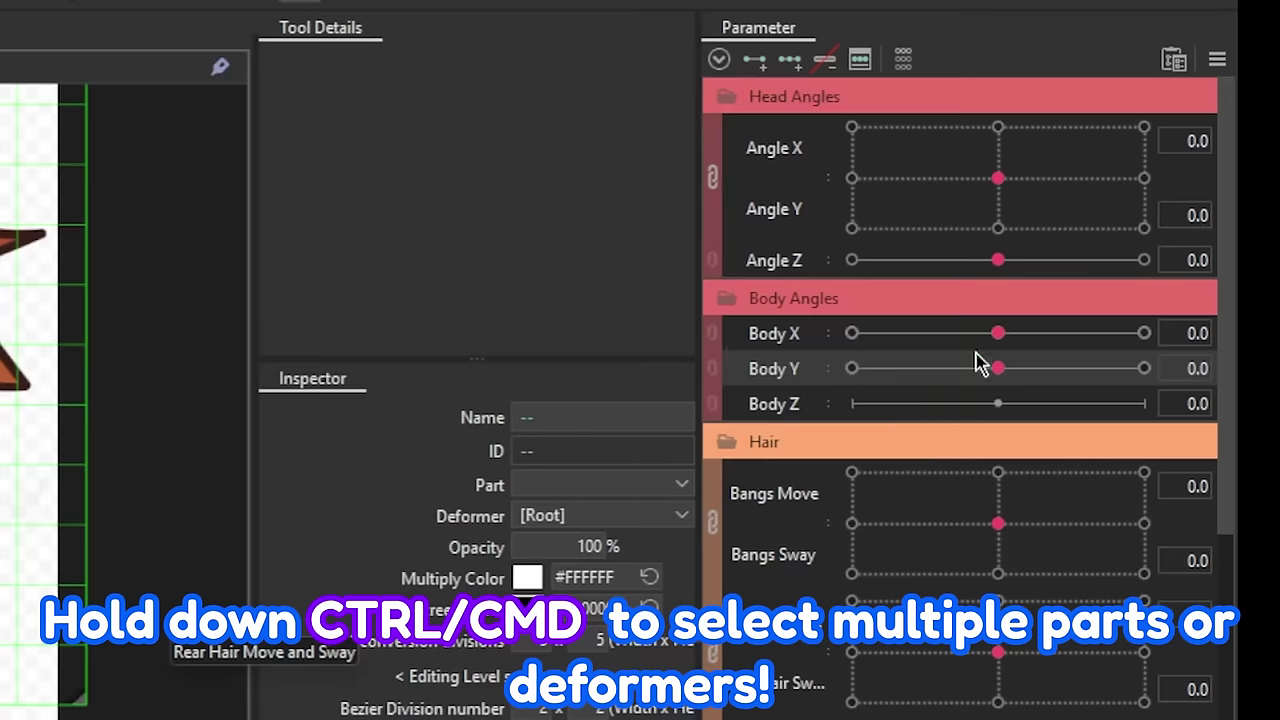
left_click_drag(997, 333, 1097, 318)
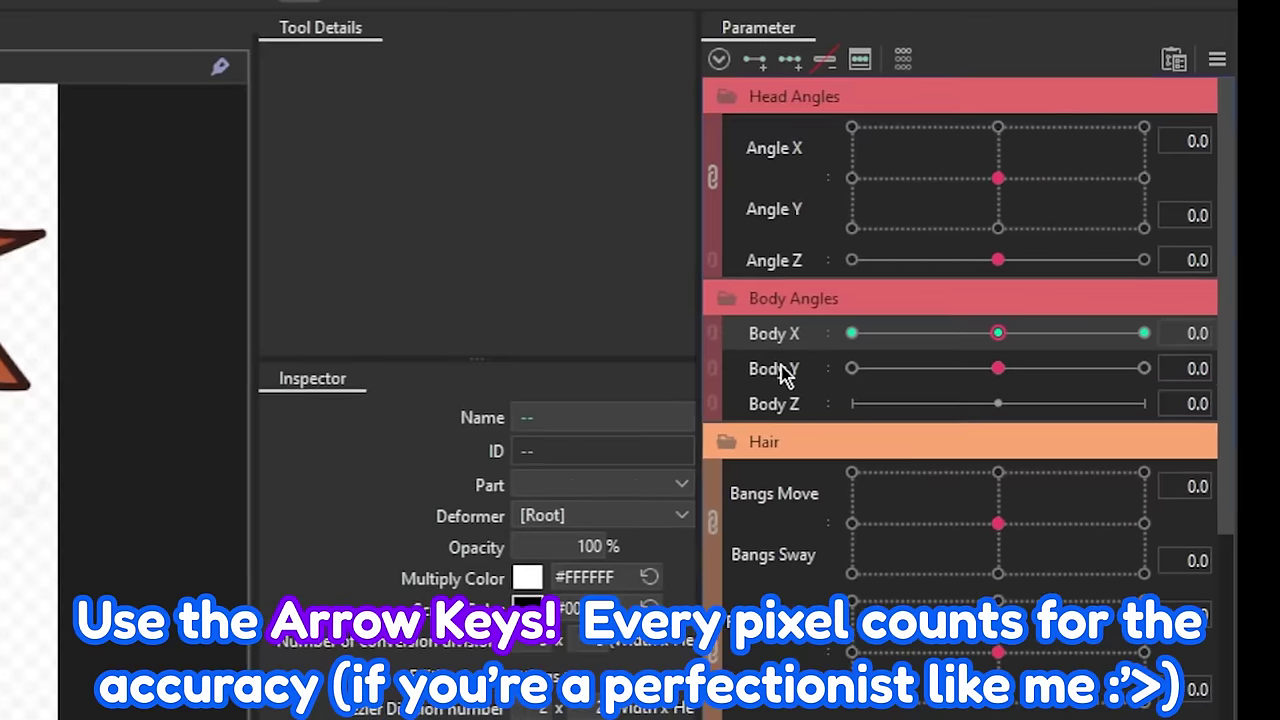
left_click(783, 372)
left_click_drag(1032, 362, 1140, 368)
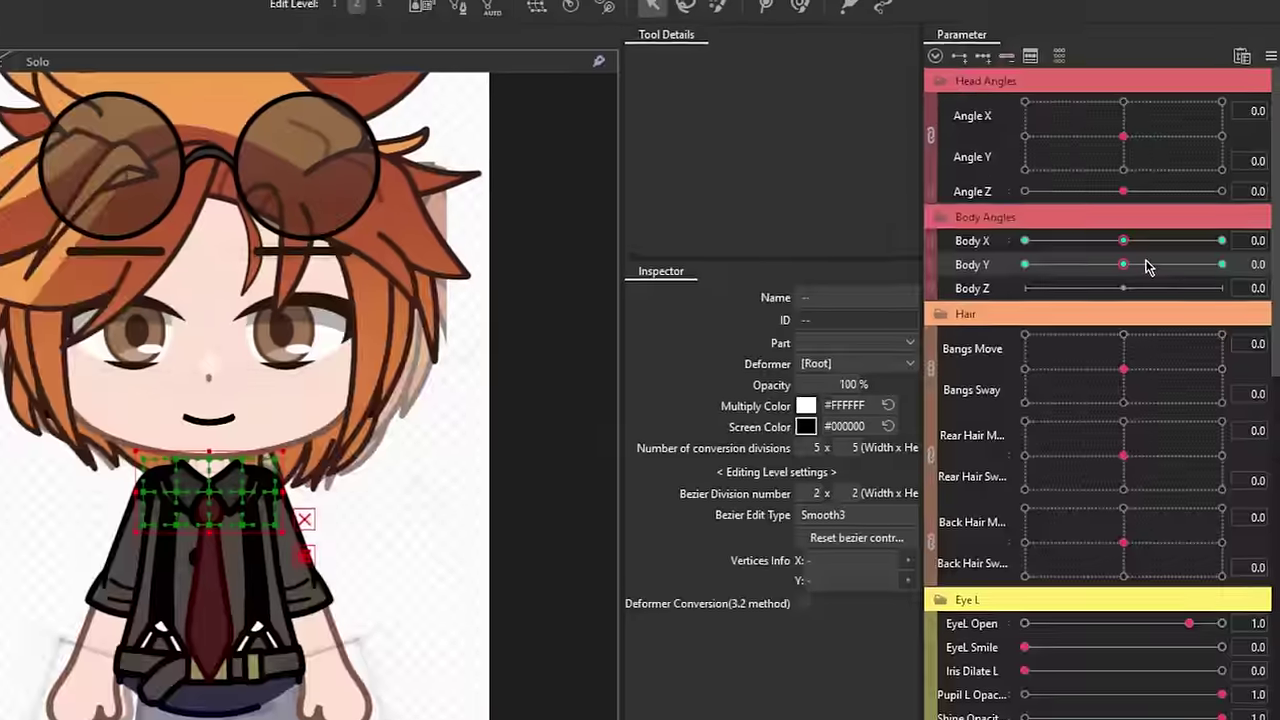
Synthesize the corners of Body X and Body Y for both shoulder warps and check the combined body movement.
left_click(1269, 52)
left_click(1100, 274)
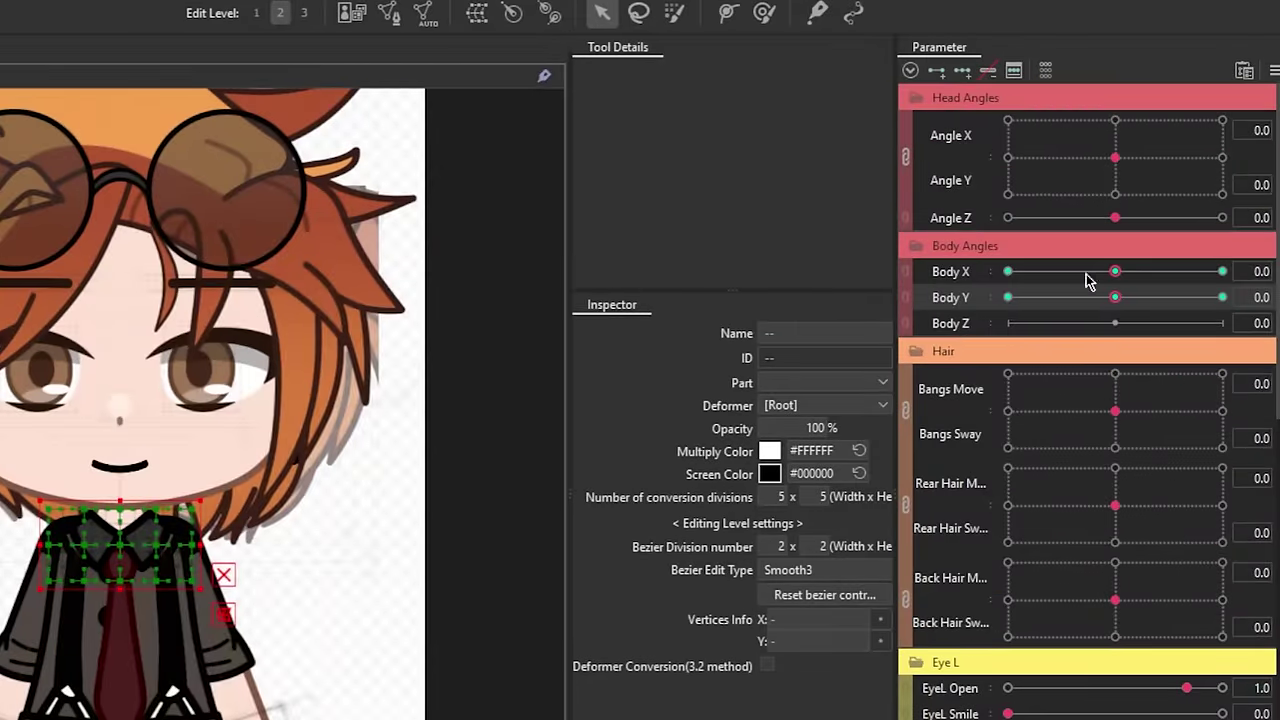
left_click(297, 651)
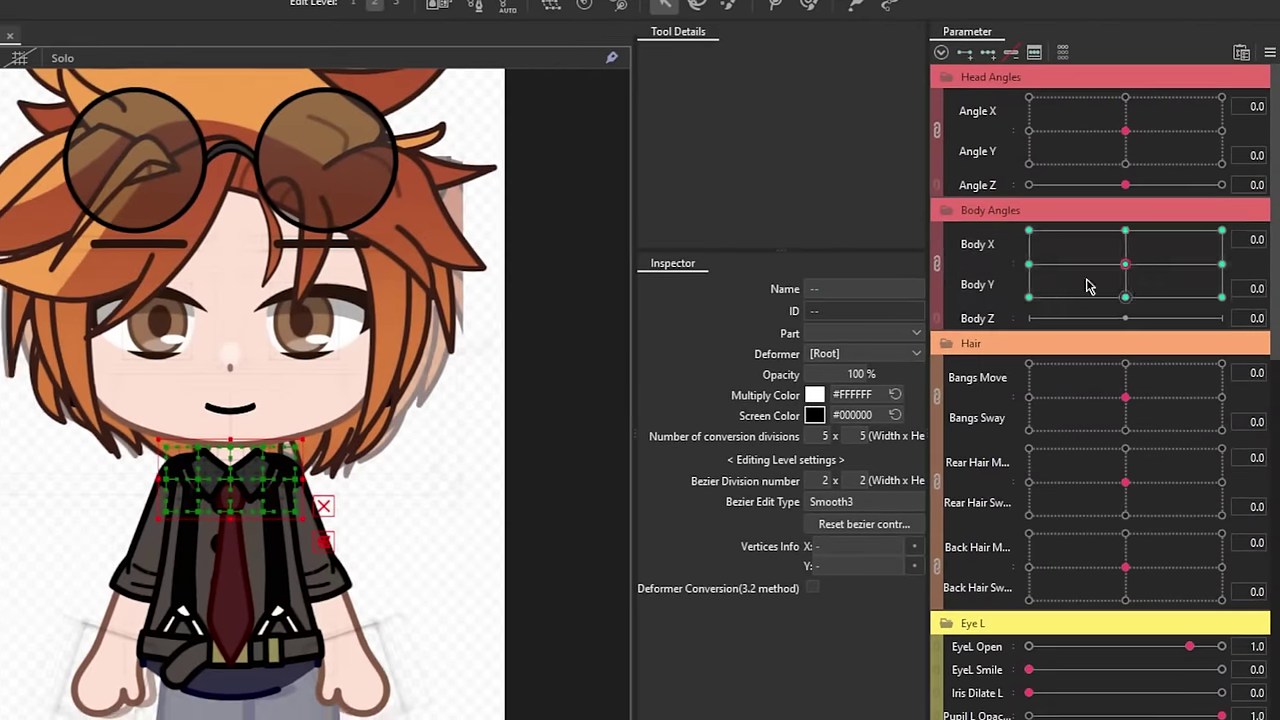
mouse_move(1088, 286)
left_mouse_down()
mouse_move(1116, 226)
mouse_move(1173, 268)
mouse_move(1132, 278)
mouse_move(1074, 263)
mouse_move(1128, 237)
mouse_move(1205, 240)
mouse_move(1122, 242)
left_mouse_up()
left_click(537, 612)
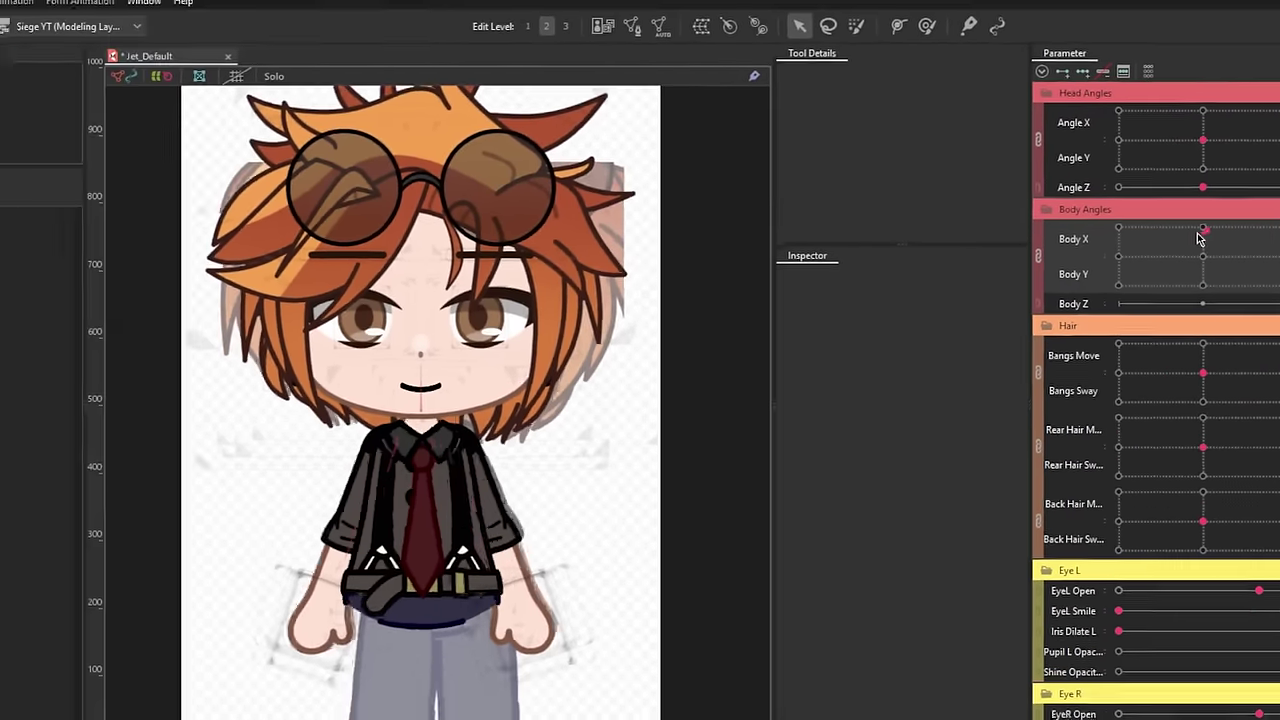
left_click_drag(1200, 237, 1180, 272)
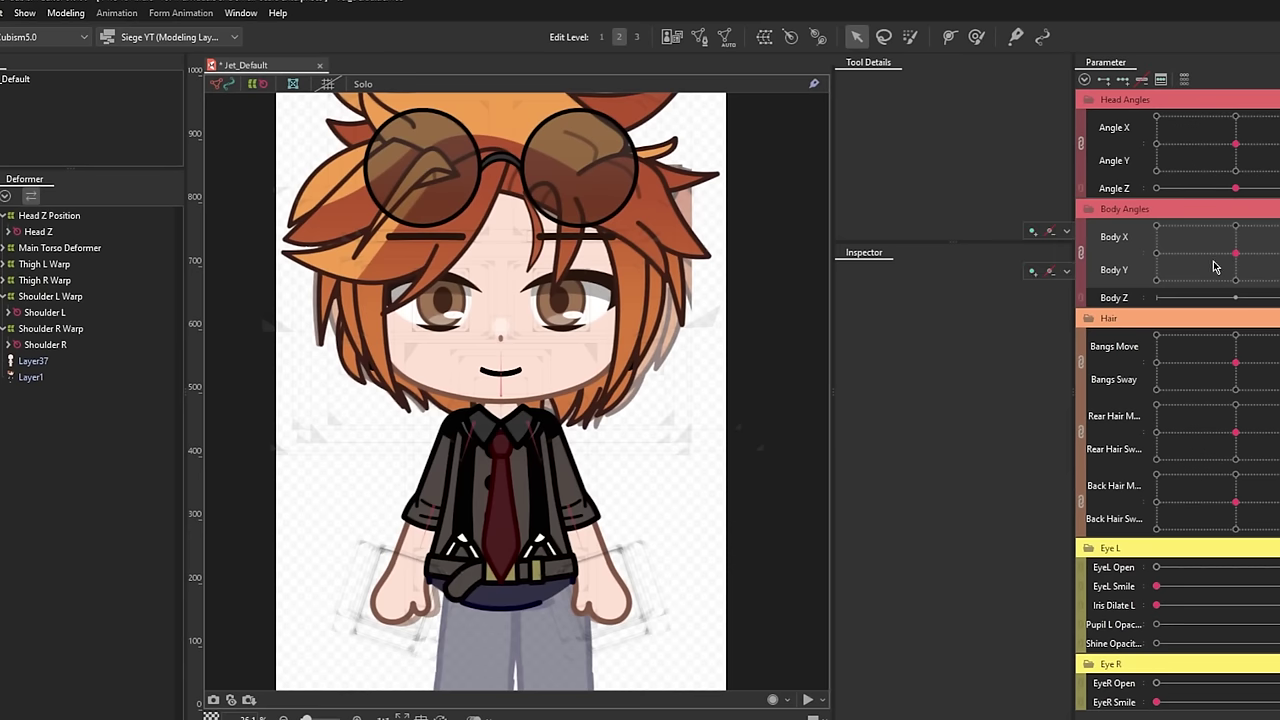
Delete the Leg_L part and its child elements from the Body group.
left_click(1, 179)
left_click_drag(182, 551, 182, 335)
scroll(480, 300, "down", 2)
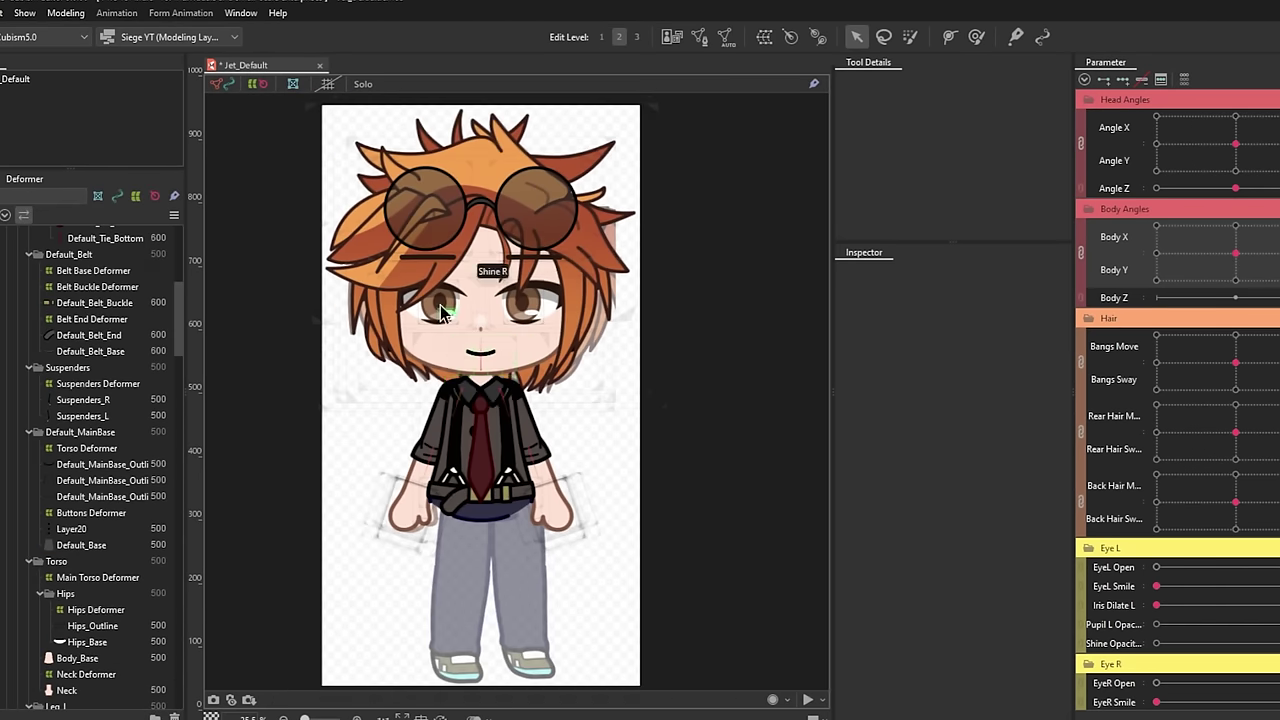
left_click_drag(491, 271, 508, 273)
scroll(52, 450, "up", 8)
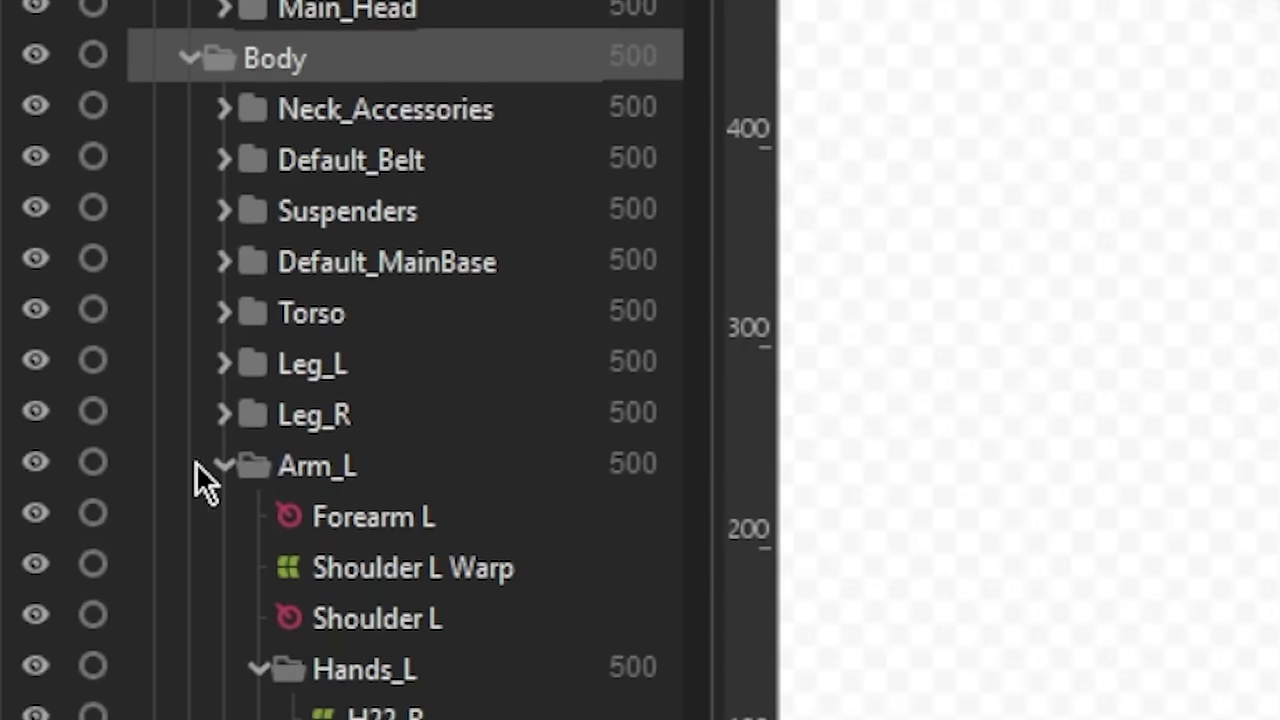
left_click(221, 464)
left_click(302, 372)
key("Delete")
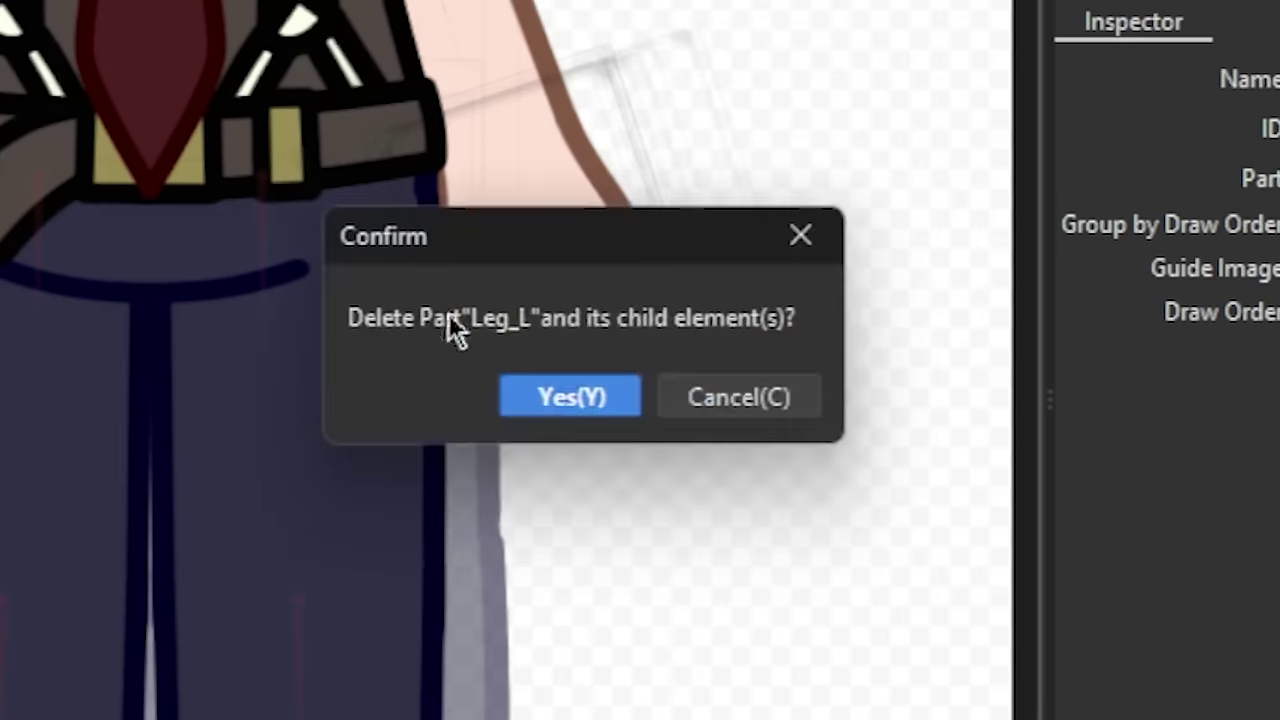
left_click(580, 401)
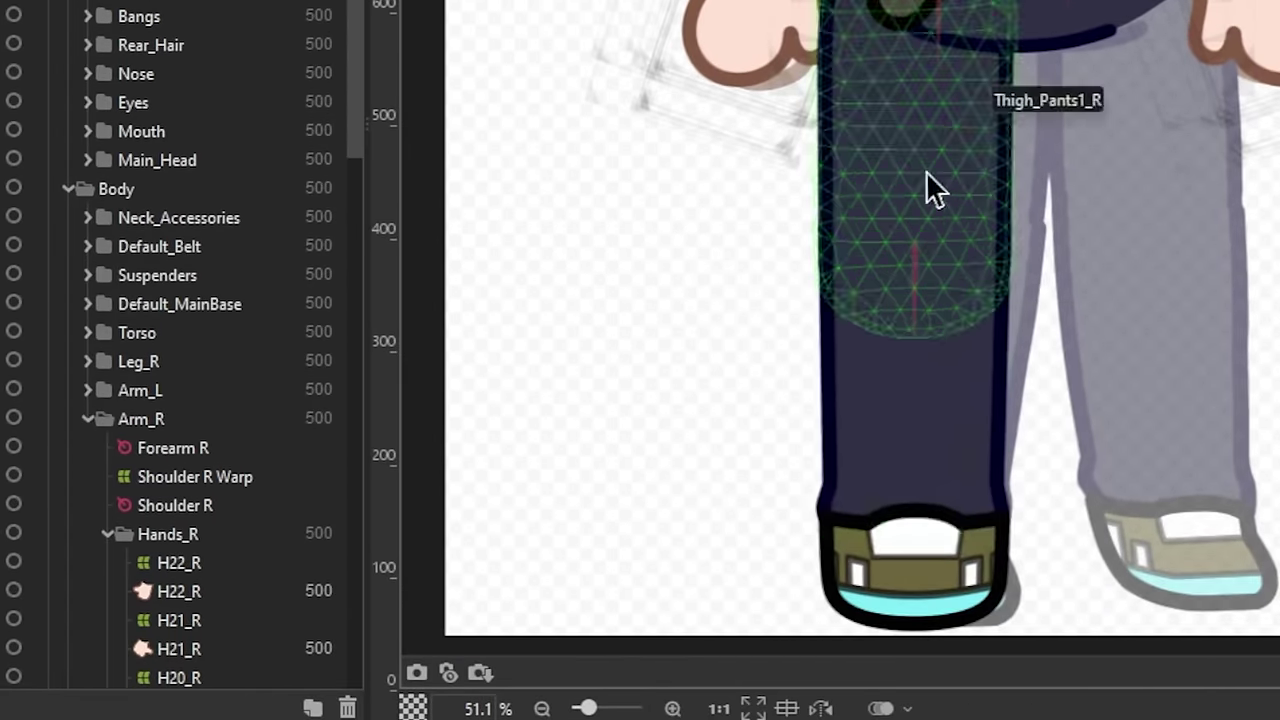
Try moving the right thigh and foot layers aside with their matching pants layers to check their separation, undoing the moves.
left_click(914, 158)
scroll(152, 460, "down", 3)
left_click(180, 420, "ctrl")
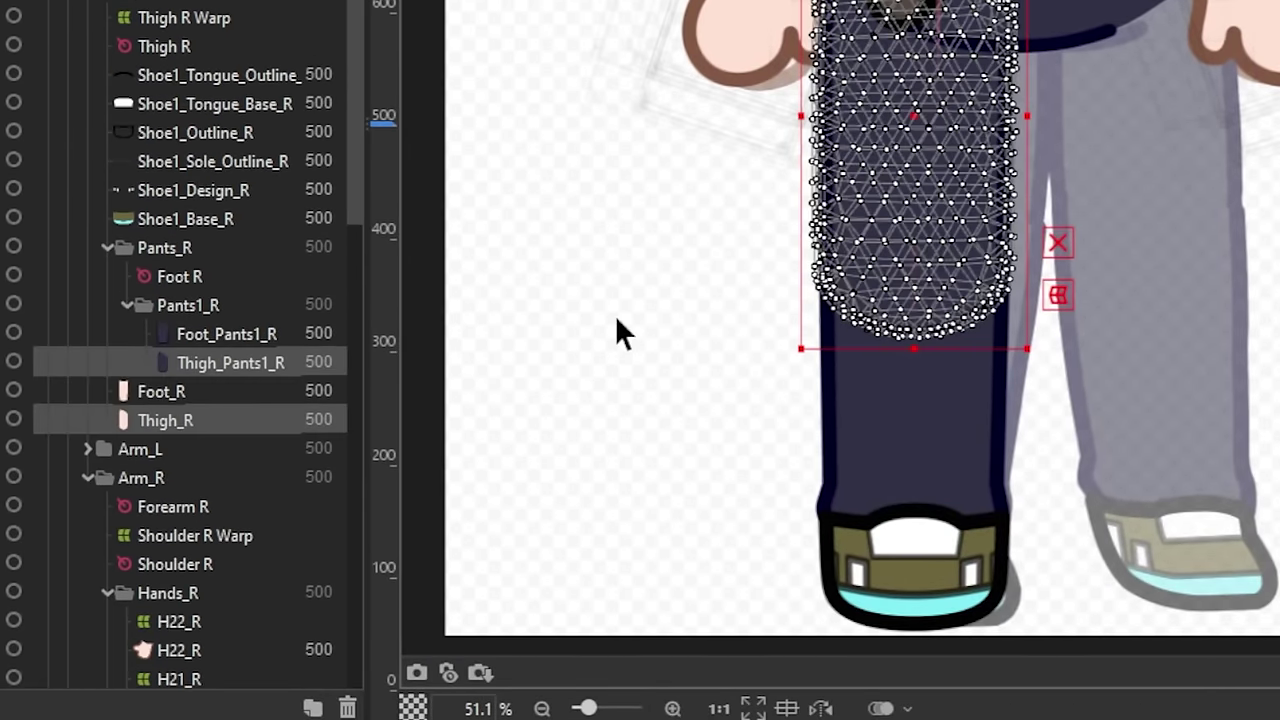
left_click_drag(917, 108, 791, 80)
key("ctrl+z")
left_click(222, 334)
left_click(204, 396, "ctrl")
left_click_drag(922, 390, 716, 367)
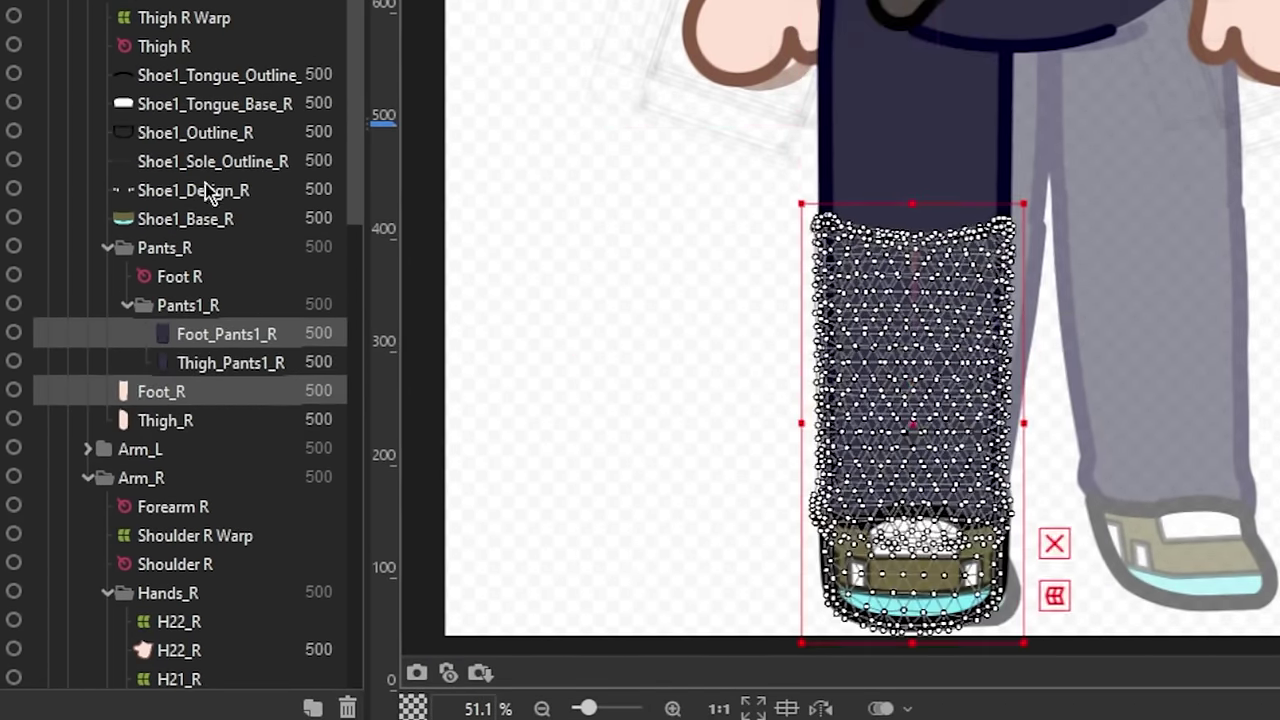
Move the Shoe1 base, tongue, tongue outline and sole outline layers away from the right foot to check their separation.
left_click(207, 218)
scroll(952, 620, "up", 2)
left_click_drag(936, 380, 667, 254)
left_click(945, 345)
left_click_drag(943, 343, 544, 396)
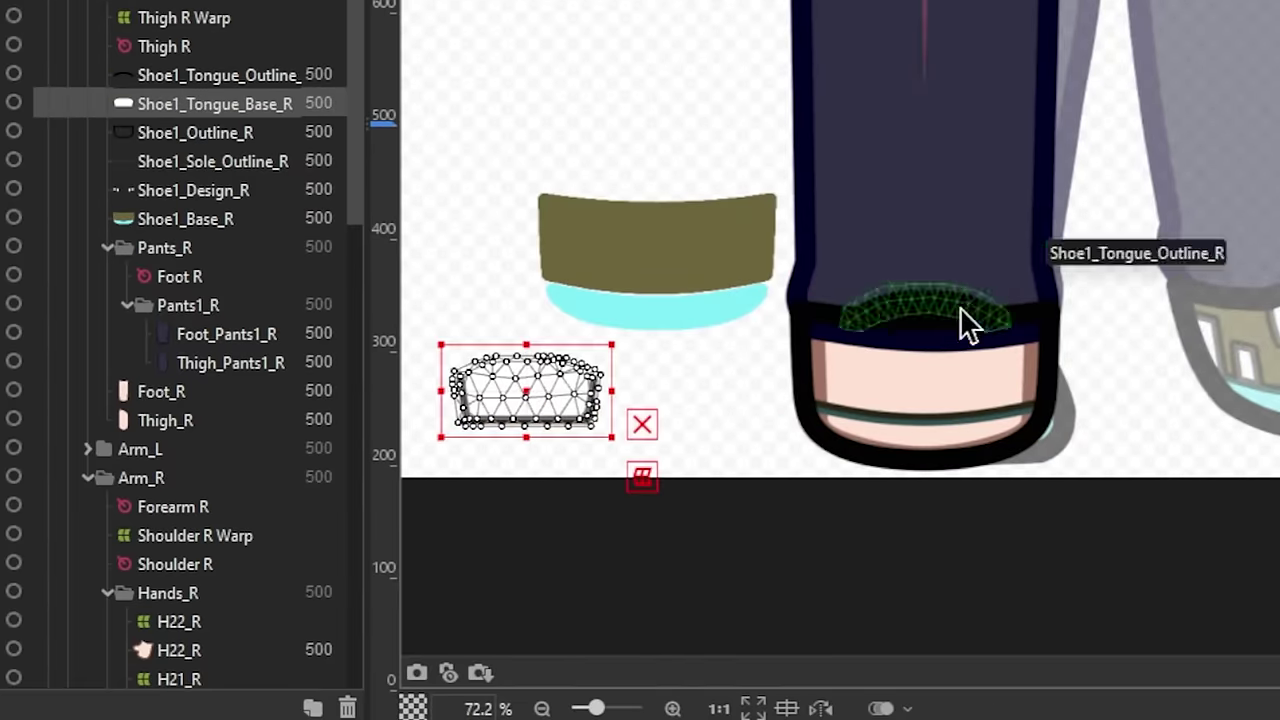
left_click_drag(966, 325, 555, 368)
left_click_drag(850, 415, 520, 30)
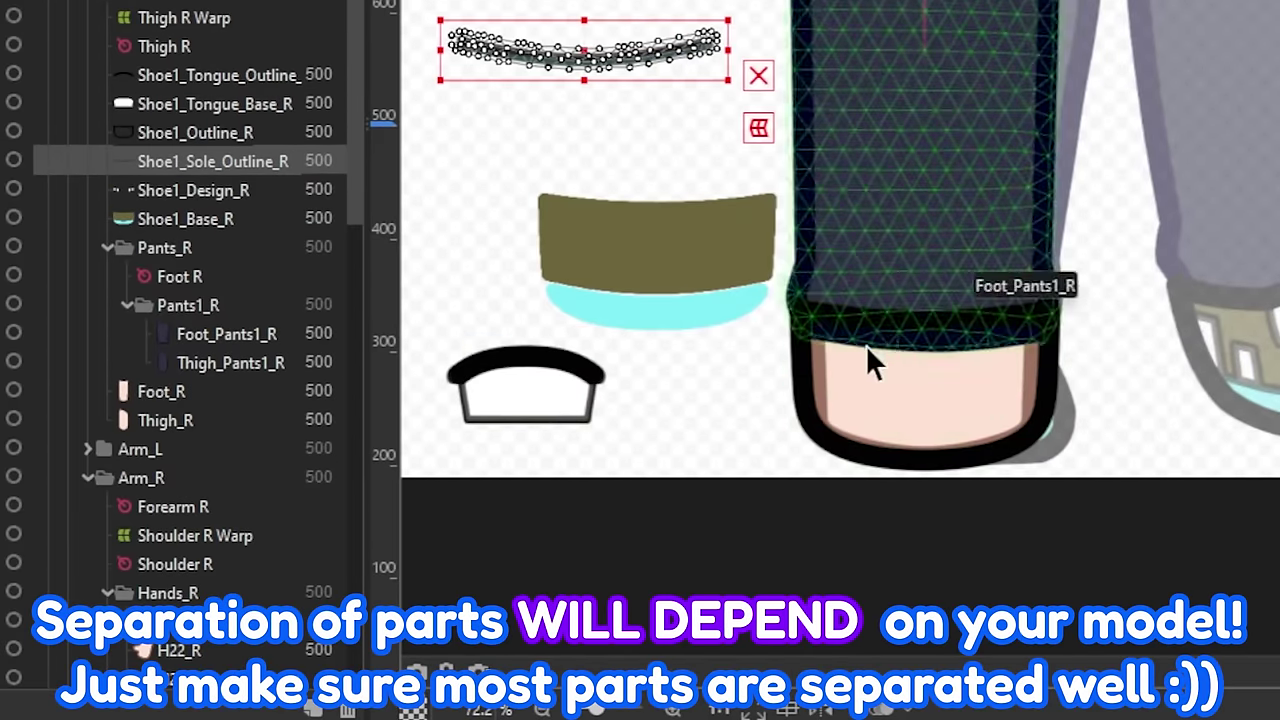
left_click(948, 391)
left_click_drag(935, 385, 593, 124)
Undo the moves of the right shoe layers and clear the selection.
key("ctrl+z")
key("ctrl+z")
key("ctrl+z")
key("ctrl+z")
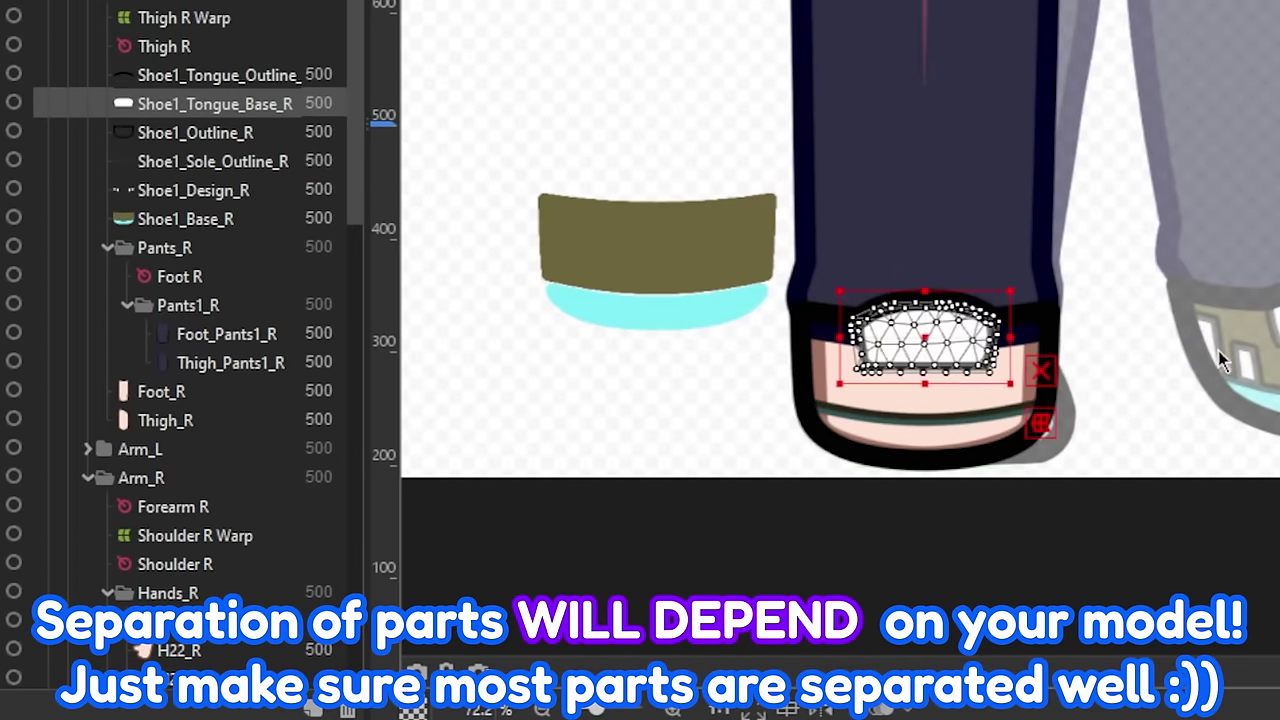
key("ctrl+z")
left_click(700, 372)
Create the warp deformers Thigh R Deformer and Foot R Deformer around the right thigh and foot layers and their matching pants layers.
scroll(792, 520, "down", 4)
scroll(845, 167, "up", 2)
left_click(843, 168)
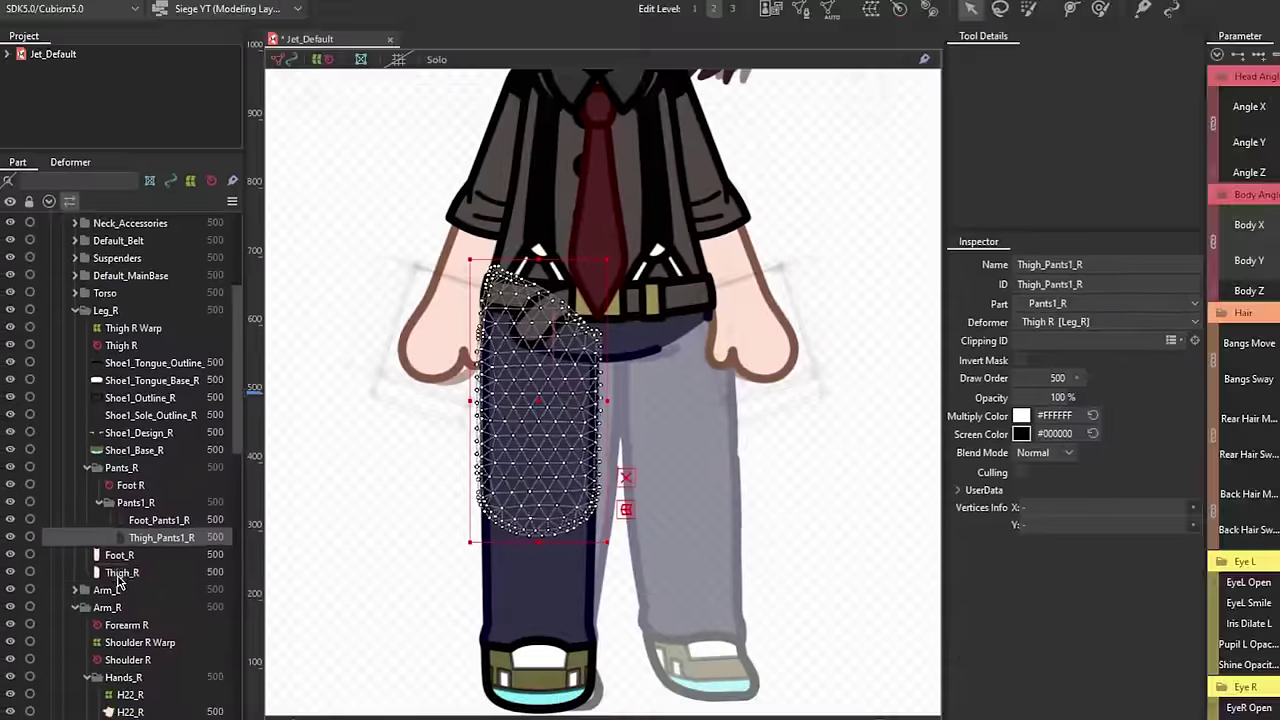
left_click(119, 578, "ctrl")
left_click(869, 9)
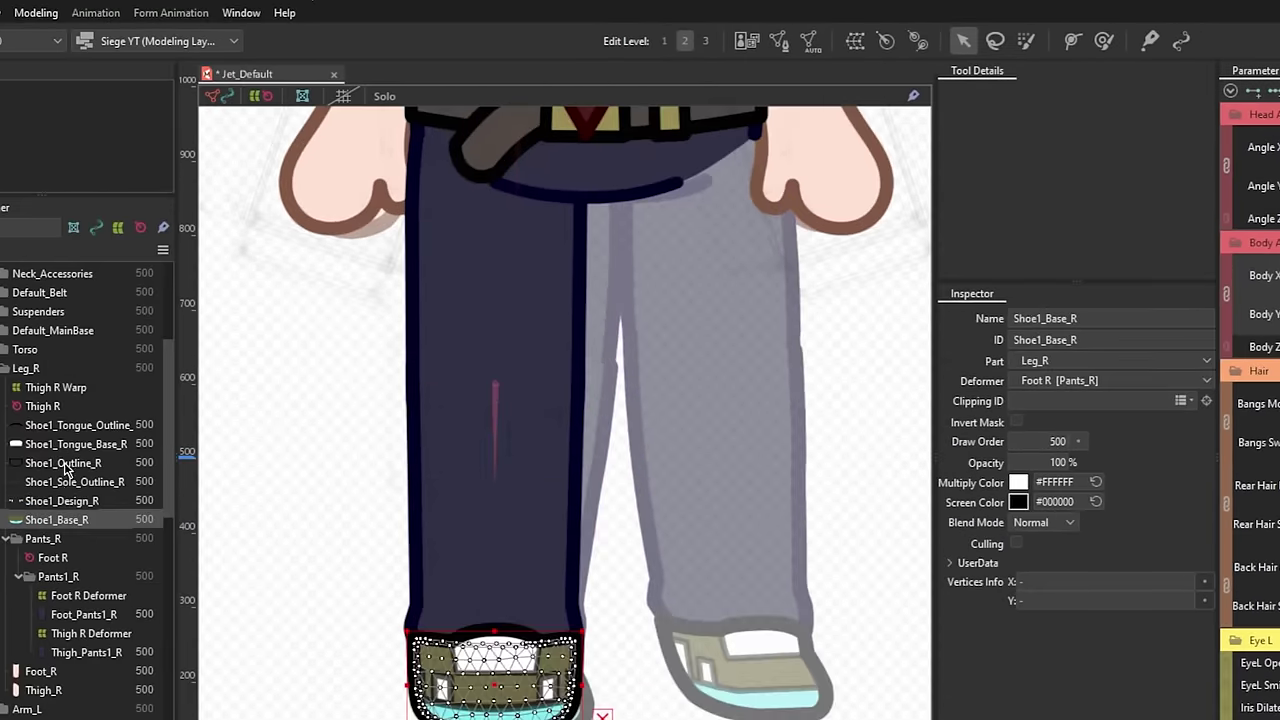
Create the warp deformers Shoe Tongue R Deformer for the two tongue layers and Shoe Base R Deformer for the shoe outline and base.
type("Sho")
type("e Tongue R Deformer")
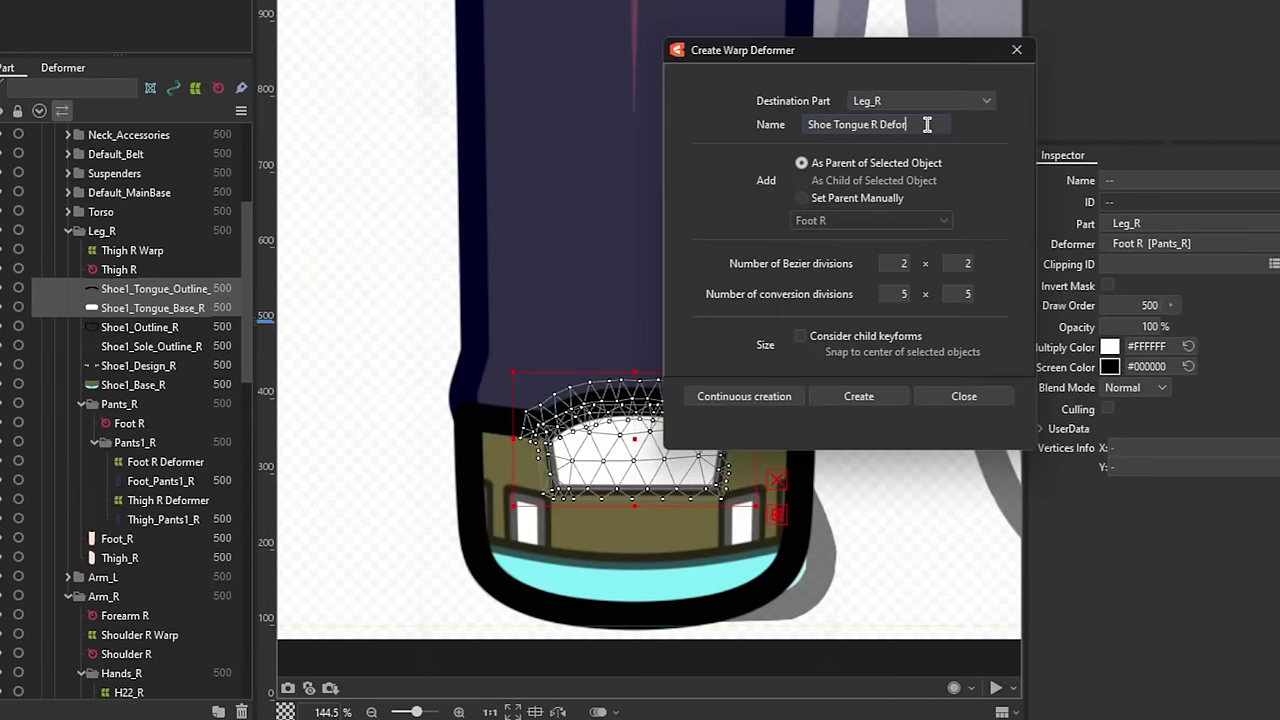
left_click(859, 396)
left_click(140, 346)
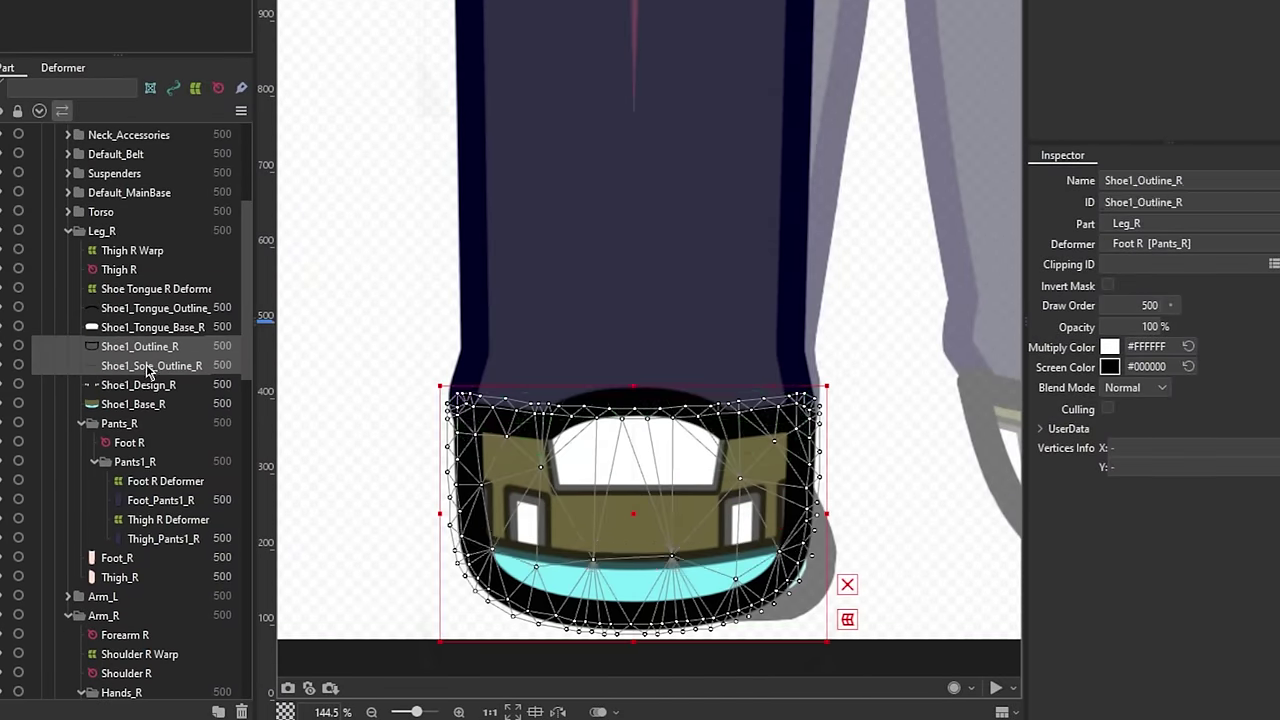
left_click(152, 404, "ctrl")
type("Shoe Base R Deformer")
left_click(859, 396)
Create the warp deformers Shoe Line R Deformer for the sole outline and Shoe Details R Deformer for the shoe design layer.
left_click(150, 385)
type("Shoe Line R Deformer")
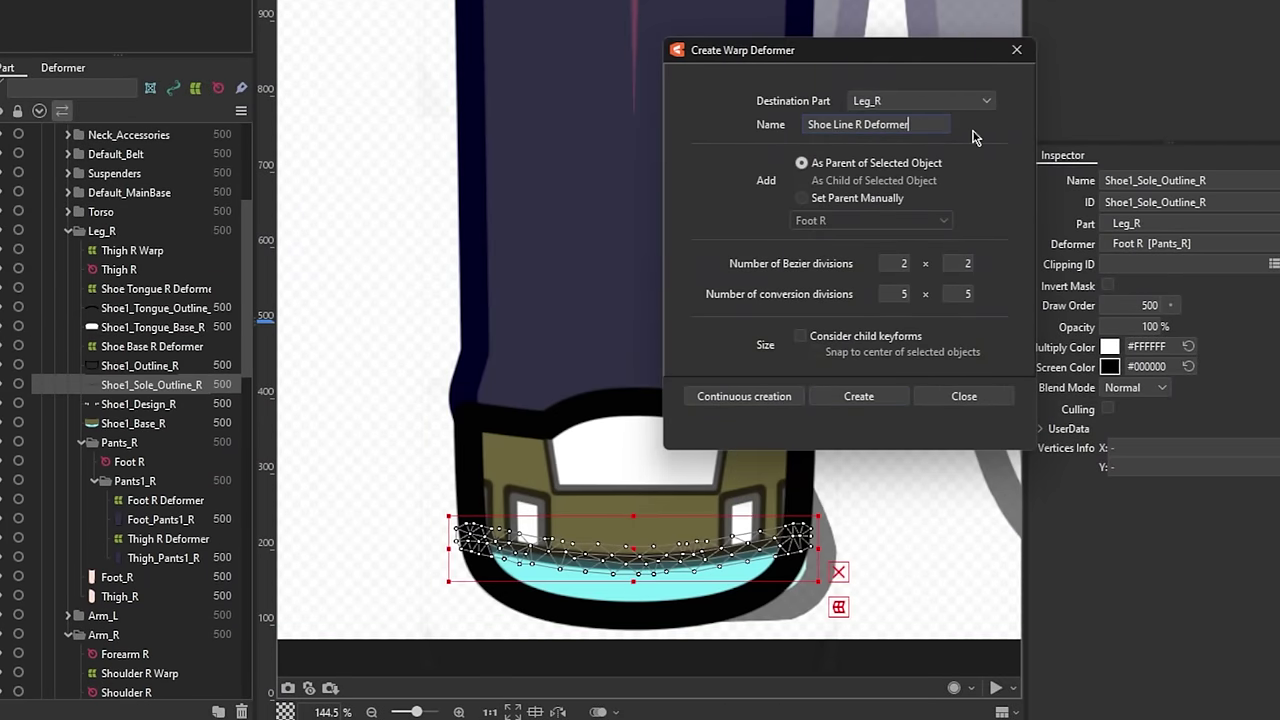
left_click(859, 396)
left_click(138, 423)
type("Shoe Details R Deformer")
left_click(859, 396)
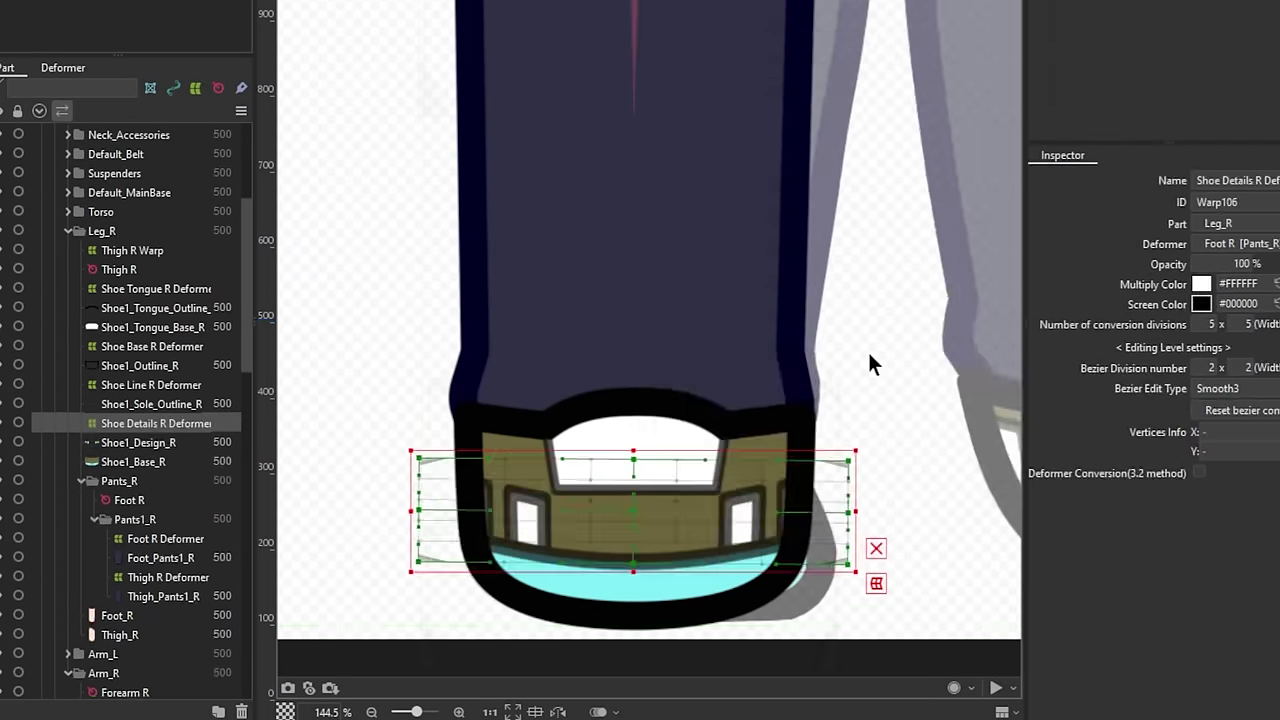
scroll(645, 402, "down", 4)
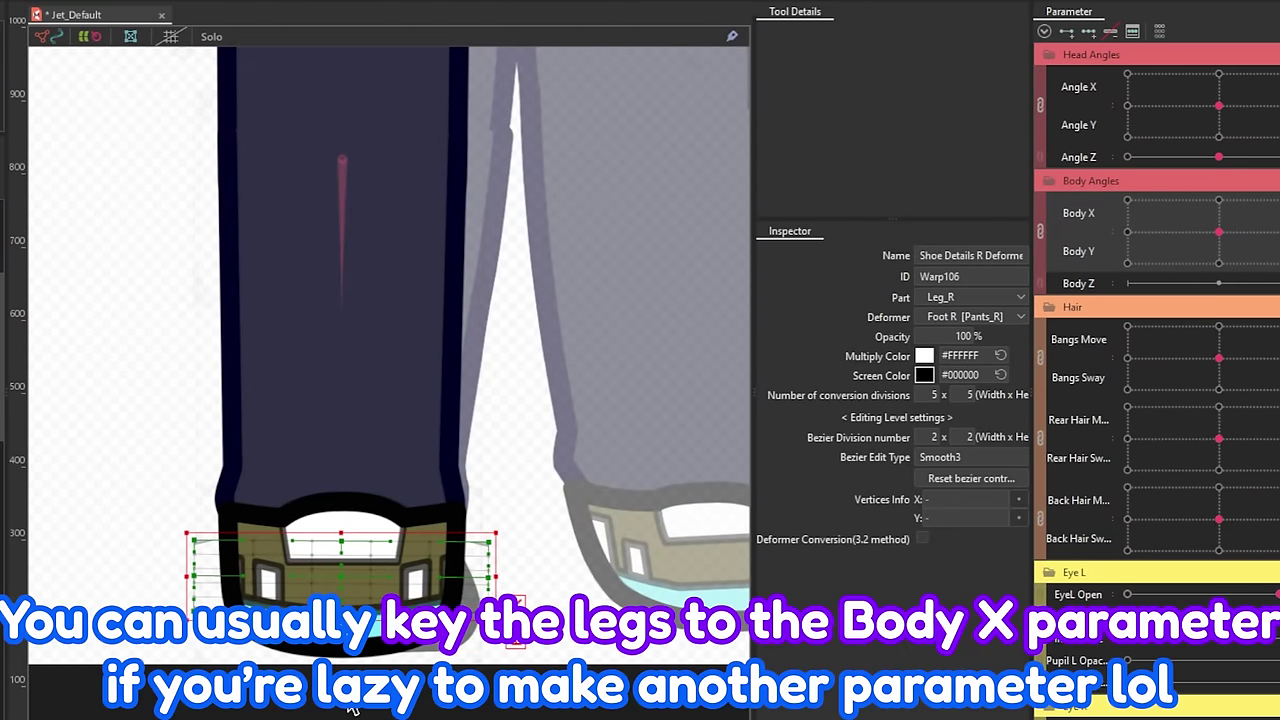
scroll(428, 647, "down", 5)
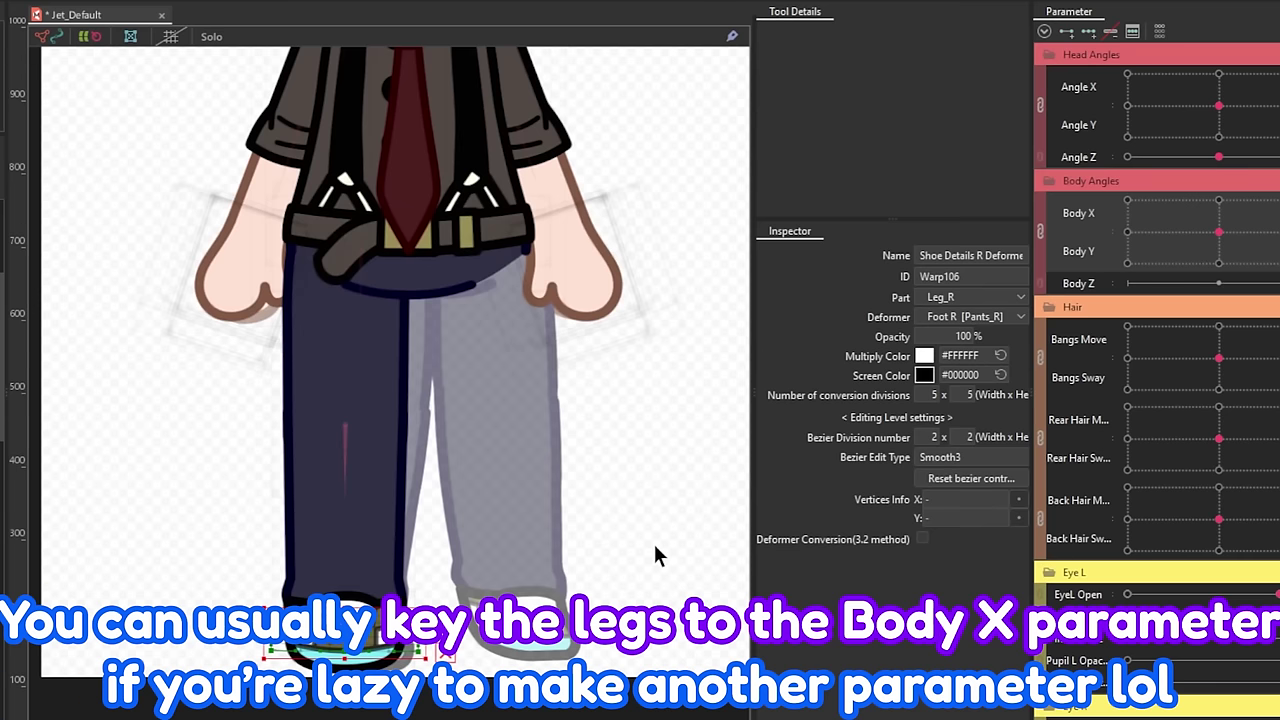
left_click(655, 555)
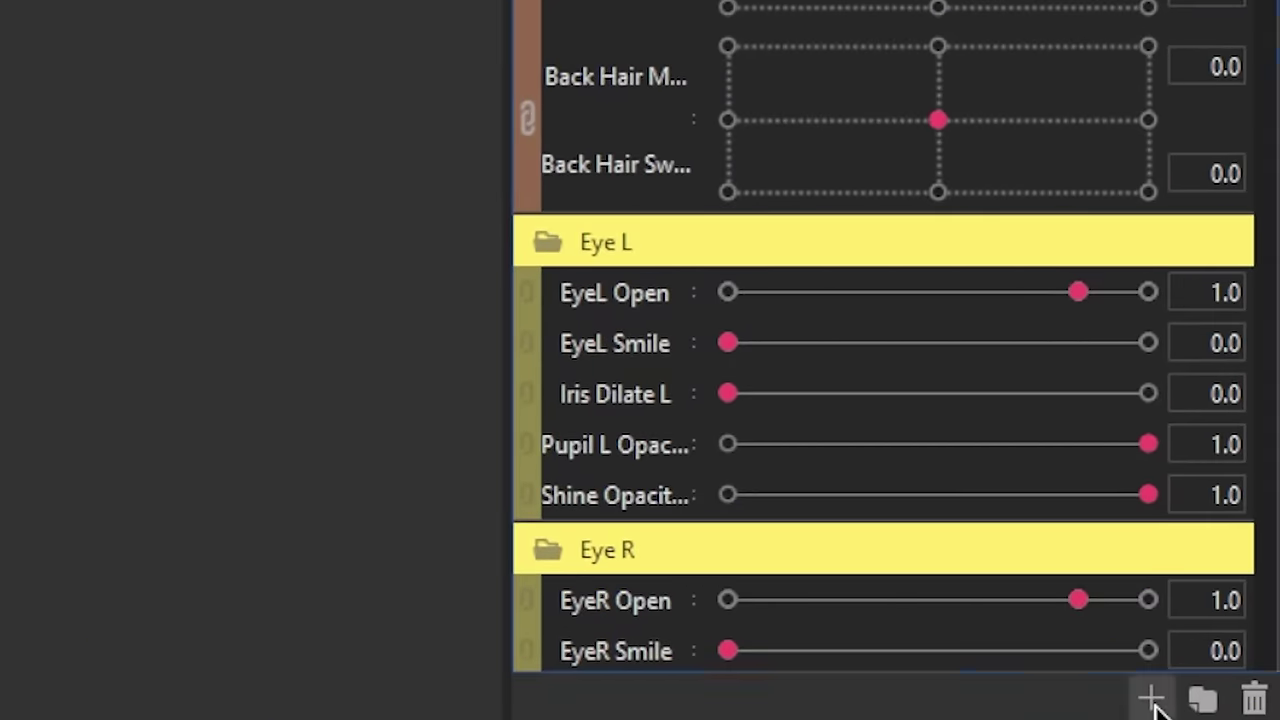
Add a parameter named Leg X R with ID ParamLegXR, ranging from -10 to 10 with default 0, under Body Angles.
left_click(1151, 698)
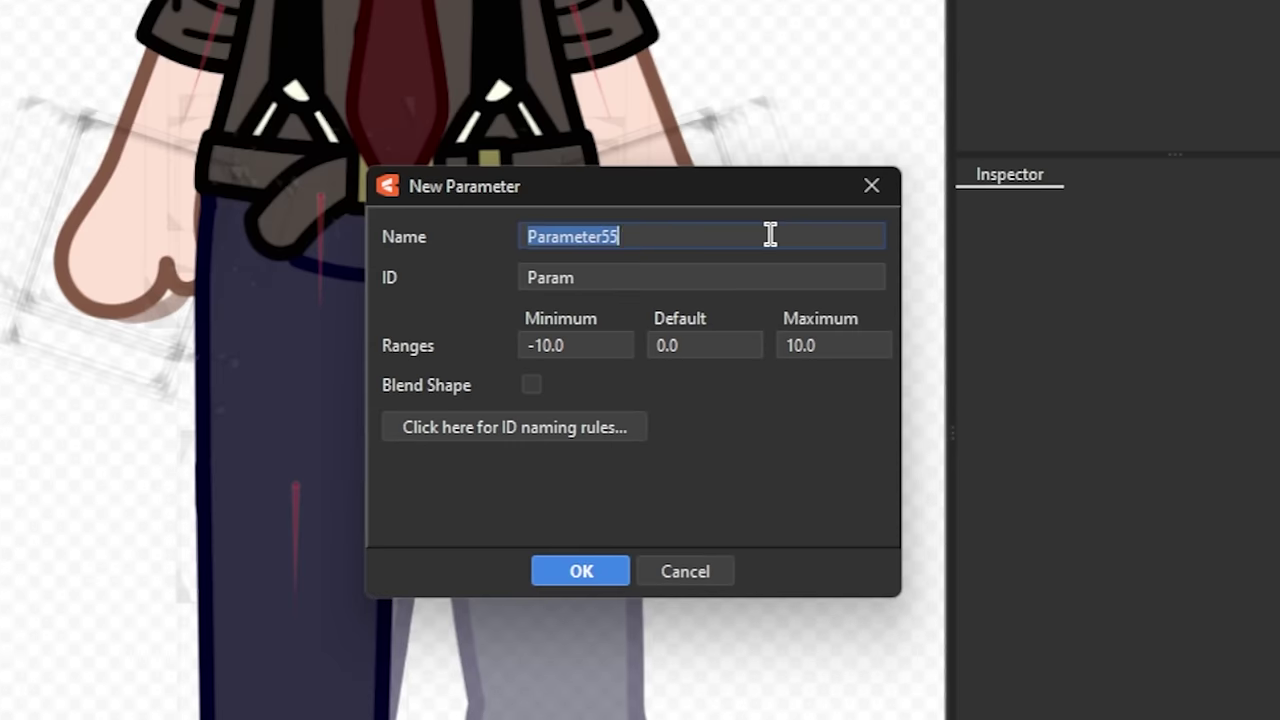
type("Leq X R")
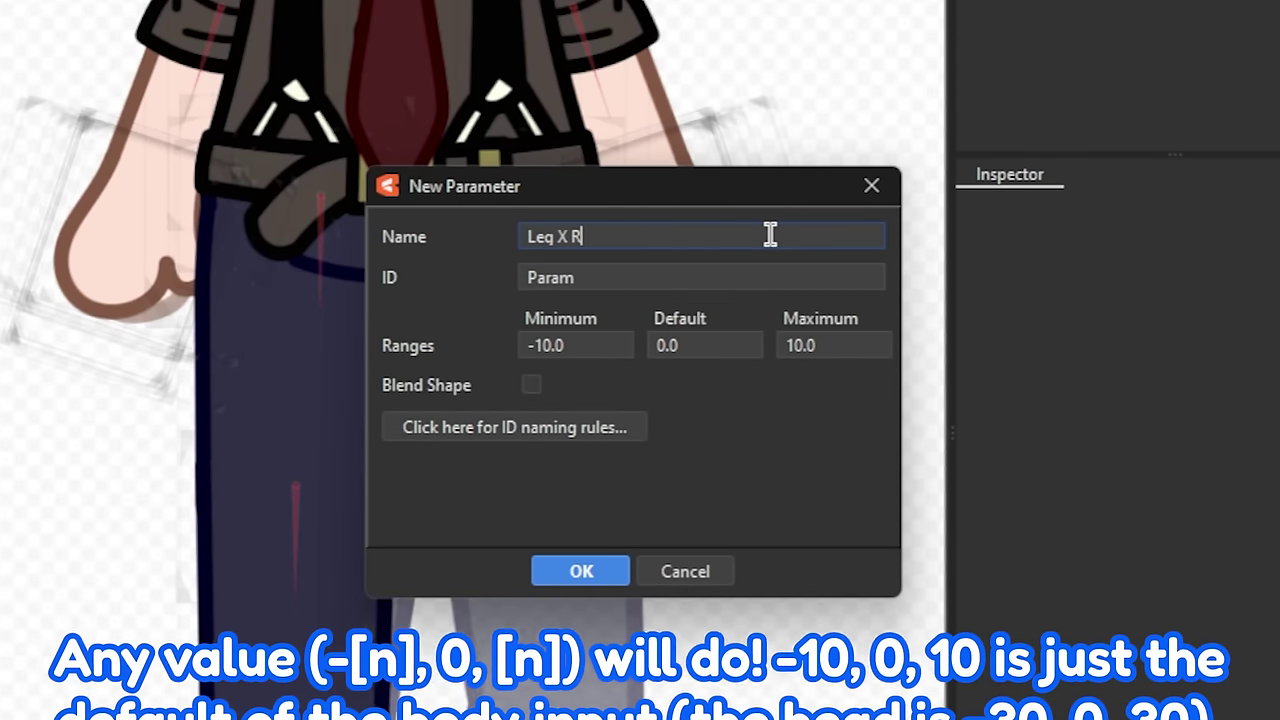
type("LeqXR")
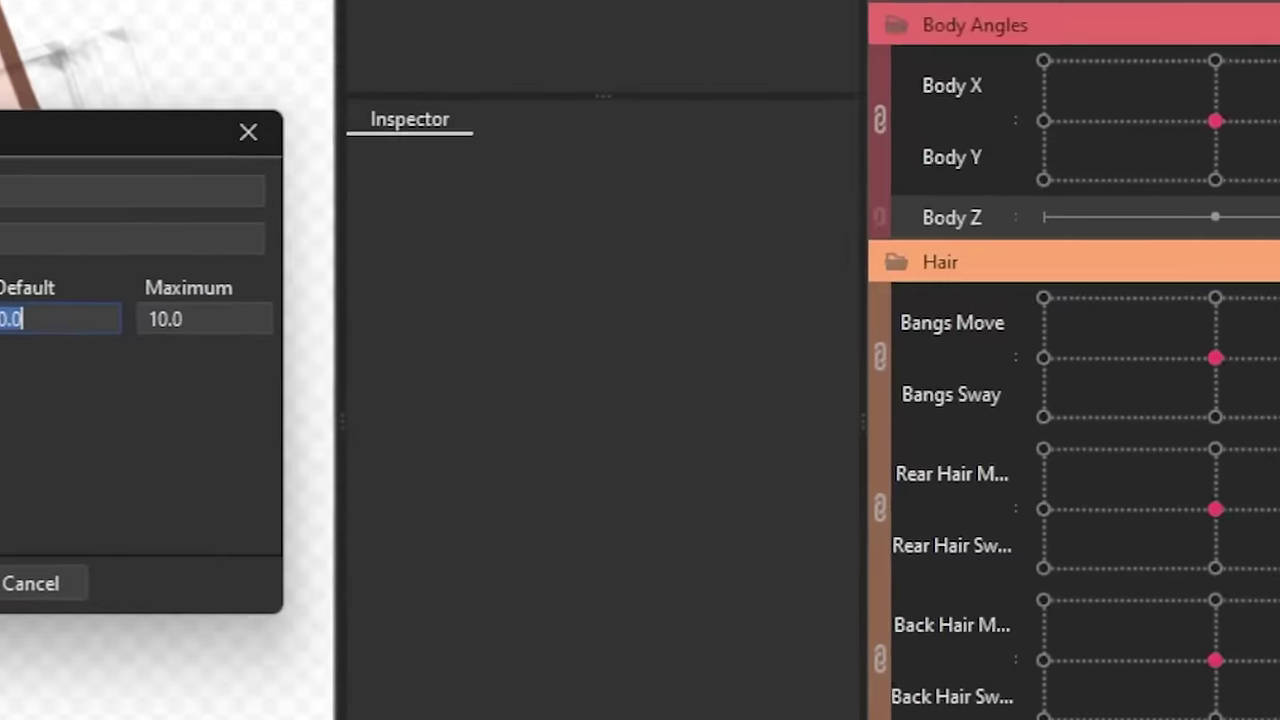
left_click(581, 576)
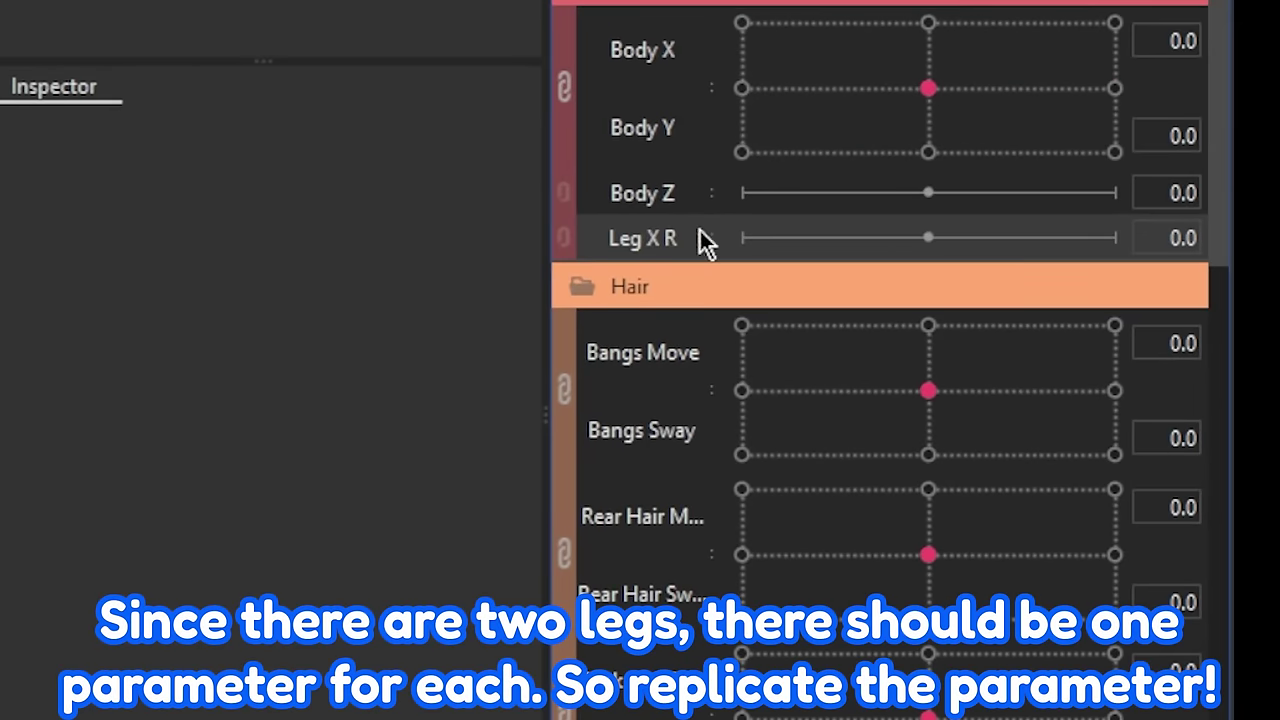
Duplicate the Leg X R parameter and rename the copy Leg X L with the ID ParamLegXL.
right_click(660, 231)
left_click(772, 332)
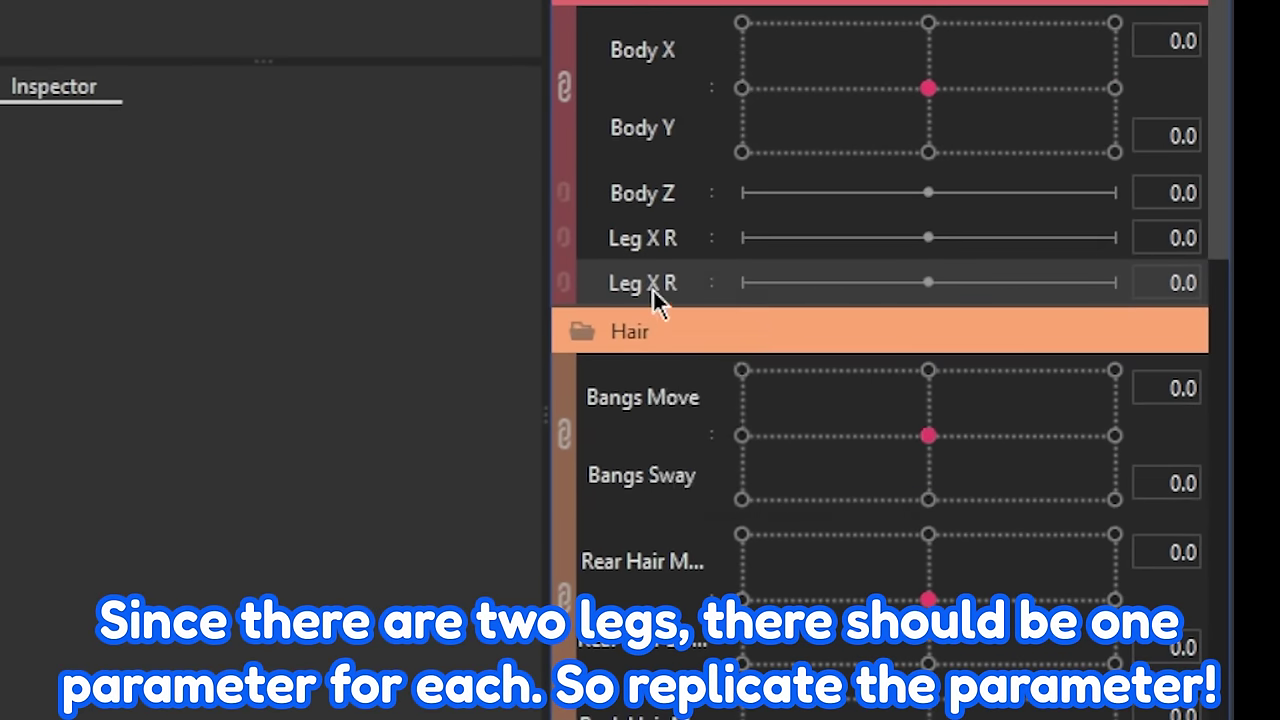
right_click(652, 289)
left_click(700, 314)
key("BackSpace")
type("Leq X L")
key("Tab")
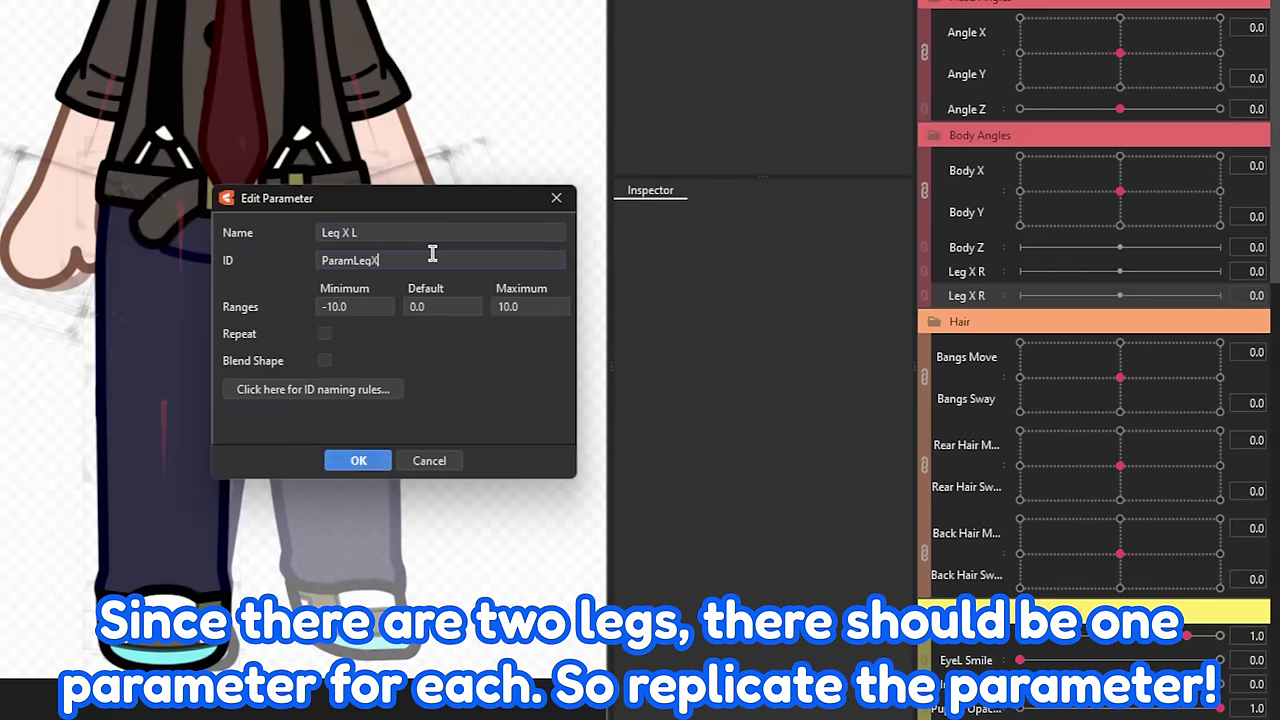
type("L")
key("Return")
scroll(285, 500, "down", 2)
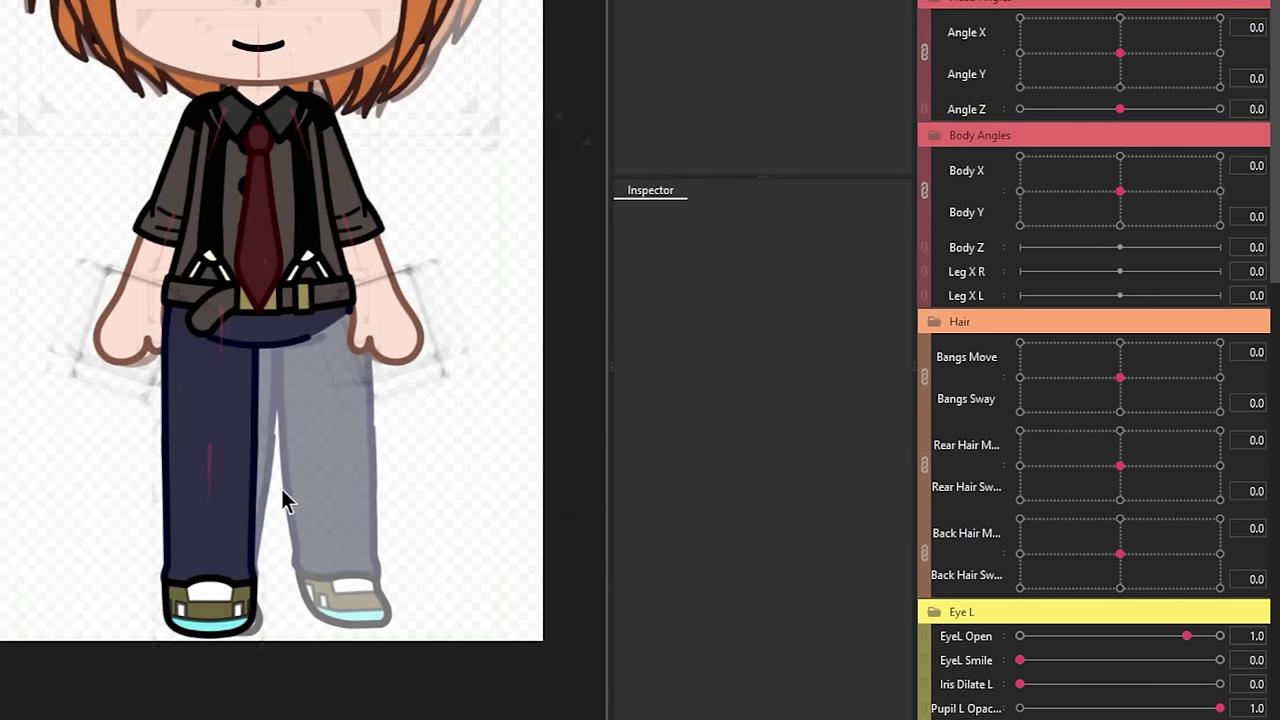
Add three keys on Leg X R for the Thigh R Deformer and reshape the deformer at value 10.
scroll(282, 490, "up", 2)
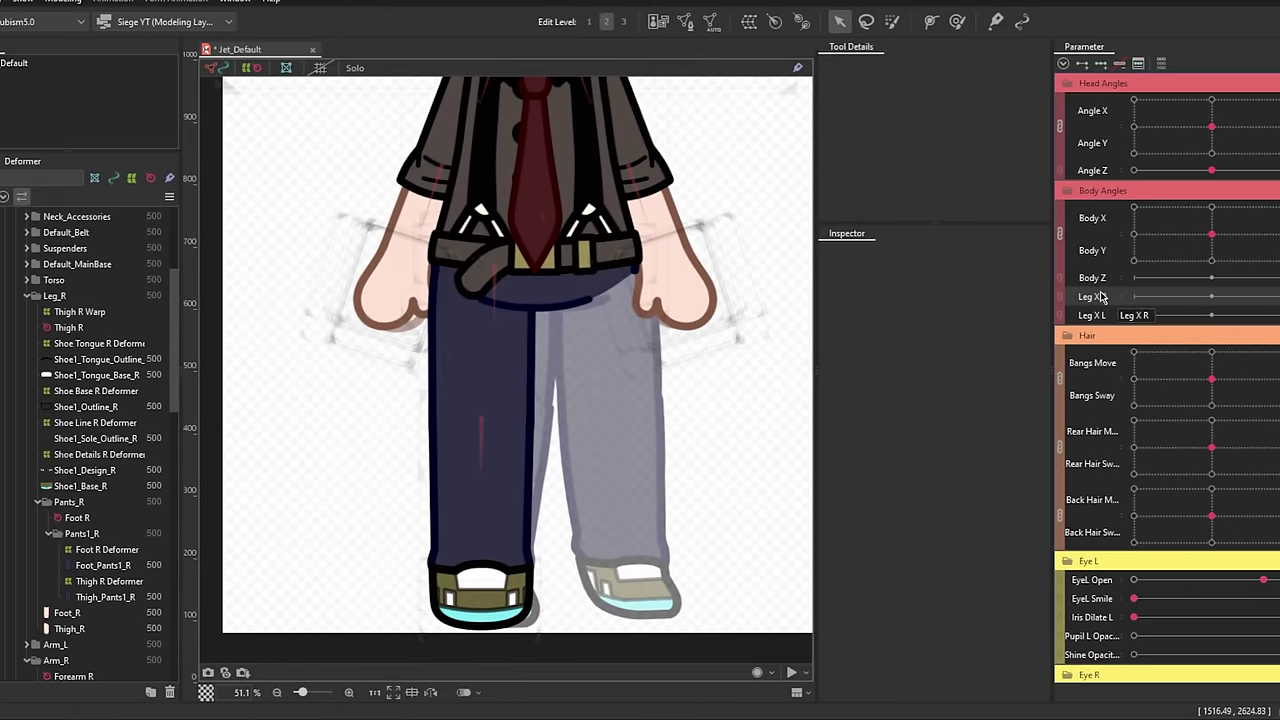
left_click(85, 313)
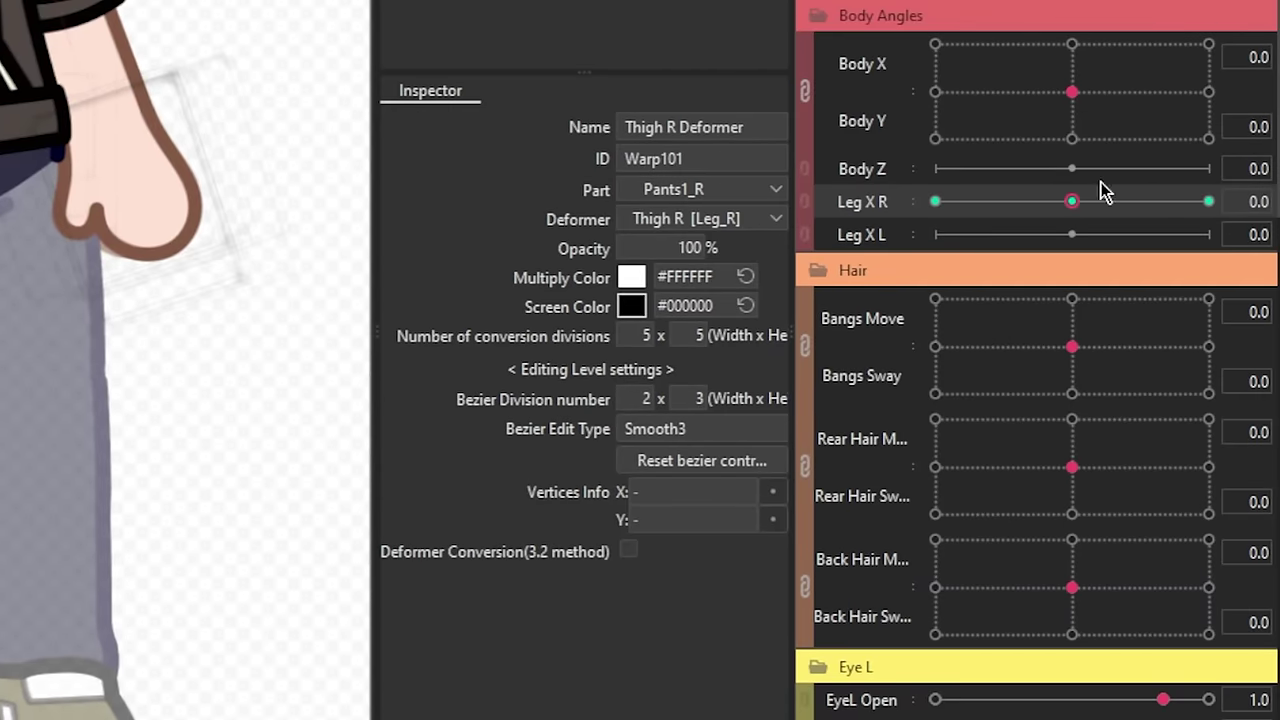
scroll(185, 350, "up", 2)
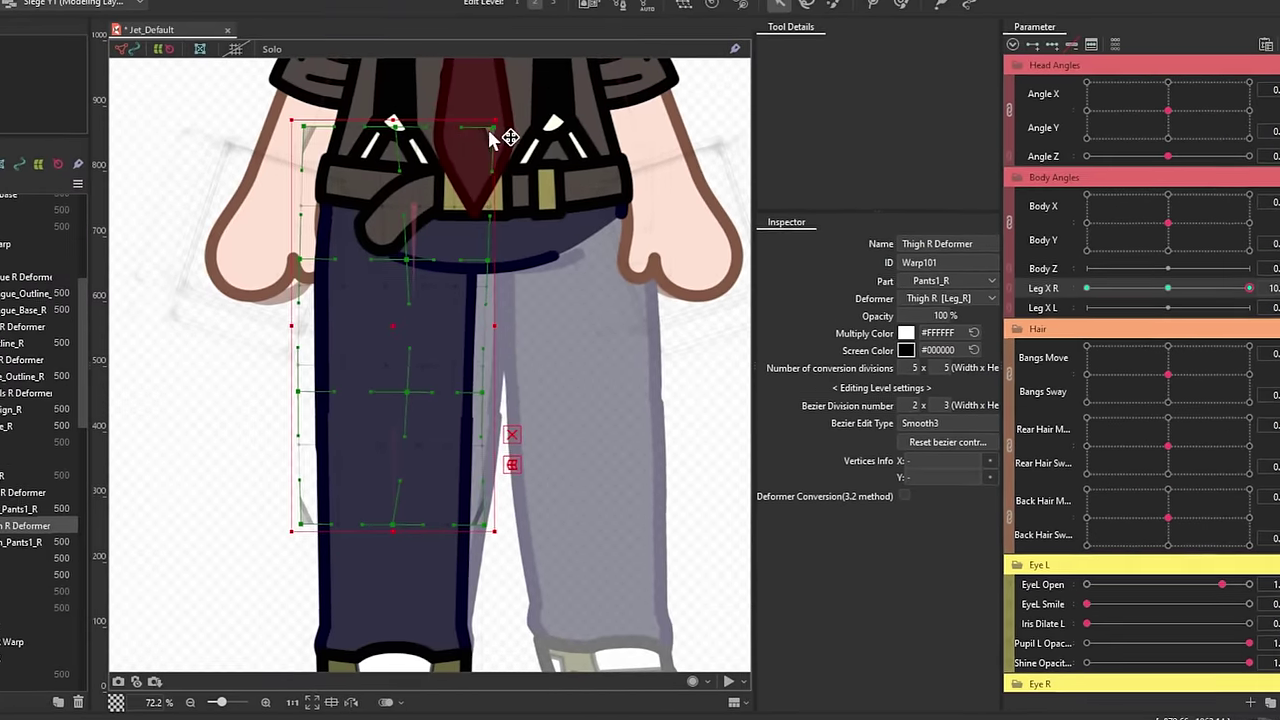
right_click(262, 380)
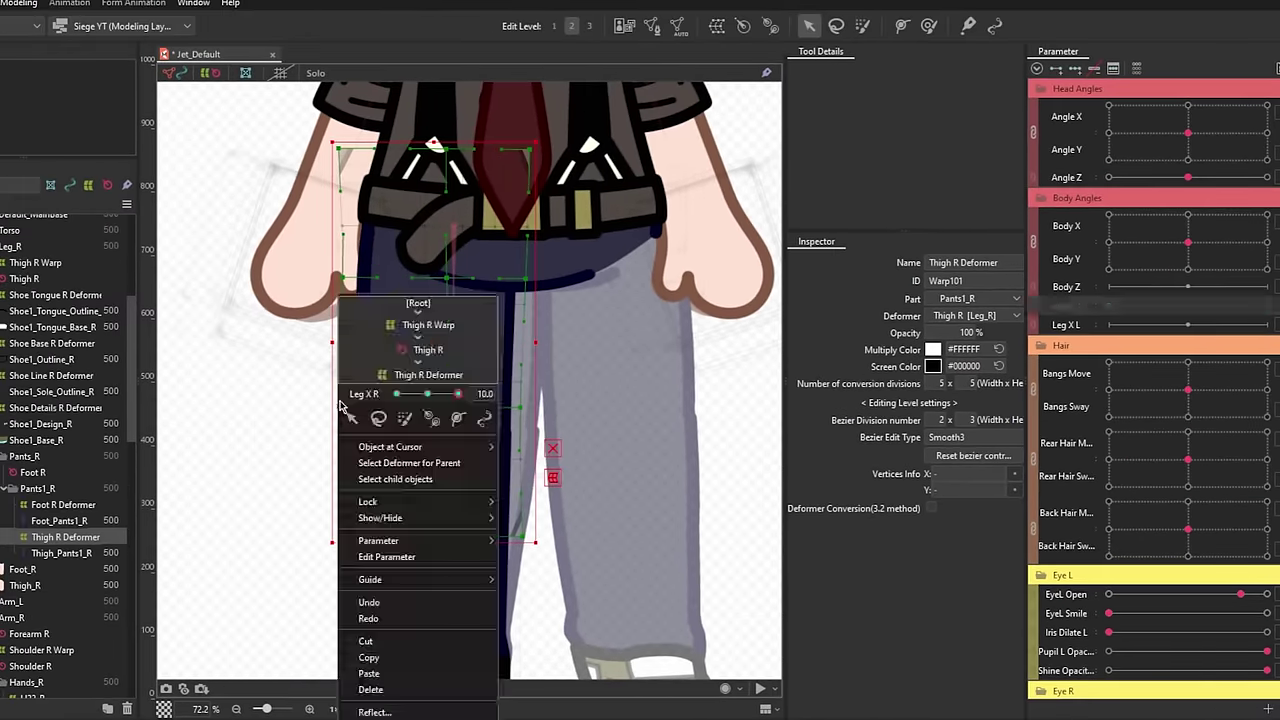
left_click_drag(1231, 270, 1064, 270)
Reshape the Foot R Deformer at Leg X R 10 to turn the lower leg sideways, and reflect the form horizontally.
left_click(63, 505)
scroll(420, 600, "up", 3)
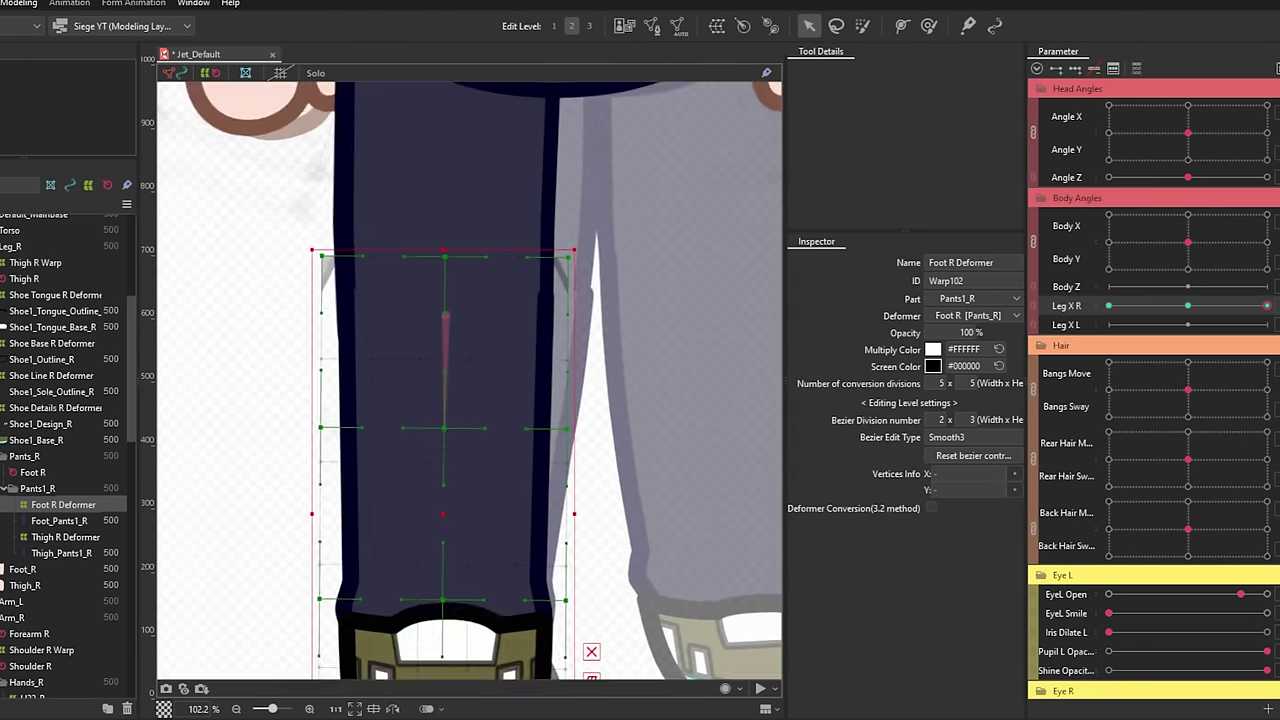
left_click_drag(1109, 306, 1267, 306)
left_click_drag(446, 345, 462, 346)
left_click_drag(317, 345, 310, 345)
left_click_drag(442, 517, 460, 519)
left_click_drag(557, 181, 524, 258)
left_click(929, 26)
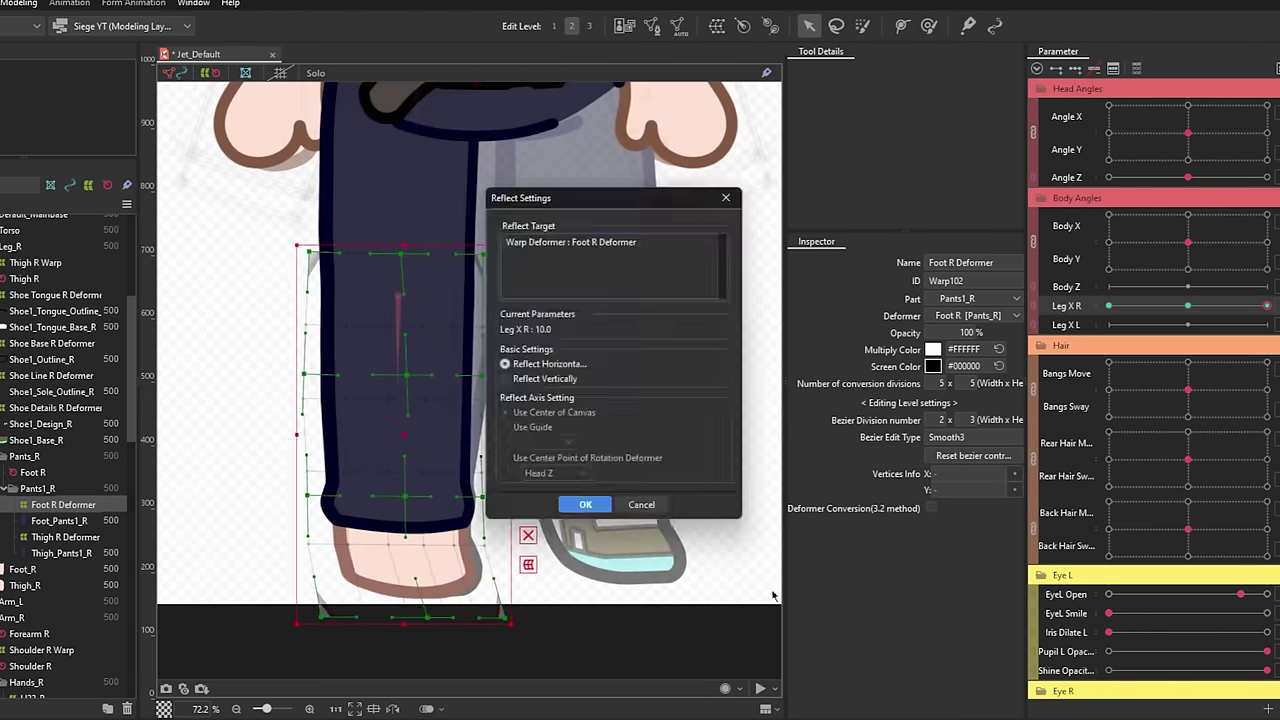
left_click(580, 503)
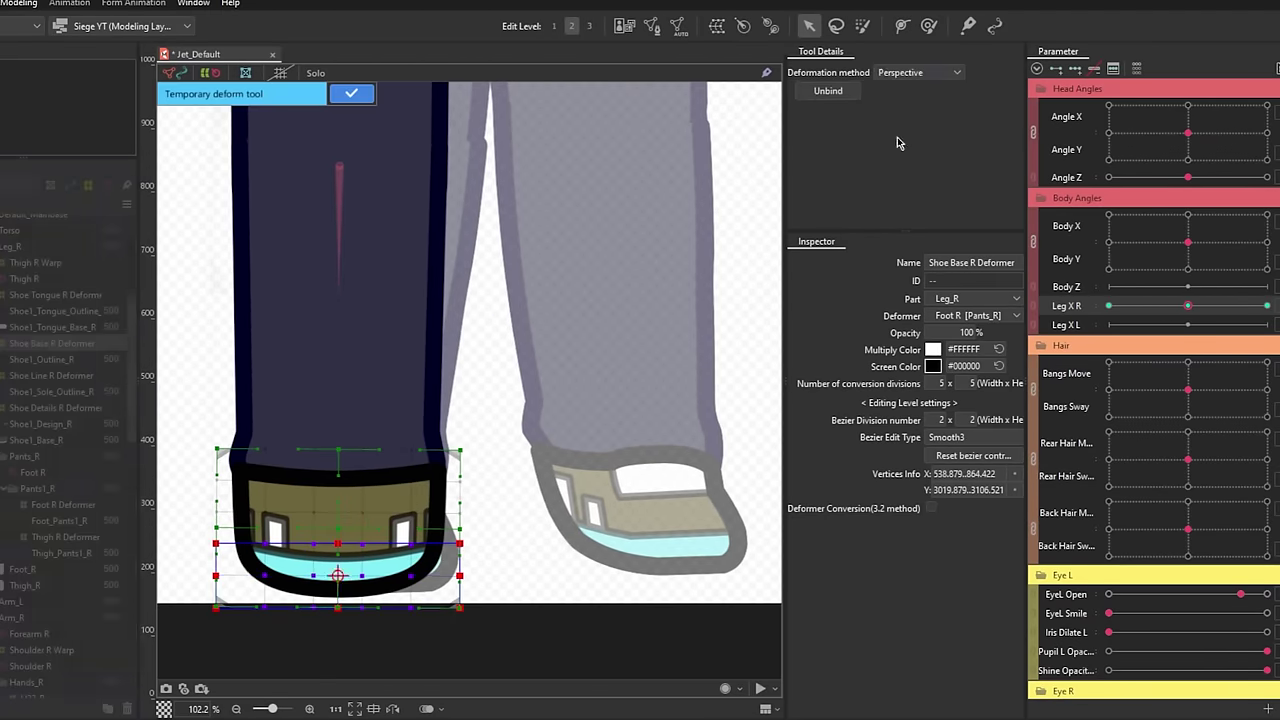
Reshape the Shoe Line R Deformer at Leg X R 10 so the sole line follows the turned shoe.
left_click(50, 375)
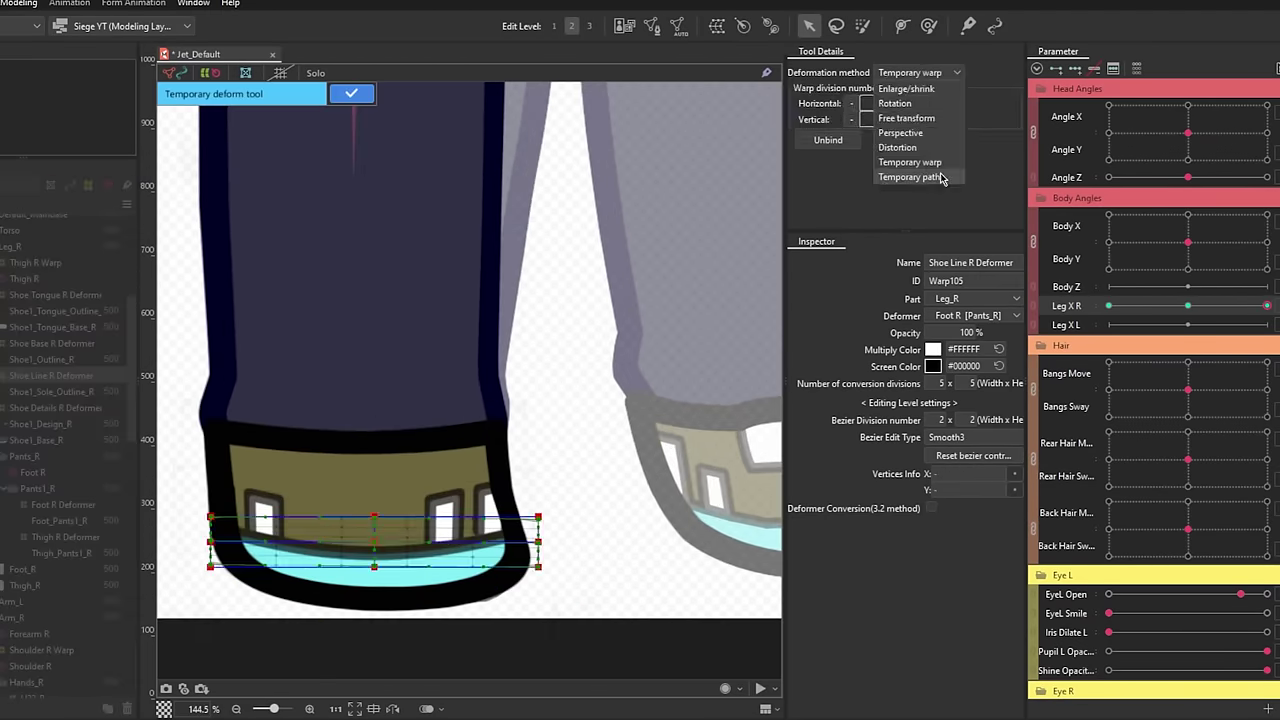
left_click(908, 174)
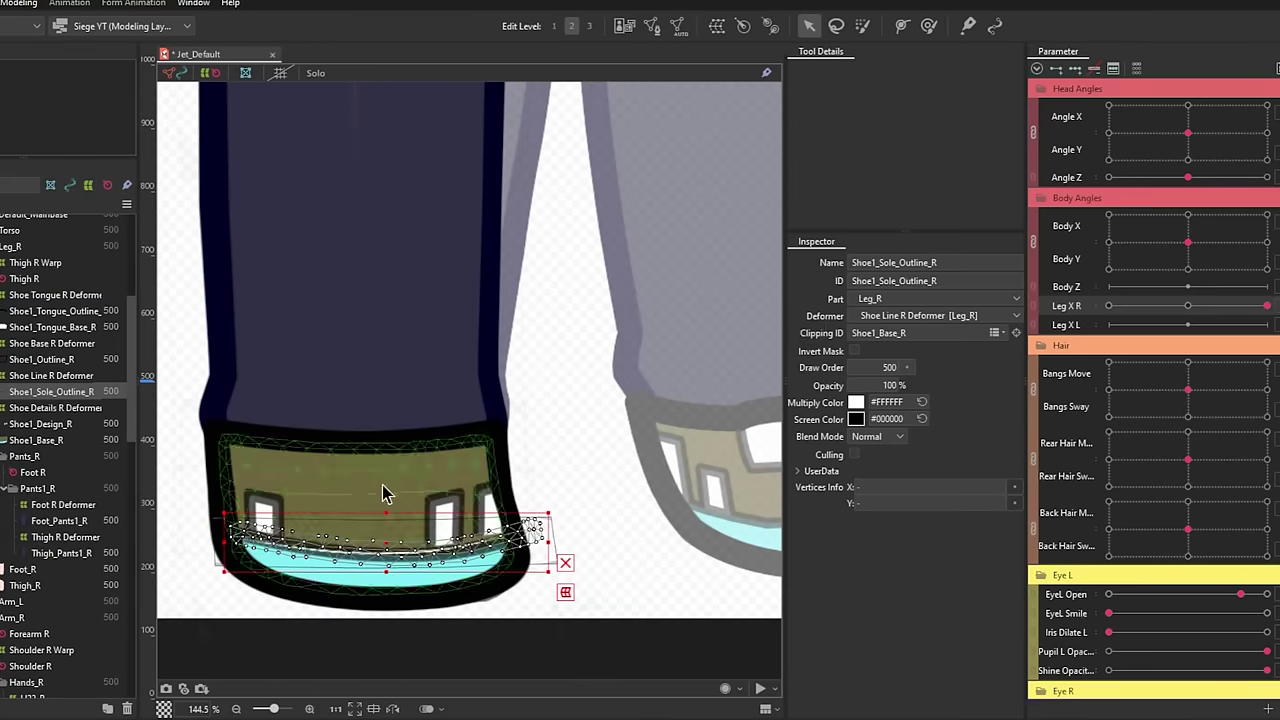
left_click(545, 518)
left_click_drag(555, 500, 636, 470)
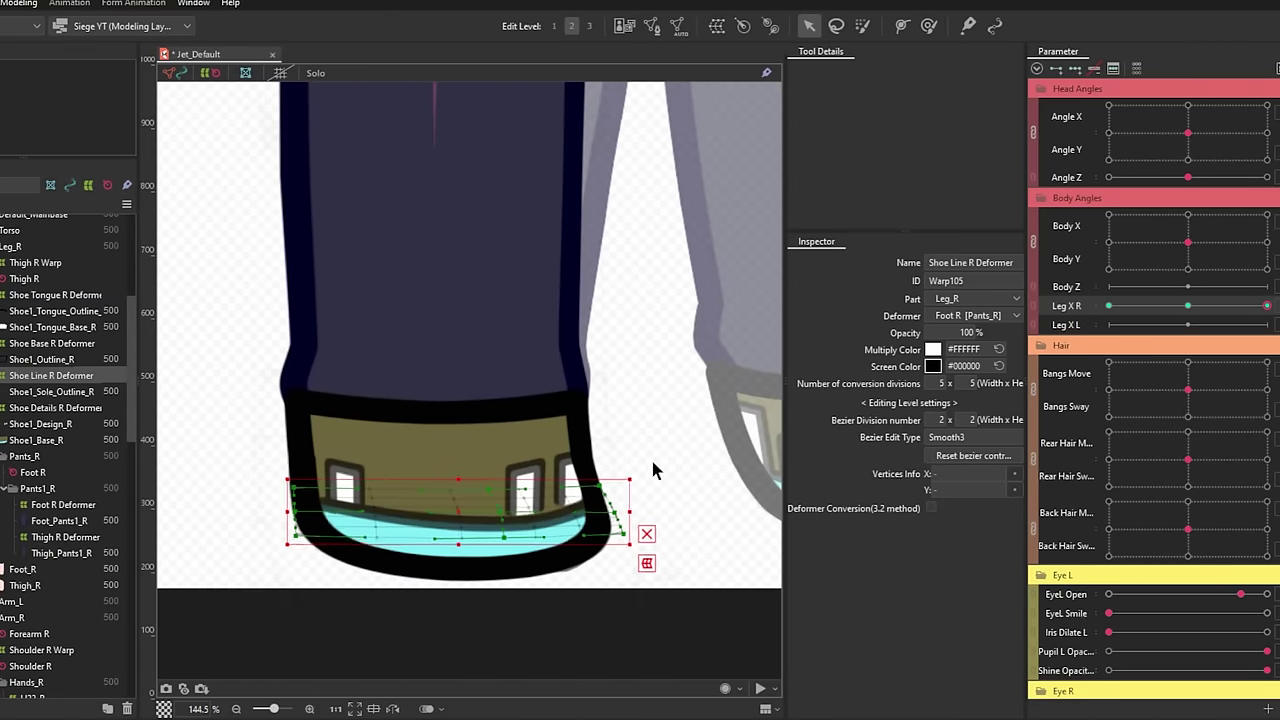
mouse_move(1267, 306)
left_mouse_down()
mouse_move(1250, 304)
mouse_move(1267, 306)
left_mouse_up()
Shift and slant the Shoe Details R Deformer at Leg X R 10 to match the turned shoe, and reflect the form horizontally.
left_click(478, 456)
left_click(604, 474)
mouse_move(604, 474)
left_mouse_down()
mouse_move(657, 470)
mouse_move(621, 488)
left_mouse_up()
left_click_drag(486, 554, 290, 424)
key("ctrl+t")
left_click_drag(411, 484, 406, 486)
key("Return")
right_click(1064, 306)
left_click(1052, 365)
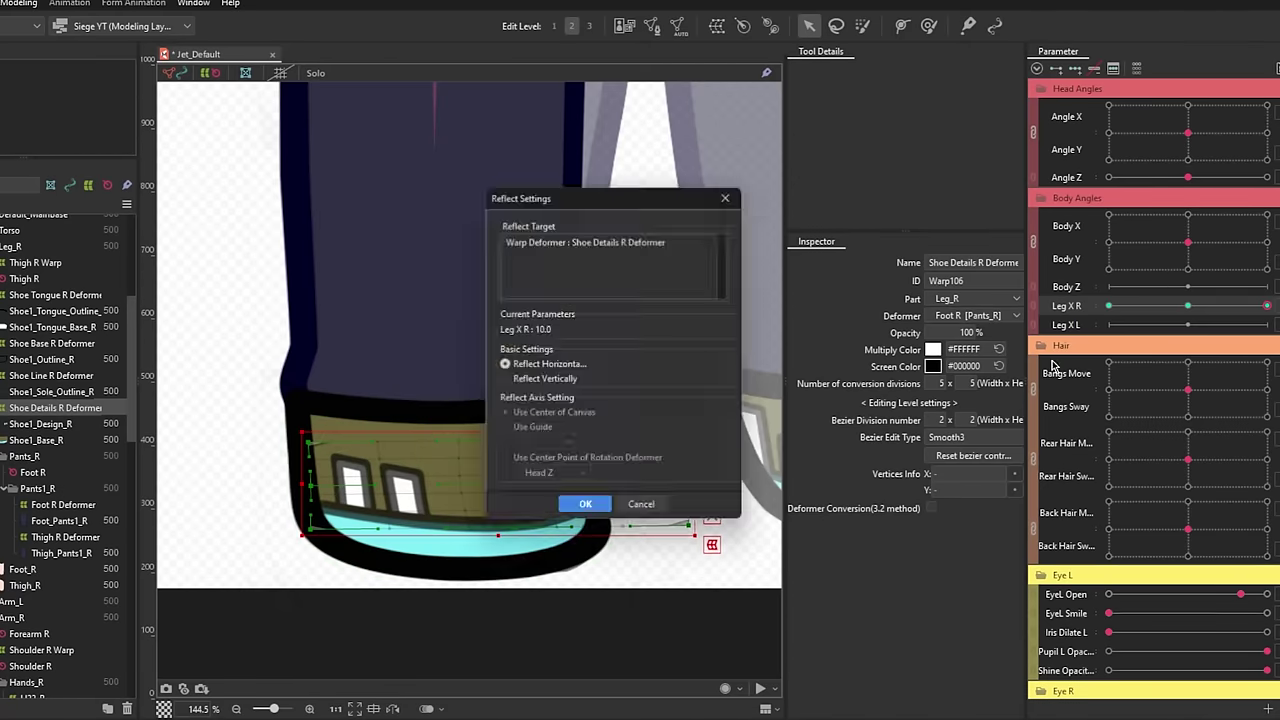
key("Return")
Slant the Shoe Tongue R Deformer at Leg X R 10 using a temporary warp with 2 by 2 divisions.
right_click(1232, 305)
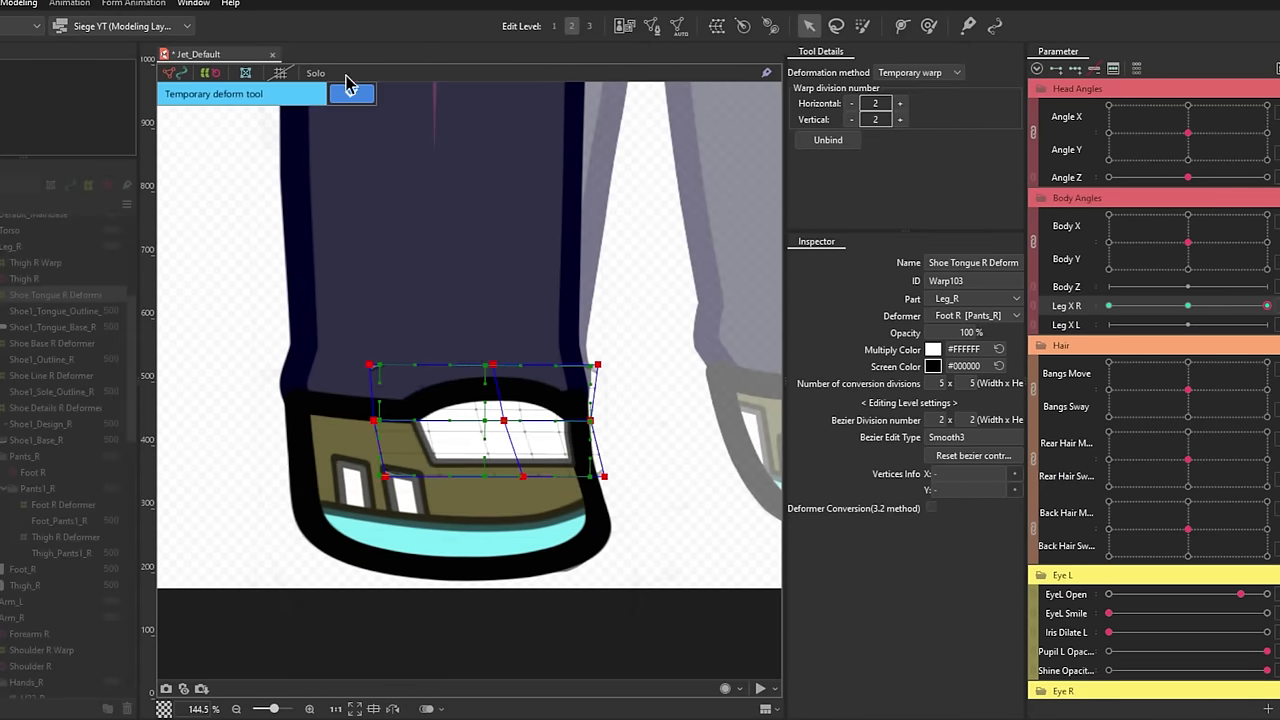
left_click(351, 93)
Test the right leg's bending with the Leg R parameter, return it to its default and clear the selection.
scroll(329, 580, "down", 5)
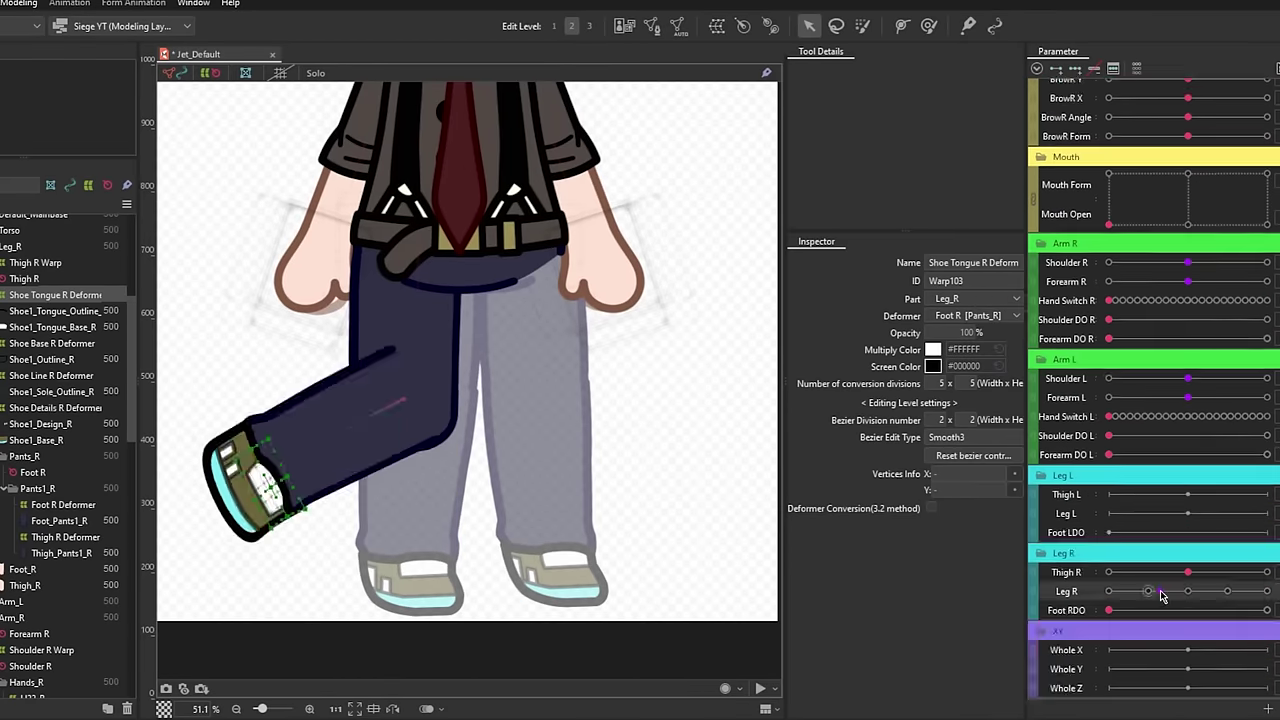
left_click_drag(1162, 596, 1200, 570)
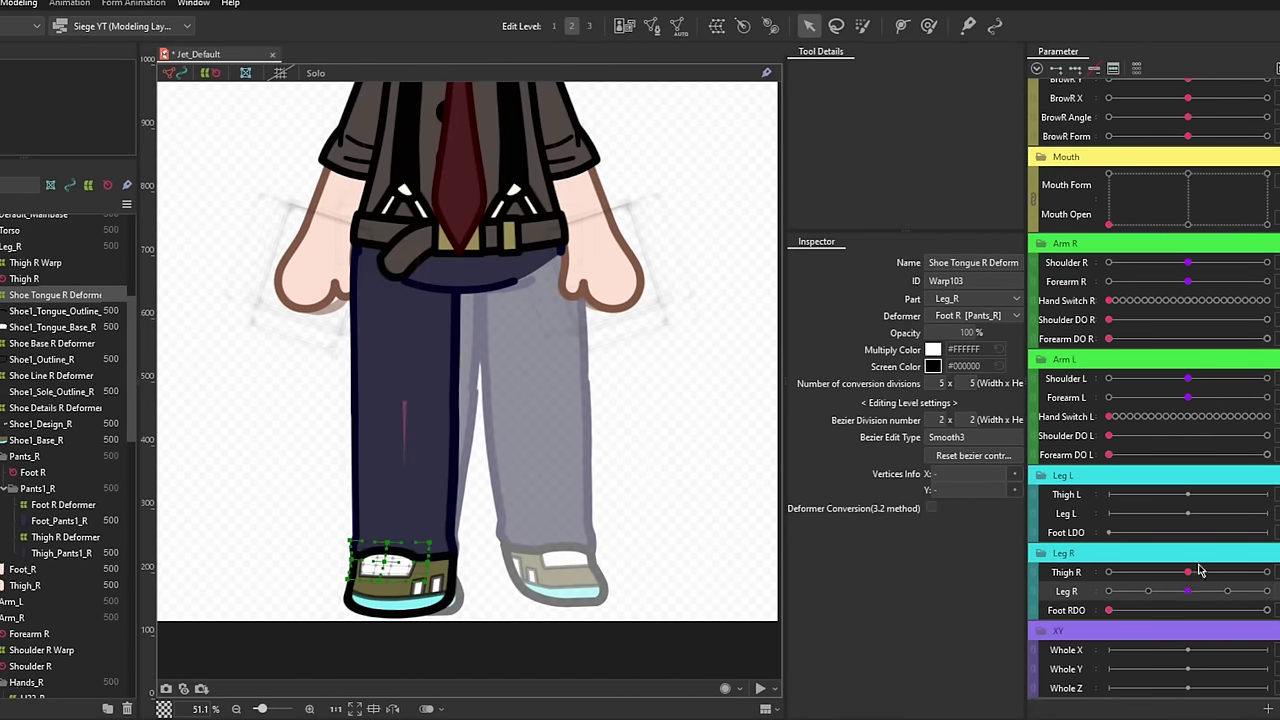
scroll(1200, 570, "up", 10)
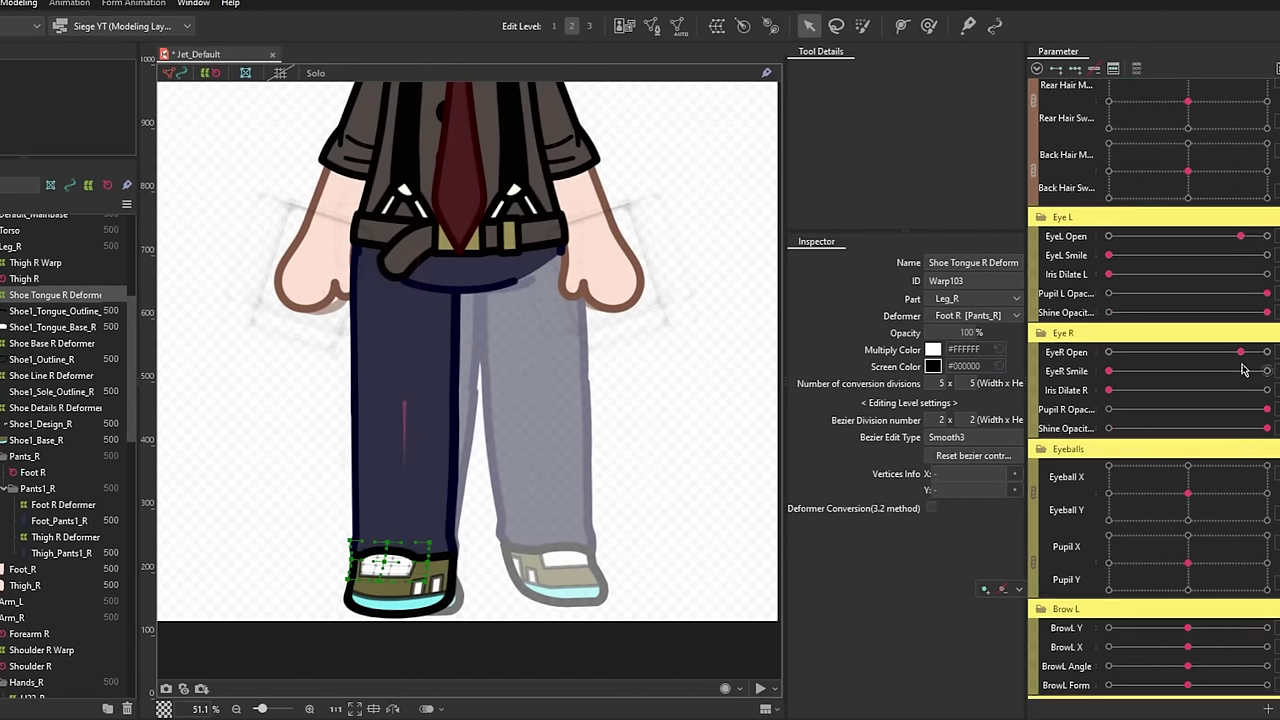
left_click(590, 647)
scroll(473, 588, "down", 6)
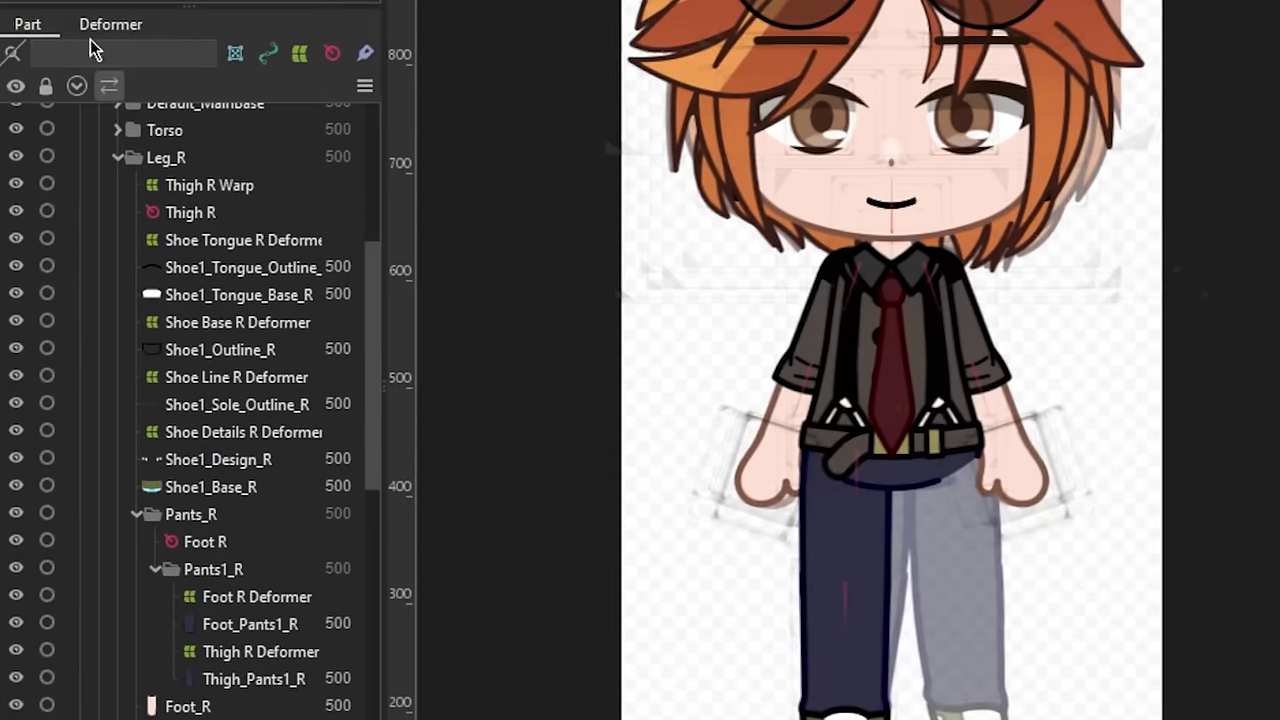
Select the Thigh R Warp in the deformer hierarchy, unlink Body X from Body Y, and add three key forms on Body X.
left_click(110, 24)
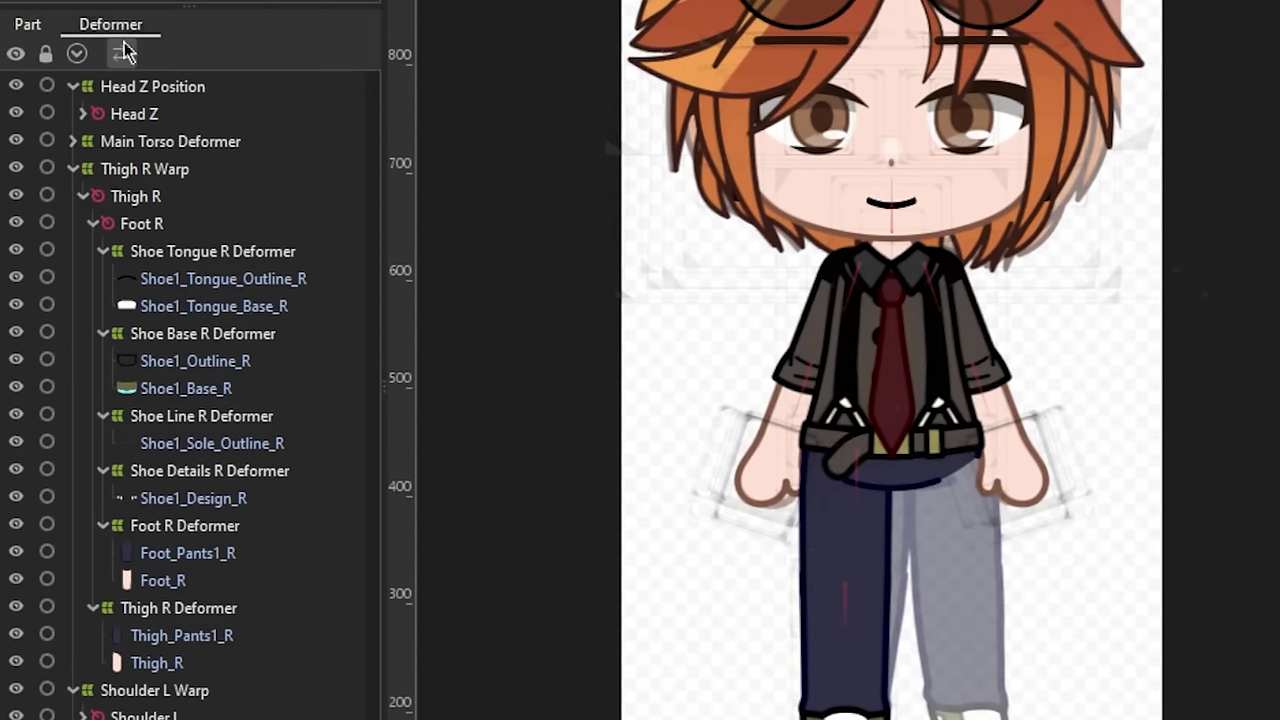
left_click(125, 173)
scroll(904, 495, "up", 6)
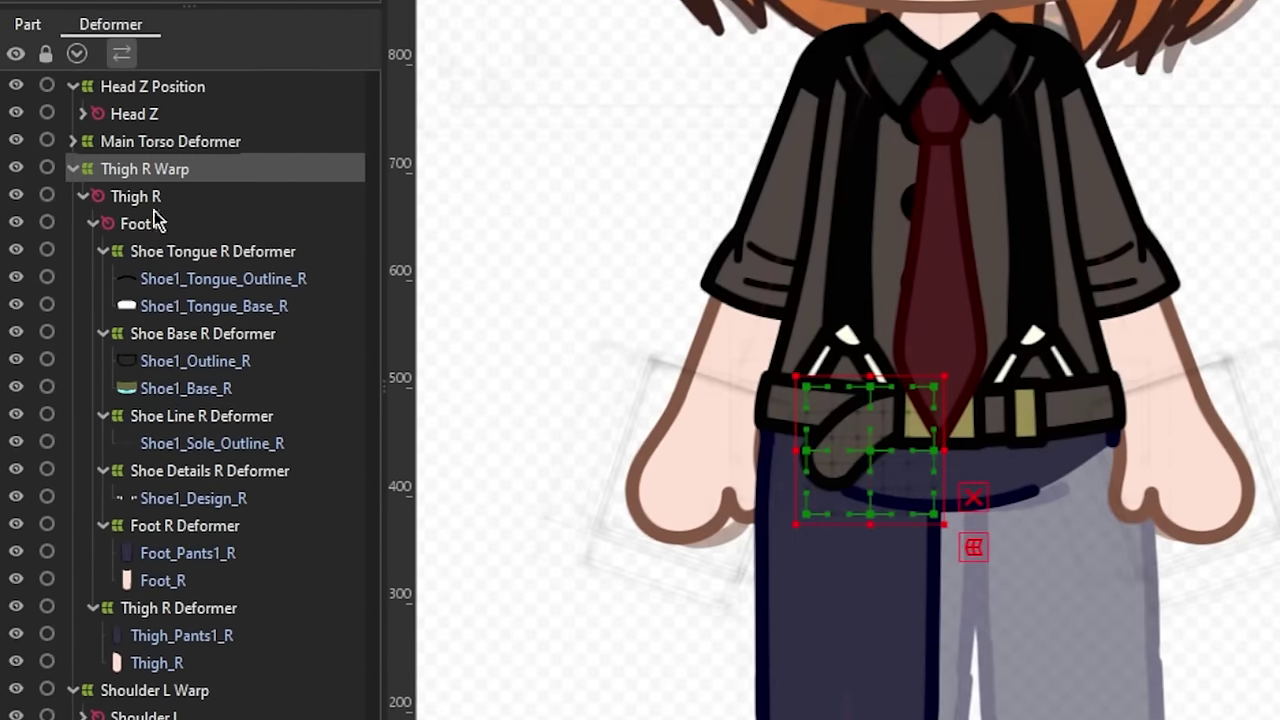
left_click(73, 169)
scroll(864, 221, "down", 3)
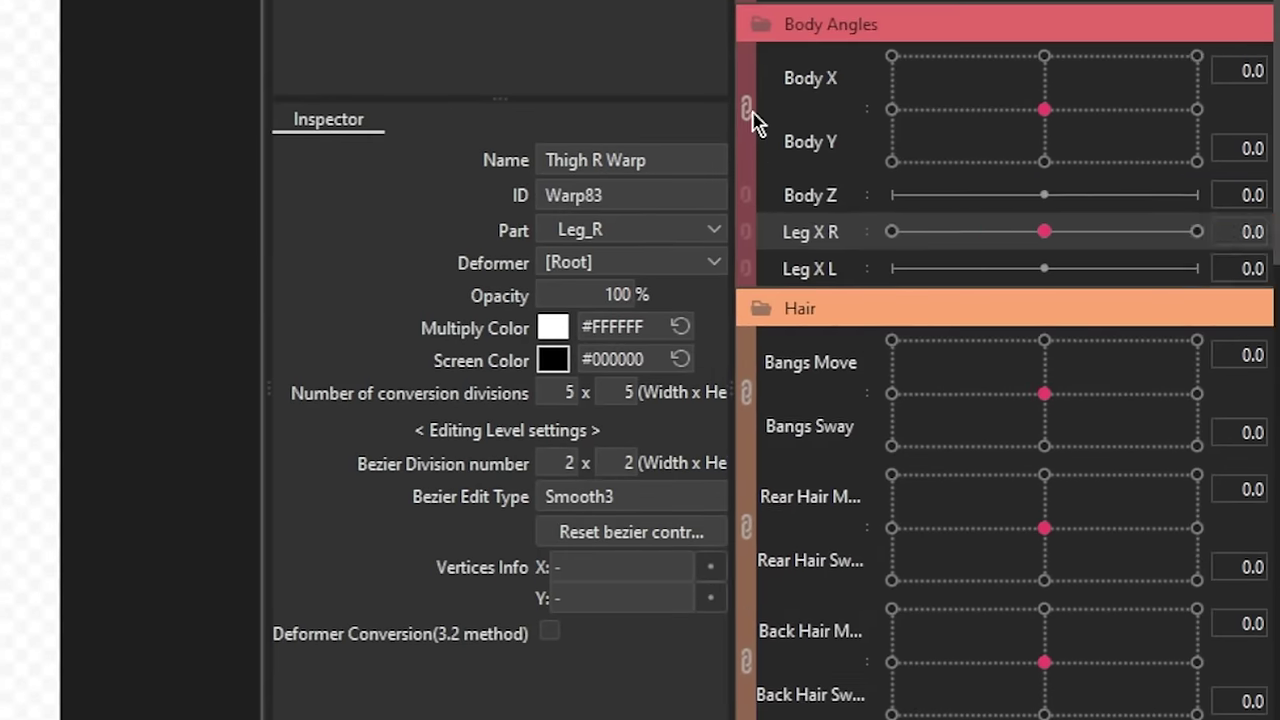
left_click(751, 110)
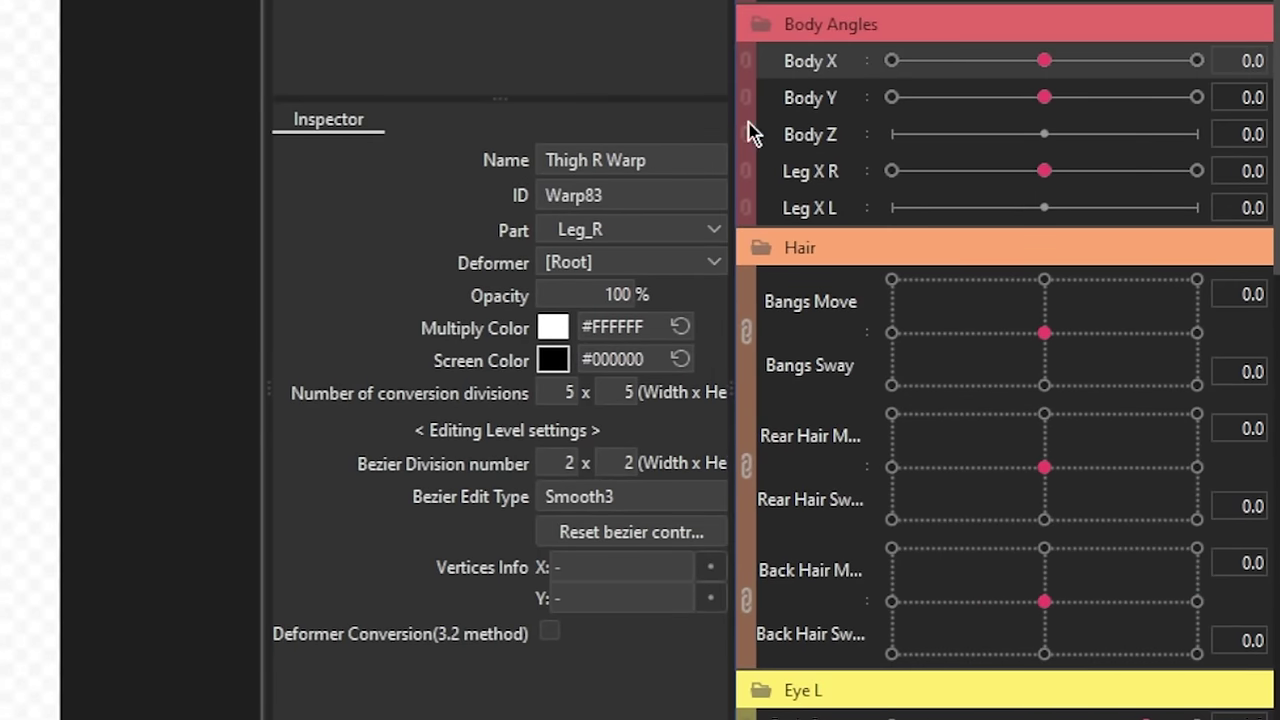
left_click(1001, 24)
Shift and slant the Thigh R Warp at Body X 10 with the Distortion method so the right leg follows the hips.
left_click_drag(1044, 60, 1197, 60)
scroll(251, 386, "up", 4)
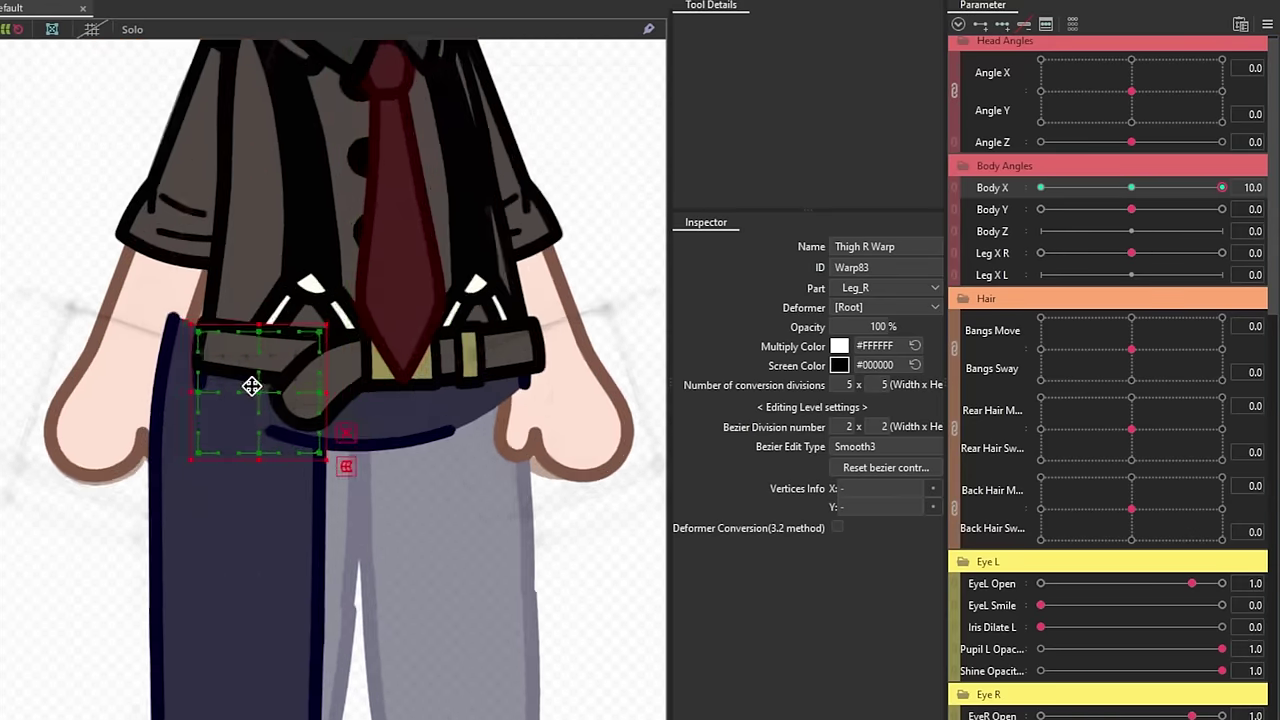
scroll(251, 350, "down", 2)
key("ctrl+t")
left_click(823, 29)
left_click(798, 114)
scroll(270, 340, "down", 5)
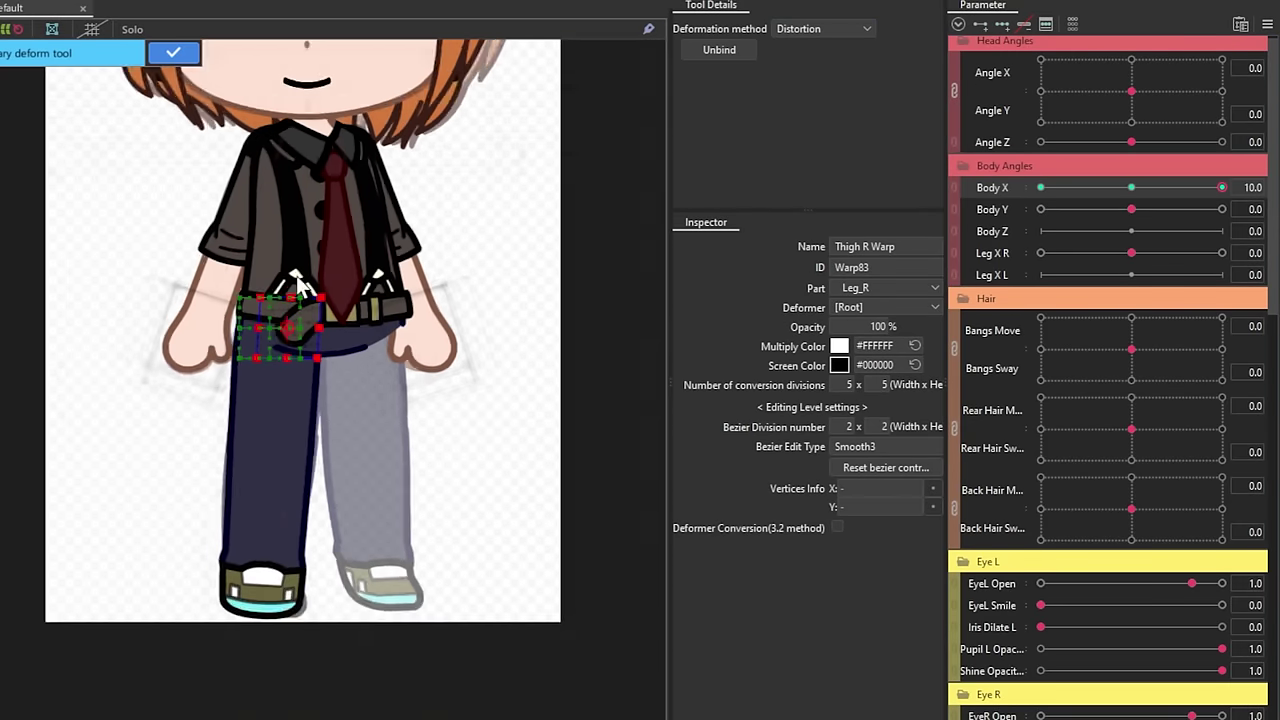
scroll(315, 287, "up", 3)
Shift the Thigh R Warp at Body X -10 with the Distortion method to match the hips turned the other way.
left_click_drag(1222, 187, 1041, 188)
key("ctrl+t")
scroll(249, 330, "up", 3)
left_click(823, 29)
left_click(798, 114)
left_click_drag(271, 321, 253, 321)
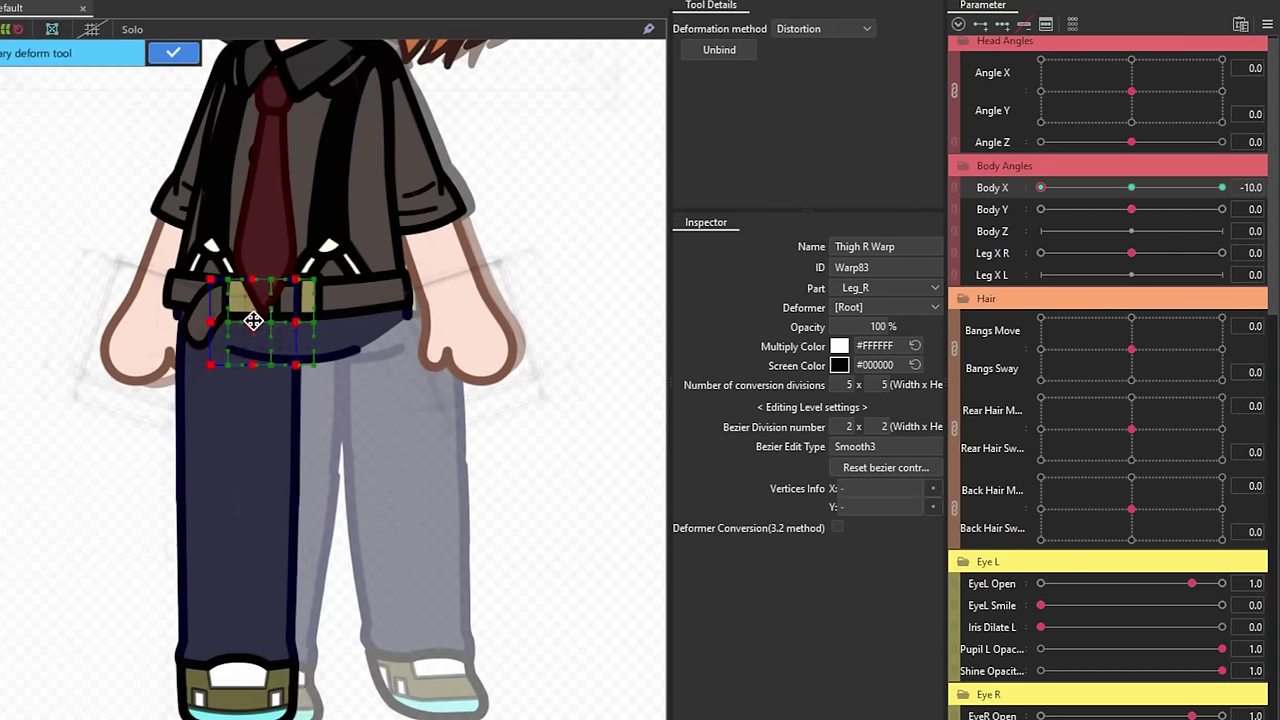
scroll(246, 337, "down", 2)
left_click(173, 53)
scroll(215, 322, "down", 3)
Return Body X to 0 and add three key forms on Body Y for the Thigh R Warp.
left_click_drag(1041, 187, 1131, 188)
left_click(1001, 24)
left_click_drag(1131, 209, 1180, 219)
left_click(1131, 209)
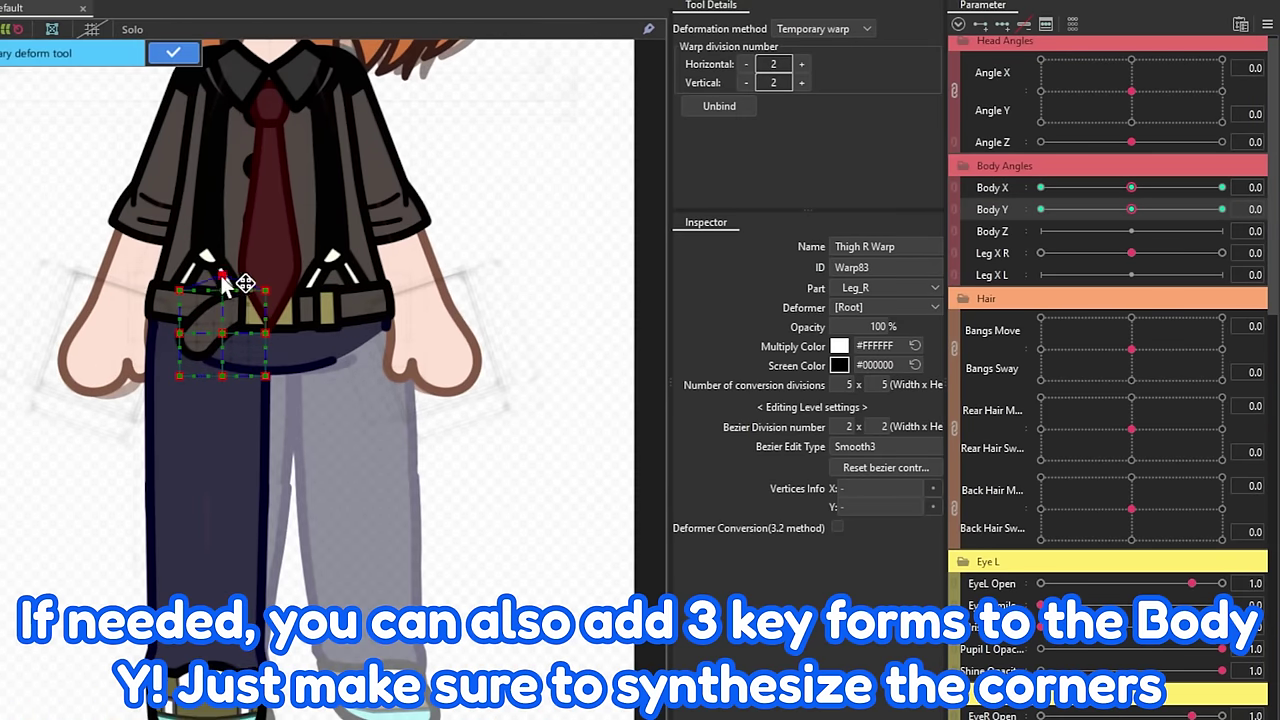
Bend the middle of the Thigh R Warp slightly upward at Body Y 10 using a temporary warp with 2 by 2 divisions.
left_click_drag(1131, 209, 1240, 211)
scroll(218, 310, "up", 3)
left_click_drag(229, 316, 231, 308)
scroll(237, 311, "down", 3)
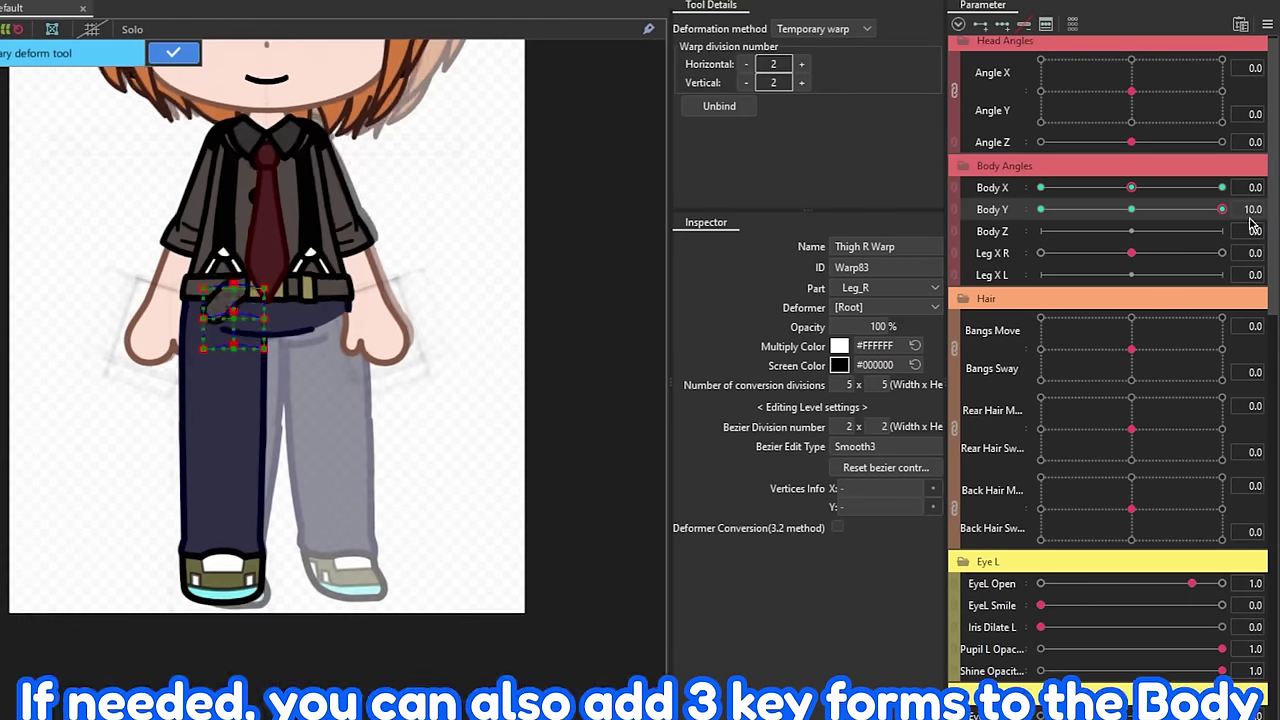
left_click_drag(1222, 209, 1248, 212)
left_click(173, 53)
Bend the middle of the Thigh R Warp downward at Body Y -10, refine it with Distortion, and return Body Y to 0.
left_click(1041, 209)
key("ctrl+t")
scroll(232, 318, "up", 3)
left_click_drag(236, 261, 236, 277)
left_click_drag(236, 382, 236, 392)
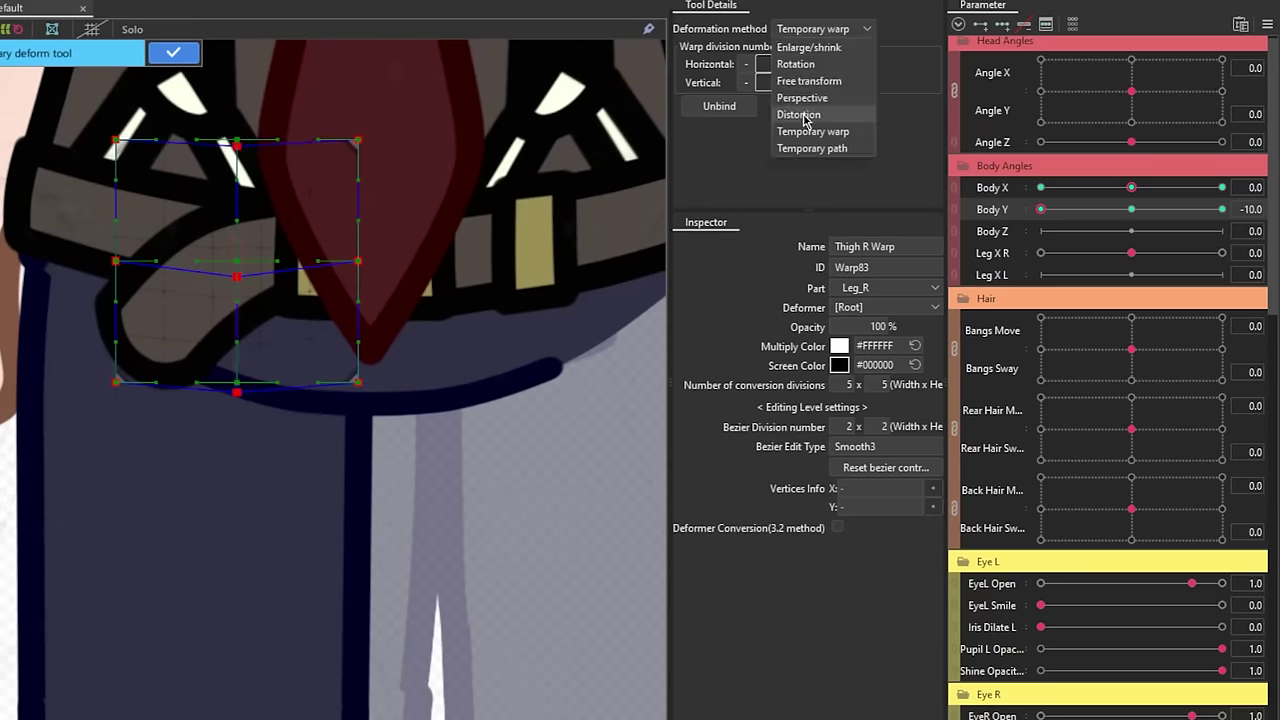
left_click(804, 116)
scroll(262, 245, "down", 5)
left_click(992, 209)
left_click_drag(1041, 209, 1222, 212)
left_click(173, 53)
left_click(1131, 209)
Link Body X and Body Y again, test the combined leg movement, and clear the selection.
scroll(403, 533, "down", 3)
left_click(954, 187)
mouse_move(1131, 216)
left_mouse_down()
mouse_move(1198, 207)
mouse_move(1151, 218)
left_mouse_up()
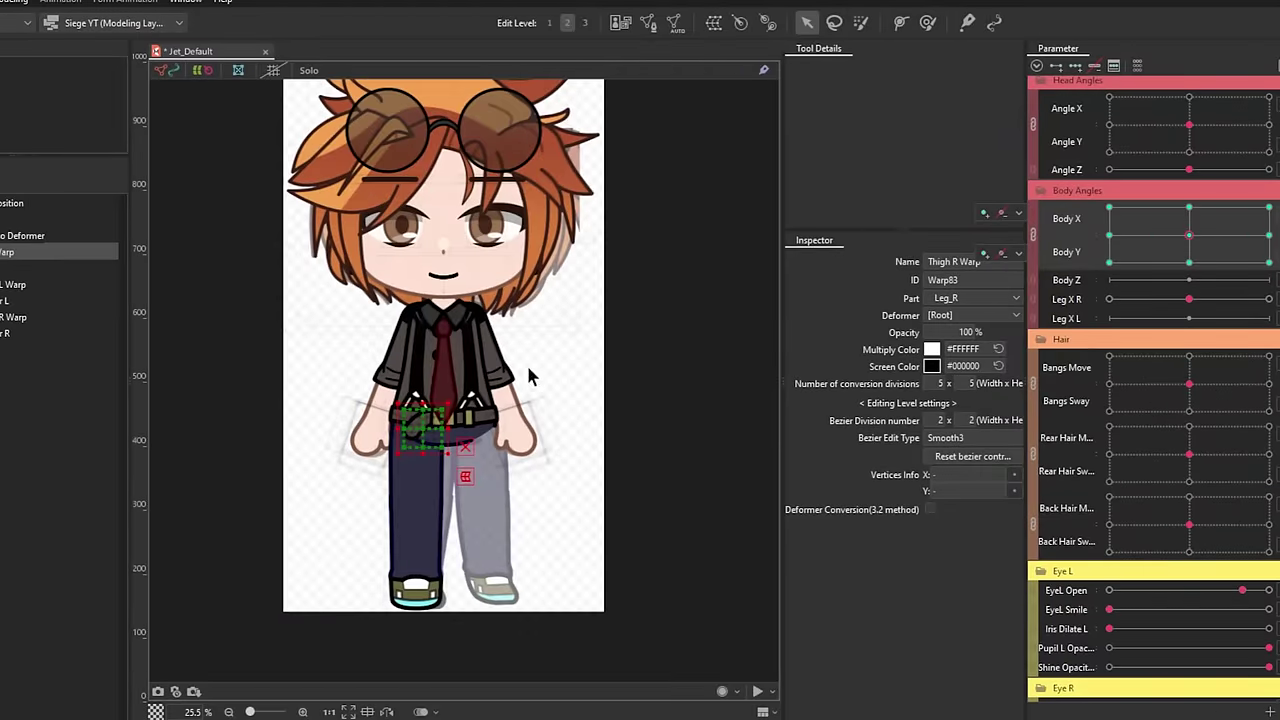
scroll(530, 376, "up", 3)
left_click(648, 518)
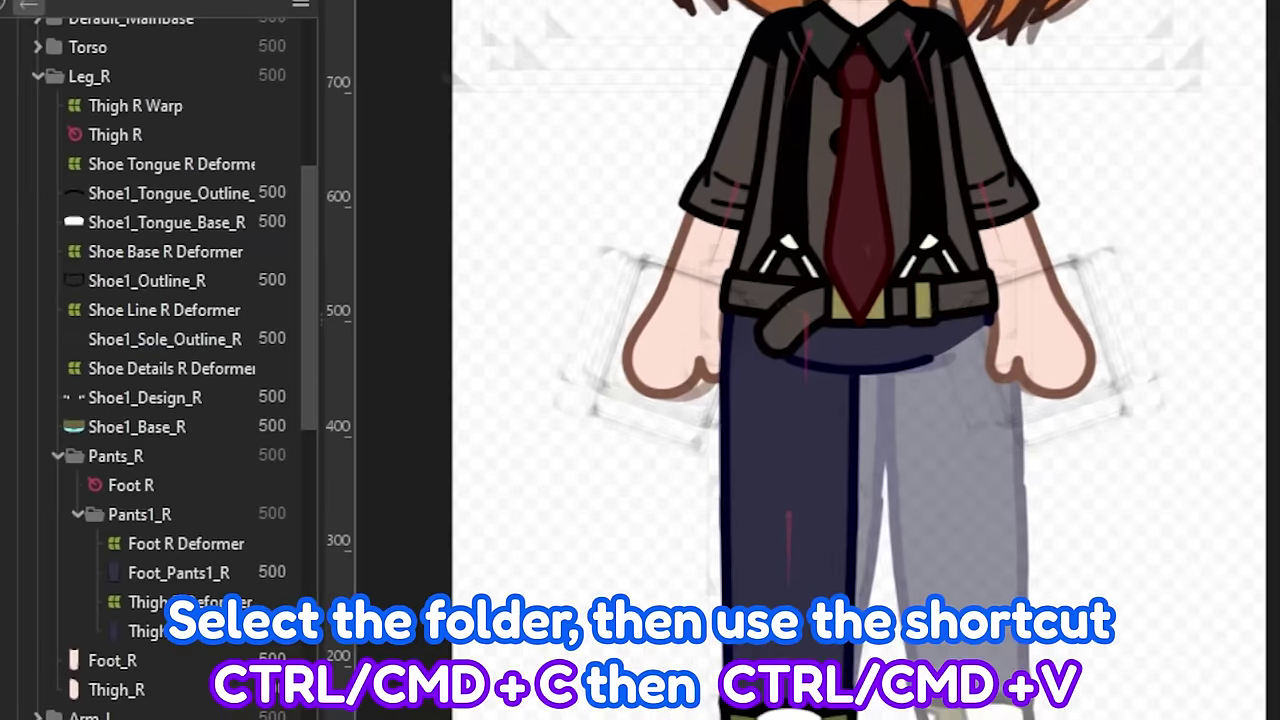
Copy the Leg_R folder with its child objects and paste it into the Body folder.
left_click(38, 77)
left_click(40, 131)
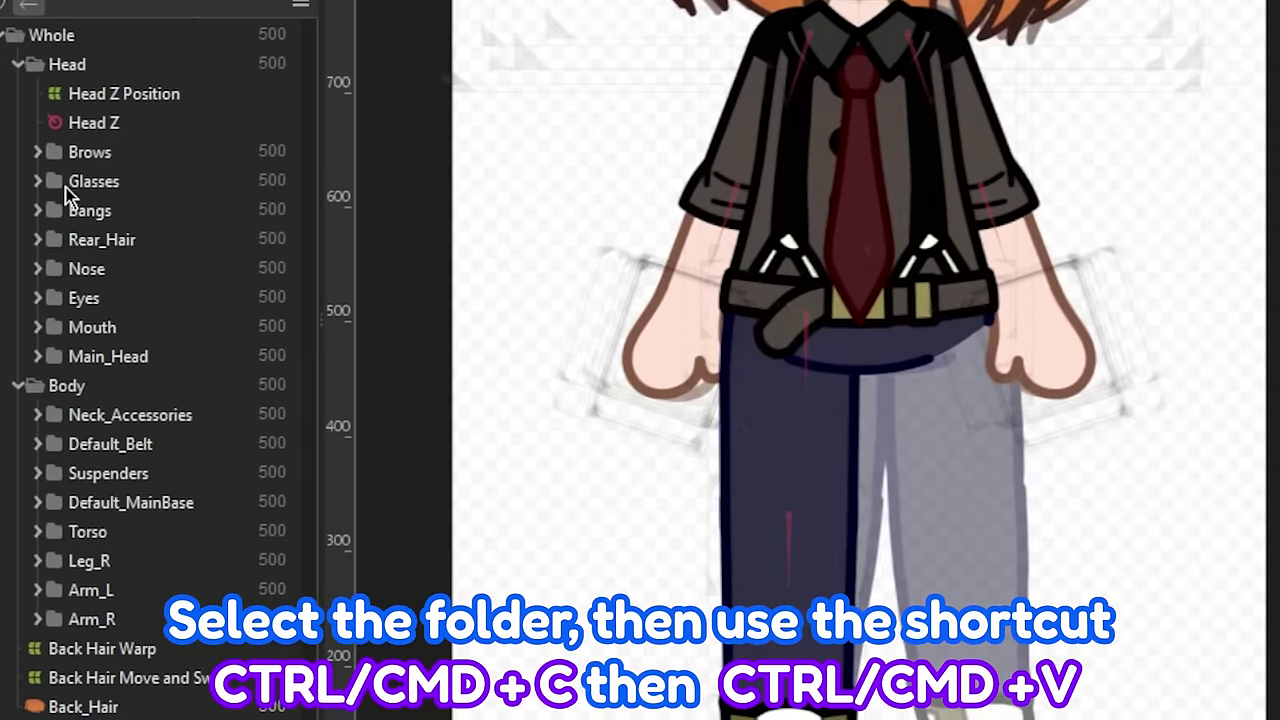
left_click(84, 561)
key("ctrl+c")
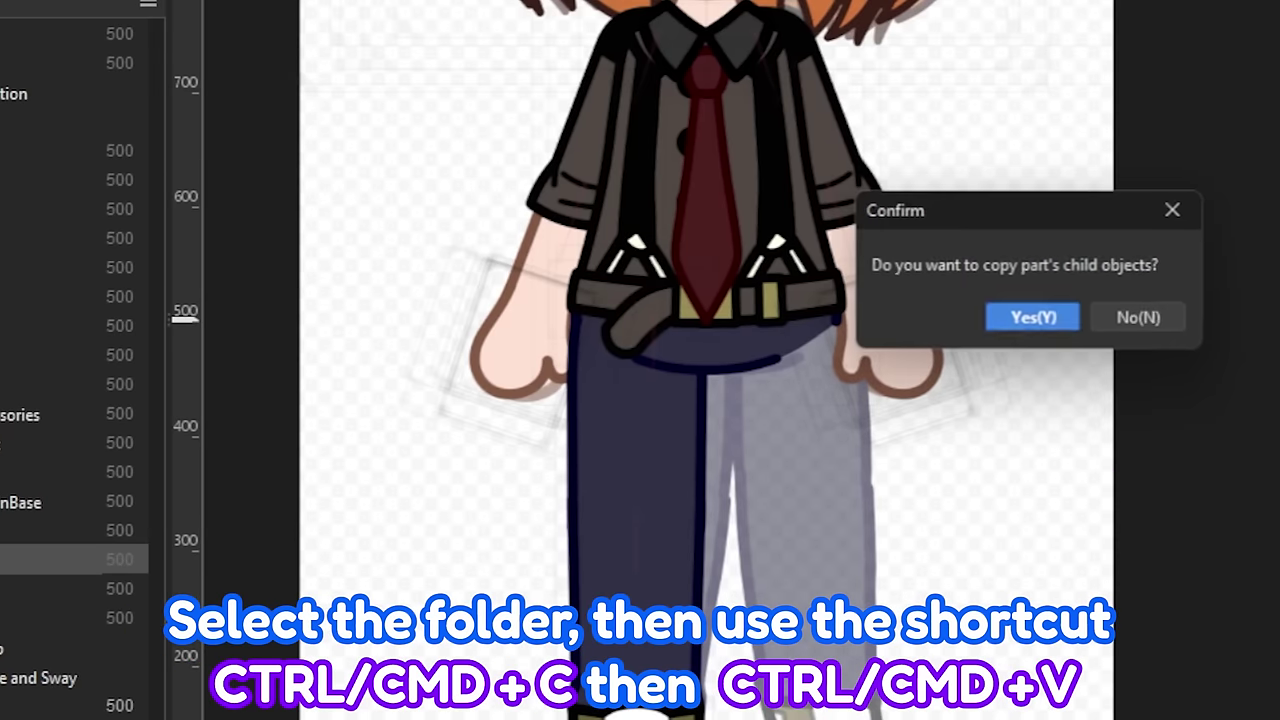
left_click(1050, 315)
left_click(86, 374)
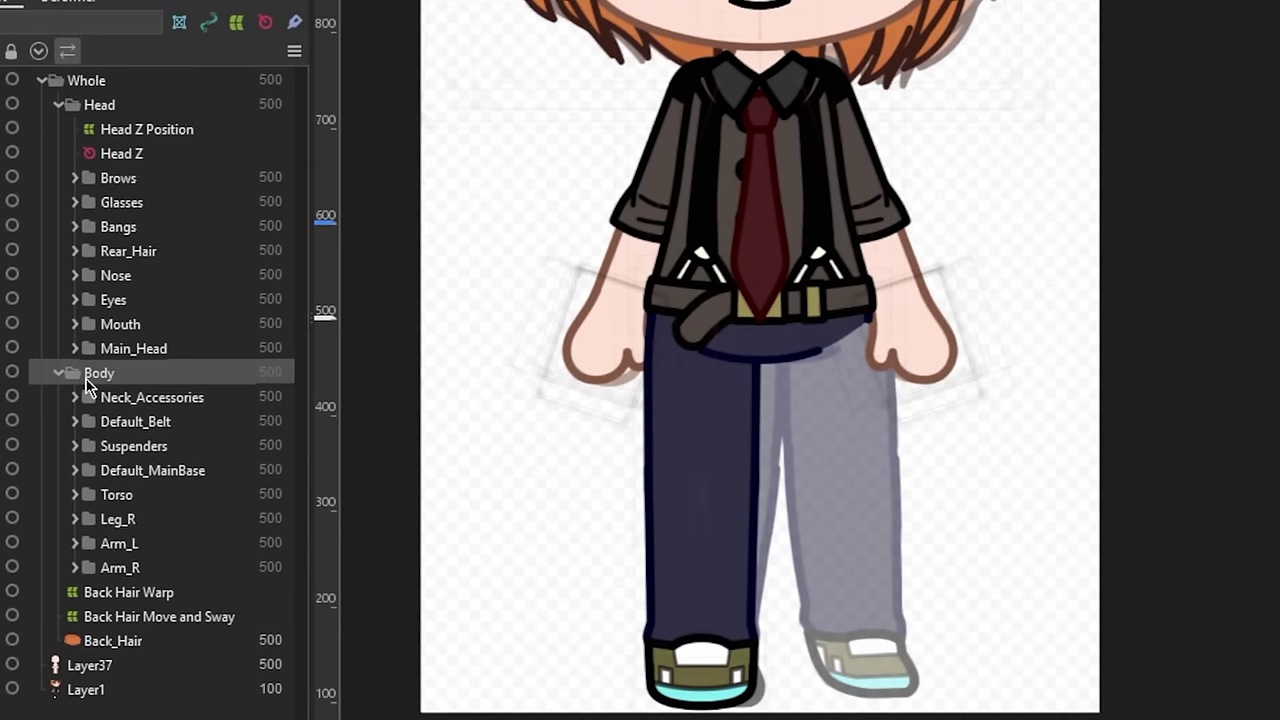
key("ctrl+v")
Delete the temporary position adjustment deformer and reselect all objects of the pasted leg from Thigh R Warp to Thigh_R.
scroll(160, 209, "down", 2)
left_click(171, 170)
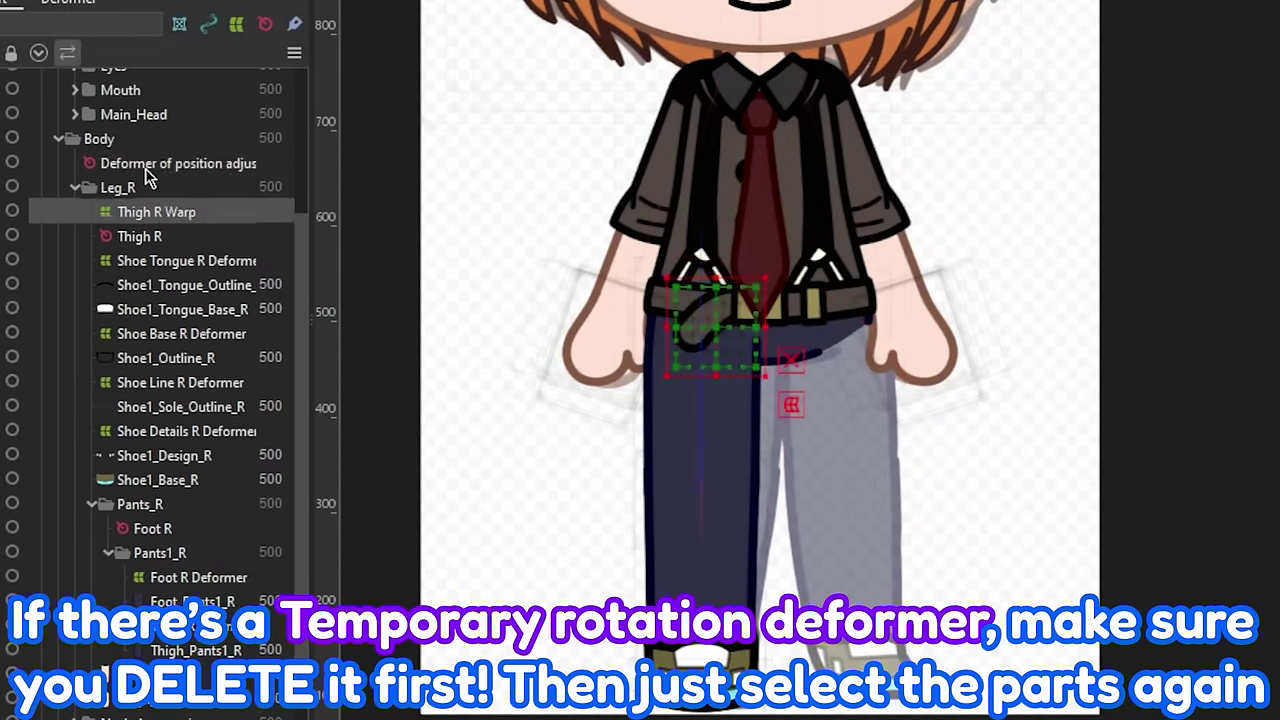
key("Delete")
left_click(140, 674, "shift")
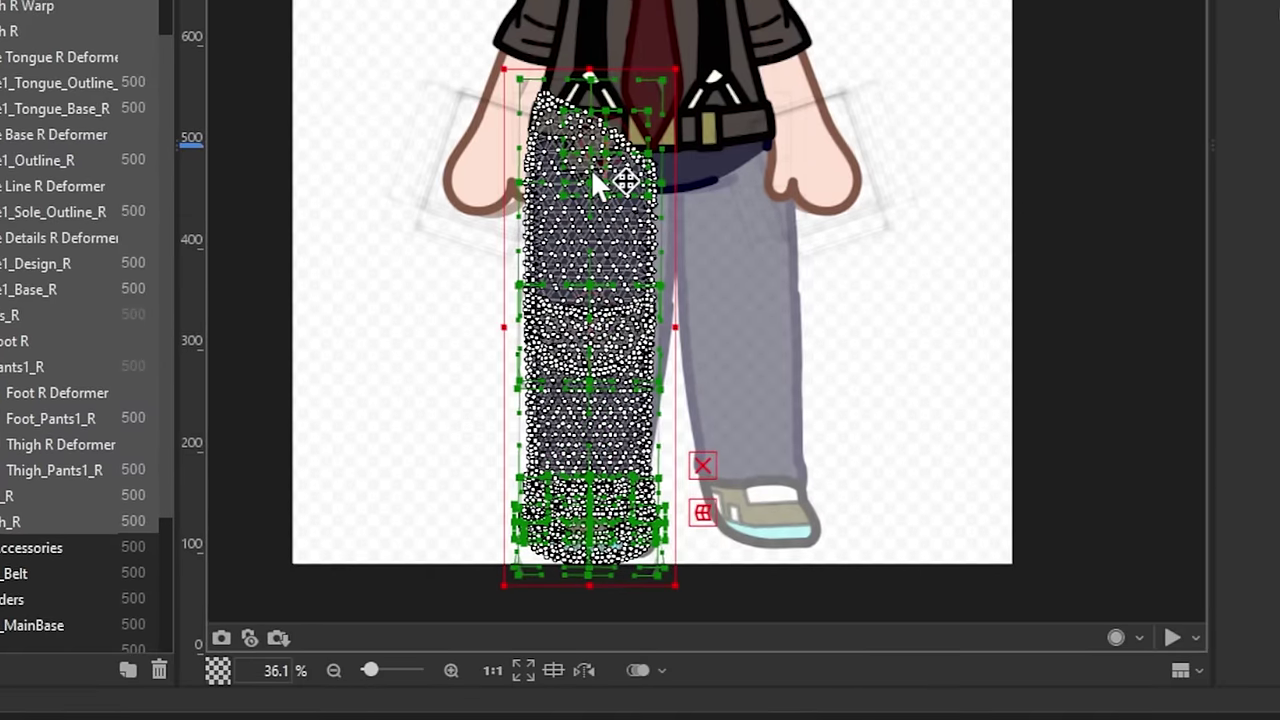
Reflect the pasted leg horizontally, including the Body X, Thigh R, Leg R and Leg X R parameters, and test its body movement.
right_click(591, 168)
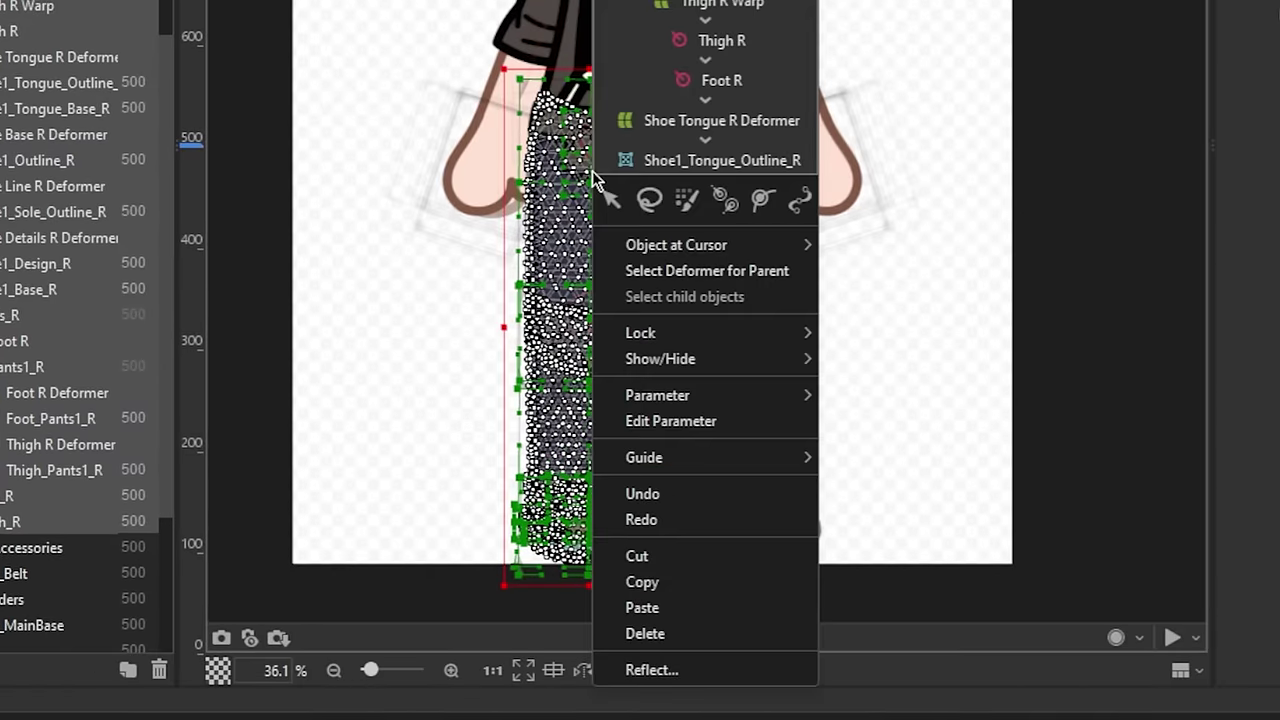
left_click(745, 670)
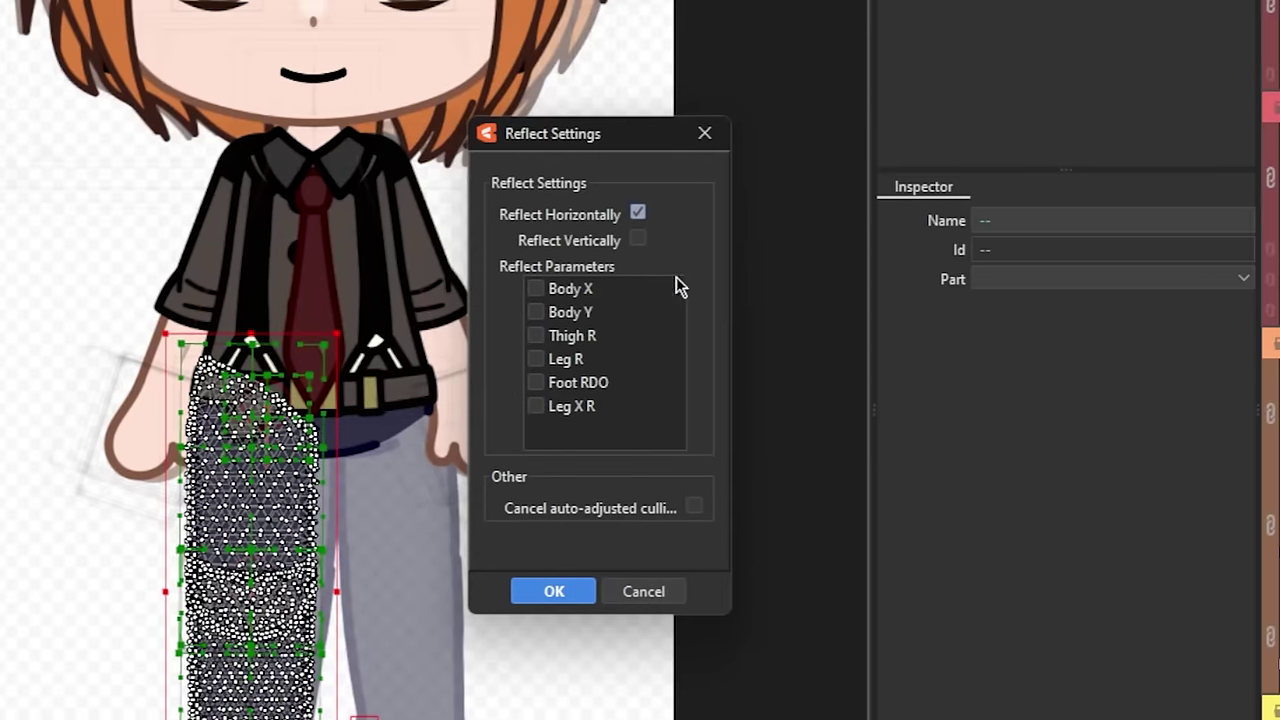
left_click(534, 291)
left_click(535, 336)
left_click(536, 359)
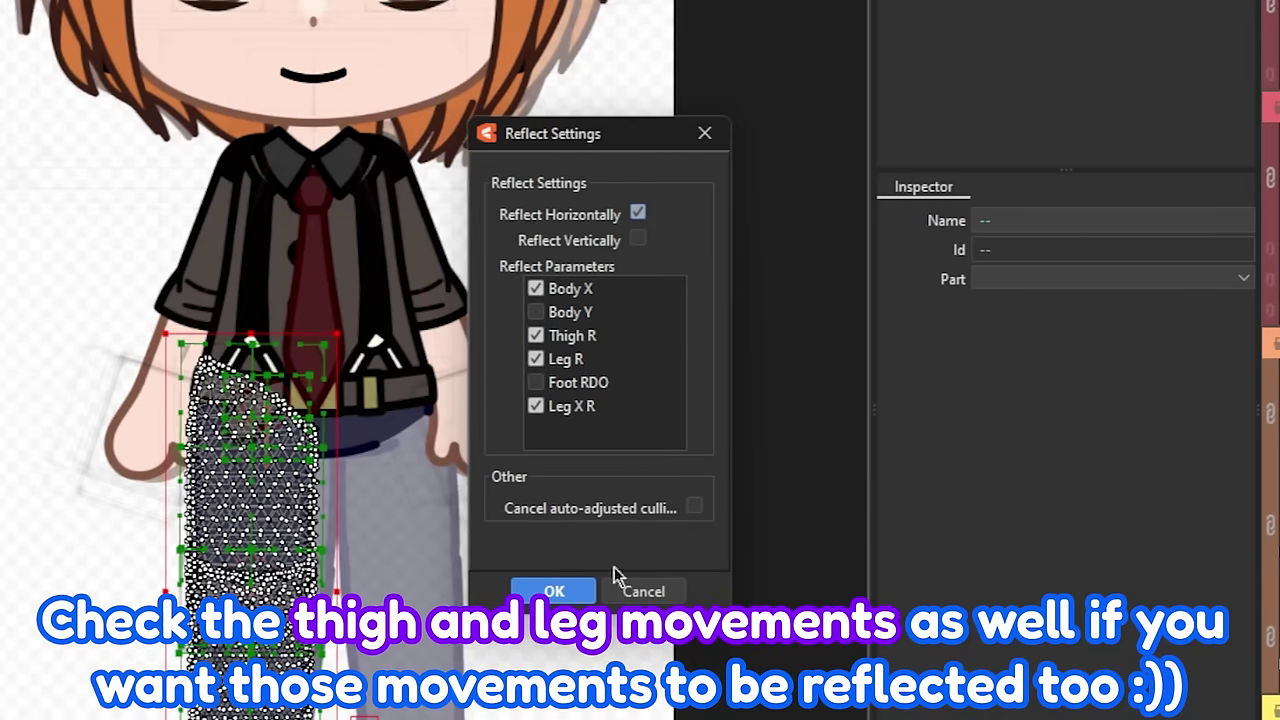
left_click(556, 591)
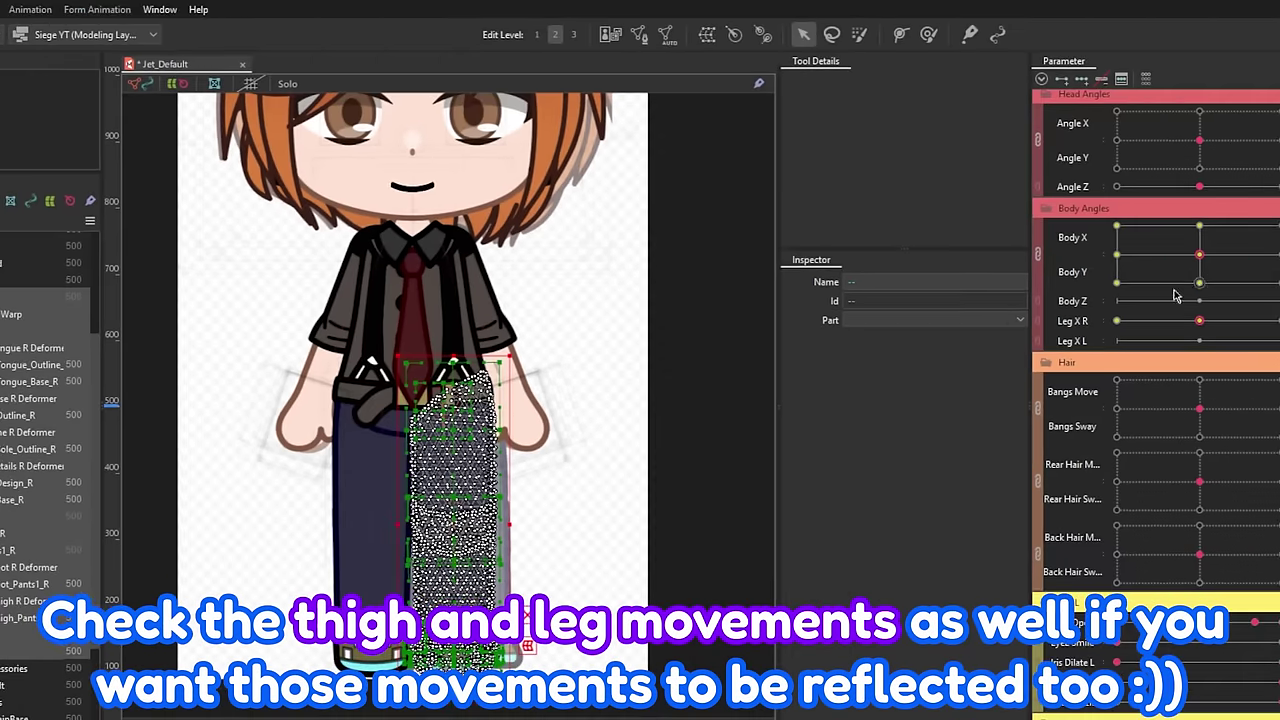
mouse_move(1200, 255)
left_mouse_down()
mouse_move(1174, 224)
mouse_move(1279, 240)
mouse_move(1214, 266)
left_mouse_up()
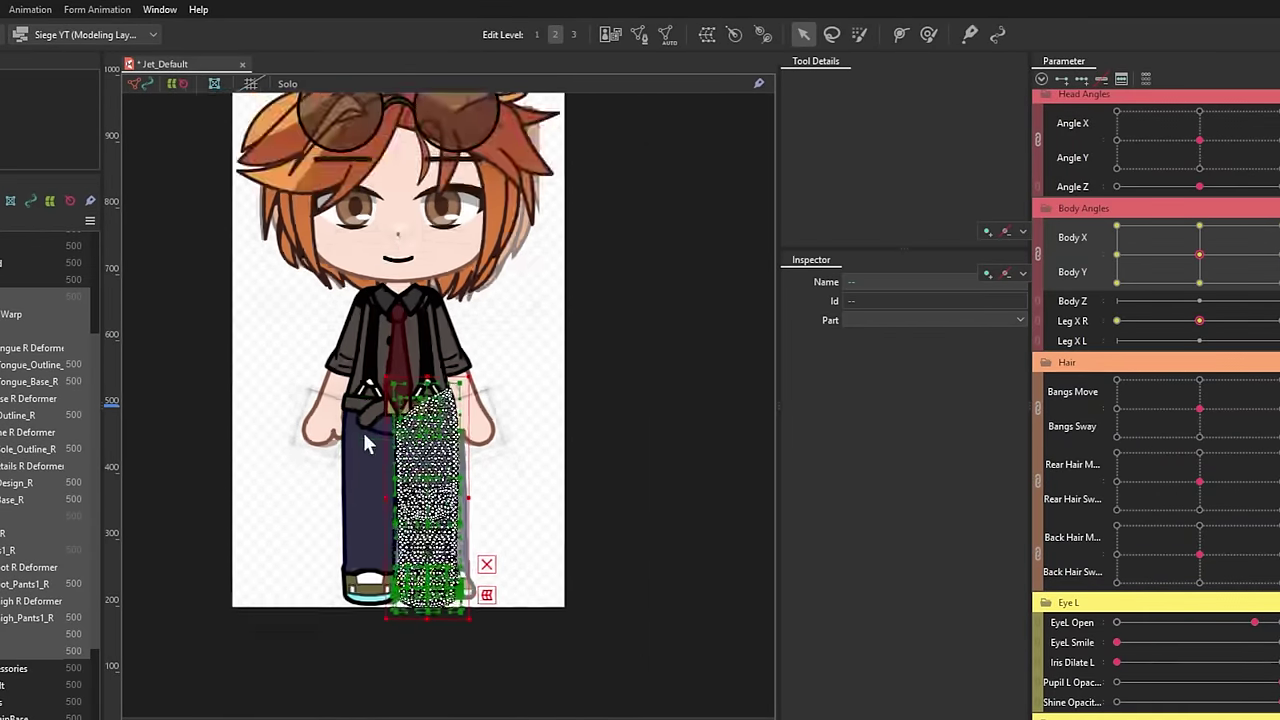
Change the reflected leg's parameter from Leg X R to Leg X L and test the movement.
mouse_move(1199, 322)
left_mouse_down()
mouse_move(1125, 326)
mouse_move(1199, 323)
left_mouse_up()
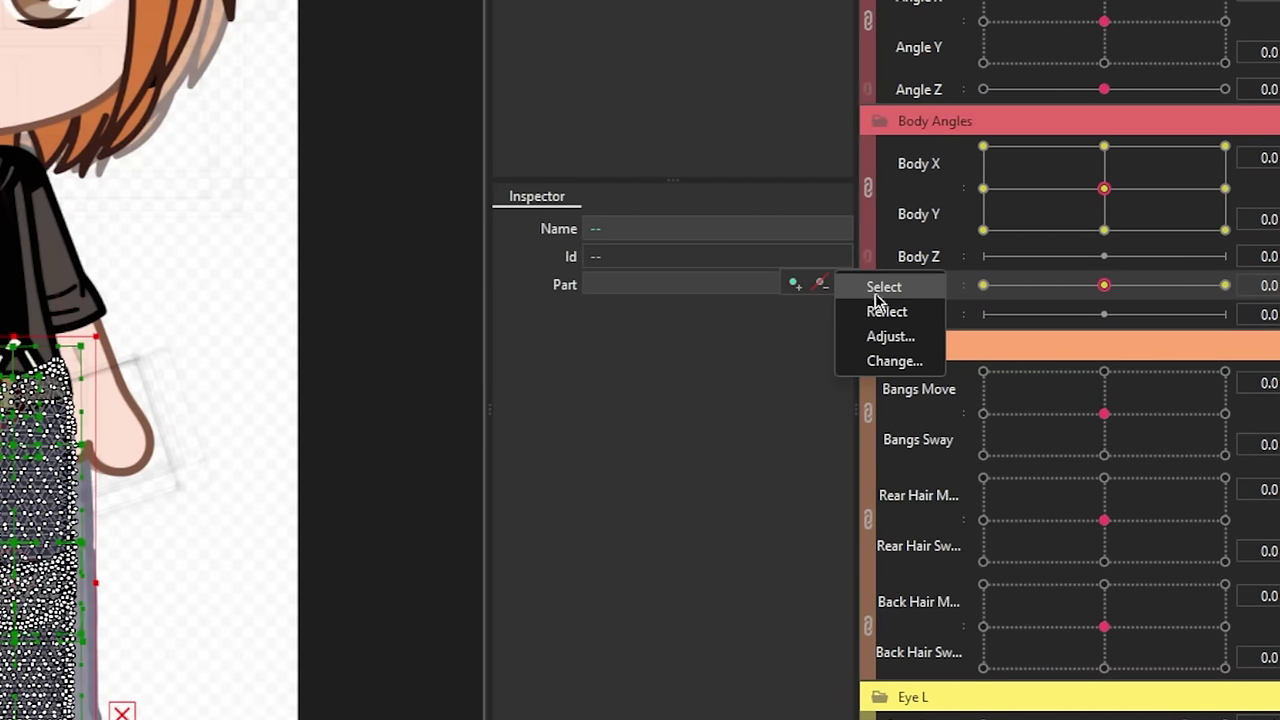
left_click(895, 361)
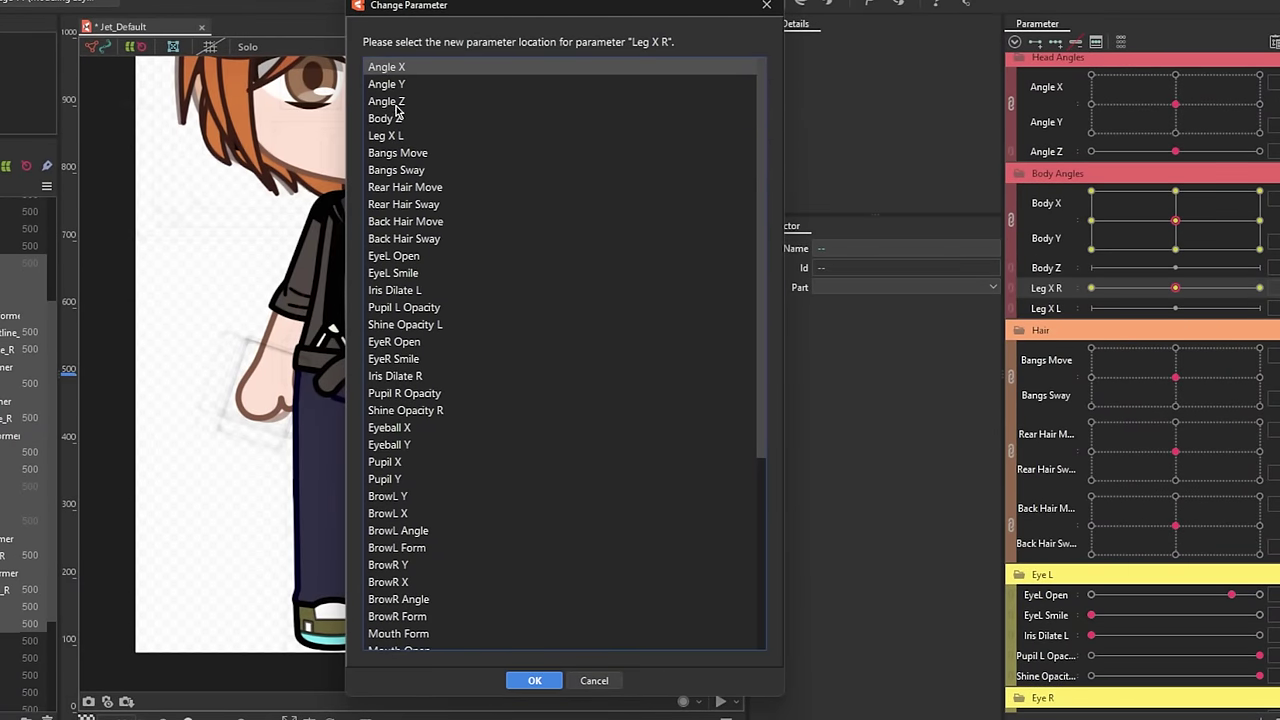
left_click(400, 140)
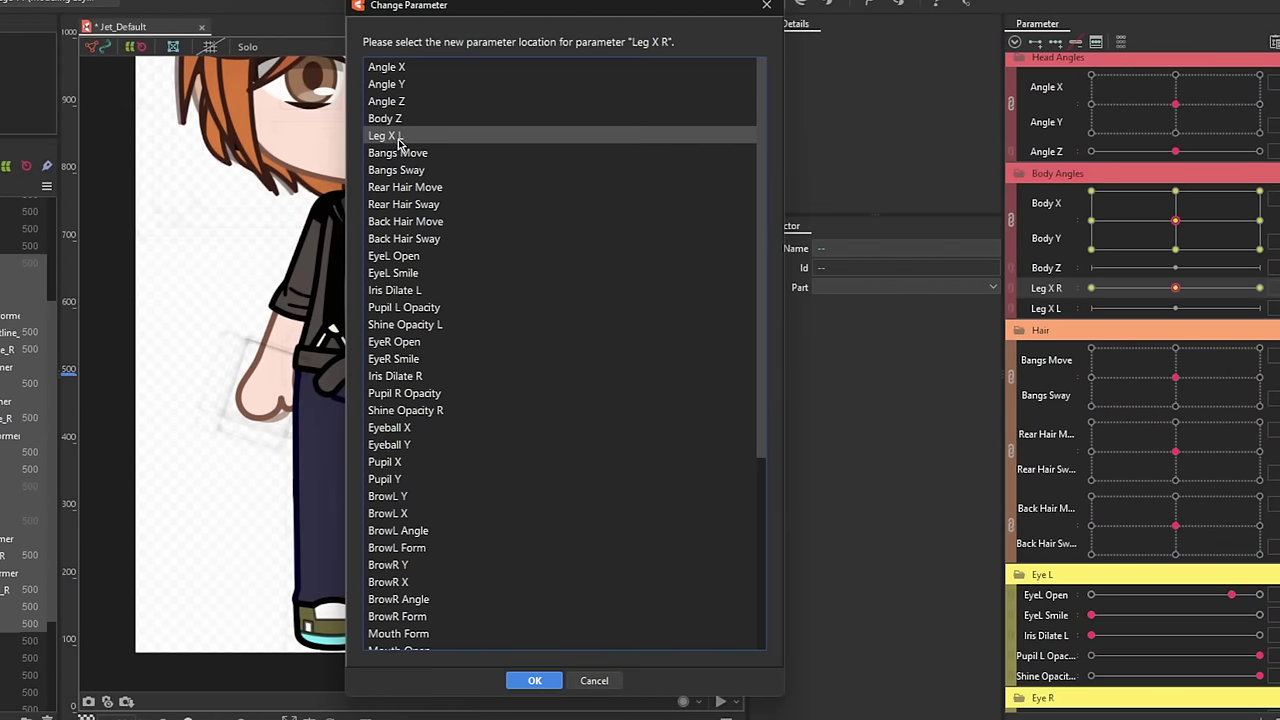
left_click(535, 681)
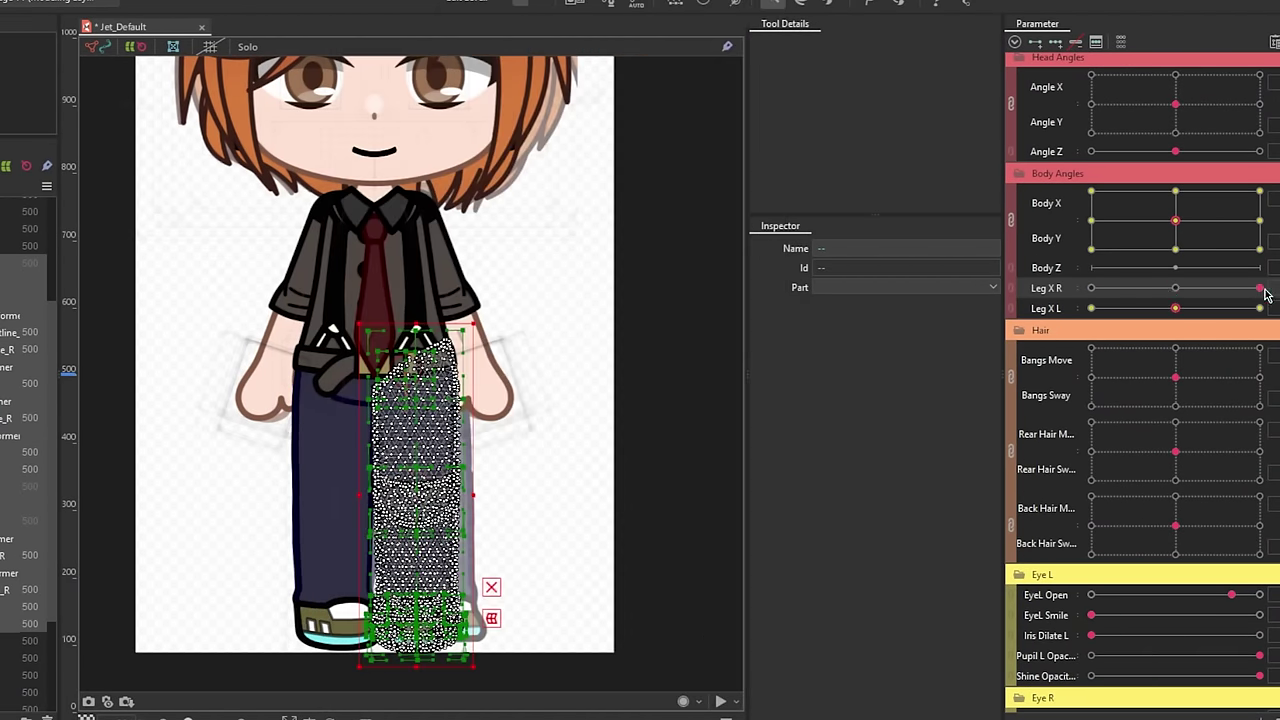
left_click_drag(1176, 308, 1229, 307)
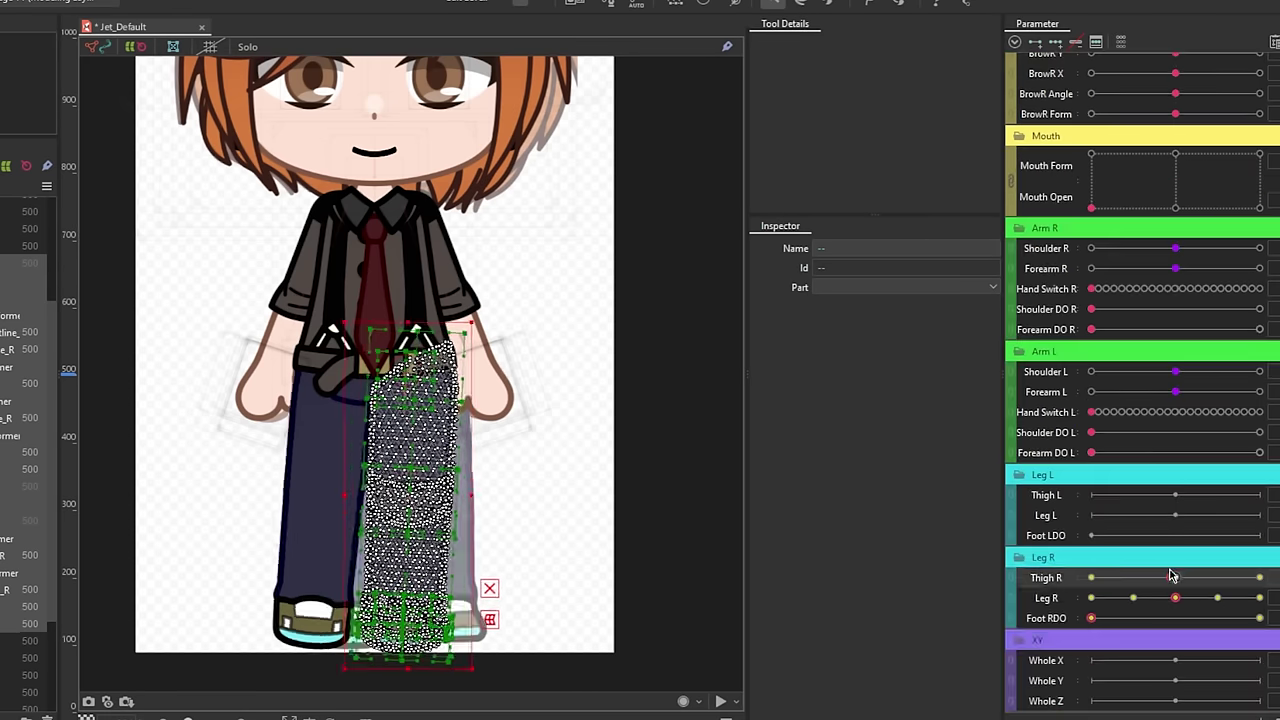
Change the reflected leg's parameters from Thigh R to Thigh L and from Leg R to Leg L.
left_click(1046, 578)
left_click(1030, 594)
left_click(395, 556)
left_click(545, 681)
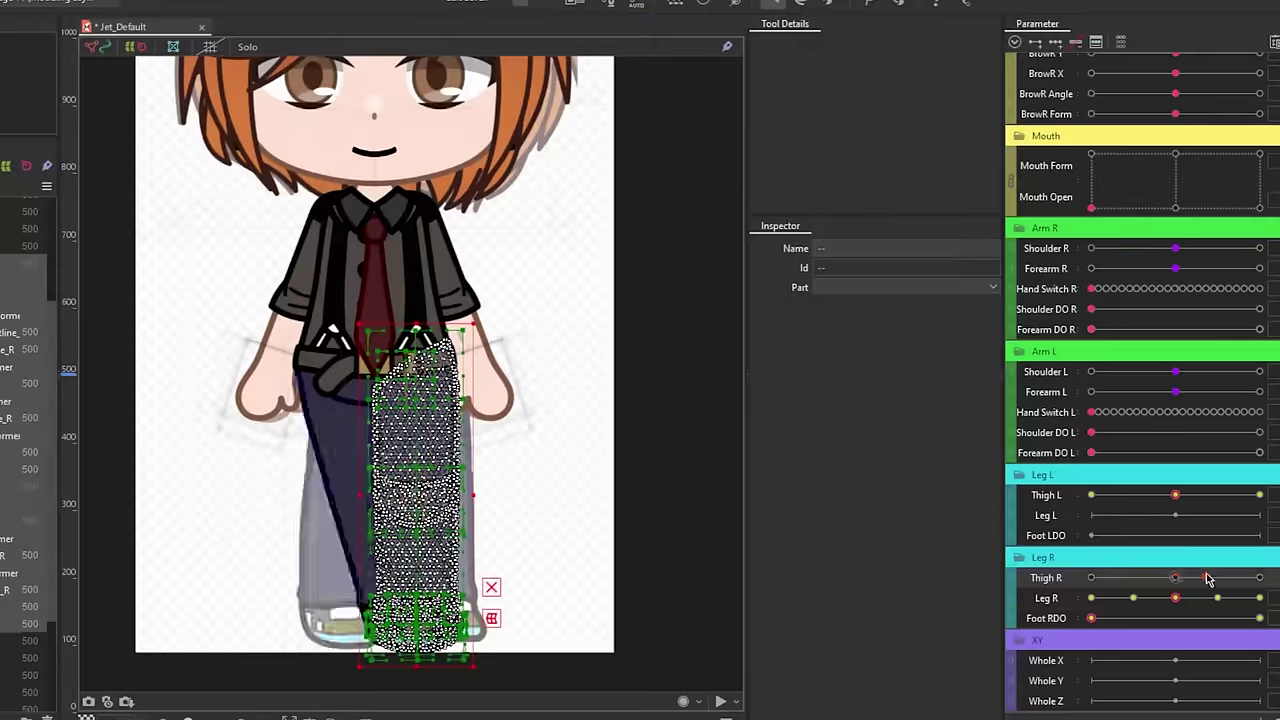
left_click(1046, 598)
left_click(1030, 615)
left_click(395, 556)
left_click(549, 681)
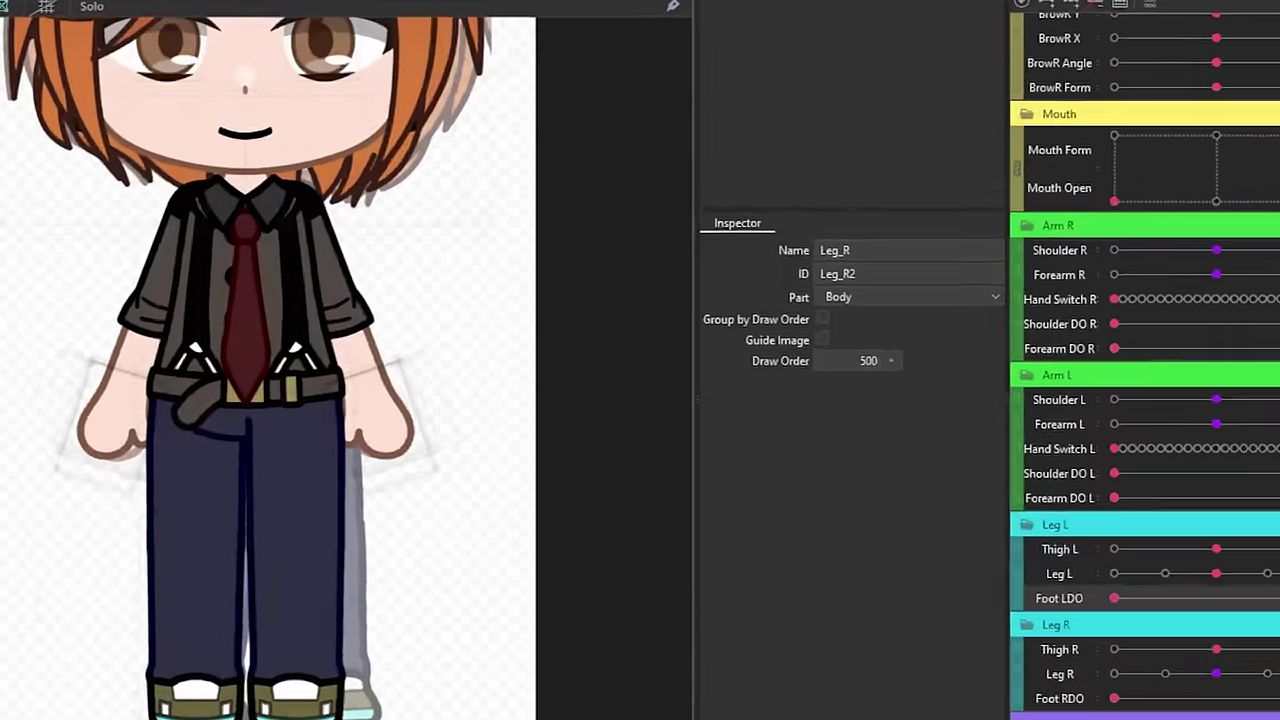
Rename the copied leg folder Leg_L and test the legs with the Body X, Body Y and Leg X R parameters.
type("Leg_L")
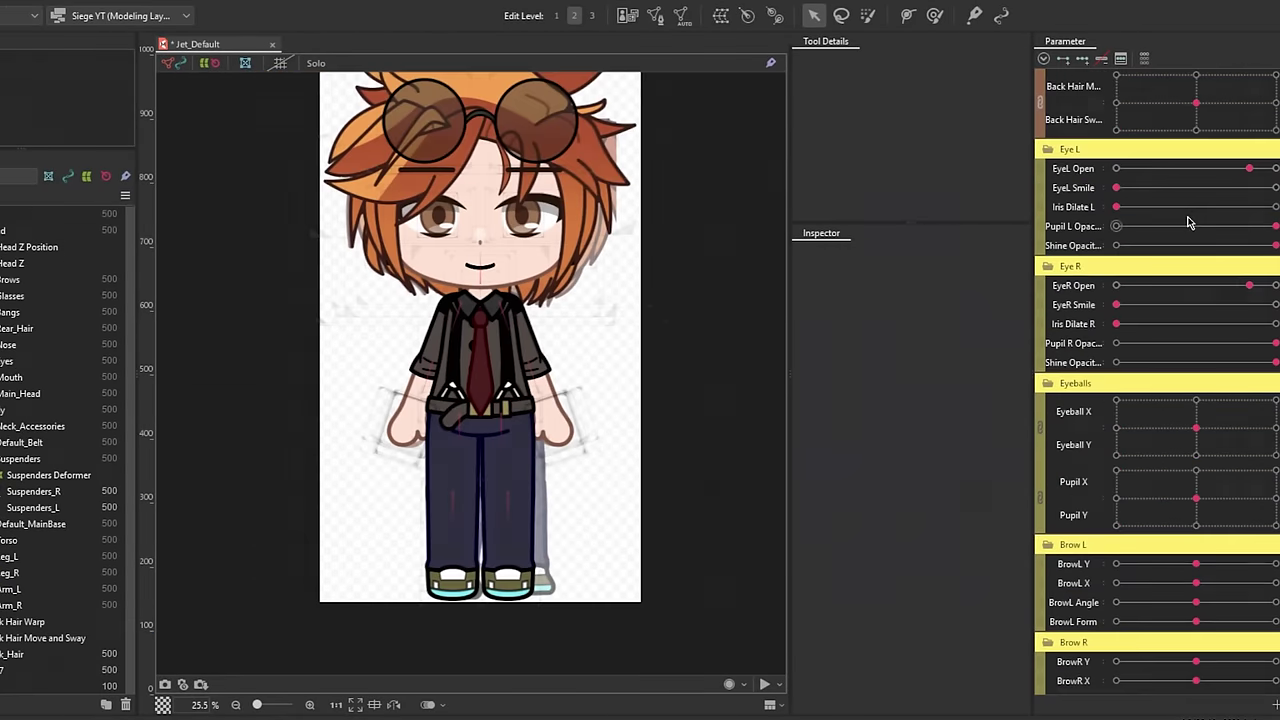
scroll(1188, 222, "up", 5)
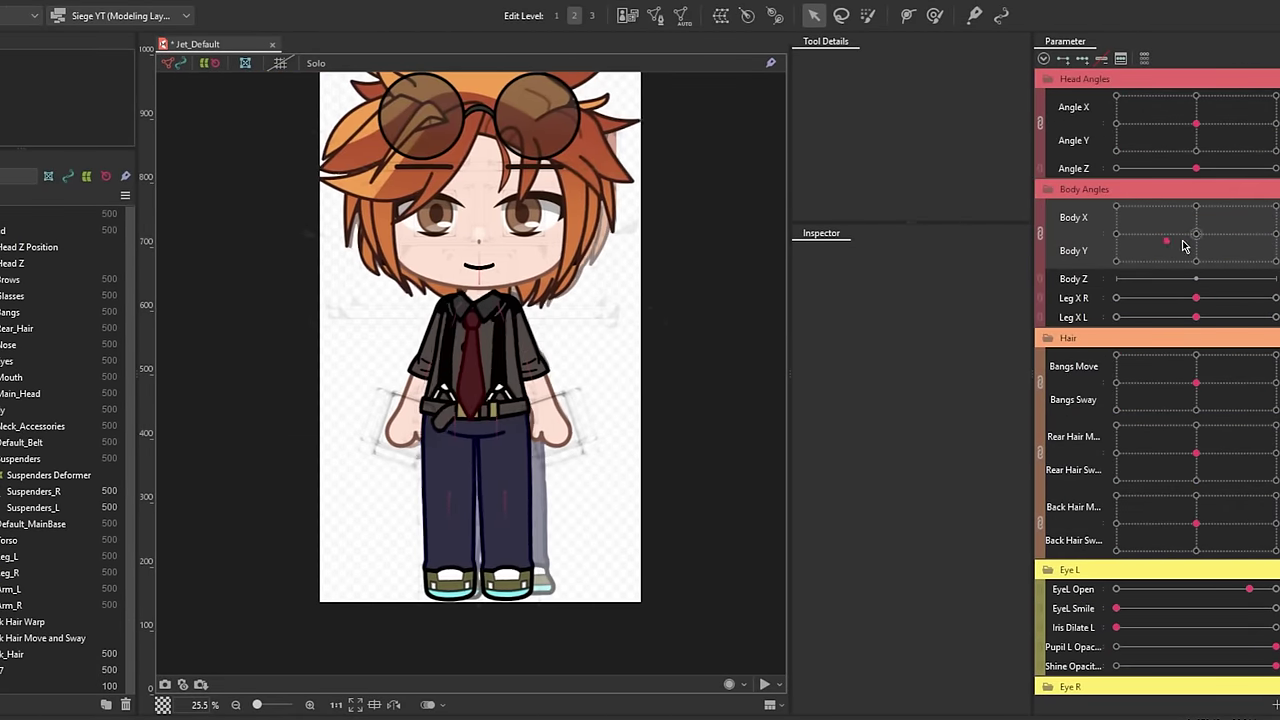
left_click_drag(1194, 300, 1148, 300)
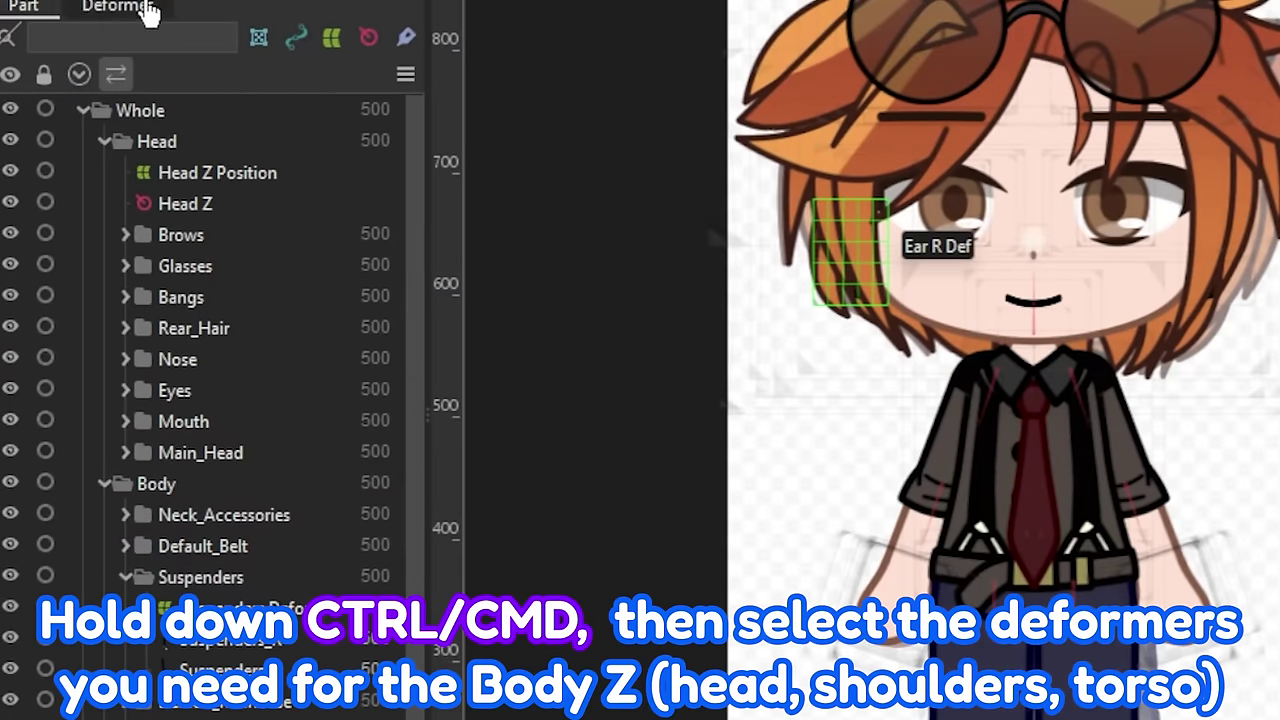
Collapse the deformer hierarchy and select Head Z Position, Main Torso Deformer, Shoulder L Warp and Shoulder R Warp together.
left_click(150, 10)
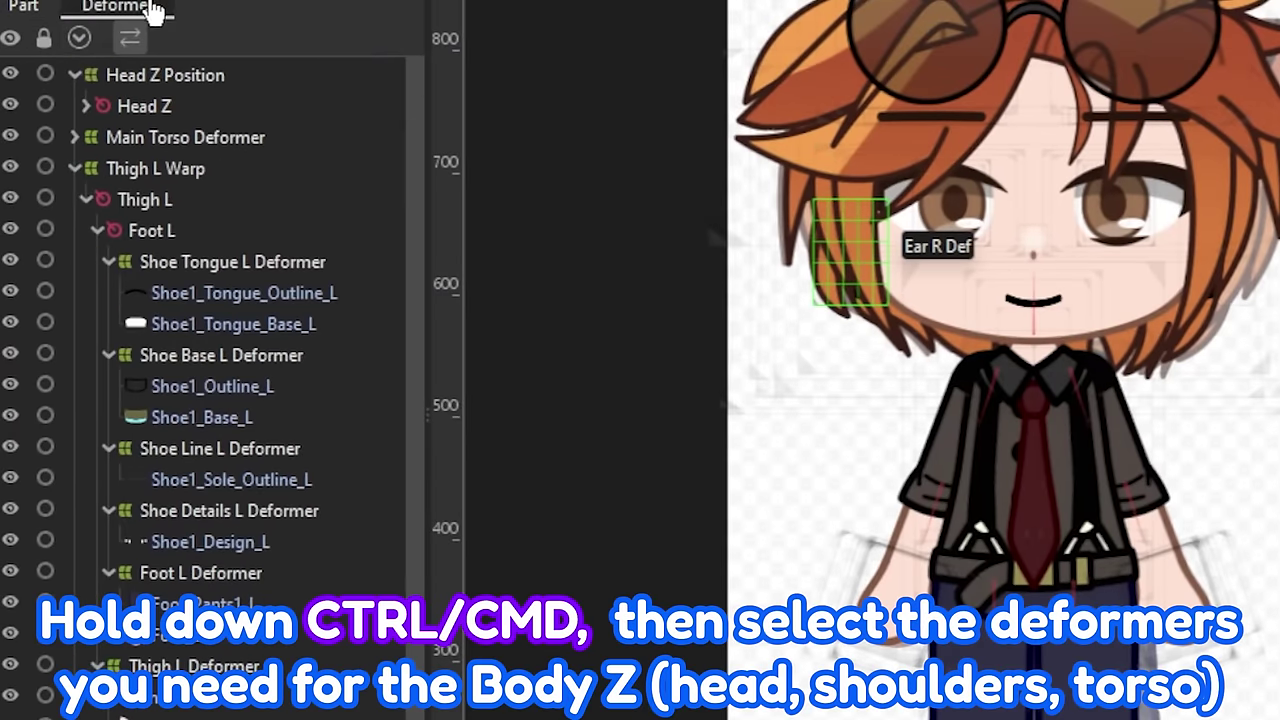
left_click(79, 39)
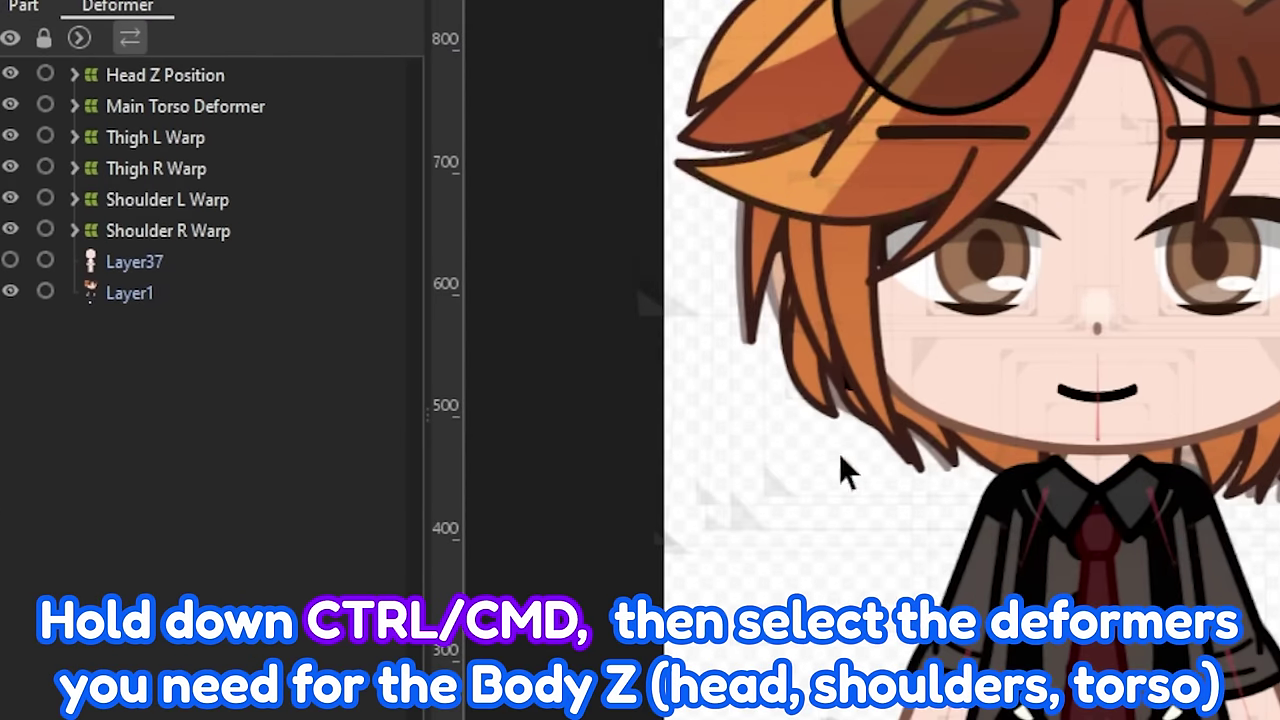
left_click(155, 80, "ctrl")
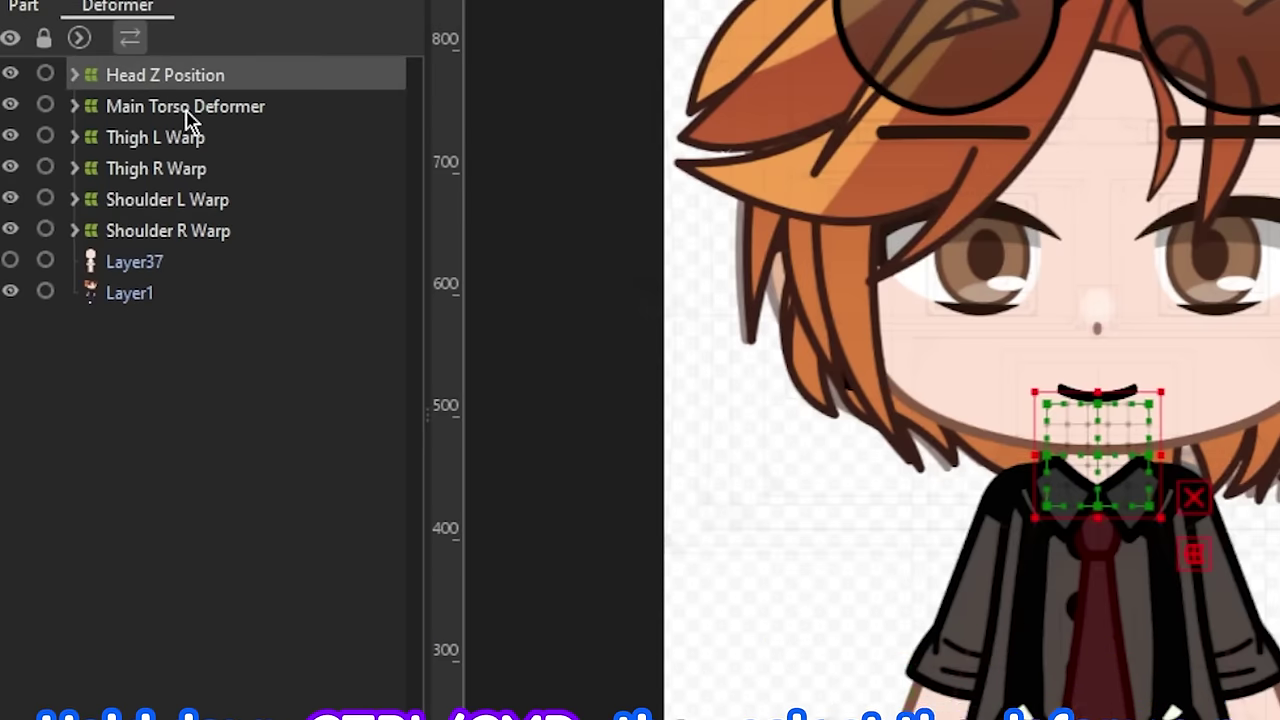
left_click(188, 112, "ctrl")
left_click(153, 210, "ctrl")
left_click(155, 230, "ctrl")
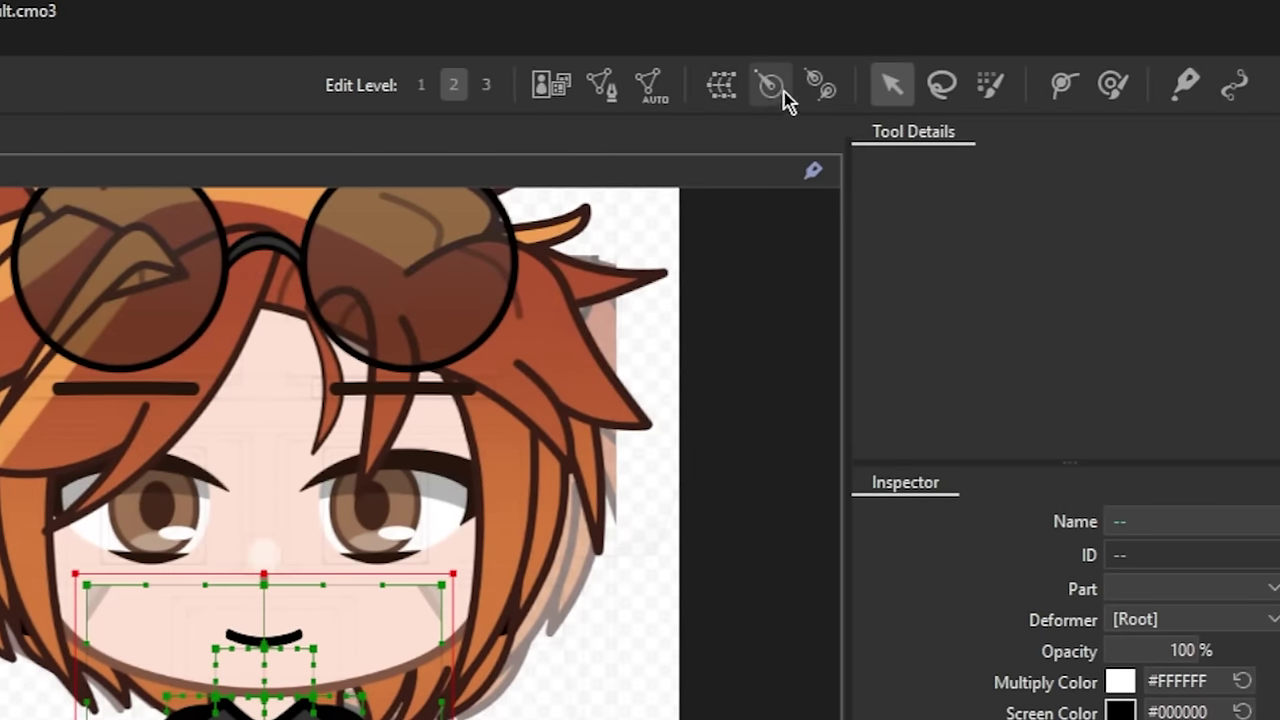
Create a rotation deformer named Body Z Rotation in the Torso part, as parent of the selected deformers.
left_click(784, 92)
left_click(480, 486)
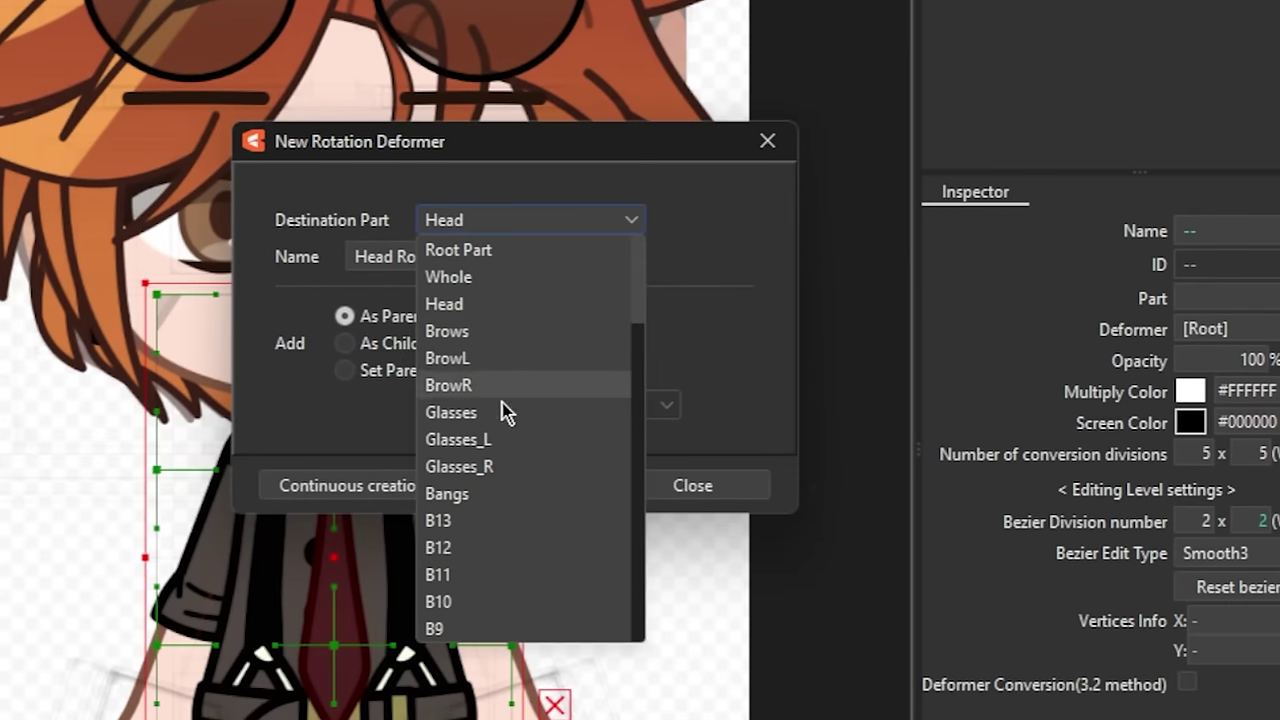
scroll(505, 412, "down", 10)
left_click(470, 492)
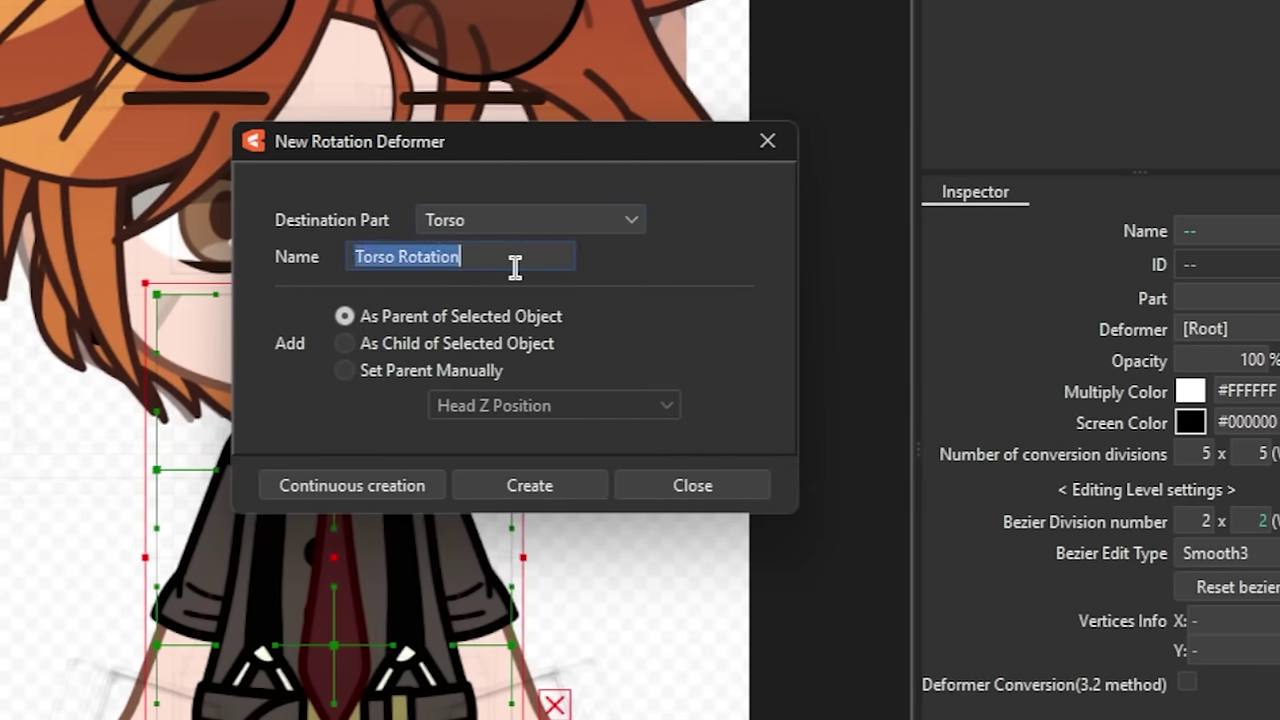
left_click(515, 267)
type("Body Z Rotation")
left_click(530, 485)
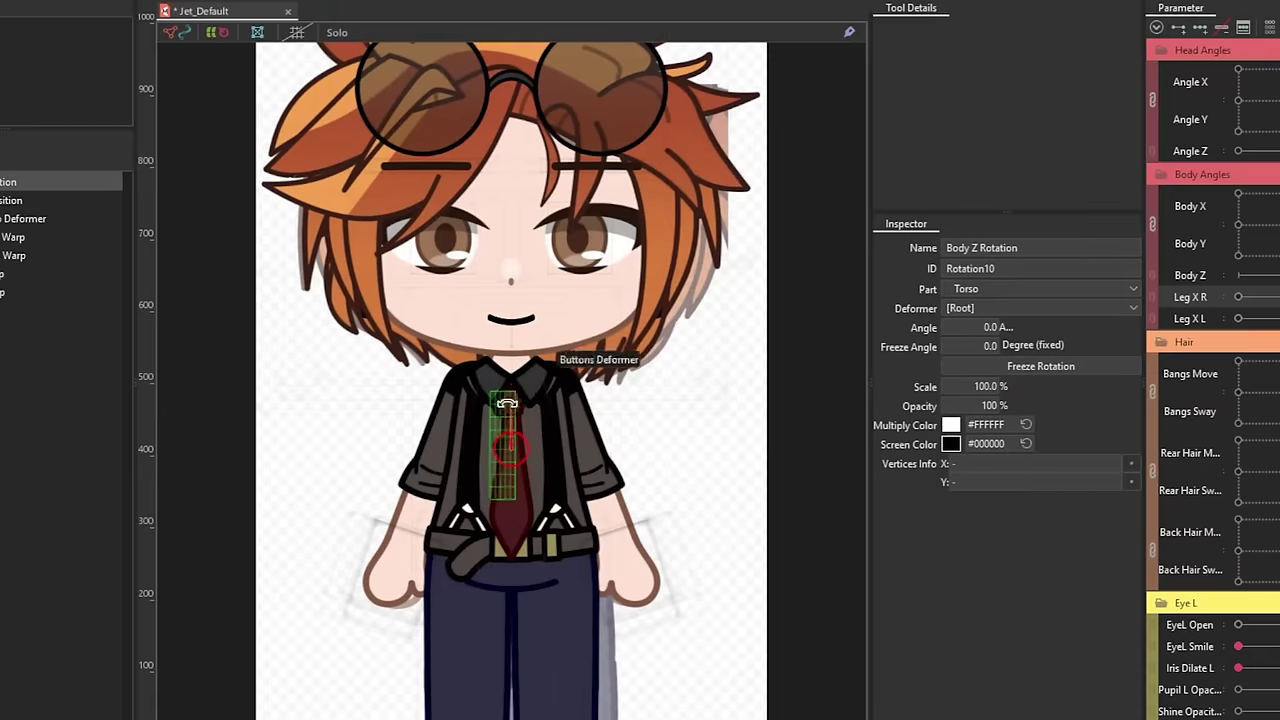
Move the Body Z Rotation deformer's pivot to the hip centre at about X 850, Y 2200, aligning it with the grid.
left_click_drag(510, 404, 519, 369)
key("ctrl+z")
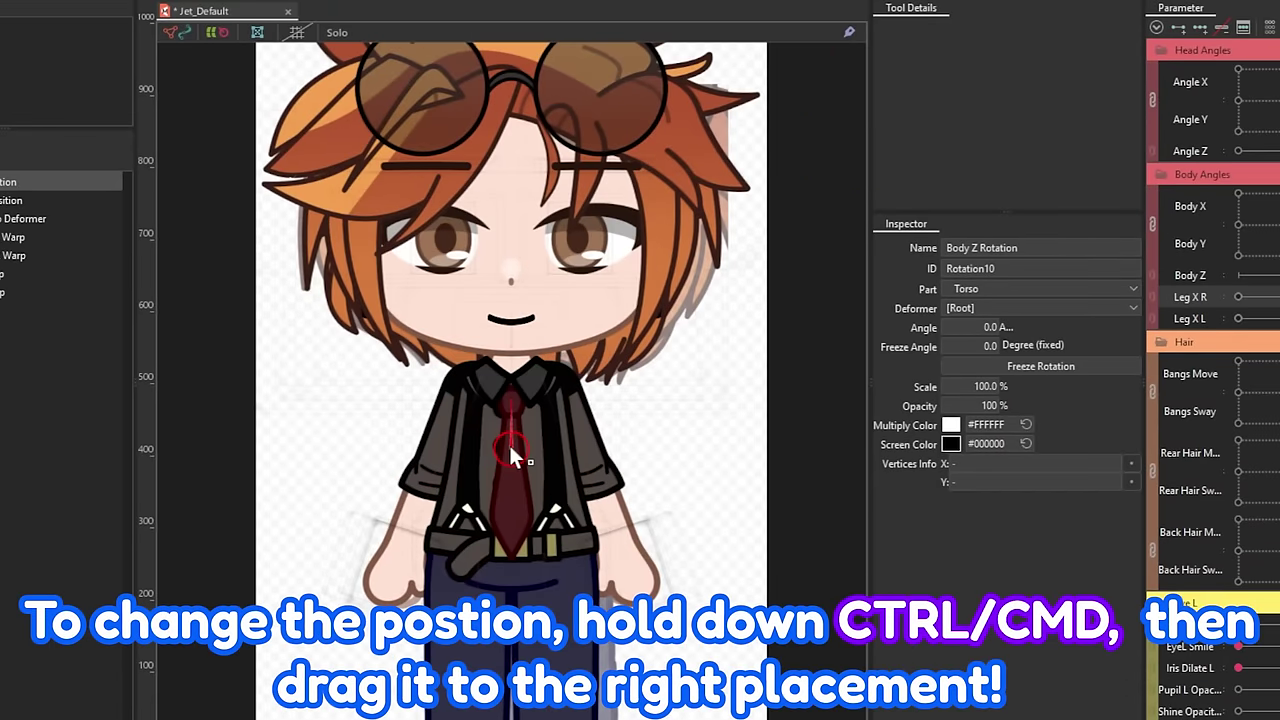
left_click_drag(525, 573, 524, 573)
scroll(513, 580, "up", 10)
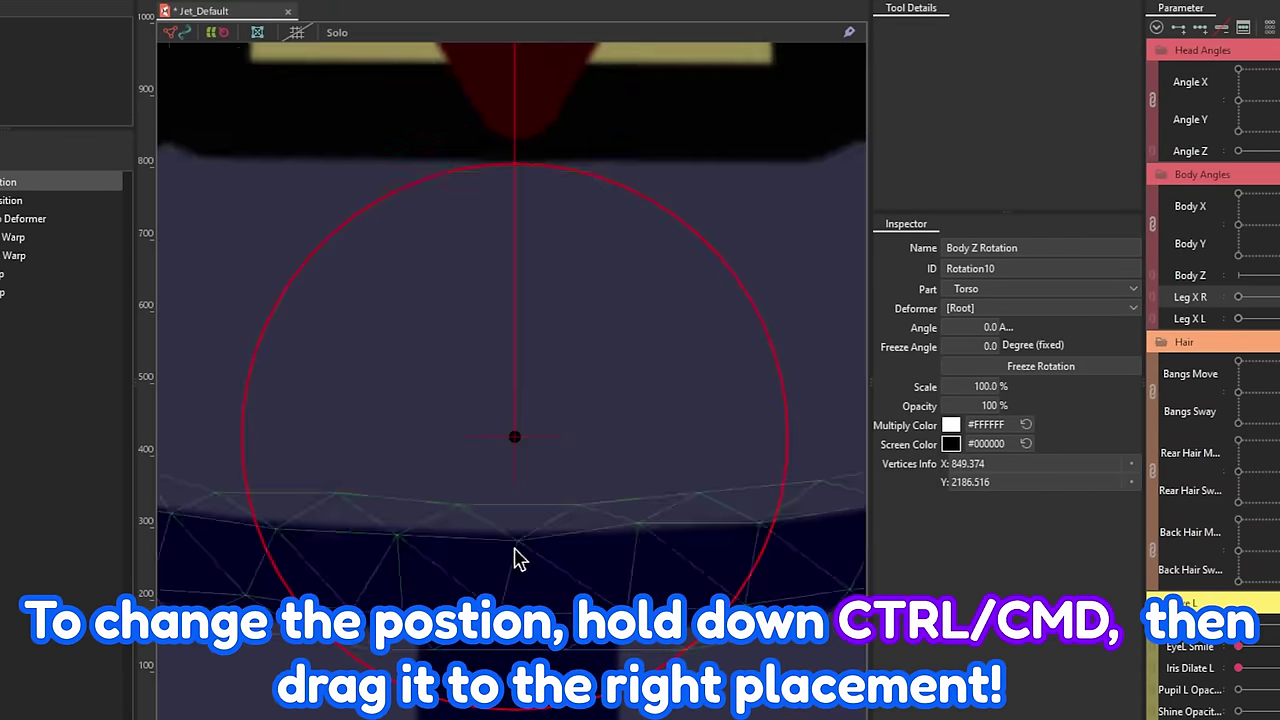
left_click(297, 33)
left_click_drag(512, 437, 515, 438)
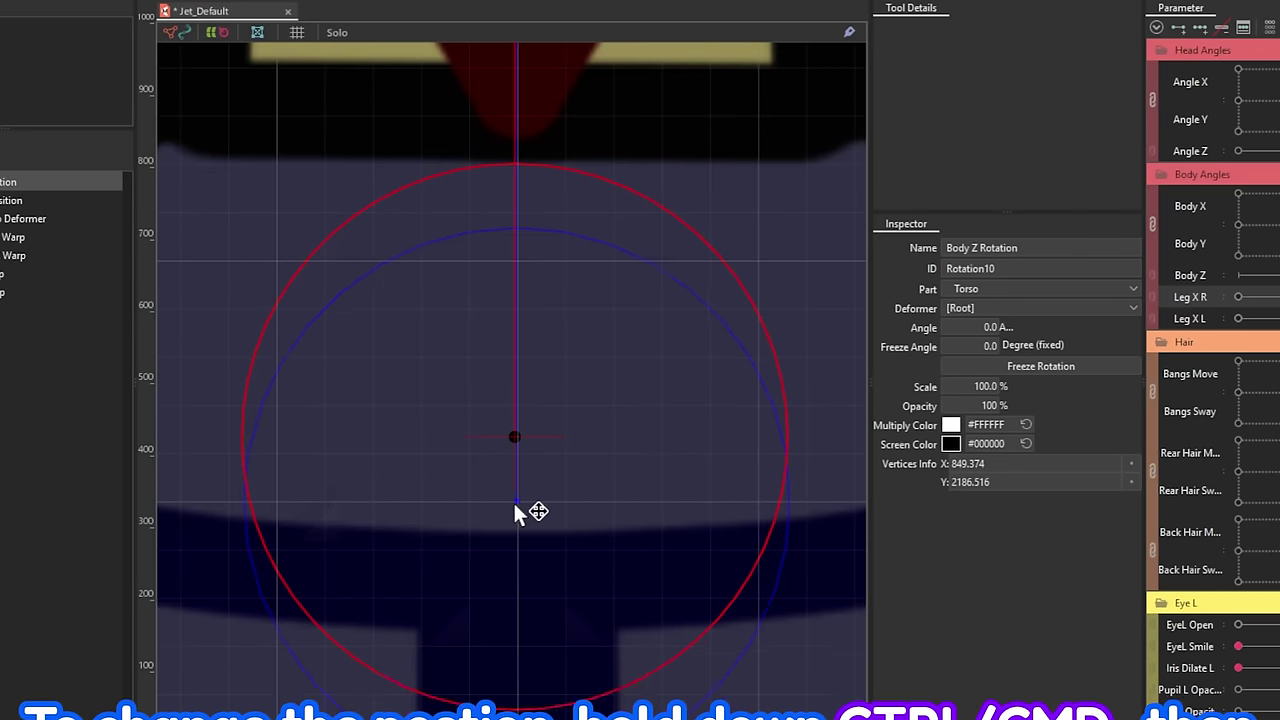
left_click_drag(514, 509, 534, 549)
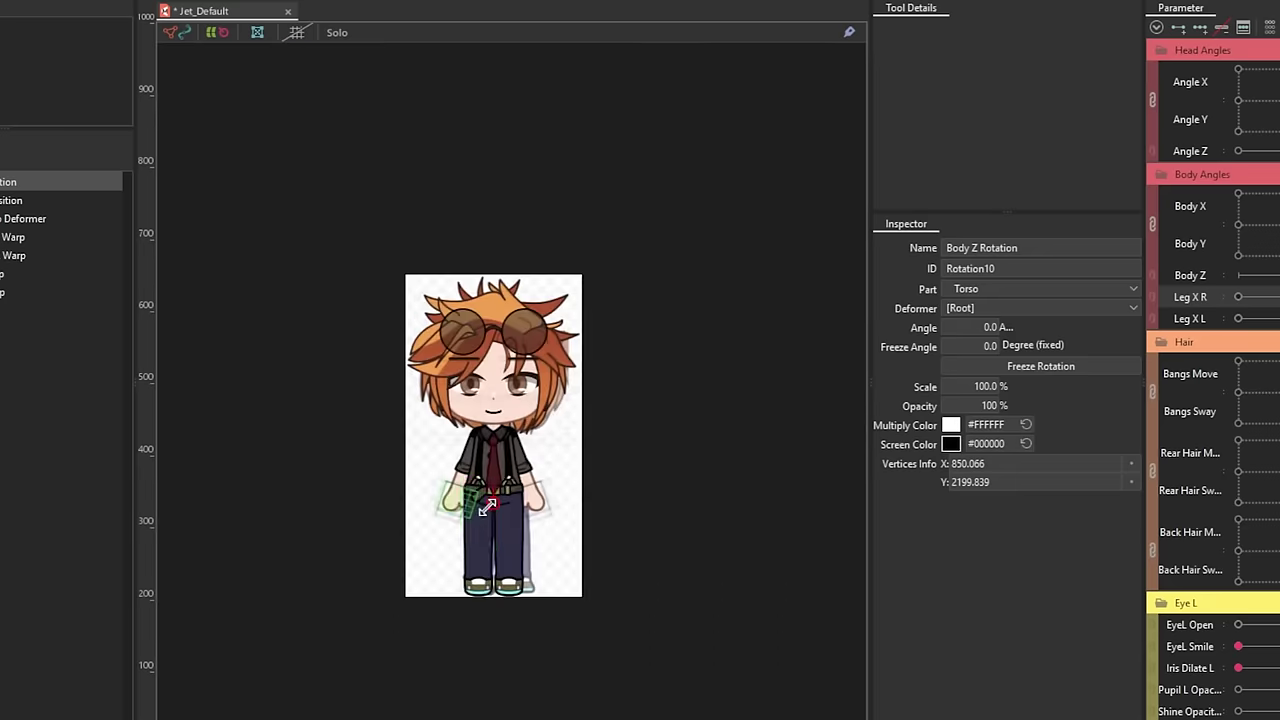
Try rotating the upper body about the hip pivot and undo the rotation.
left_click_drag(480, 515, 486, 478)
key("ctrl+z")
scroll(490, 561, "up", 5)
scroll(494, 548, "down", 5)
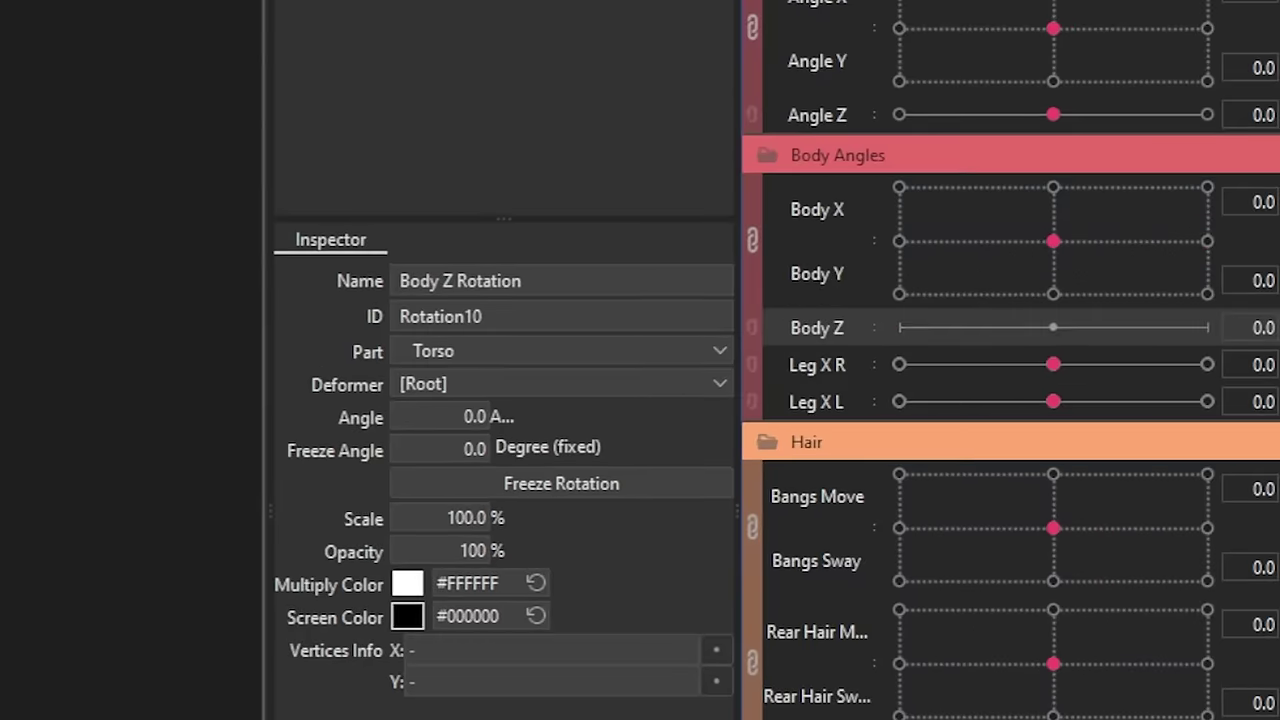
Key Body Z Rotation to the Body Z parameter, tilt it 14.8 degrees at value 10, reflect the motion horizontally and test it.
left_click_drag(1207, 328, 1215, 329)
left_click_drag(193, 562, 202, 563)
left_click(366, 583)
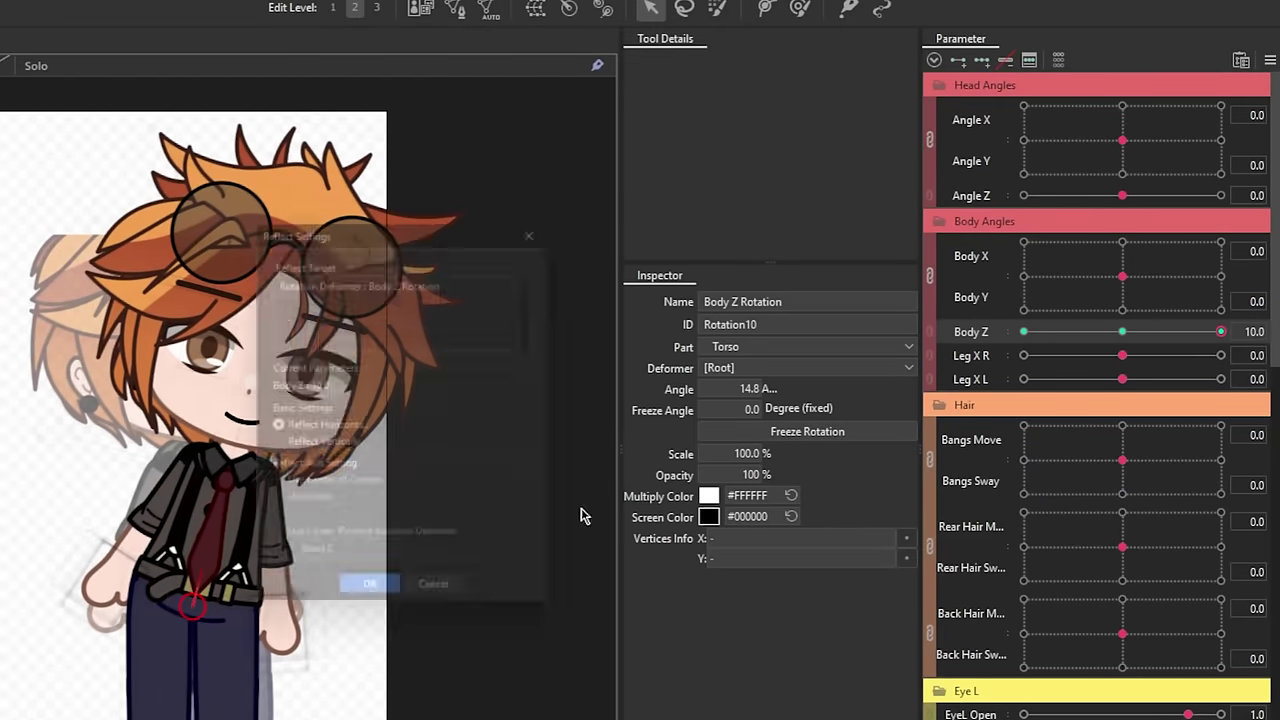
left_click_drag(1221, 331, 1158, 306)
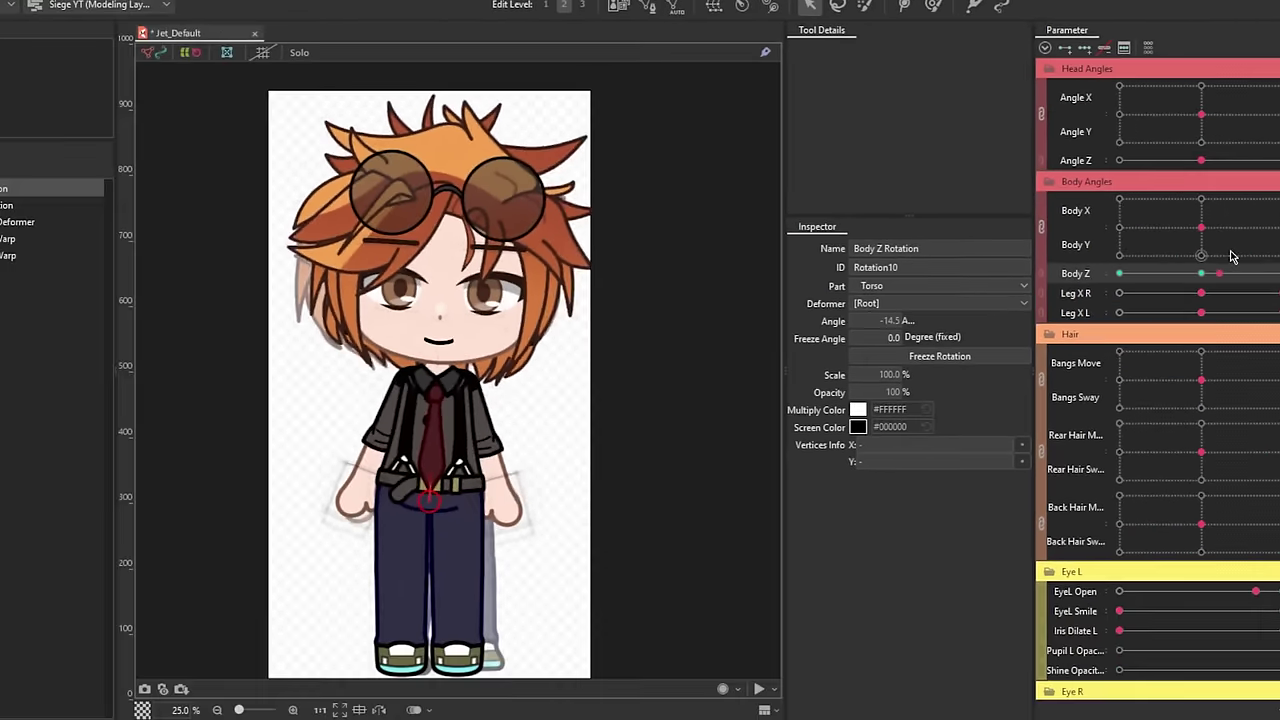
Start a pose by adjusting Angle Y, Angle Z, Body Z, the eye openness and BrowR Y.
left_click_drag(1232, 257, 1172, 160)
scroll(1211, 426, "down", 7)
left_click_drag(1199, 273, 1232, 286)
left_click_drag(1256, 164, 1241, 164)
scroll(1181, 91, "up", 3)
scroll(1194, 89, "up", 5)
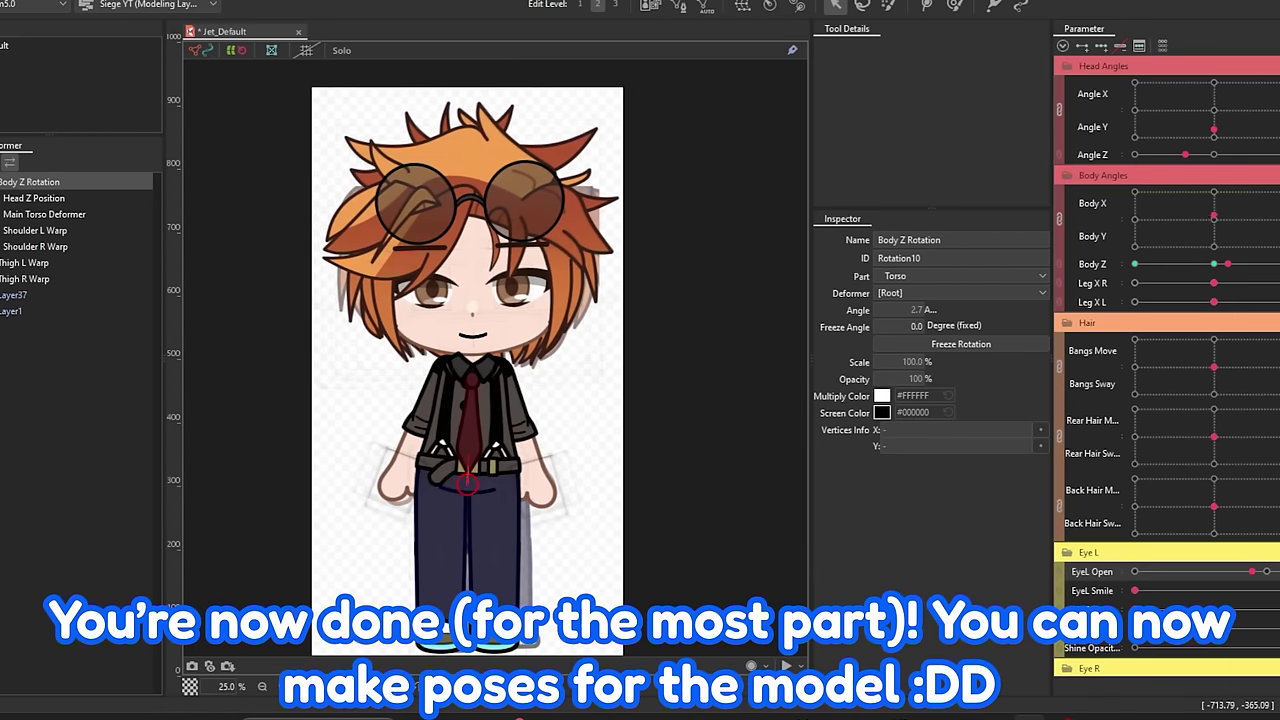
Pose both eyebrows by adjusting BrowR Form, BrowR Angle, BrowL Form and the other BrowL parameters.
scroll(1208, 280, "down", 10)
left_click_drag(1214, 295, 1207, 295)
left_click_drag(1214, 276, 1219, 276)
left_click_drag(1214, 198, 1221, 198)
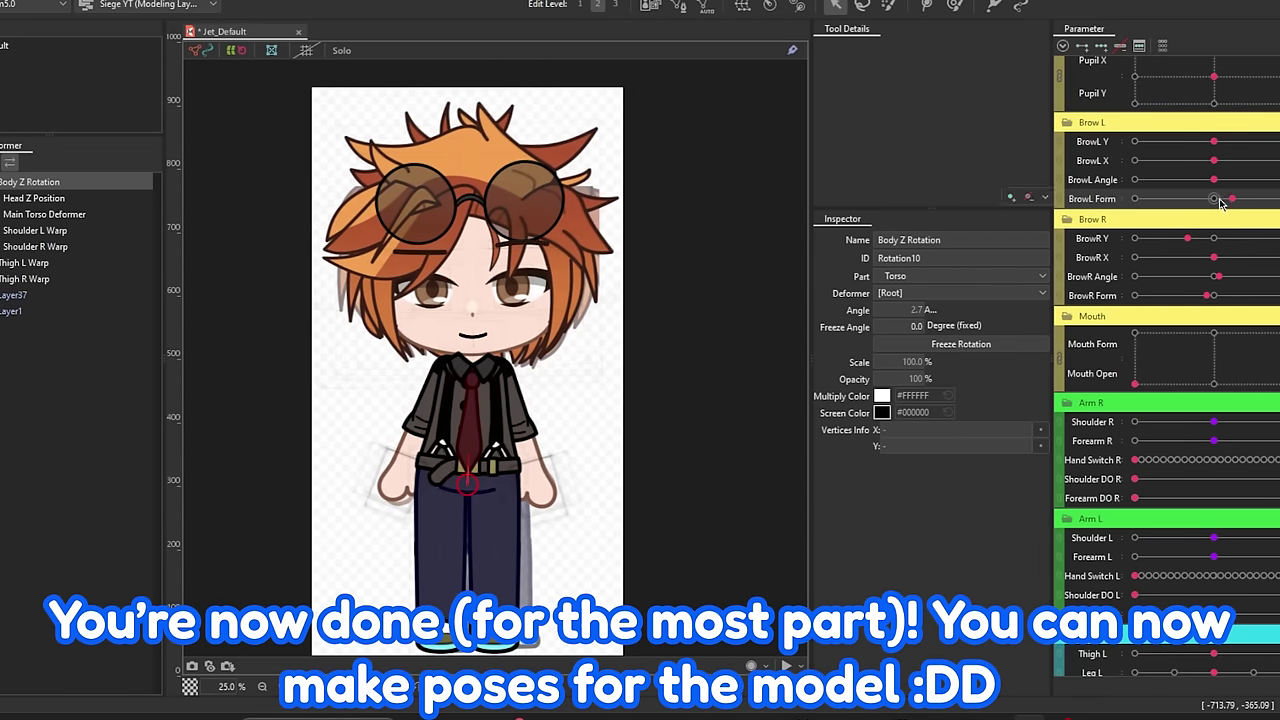
left_click_drag(1214, 141, 1219, 179)
scroll(1215, 182, "down", 3)
Pose the arms with one hand at the chin and the other at the hip, using the shoulder, forearm and Forearm DO parameters.
left_click_drag(1214, 362, 1139, 381)
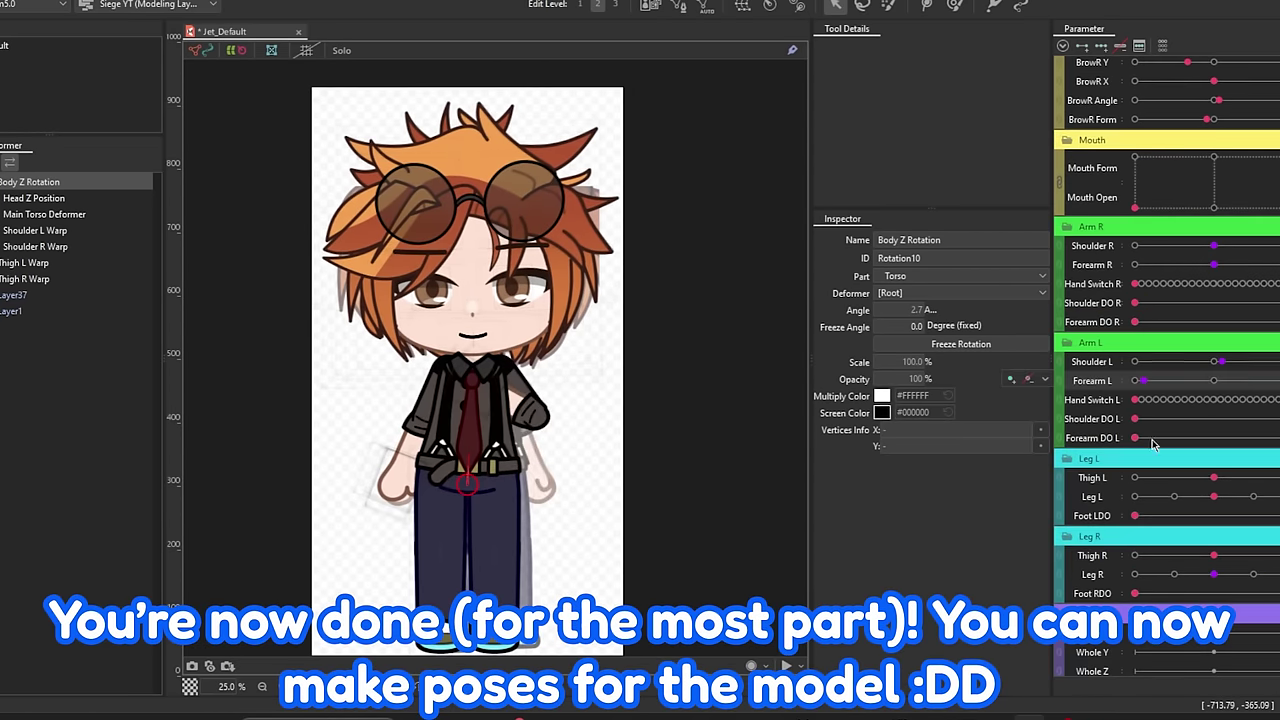
left_click_drag(1135, 438, 1199, 438)
left_click_drag(1214, 246, 1195, 246)
left_click_drag(1135, 322, 1169, 322)
left_click_drag(1214, 265, 1246, 265)
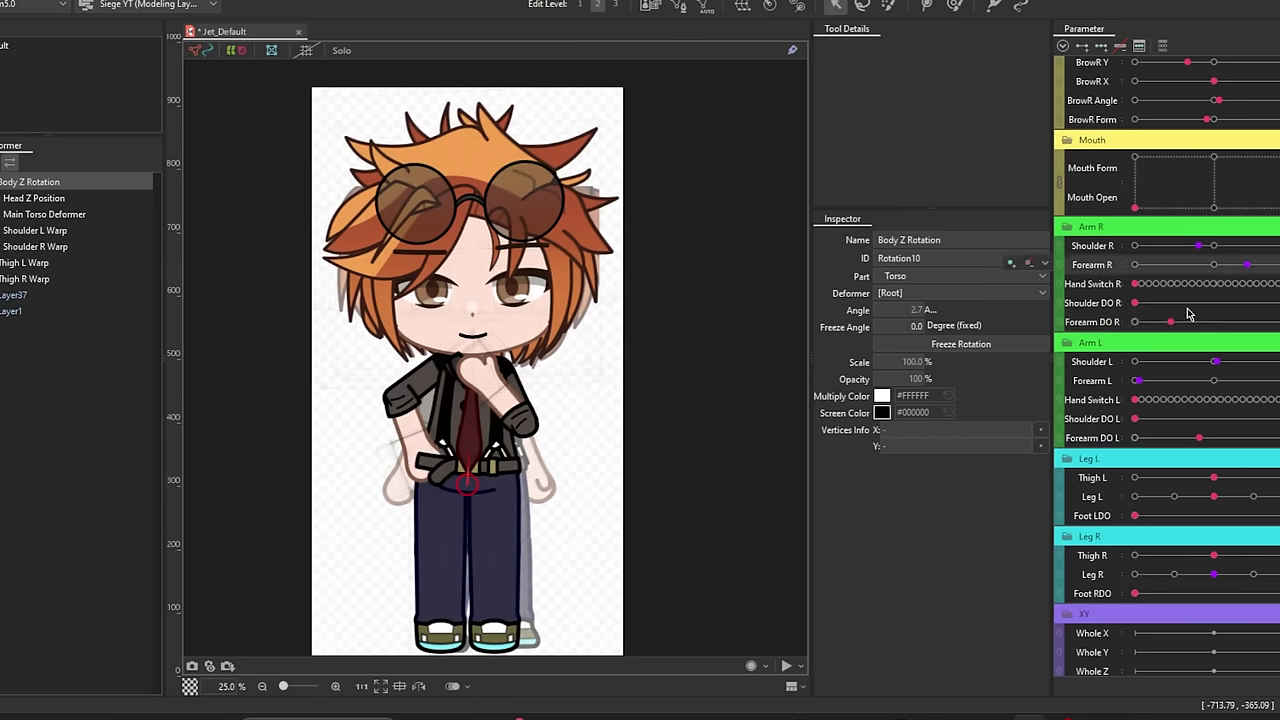
left_click_drag(1169, 322, 1195, 322)
left_click_drag(1195, 246, 1205, 246)
left_click_drag(1246, 265, 1175, 296)
Finish the pose by adjusting Thigh L, Body X, Leg X R, Leg X L and the head angles.
scroll(1200, 420, "up", 5)
scroll(1230, 440, "down", 5)
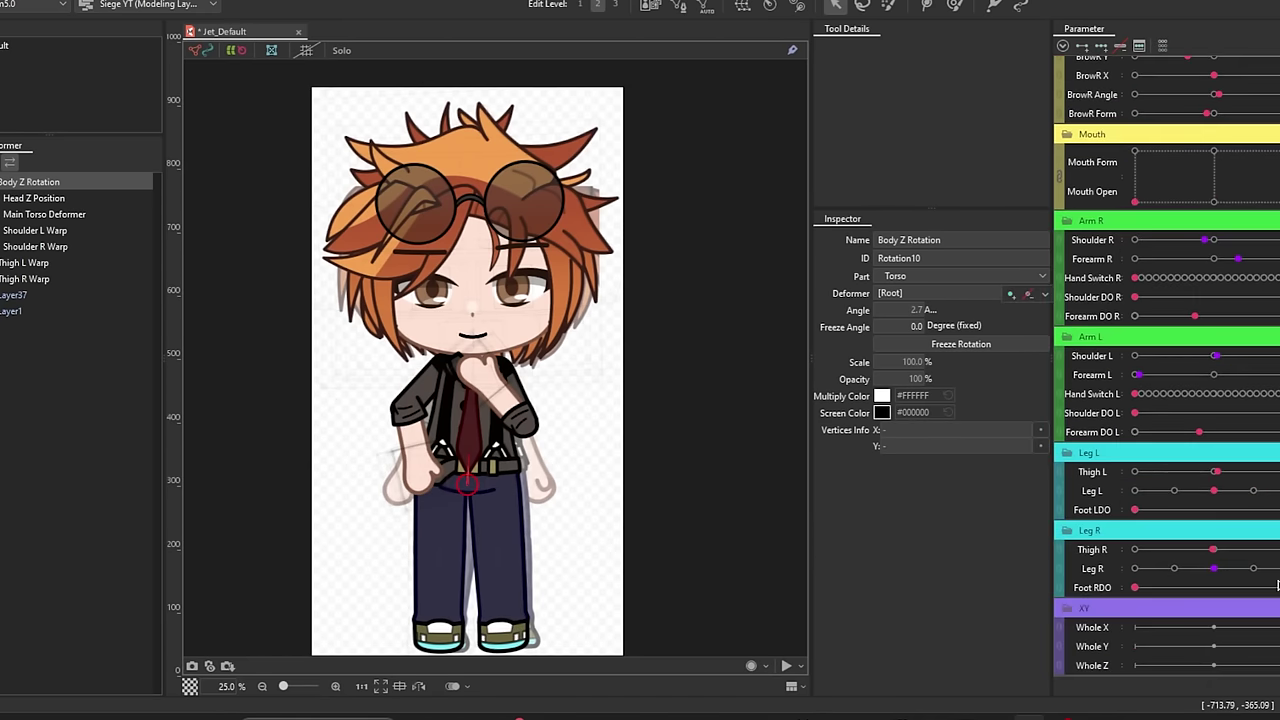
scroll(1220, 300, "up", 5)
left_click_drag(1217, 120, 1215, 106)
Hide the deformers and export the posed model as a PNG image at 100% magnification, 1700 x 3100 pixels.
left_click(252, 82)
left_click(237, 50)
left_click(4, 2)
left_click(53, 144)
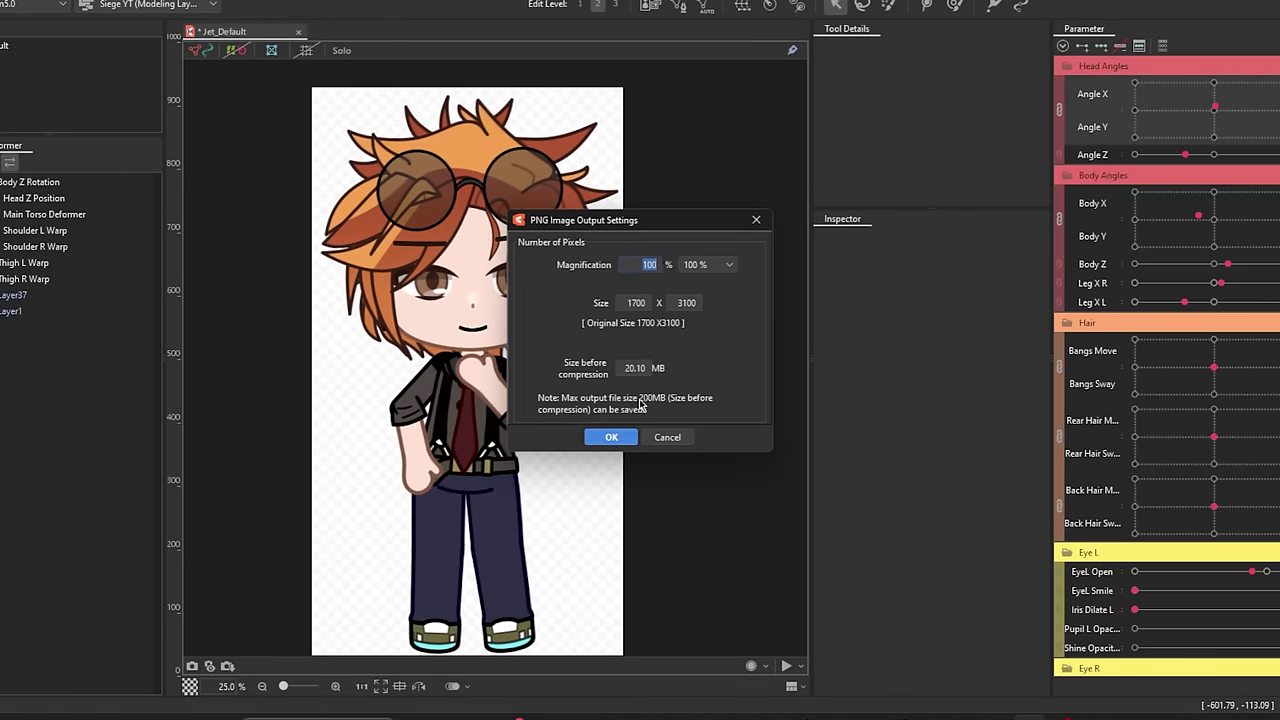
left_click(610, 437)
key("Return")
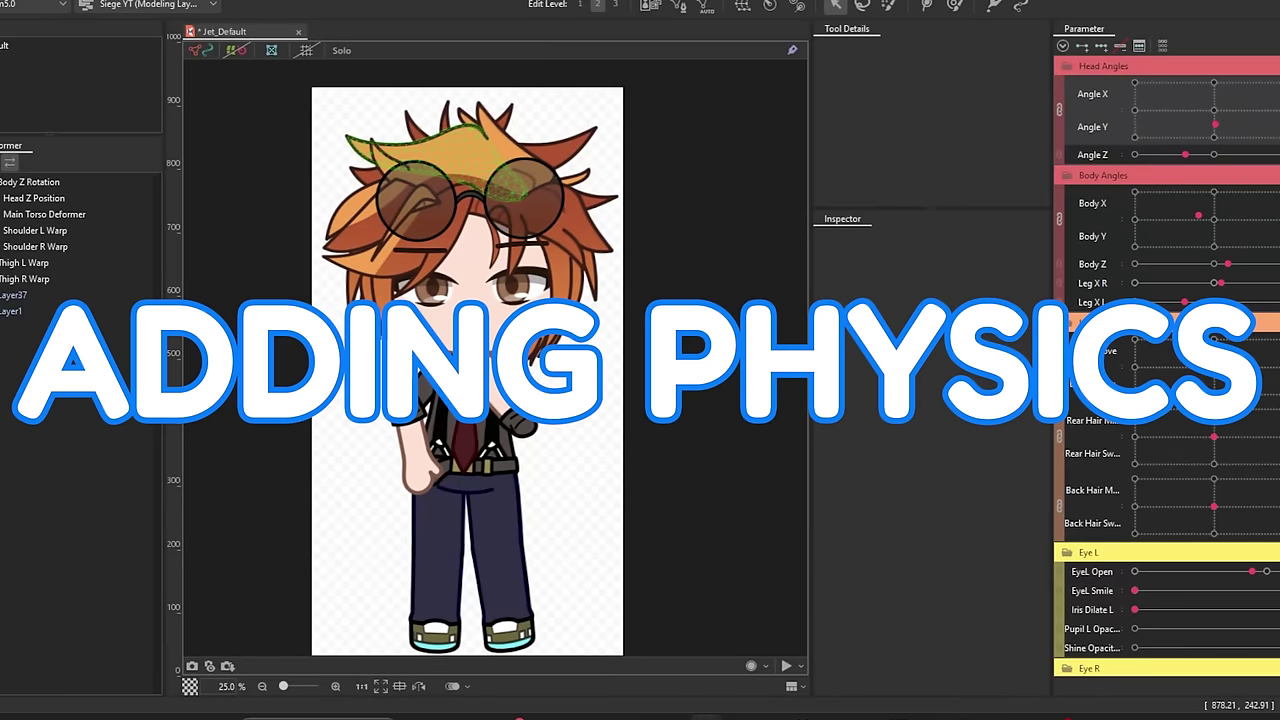
Reset all parameters to their default values and open the Physics Settings.
right_click(1245, 58)
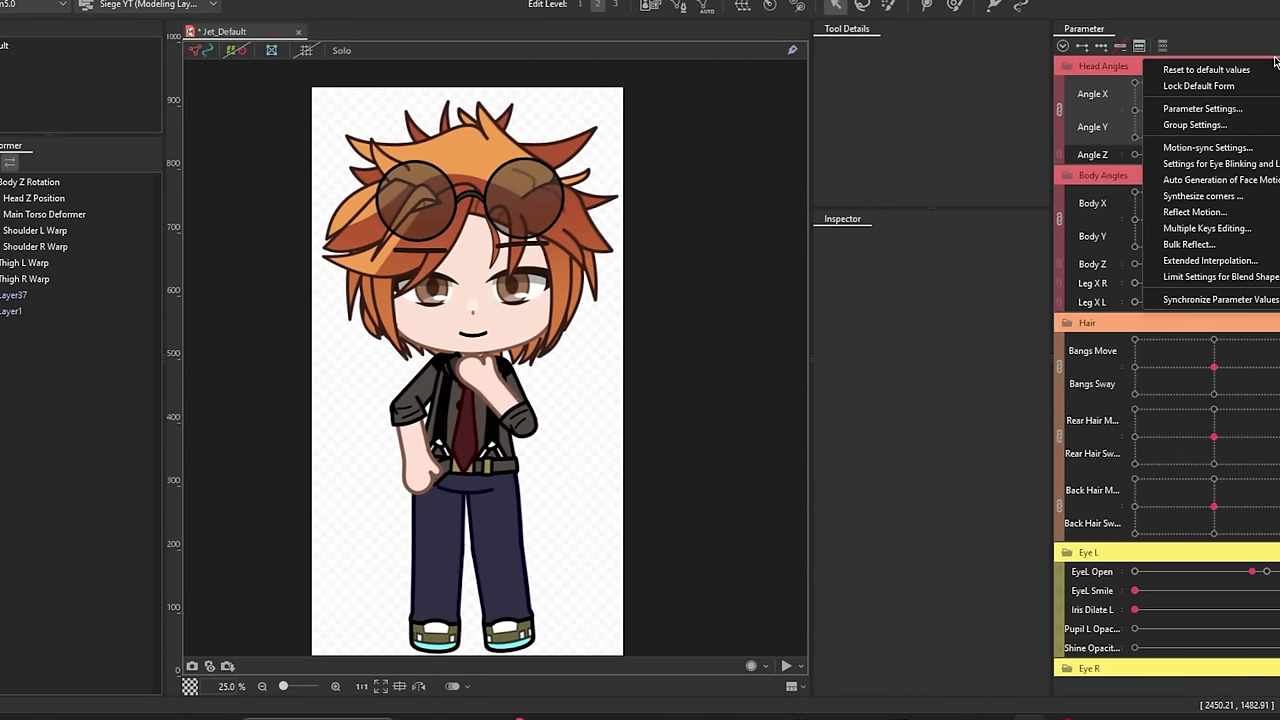
left_click(1245, 70)
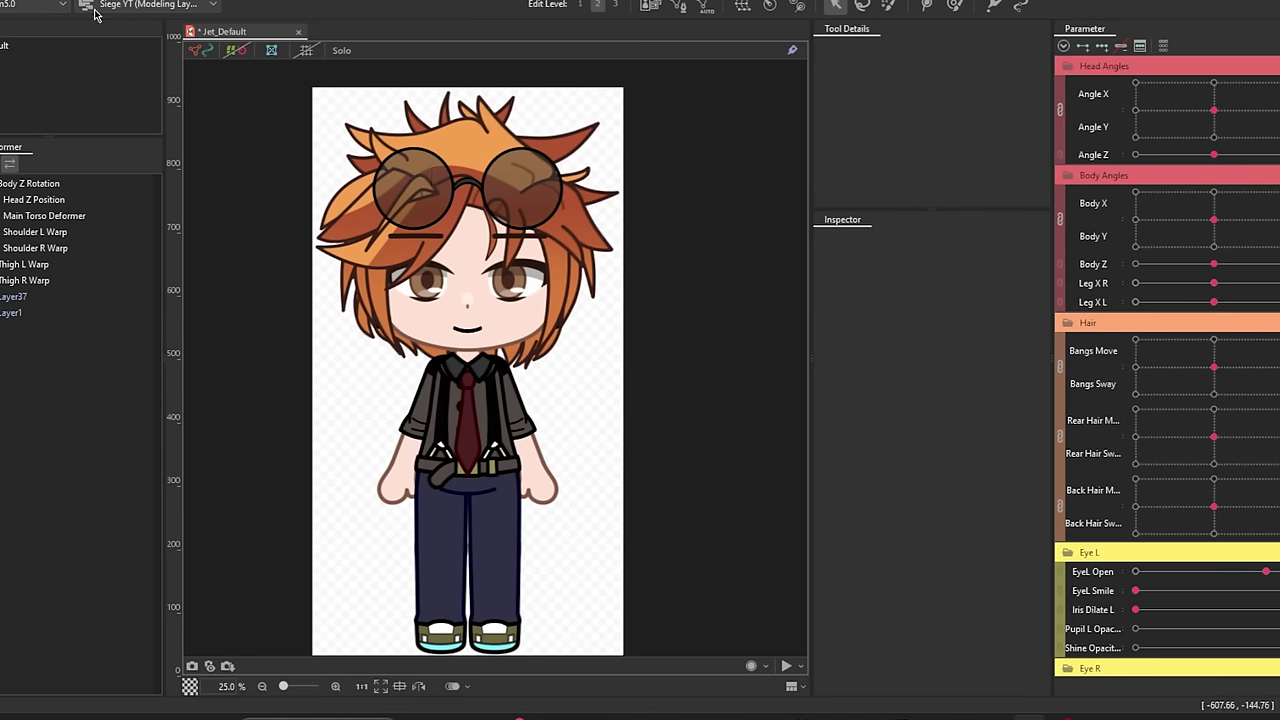
left_click(43, 0)
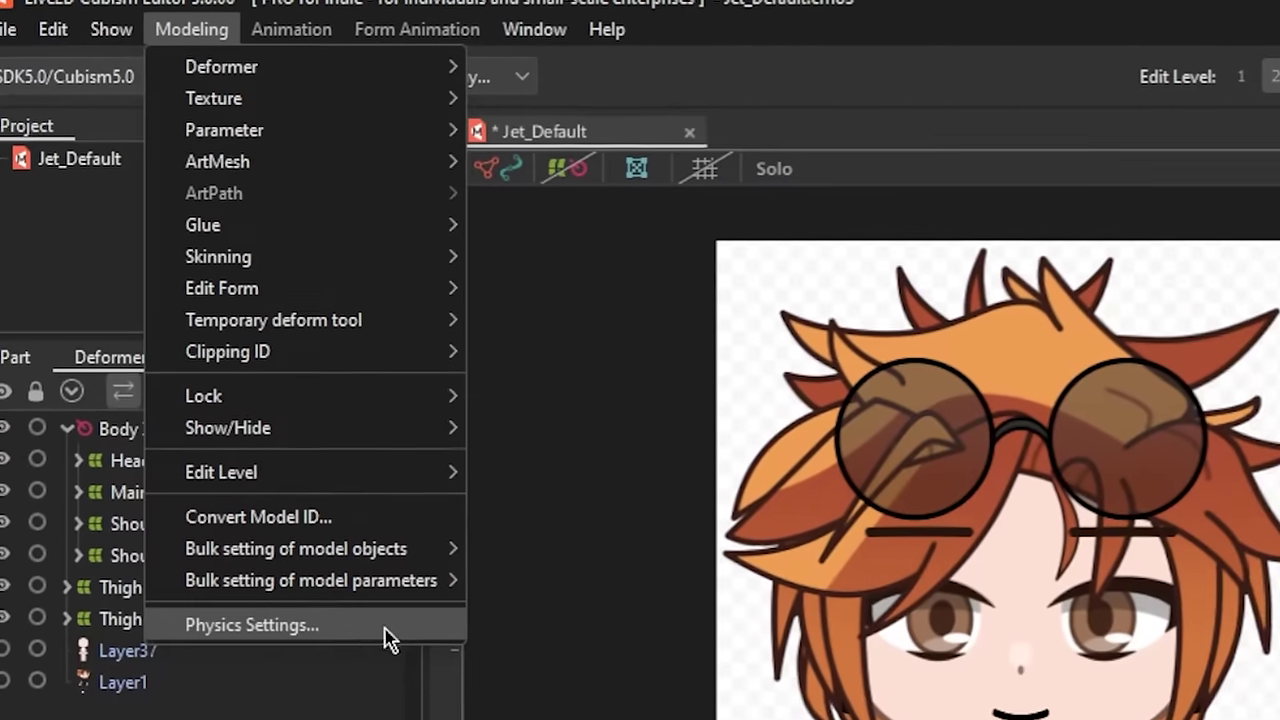
left_click(140, 290)
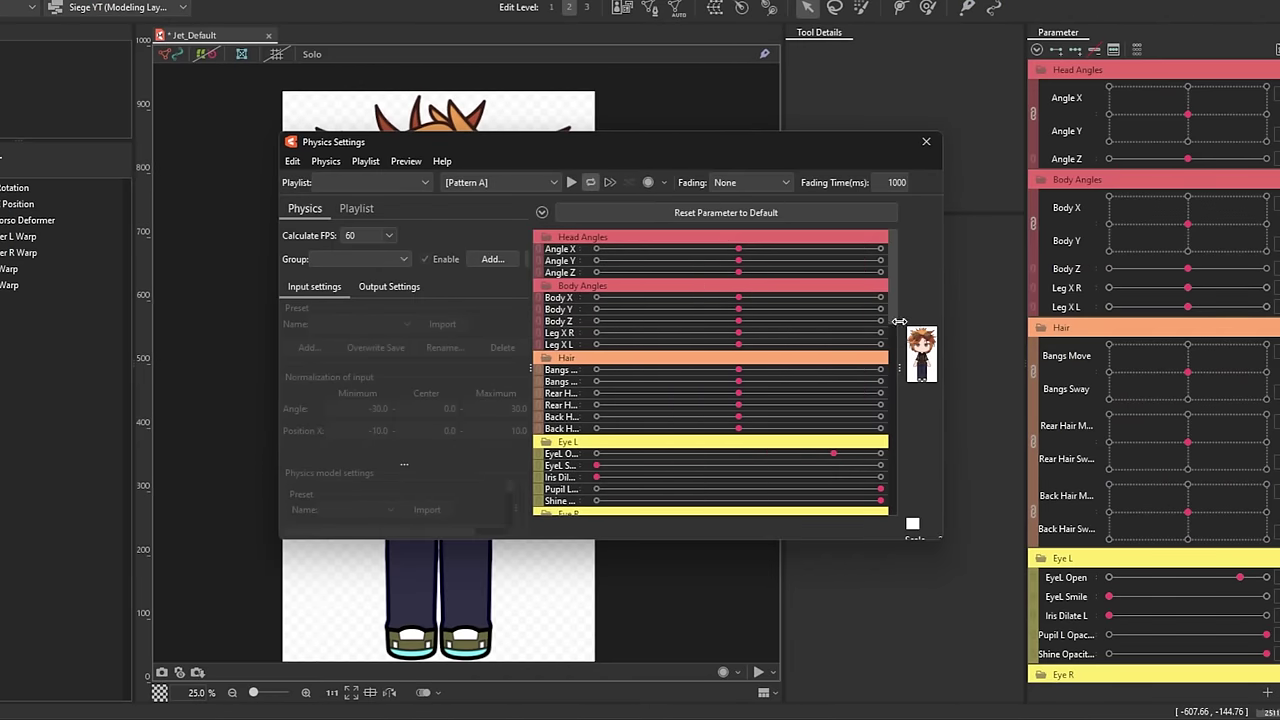
Enlarge the Physics Settings window, resize its panes to give the model preview more room, and test the cursor tracking.
left_click_drag(899, 321, 706, 321)
left_click_drag(281, 539, 74, 676)
left_click_drag(589, 143, 655, 54)
left_click_drag(400, 271, 432, 271)
left_click_drag(139, 267, 28, 267)
left_click_drag(467, 278, 581, 280)
left_click_drag(323, 283, 432, 280)
left_click_drag(581, 278, 658, 280)
left_click_drag(431, 306, 498, 306)
left_click_drag(520, 587, 520, 680)
left_click_drag(541, 54, 543, 28)
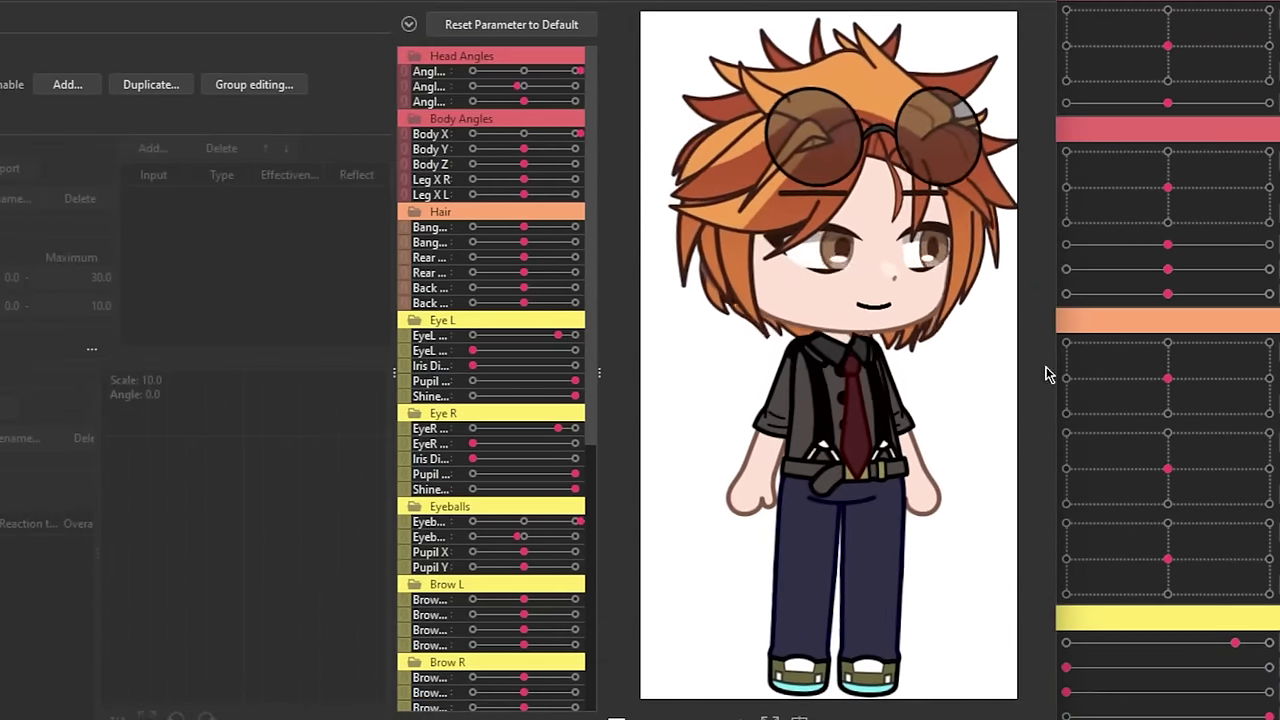
left_click_drag(1046, 367, 1033, 451)
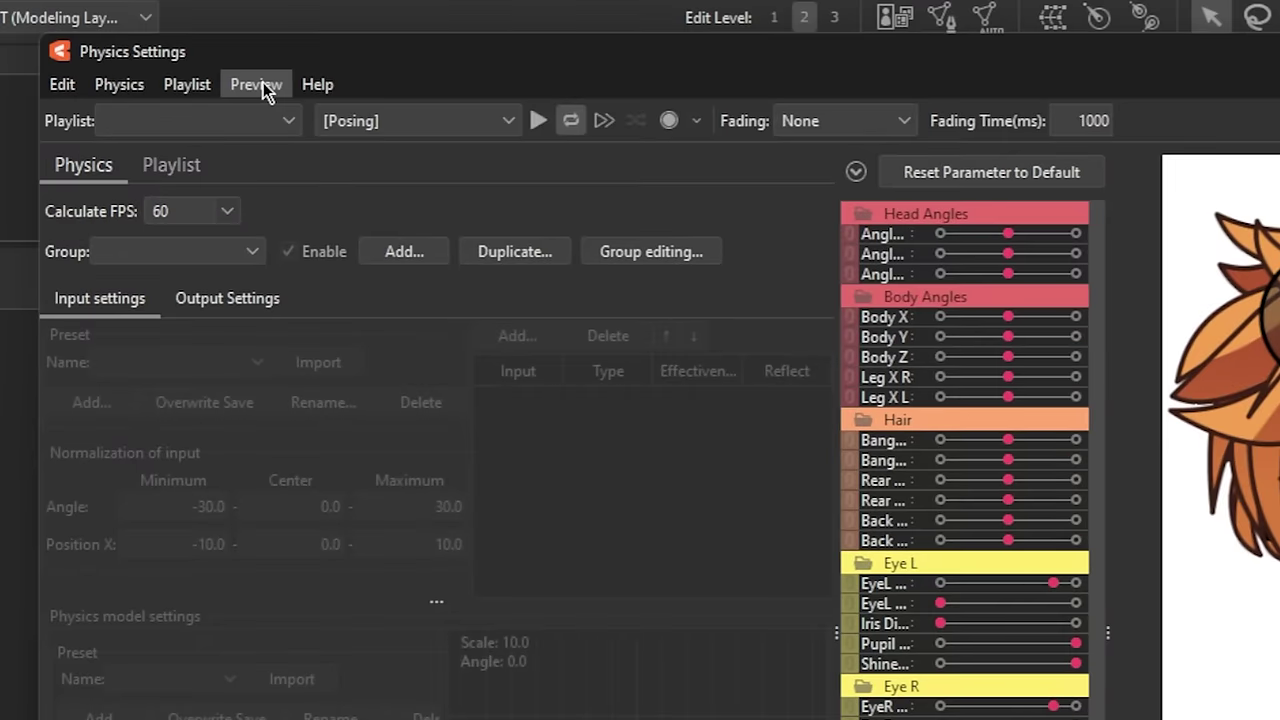
Open the cursor tracking settings, assign Body X to the right mouse button and set Angle Z's effectiveness to 35.
left_click(254, 90)
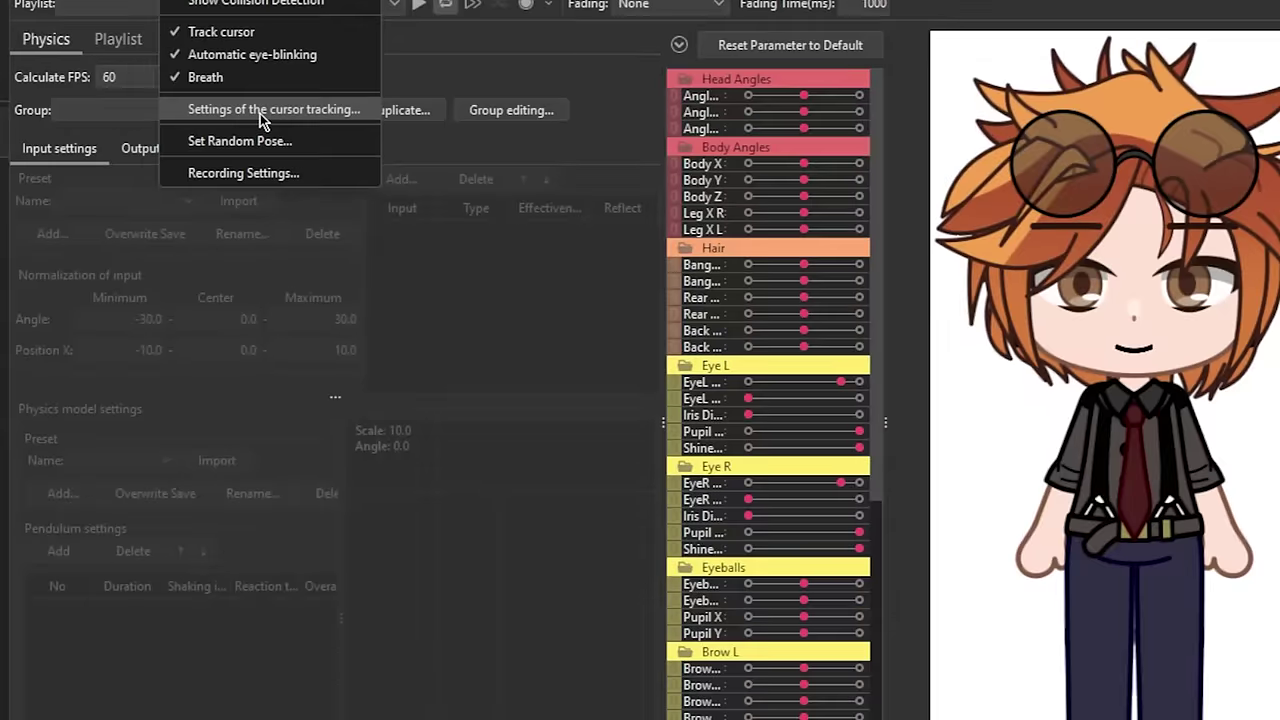
left_click(358, 252)
left_click_drag(636, 58, 719, 0)
left_click_drag(775, 643, 778, 719)
left_click(816, 115)
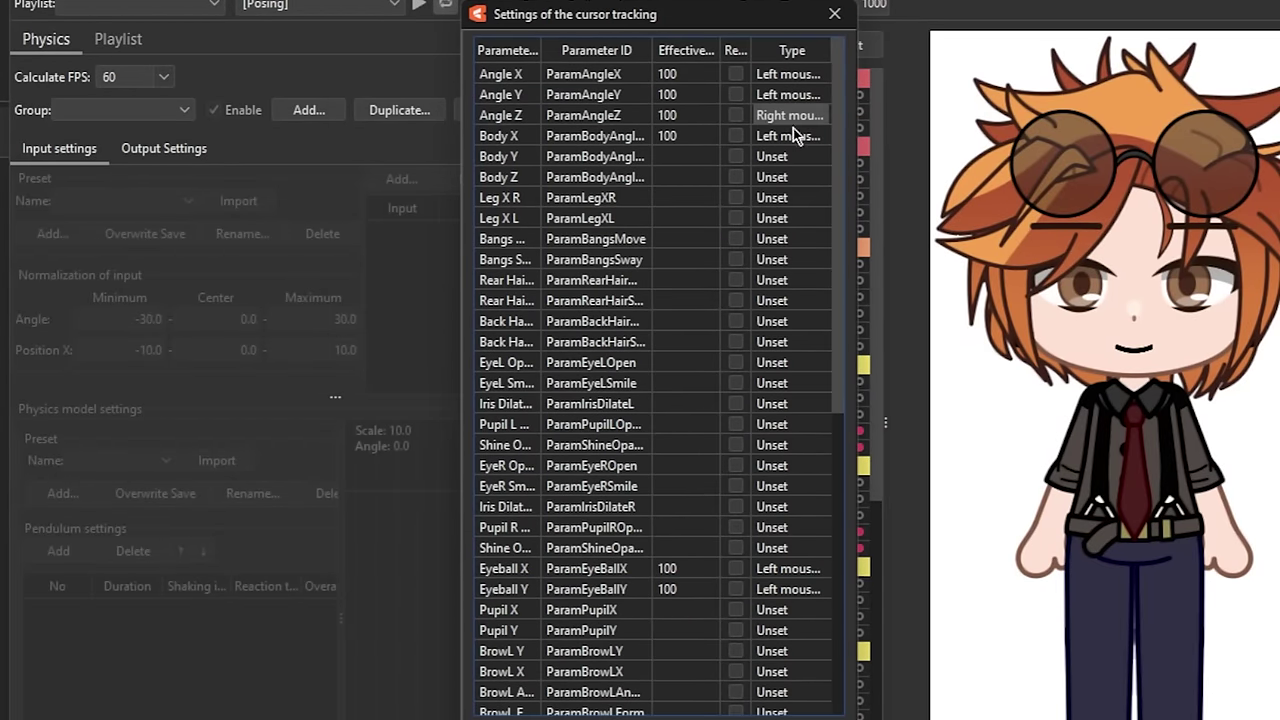
left_click(793, 136)
left_click(805, 198)
double_click(676, 116)
type("35")
Assign Body Y to the left mouse button and Body Z to Right mouse button X with an effectiveness of 25.
left_click(800, 156)
left_click(813, 198)
left_click(812, 177)
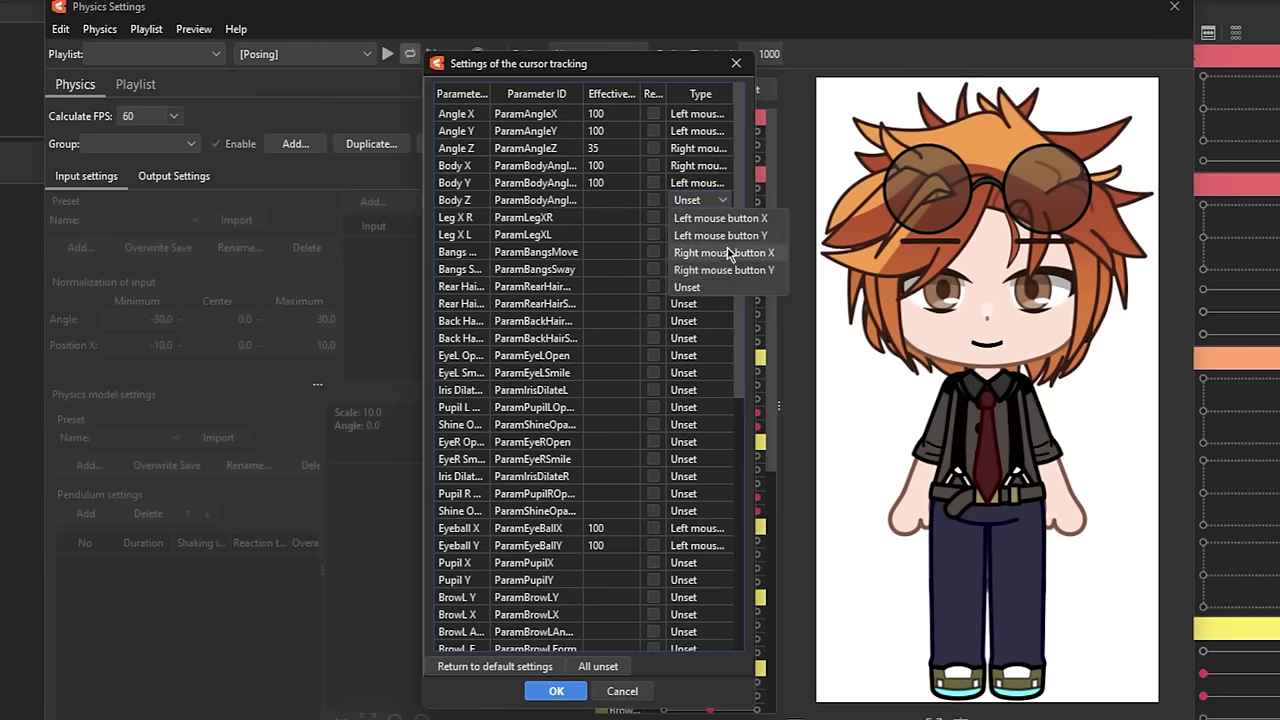
left_click(729, 254)
double_click(608, 200)
Assign Leg X R, Leg X L and Body X to the left mouse button and apply the cursor tracking settings.
left_click(700, 234)
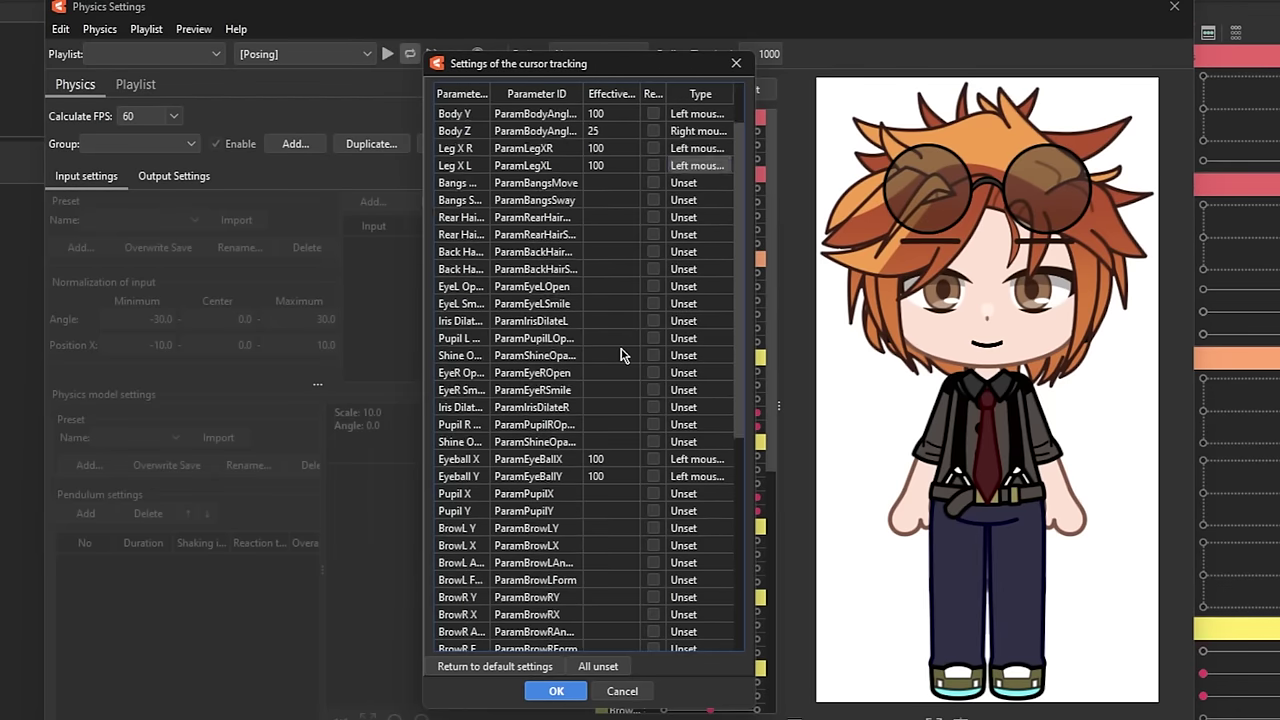
left_click(700, 160)
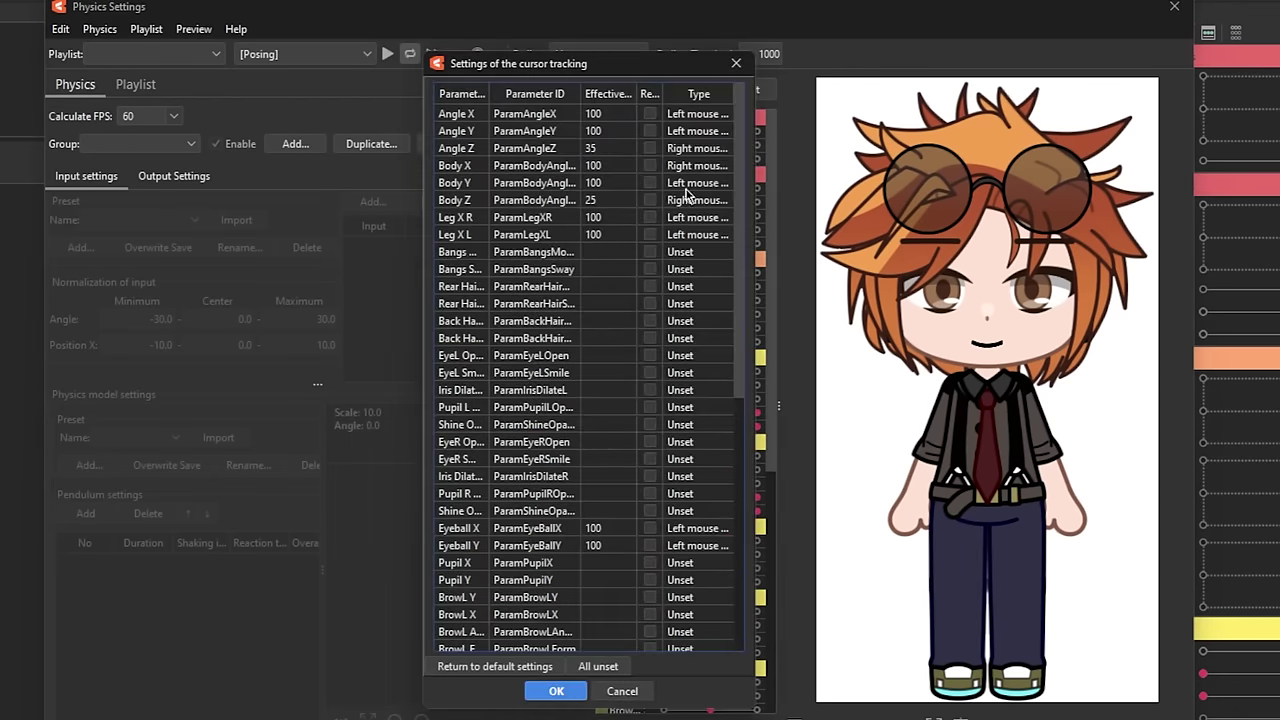
left_click(698, 167)
left_click(704, 190)
left_click(555, 691)
Test the model's cursor tracking and recheck its settings for head, body and leg movement.
left_click_drag(990, 320, 1090, 300)
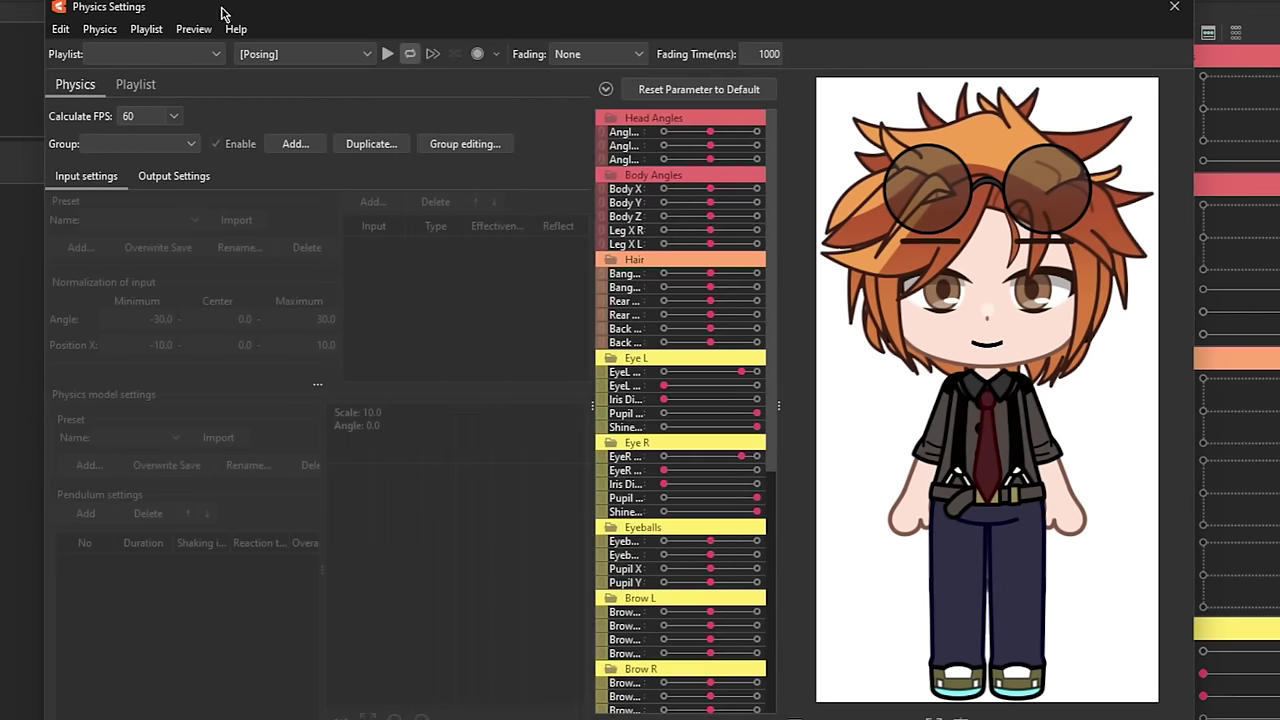
left_click(194, 29)
left_click(255, 150)
left_click(556, 691)
left_click_drag(1003, 372, 660, 286)
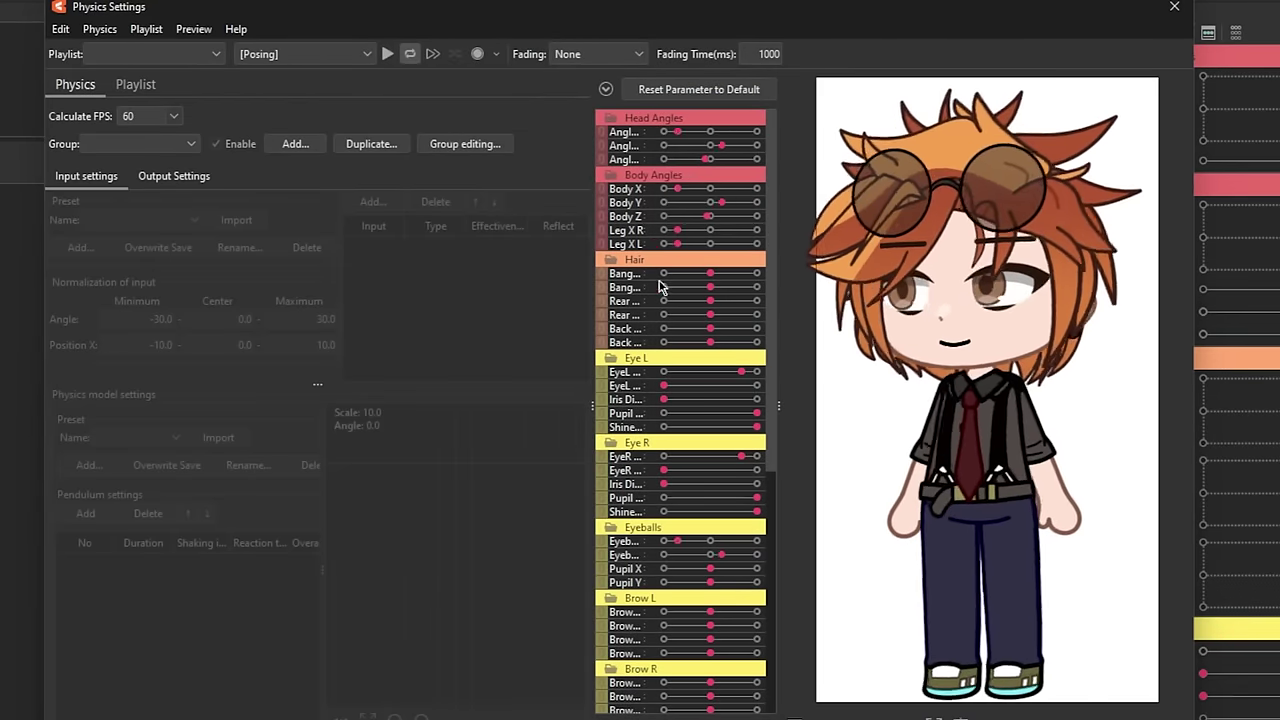
Change the mouse input types of Body Z and Angle Z in the cursor tracking settings and test the model's movement.
left_click(194, 29)
left_click(255, 150)
left_click(710, 199)
left_click(710, 268)
left_click(698, 148)
left_click(700, 212)
left_click(556, 691)
left_click_drag(1000, 380, 986, 519)
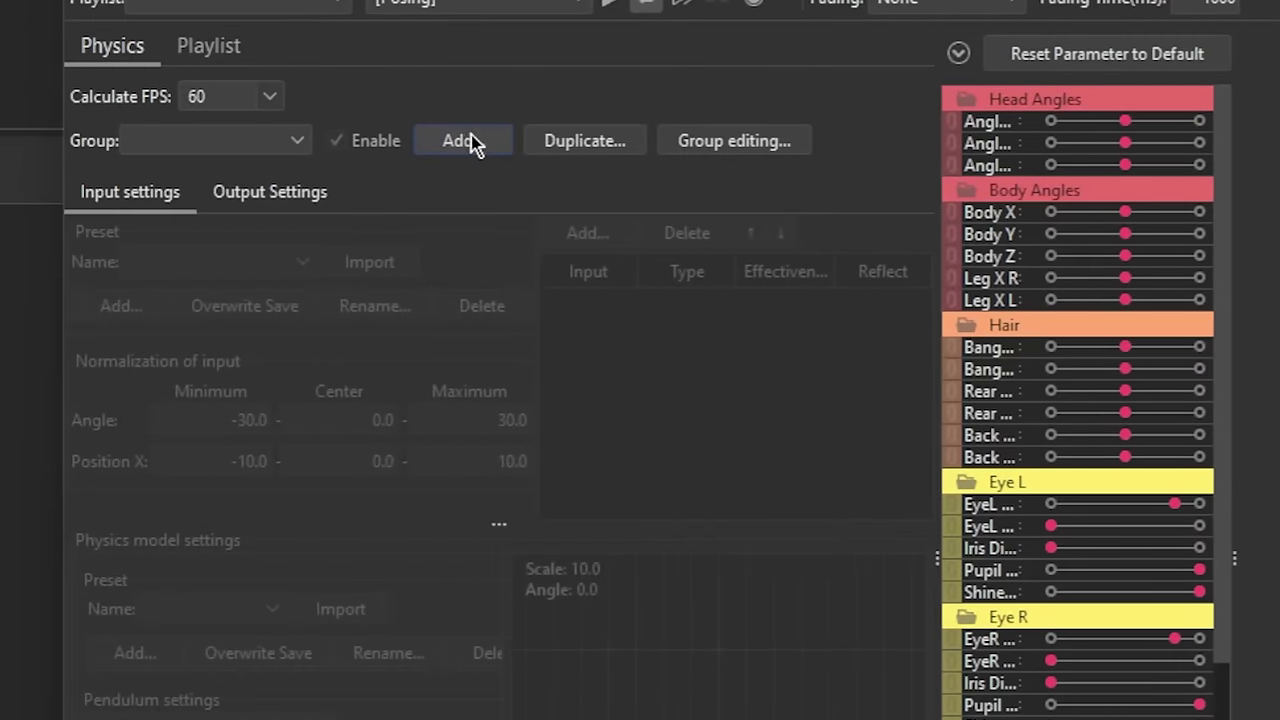
Add a physics group named Hair X with the Head Input preset and the Hair (Double Pendulum) physics model preset.
left_click(471, 138)
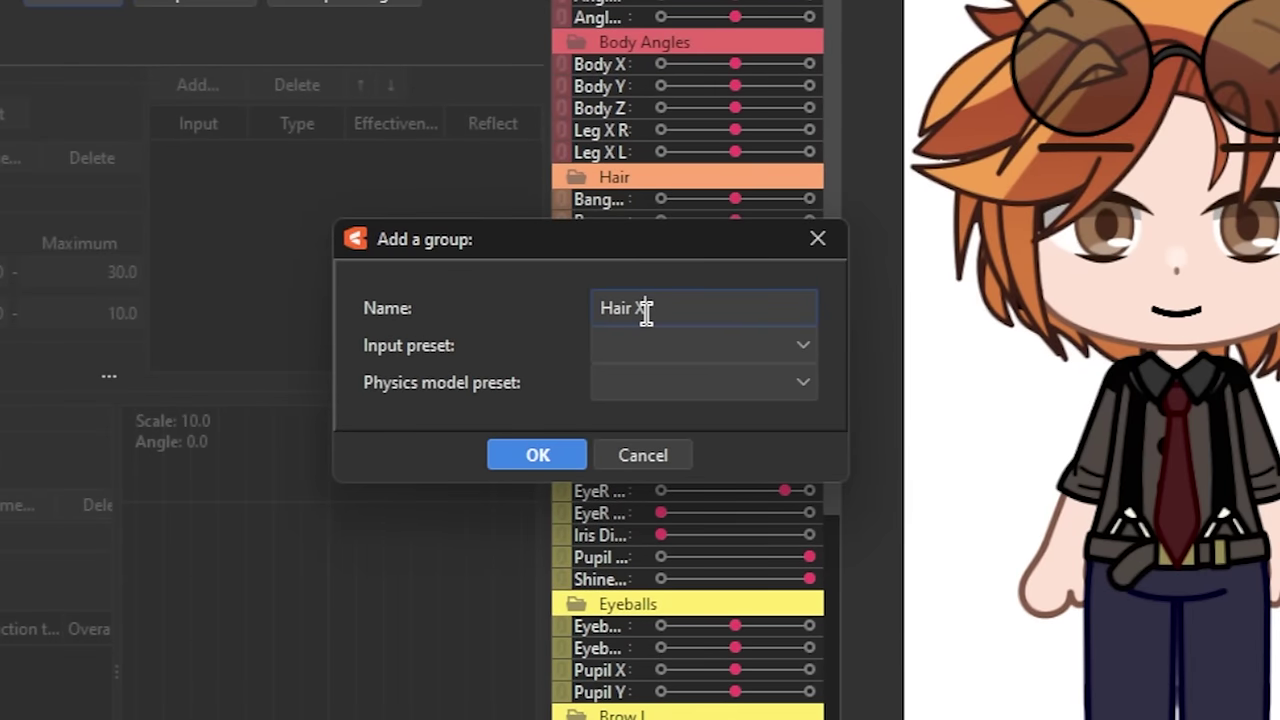
left_click(805, 342)
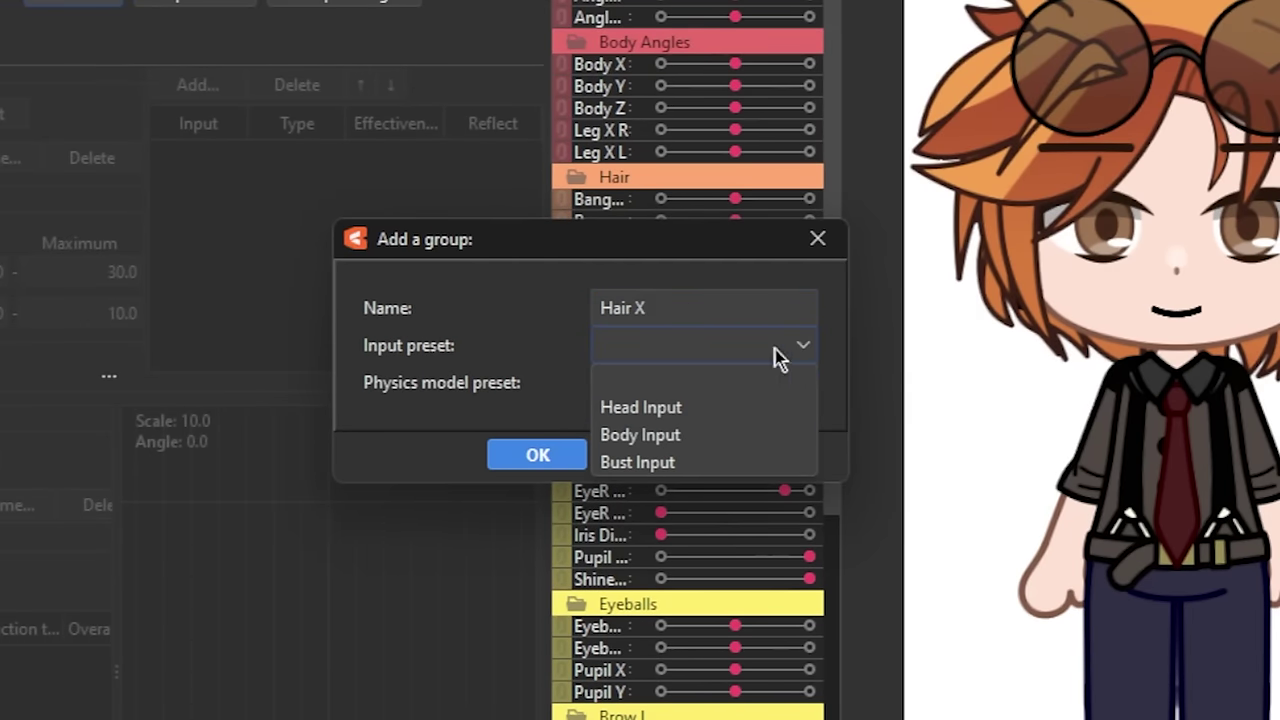
left_click(641, 407)
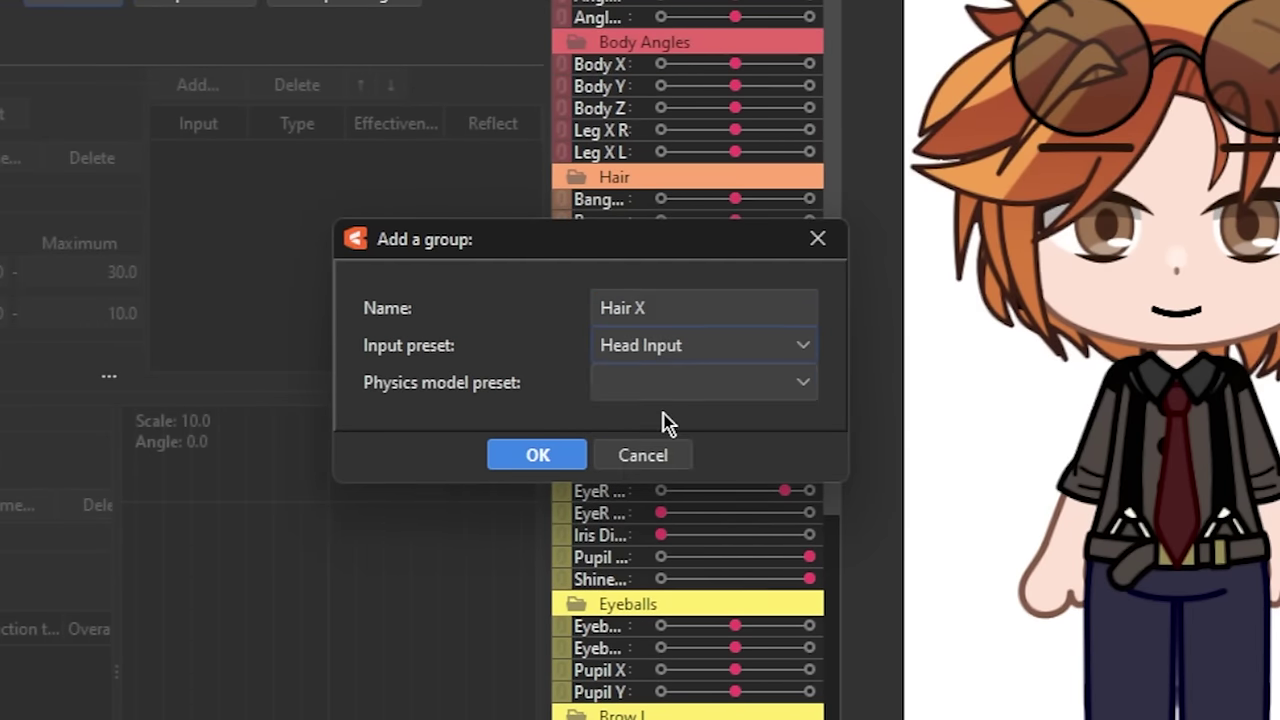
left_click(805, 386)
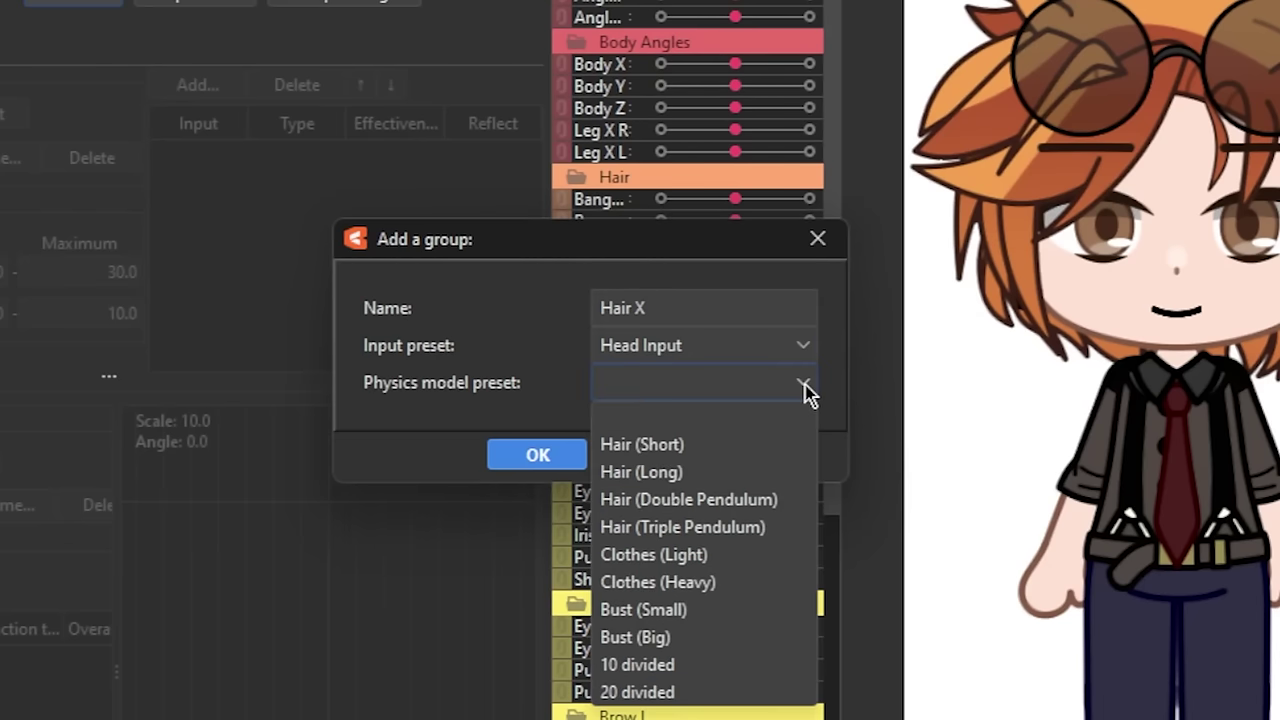
left_click(697, 500)
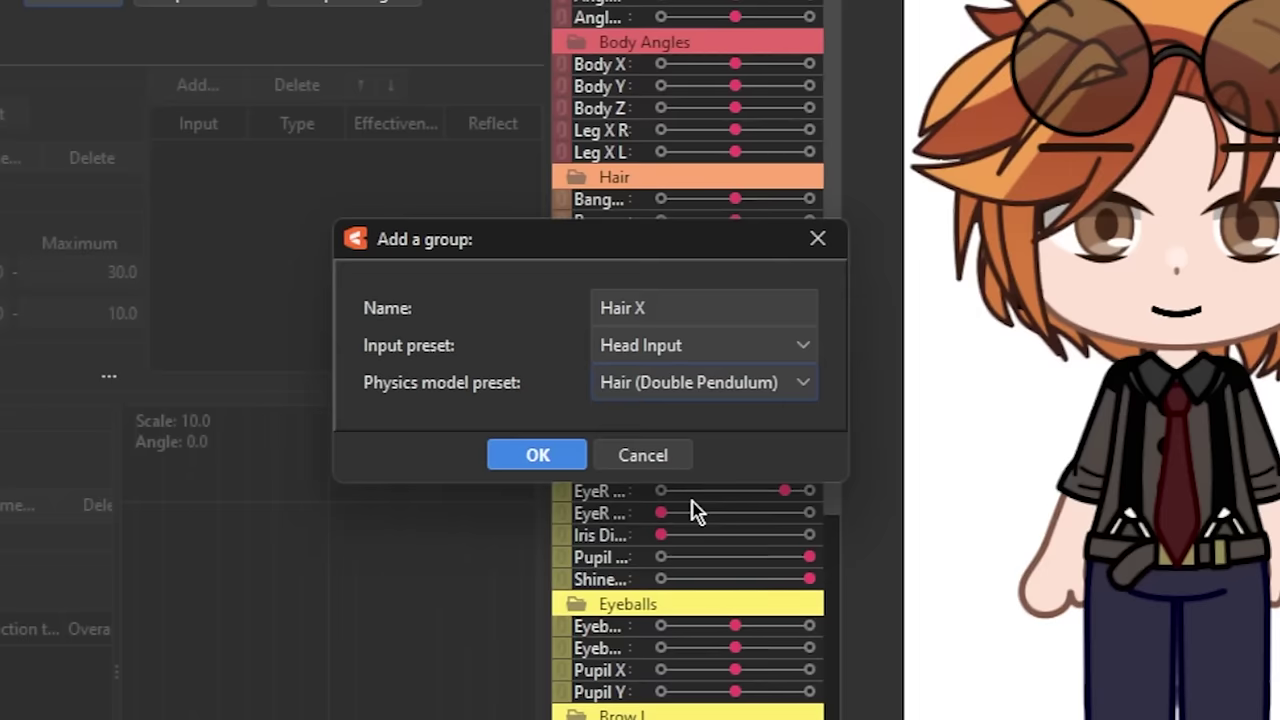
left_click(540, 468)
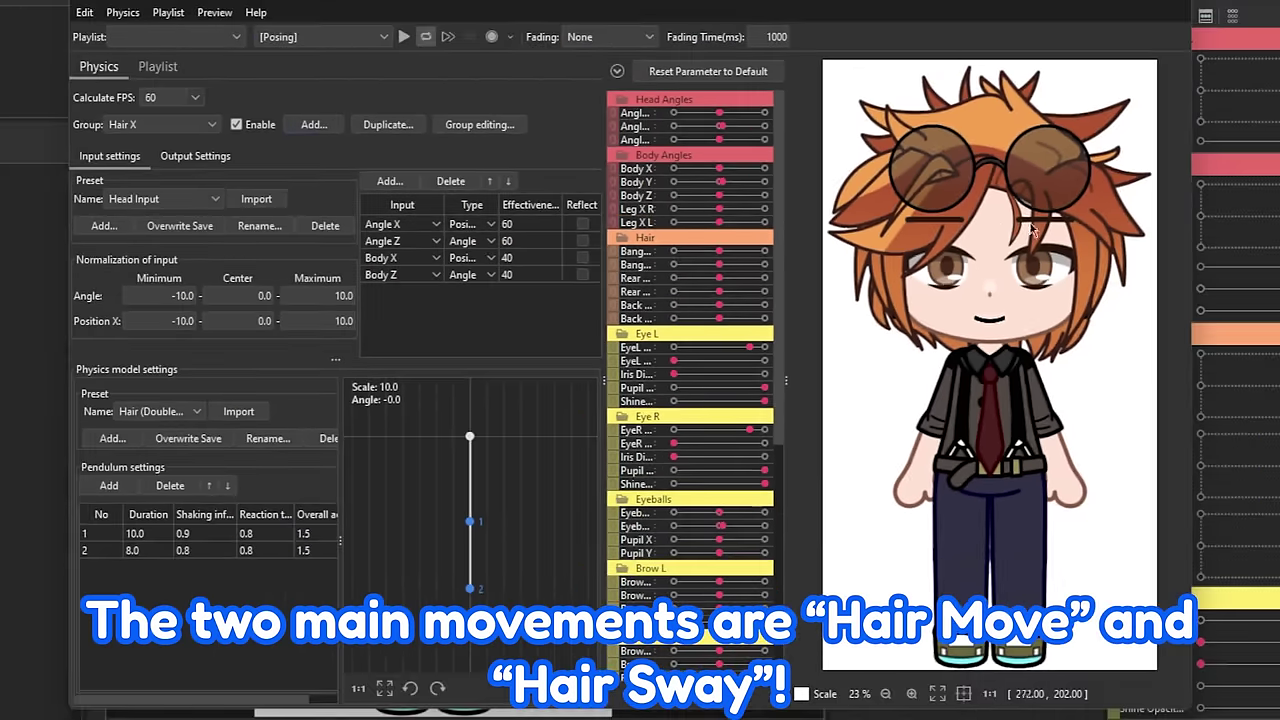
left_click_drag(1200, 346, 1110, 333)
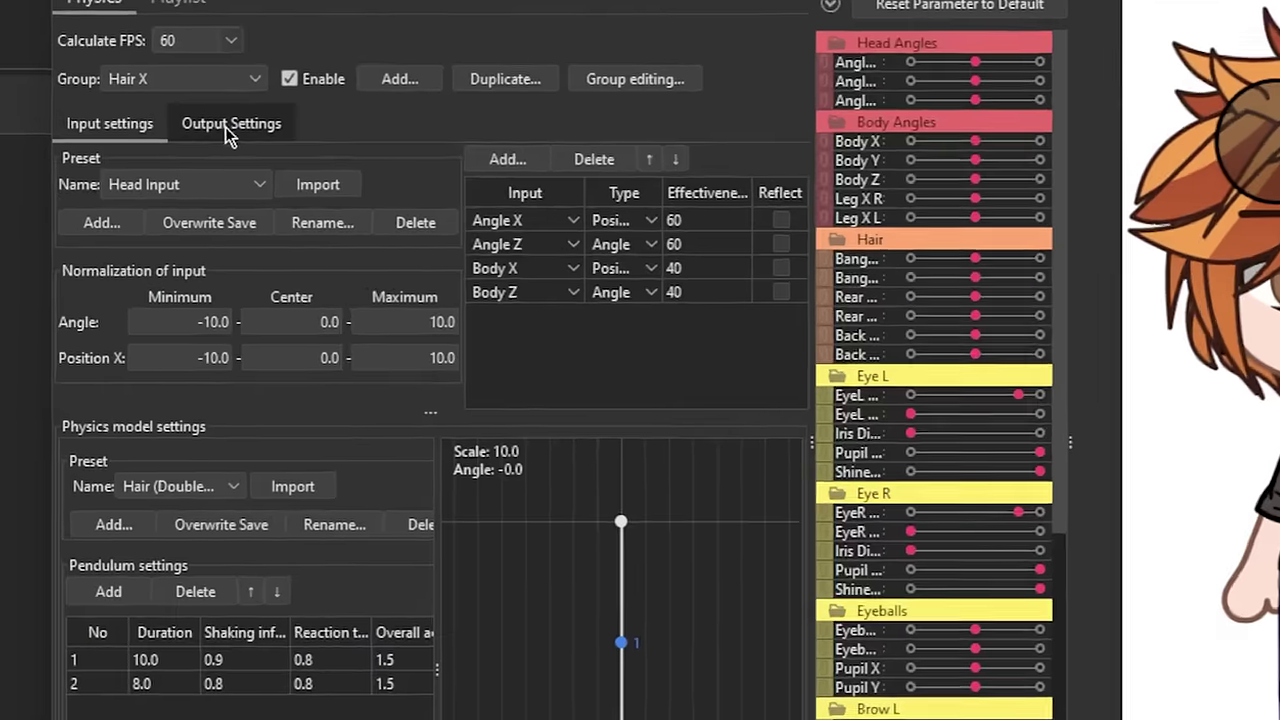
Add all parameters of the Hair folder as outputs of the Hair X group and test the hair movement on the model.
left_click(226, 158)
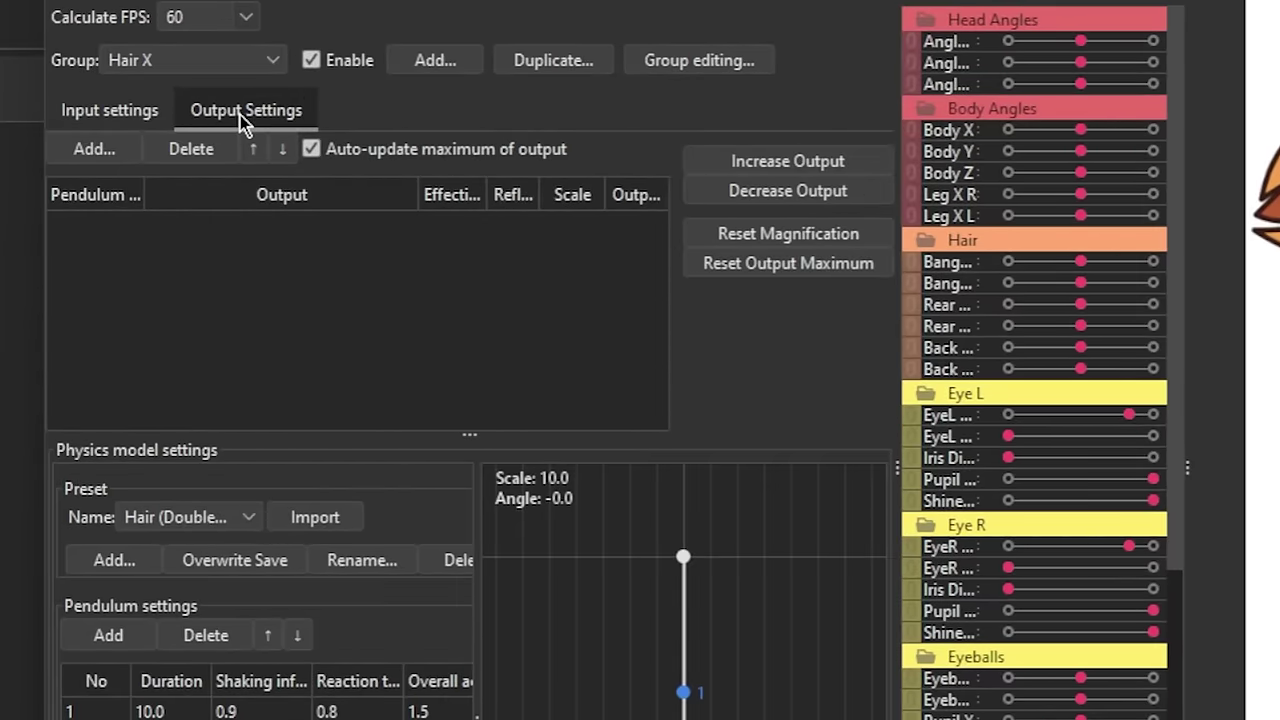
left_click(107, 148)
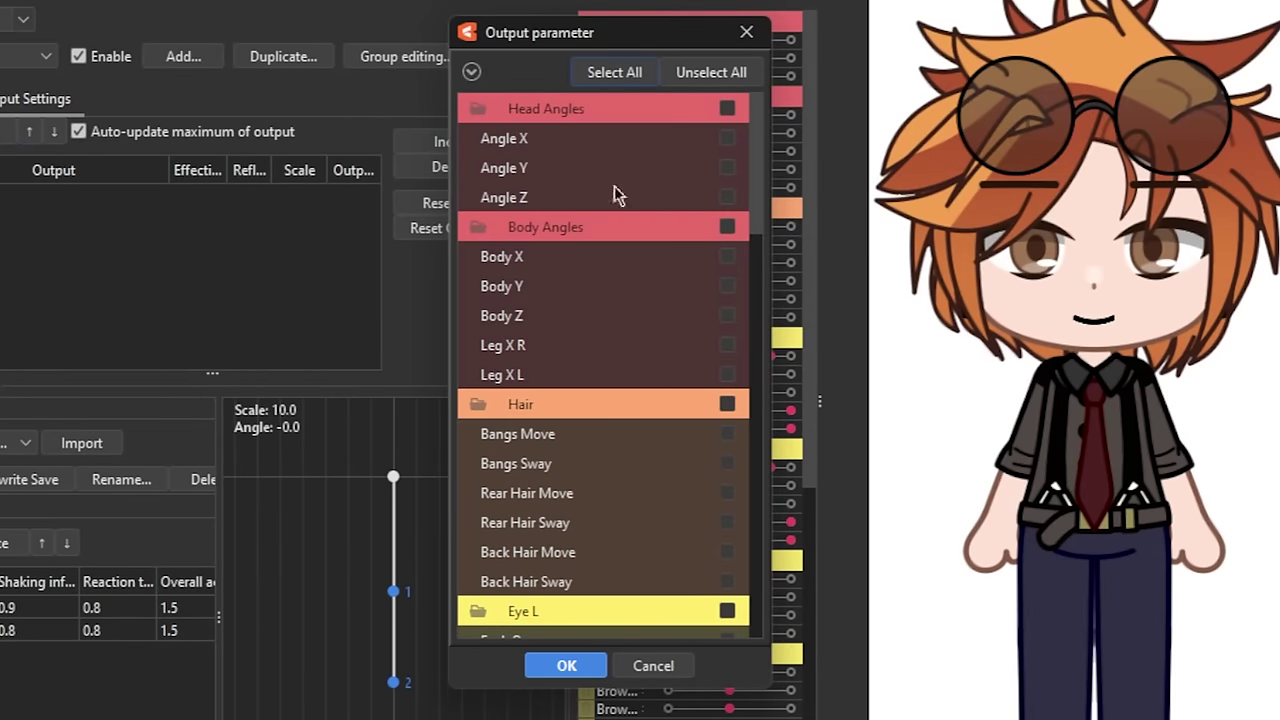
scroll(730, 320, "down", 1)
left_click(727, 343)
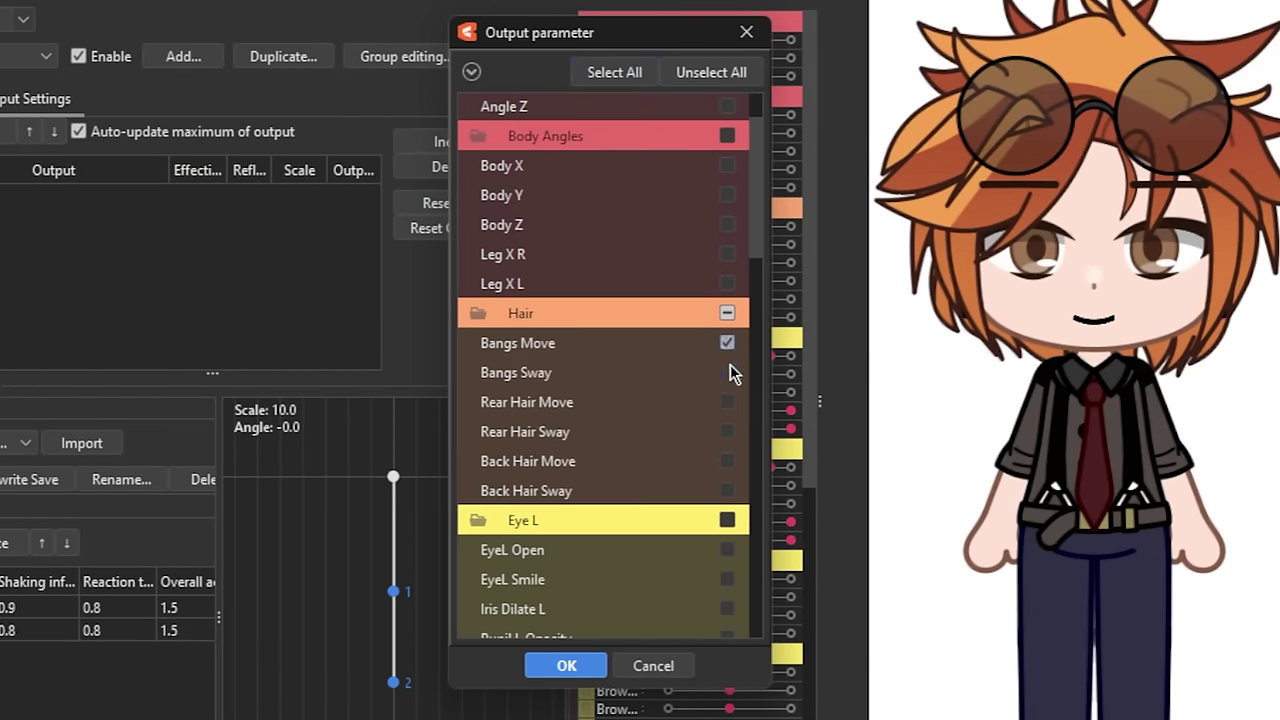
left_click(727, 312)
left_click(561, 668)
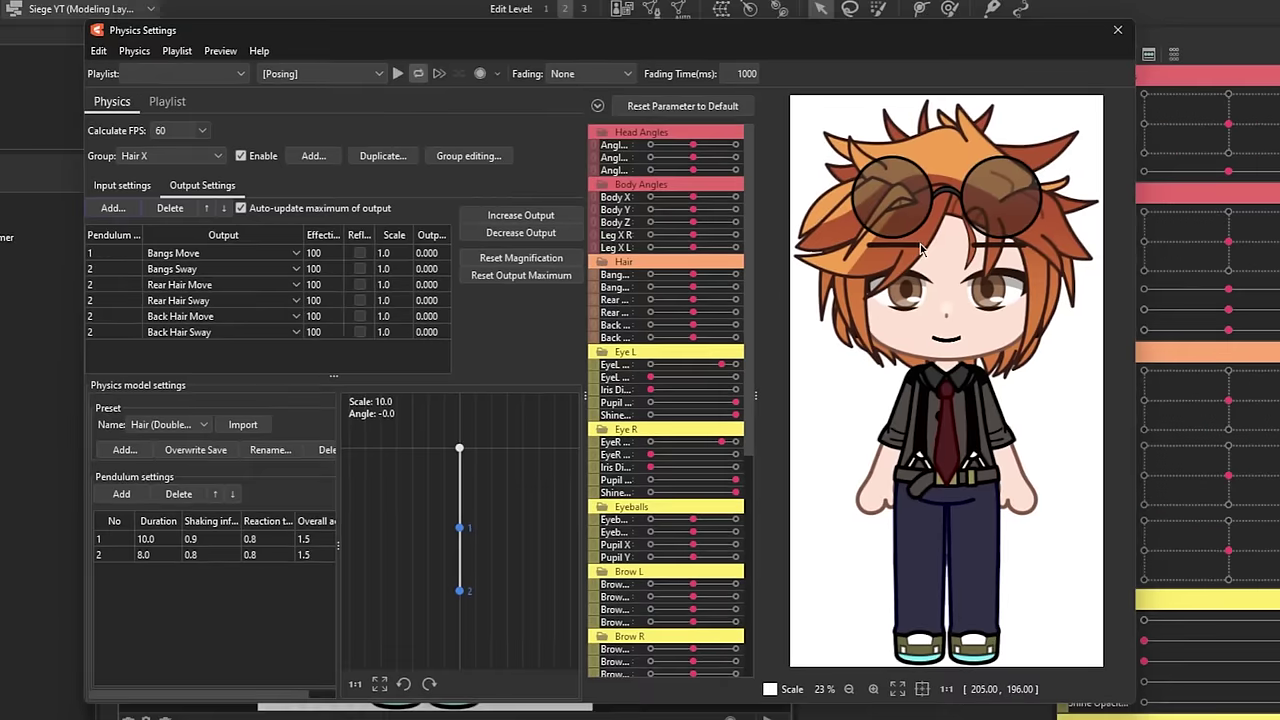
left_click_drag(950, 260, 805, 569)
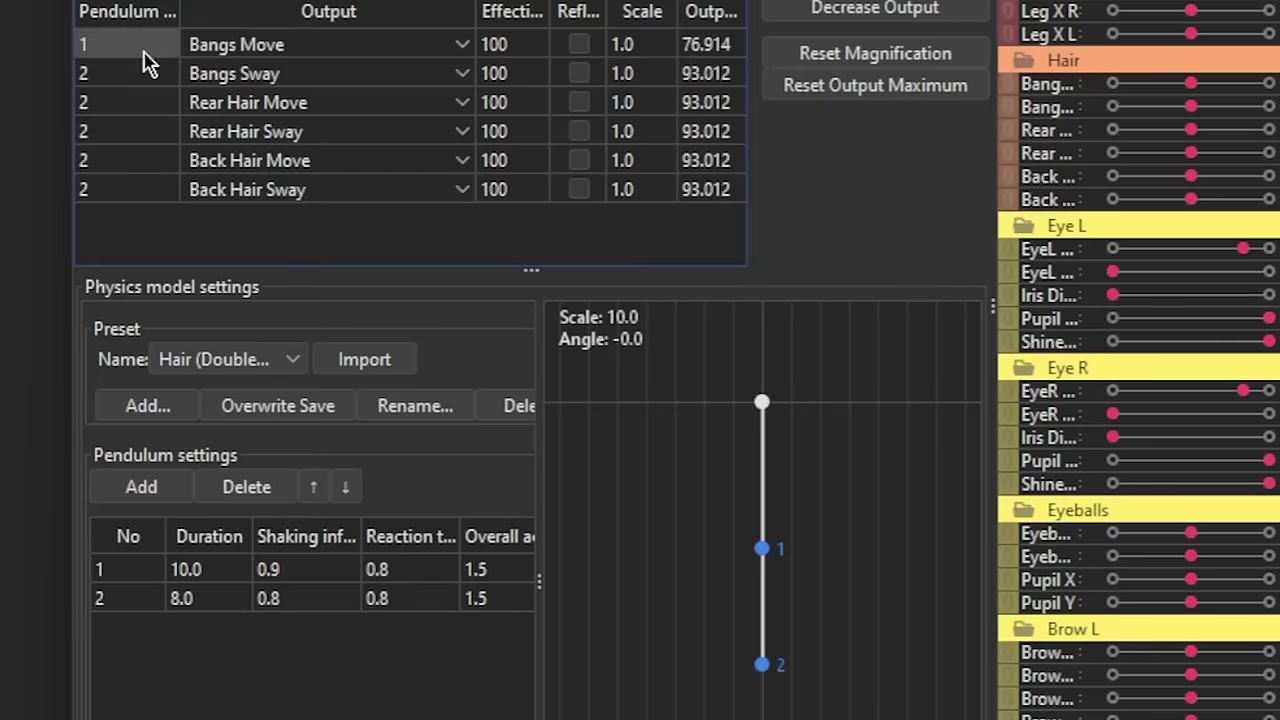
Assign the Rear Hair Move and Back Hair Move outputs to pendulum 1 and test the hair physics on the model.
double_click(134, 160)
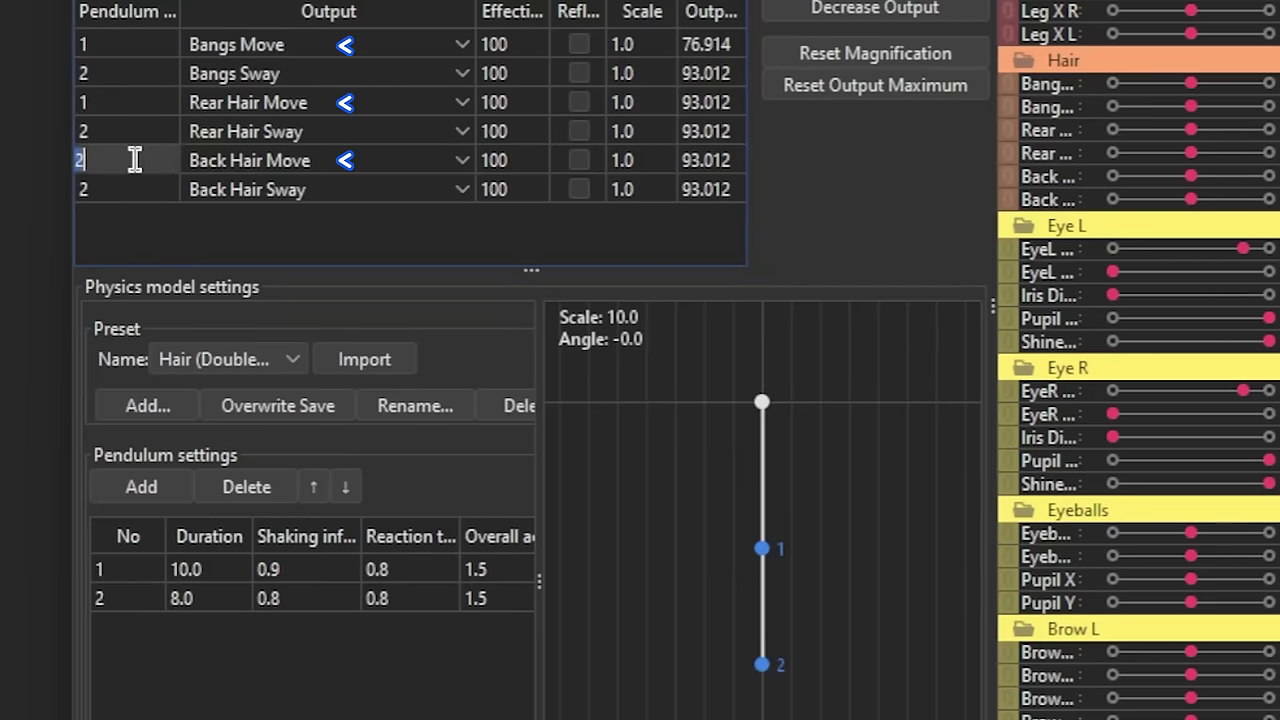
key("Return")
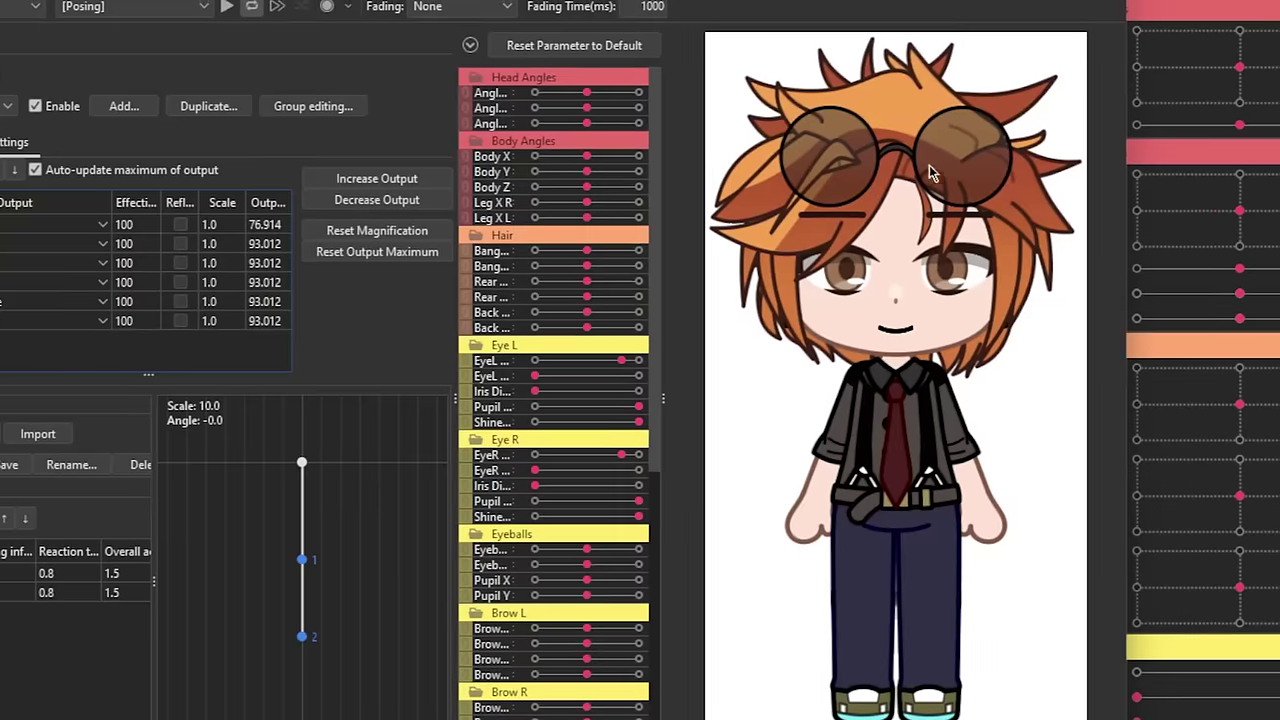
left_click_drag(929, 165, 699, 599)
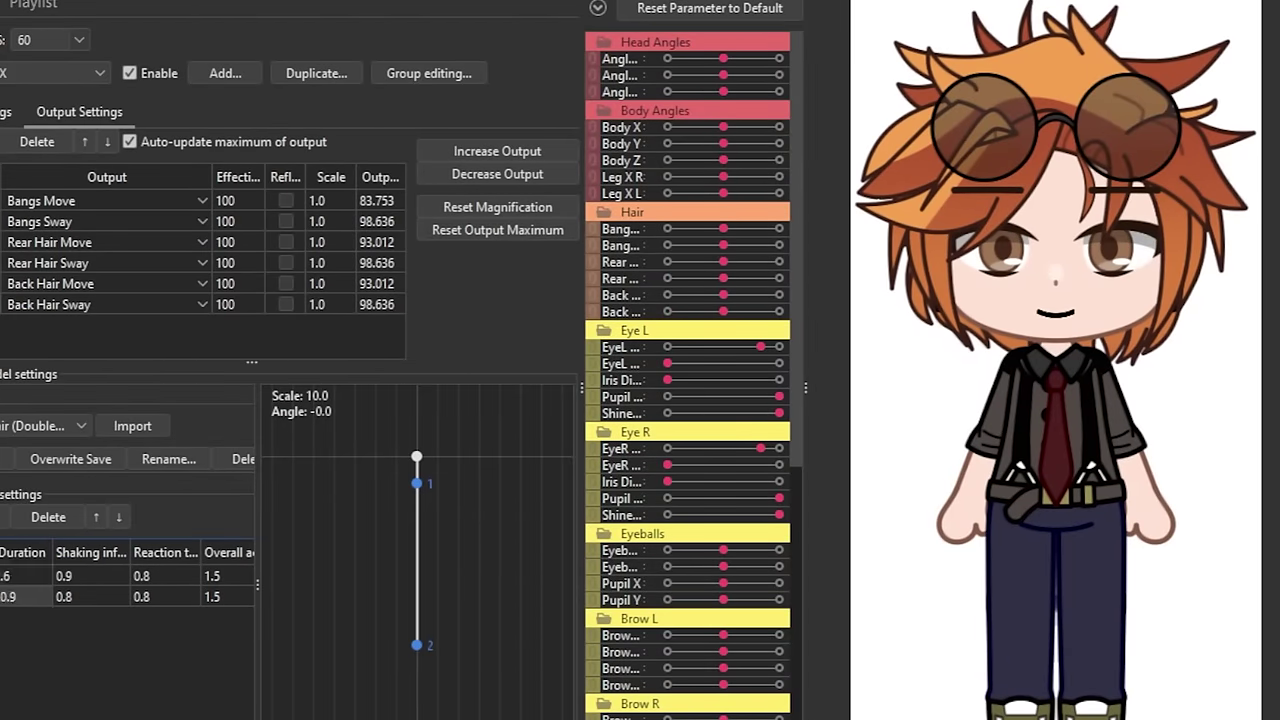
Try different durations for both pendulums and shaking influences of 0.6 and 0.73, testing the hair on the model.
left_click_drag(22, 595, 30, 595)
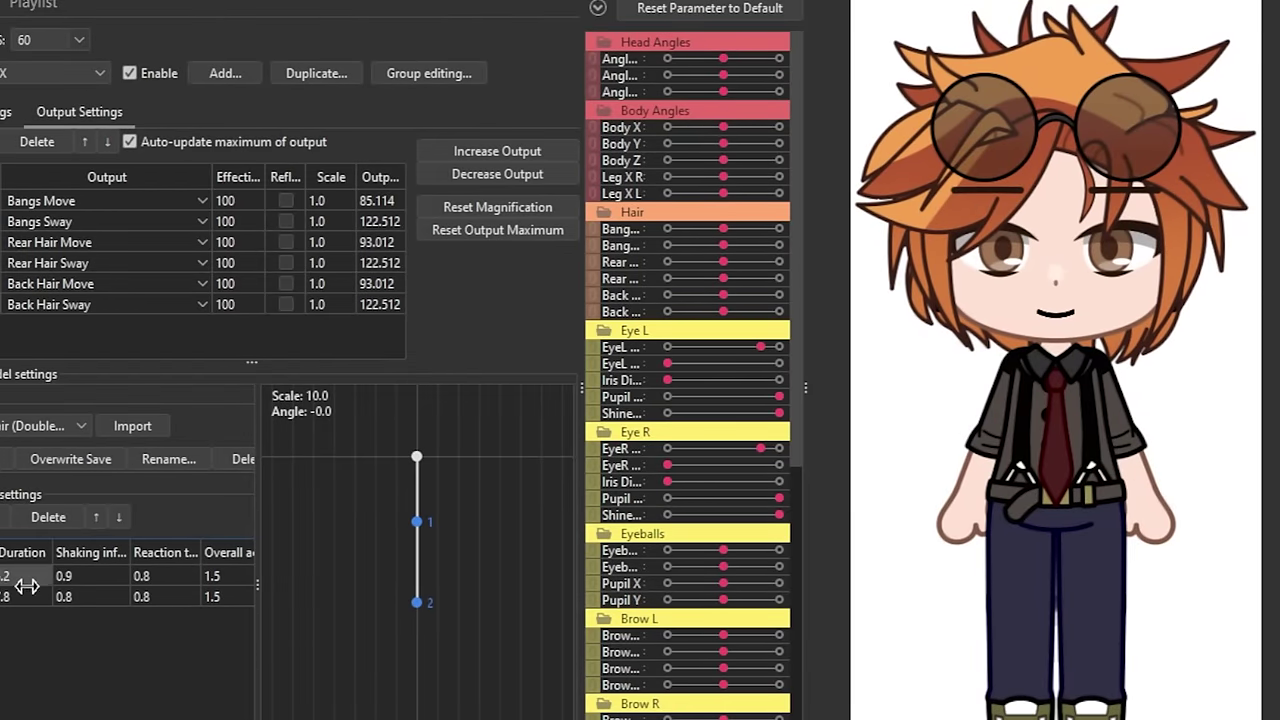
left_click_drag(88, 576, 92, 576)
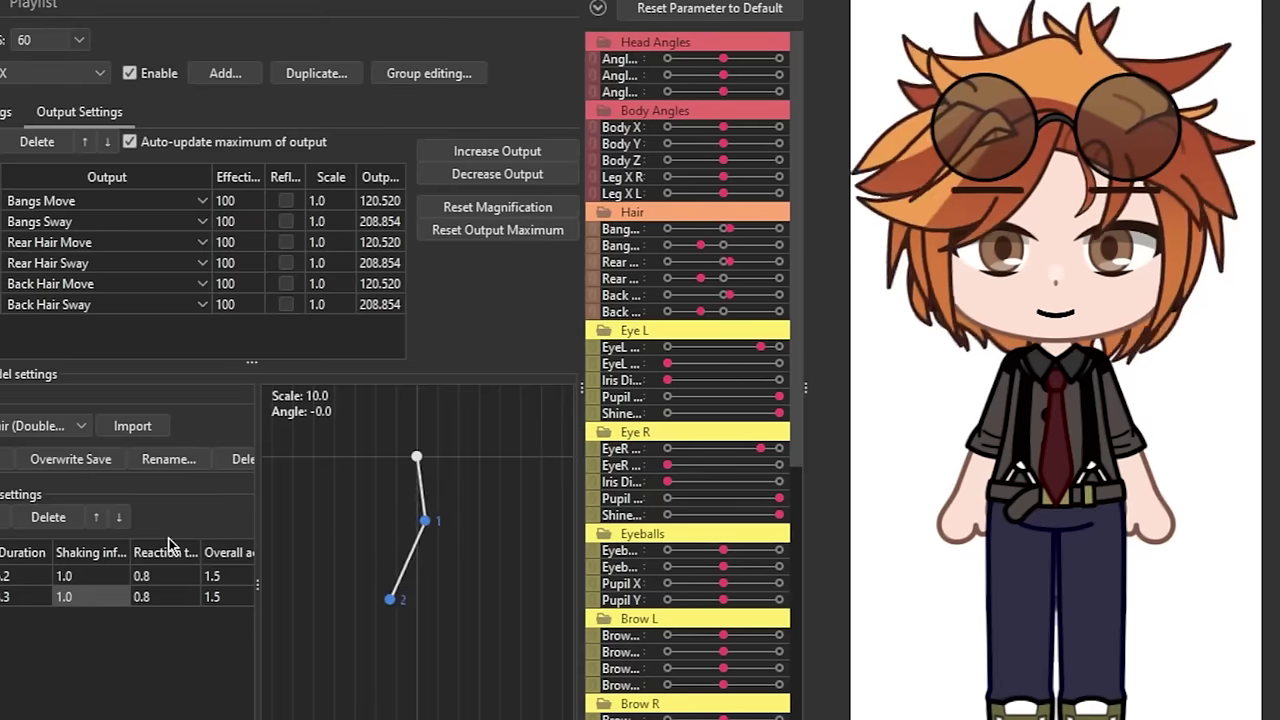
left_click_drag(95, 576, 62, 576)
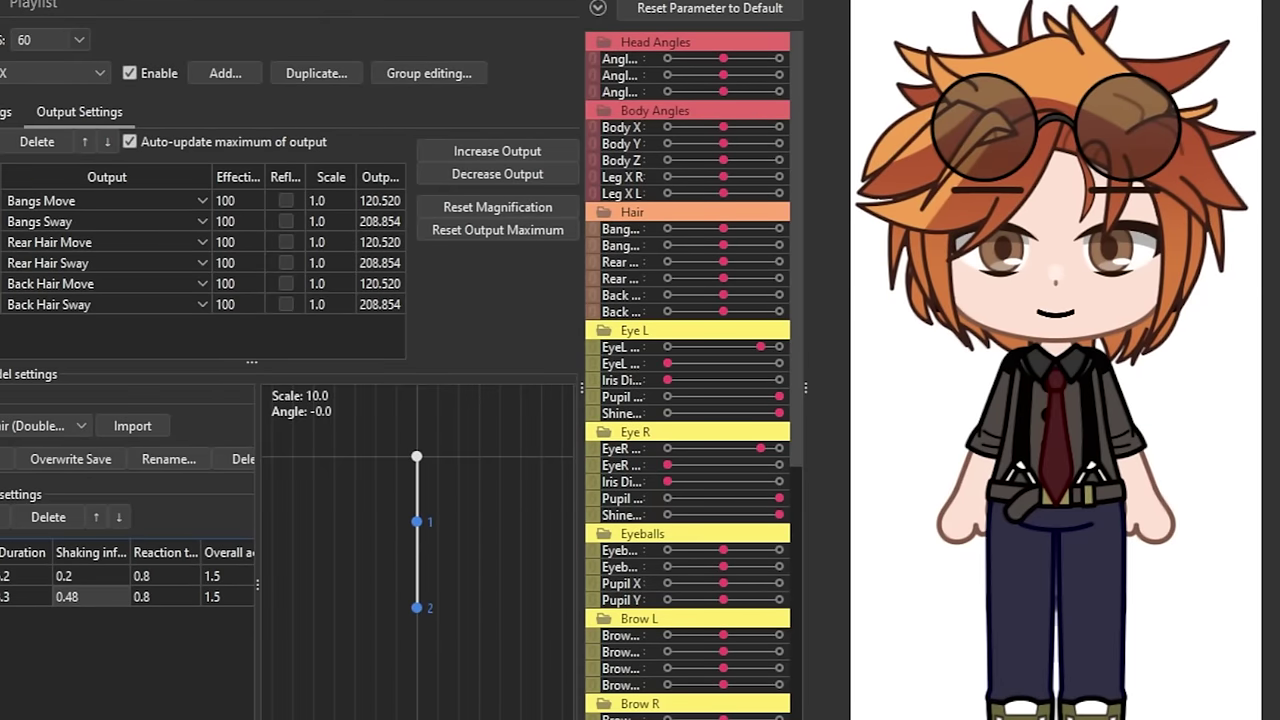
left_click_drag(90, 576, 92, 576)
left_click_drag(1056, 430, 792, 585)
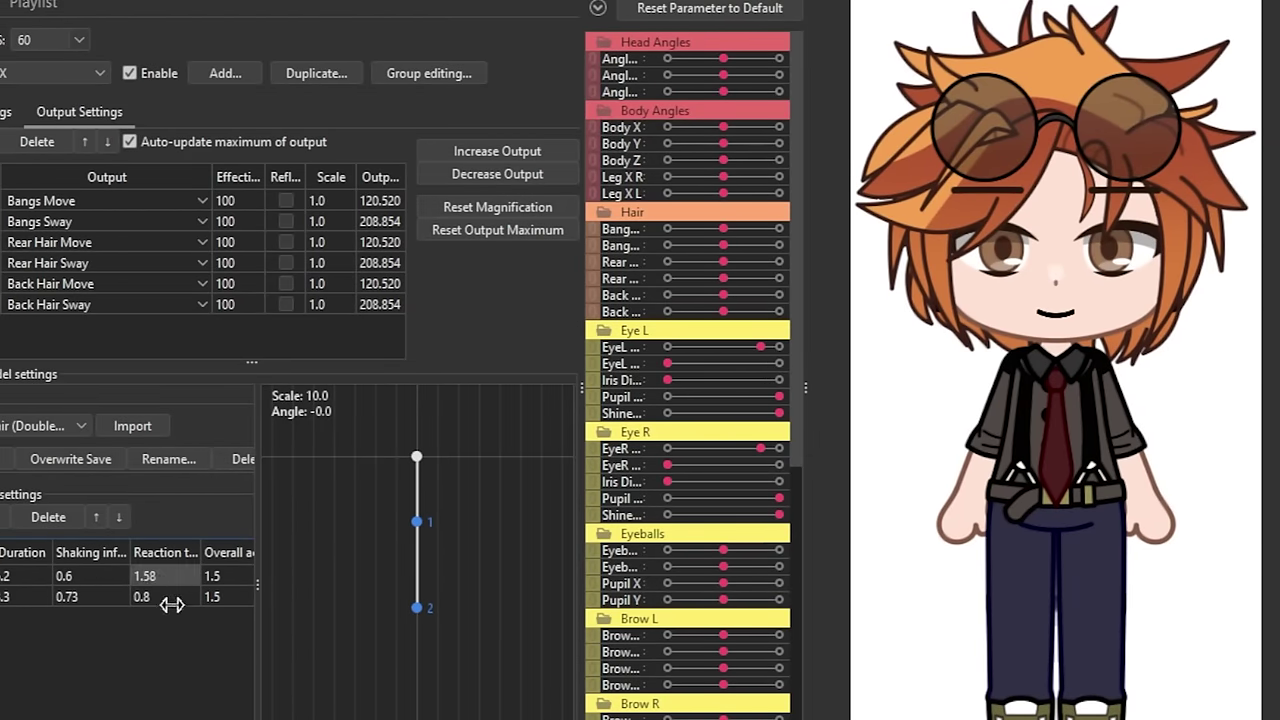
Try reaction times of 0.53 and 0.46 and higher overall acceleration for the two pendulums, testing the hair on the model.
left_click_drag(1130, 334, 872, 658)
left_click_drag(1075, 326, 600, 560)
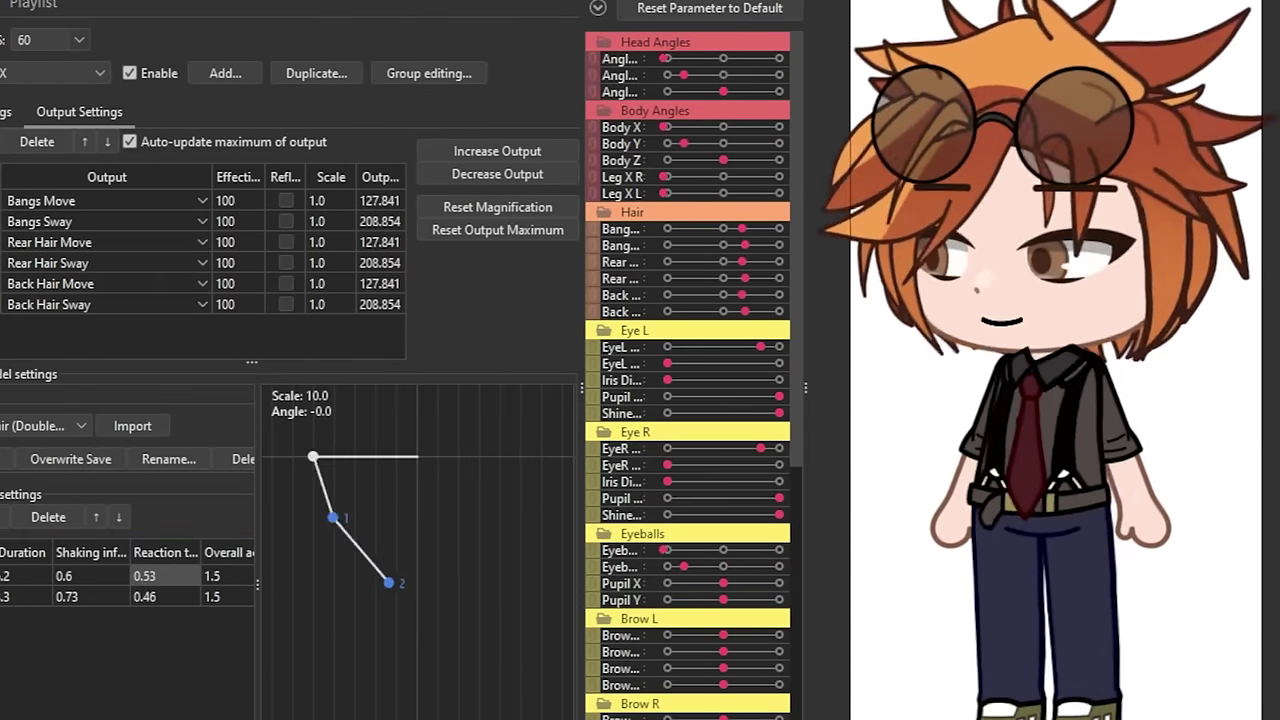
left_click_drag(232, 577, 288, 577)
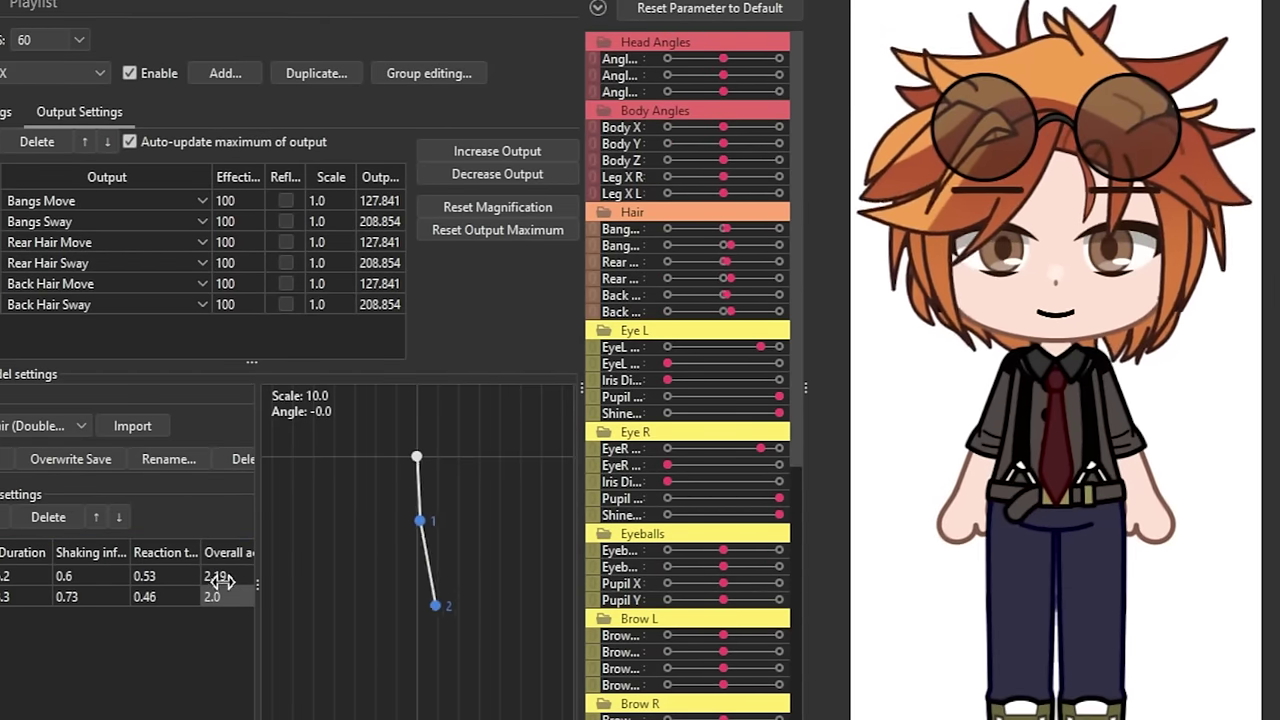
left_click_drag(222, 590, 284, 590)
left_click_drag(1263, 200, 880, 320)
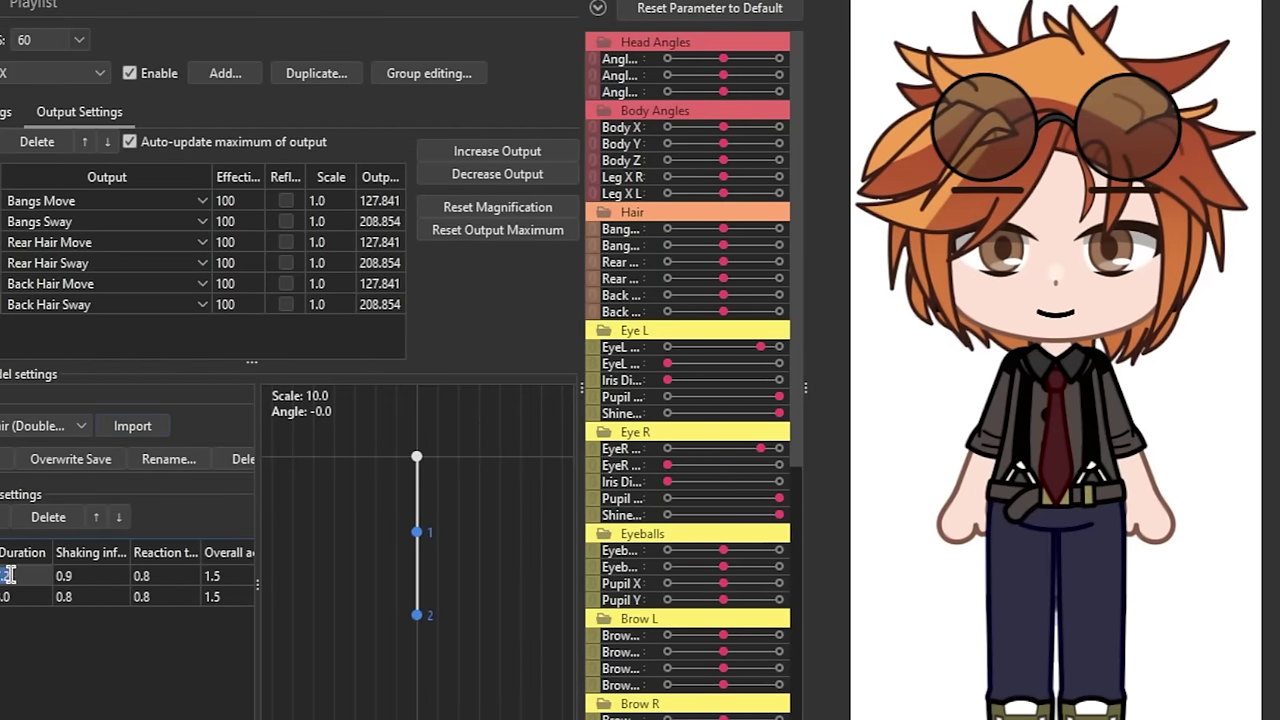
Set the pendulum durations to 5.0 and 6.0 and test the hair on the model.
left_click_drag(11, 575, 0, 575)
left_click_drag(16, 597, 0, 597)
left_click_drag(1055, 290, 1128, 290)
Adjust the shaking influence of pendulums 1 and 2 to 0.71 and 0.79 while testing the hair sway.
left_click_drag(111, 577, 90, 577)
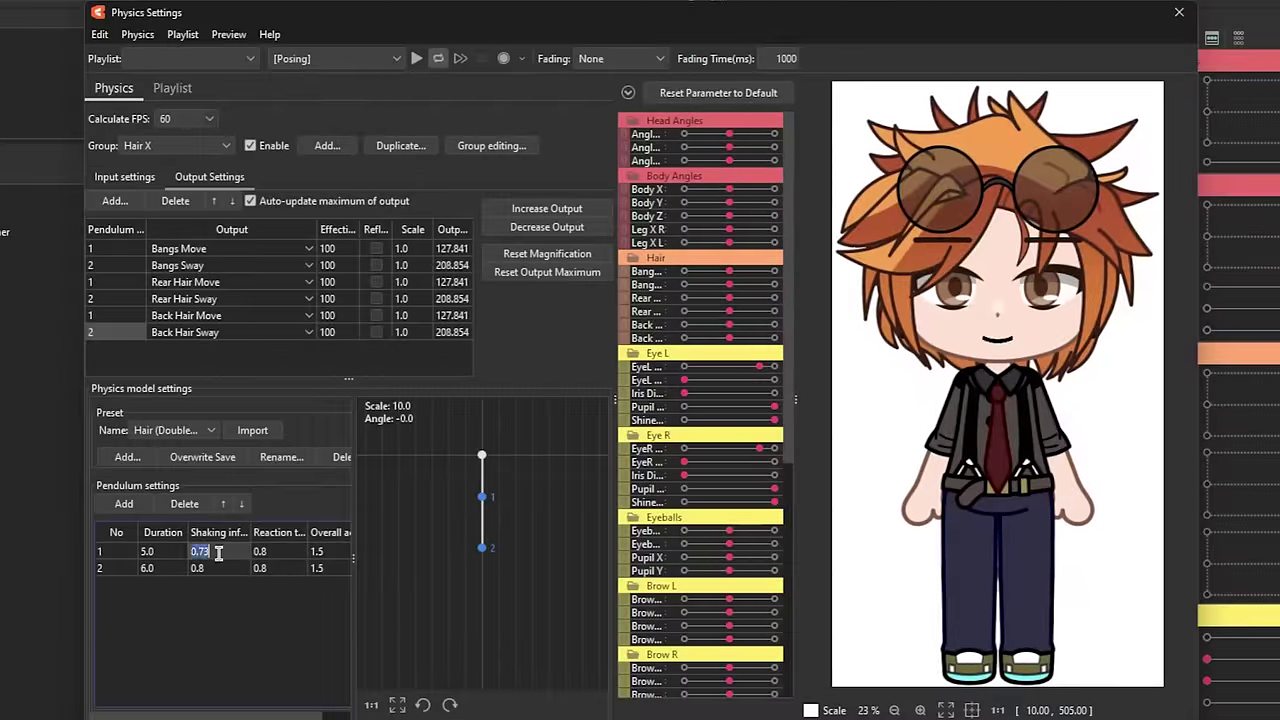
left_click_drag(910, 288, 1117, 489)
left_click_drag(206, 568, 218, 568)
left_click_drag(930, 340, 960, 320)
right_click(239, 551)
left_click_drag(236, 551, 224, 551)
left_click_drag(960, 340, 900, 340)
Adjust the pendulum reaction times to 0.77 and 0.78 and test the hair on the model.
left_click_drag(220, 568, 272, 568)
left_click_drag(270, 551, 282, 551)
left_click_drag(1000, 340, 1260, 266)
Set the overall acceleration to 1.25 for pendulum 1 and 1.0 for pendulum 2 and test the hair.
left_click(317, 567)
left_click(327, 556)
type("1.")
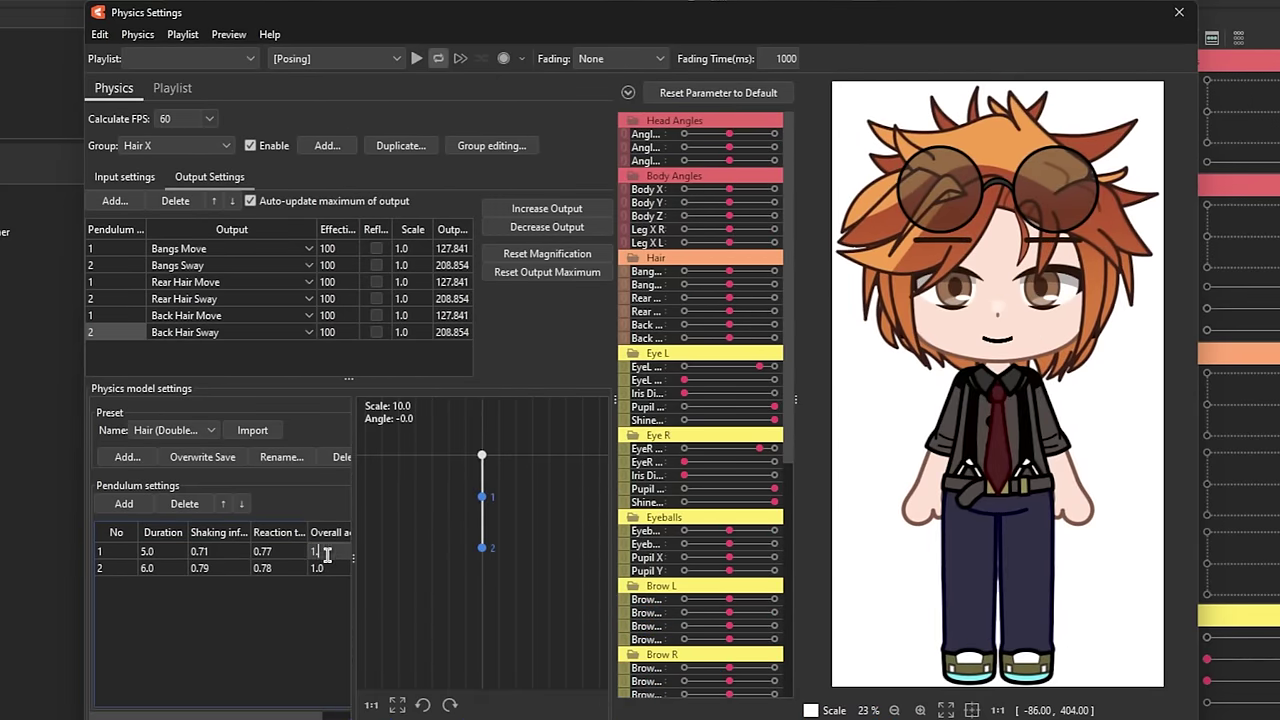
type("25")
left_click_drag(1000, 340, 971, 400)
Fine-tune shaking influences to 0.75 and 0.85 and reaction times to 0.77 and 0.72, test the hair, and close Physics Settings.
left_click_drag(219, 551, 229, 569)
left_click_drag(1000, 330, 951, 283)
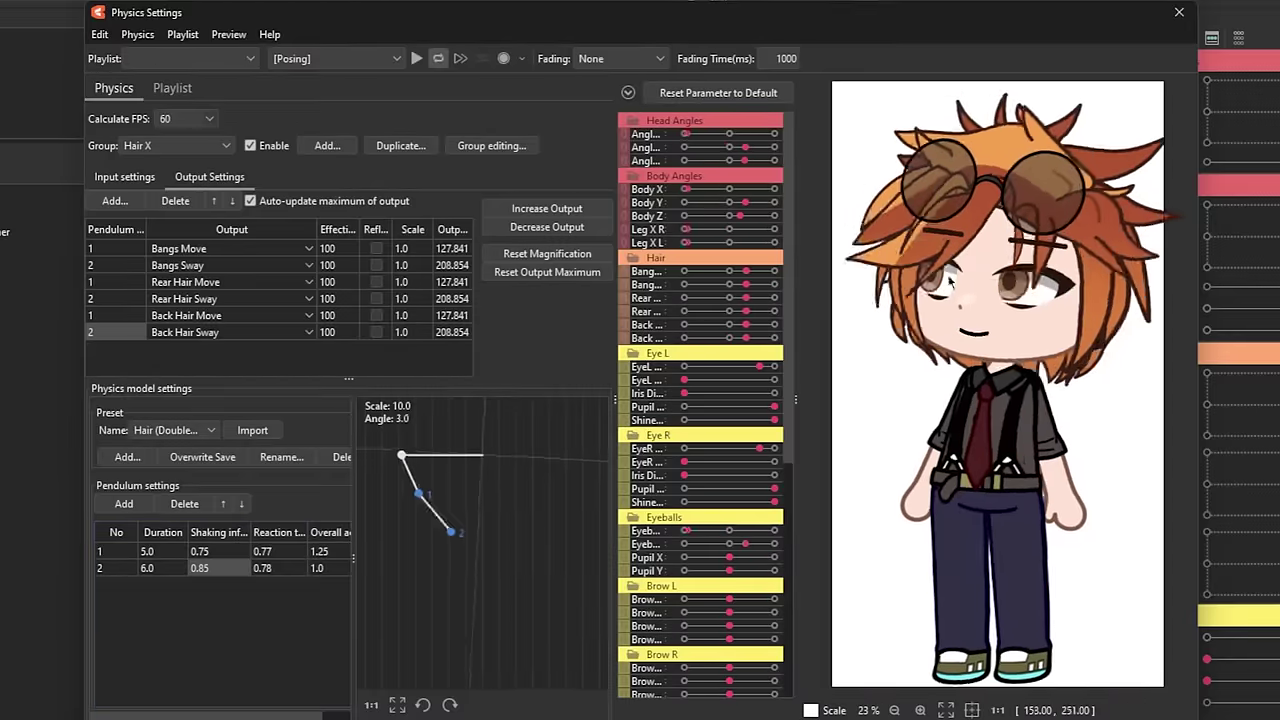
left_click_drag(276, 568, 281, 568)
left_click_drag(1000, 340, 843, 443)
right_click(283, 553)
left_click_drag(289, 552, 284, 552)
left_click_drag(1000, 340, 892, 543)
left_click_drag(282, 568, 266, 568)
left_click_drag(280, 552, 274, 552)
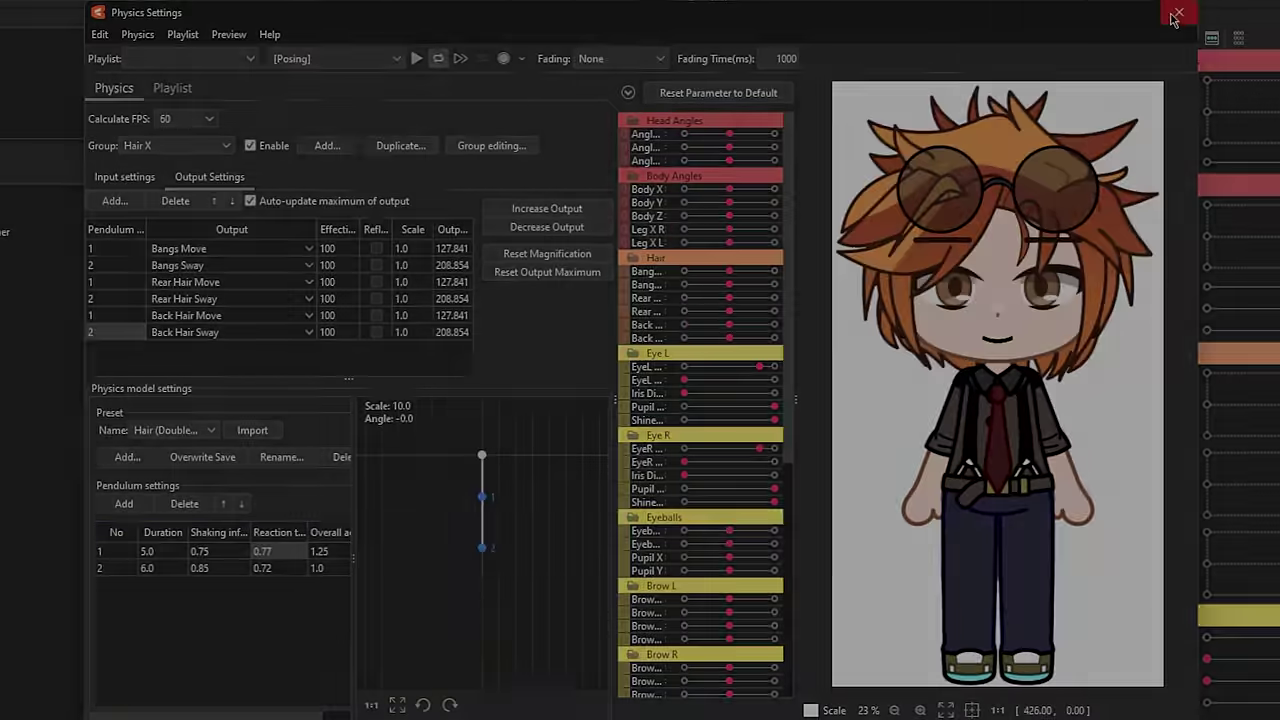
left_click(1179, 12)
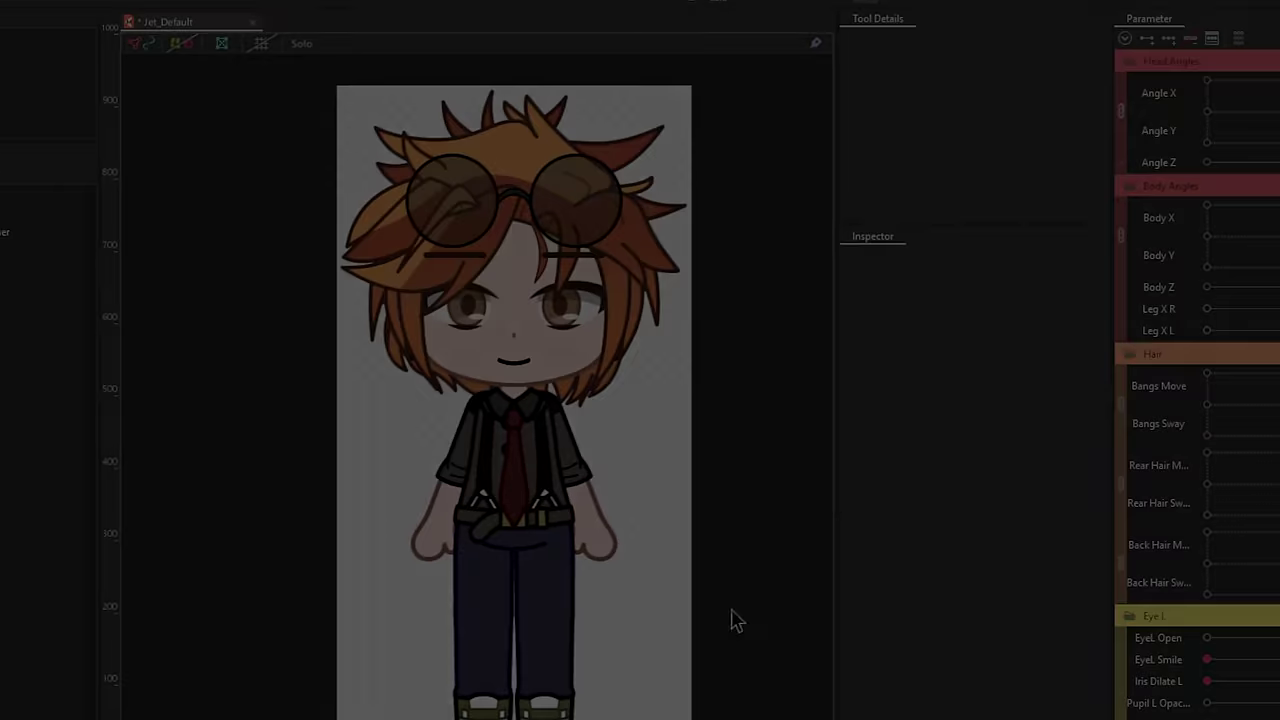